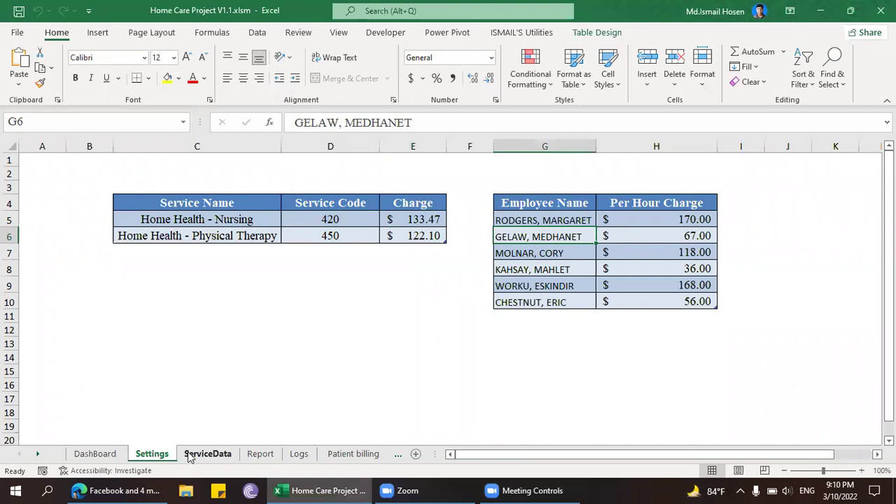
- Create a new blank workbook
click(166, 456)
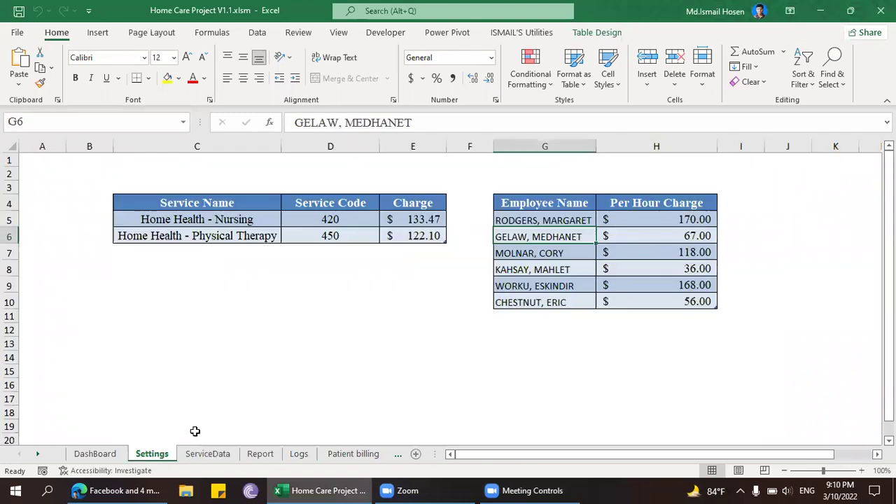
click(17, 32)
click(193, 132)
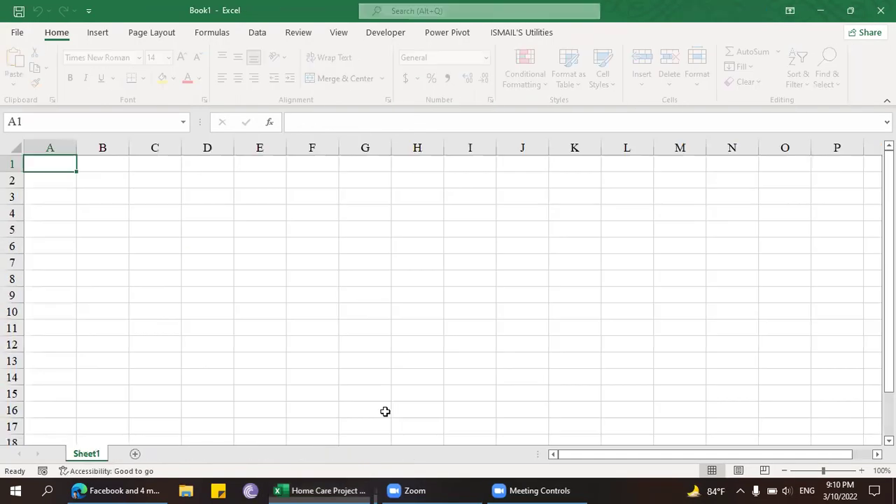
- Try to copy the Settings and ServiceData sheets together from the Home Care Project workbook into Book1, then ungroup the sheets
click(331, 490)
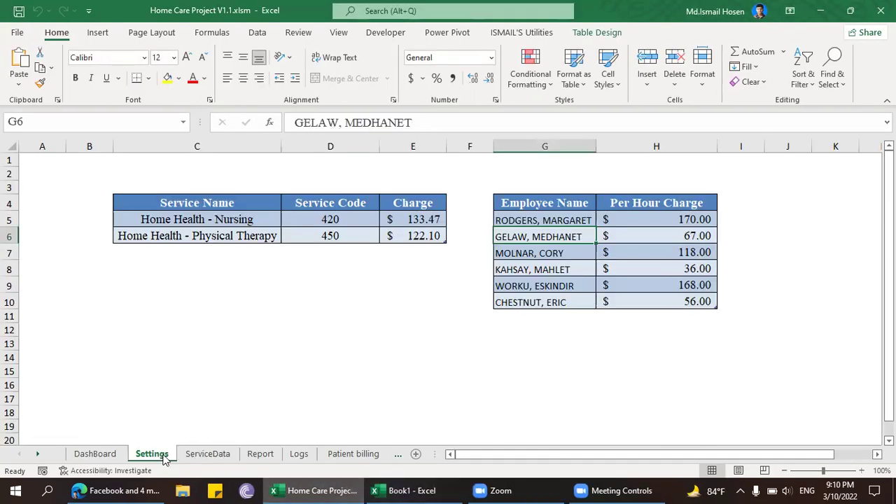
ctrl+click(208, 454)
click(208, 454)
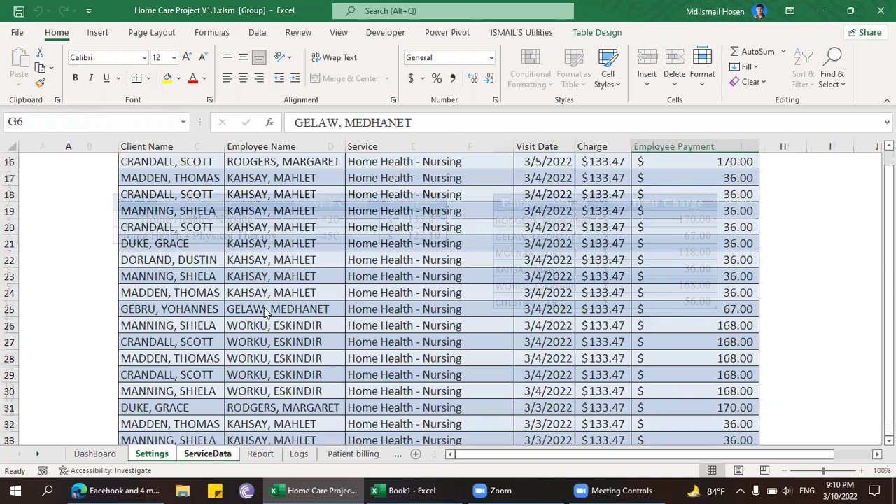
click(266, 314)
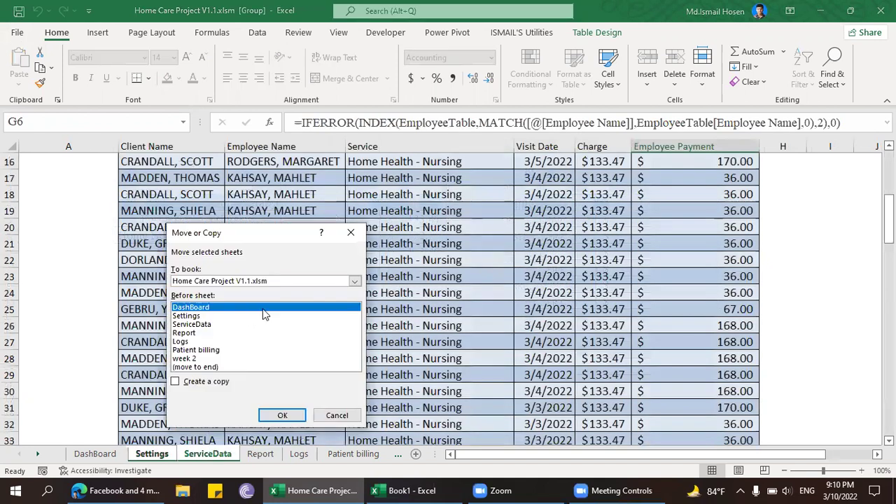
click(347, 286)
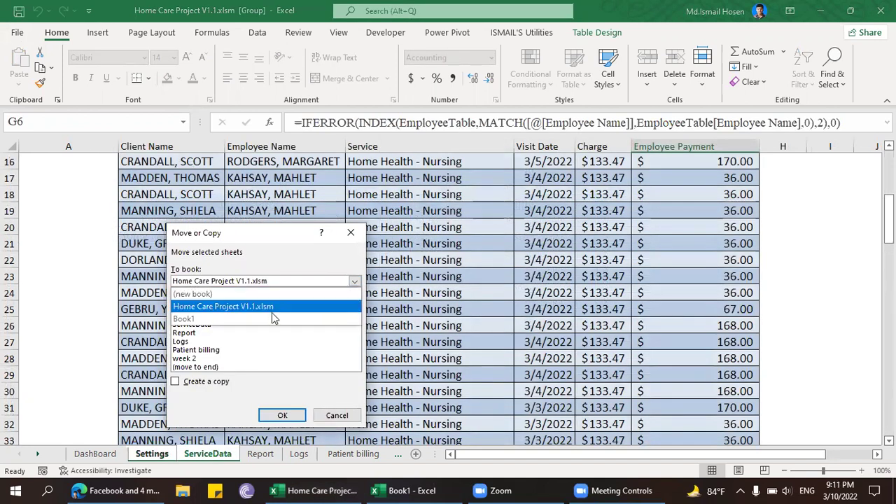
click(278, 314)
click(202, 383)
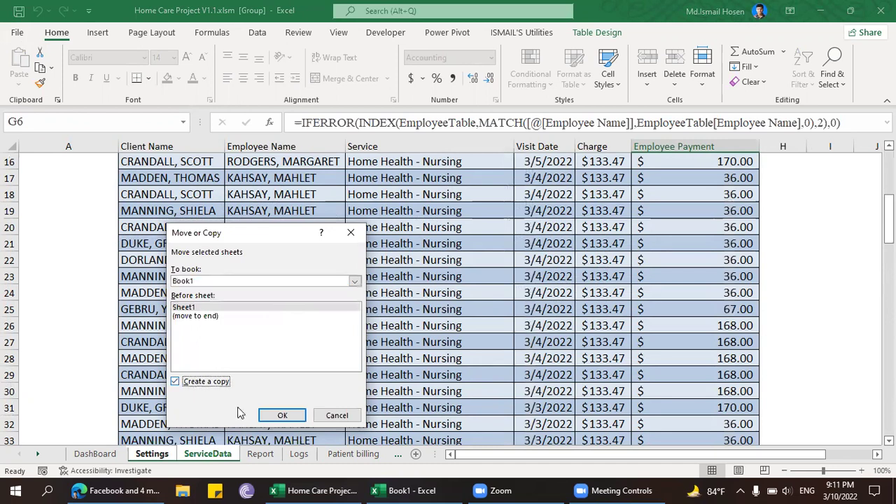
click(282, 415)
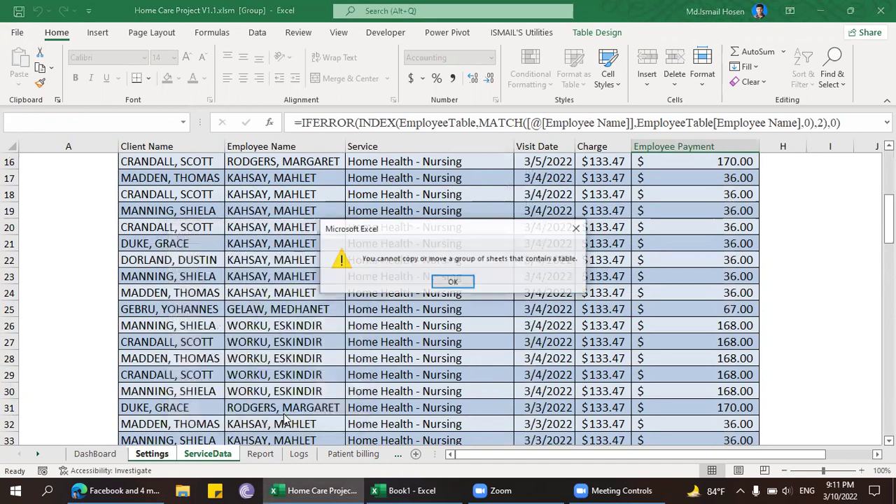
click(452, 282)
click(248, 391)
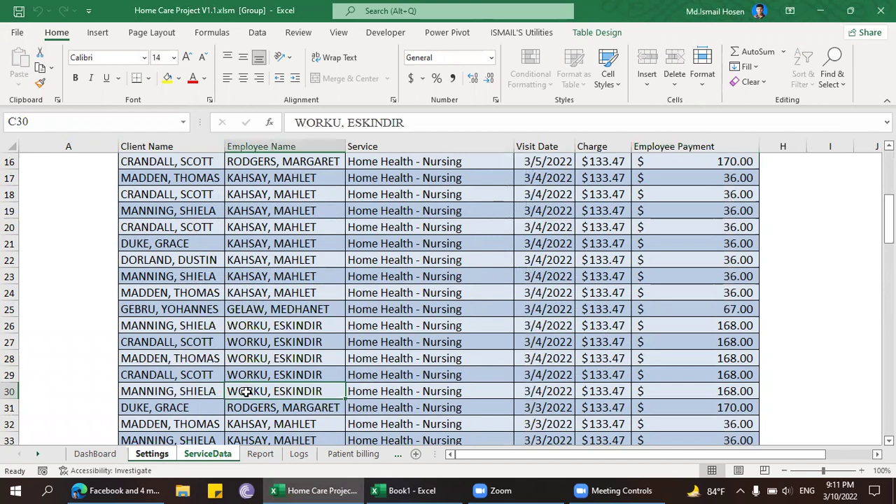
click(149, 455)
click(260, 454)
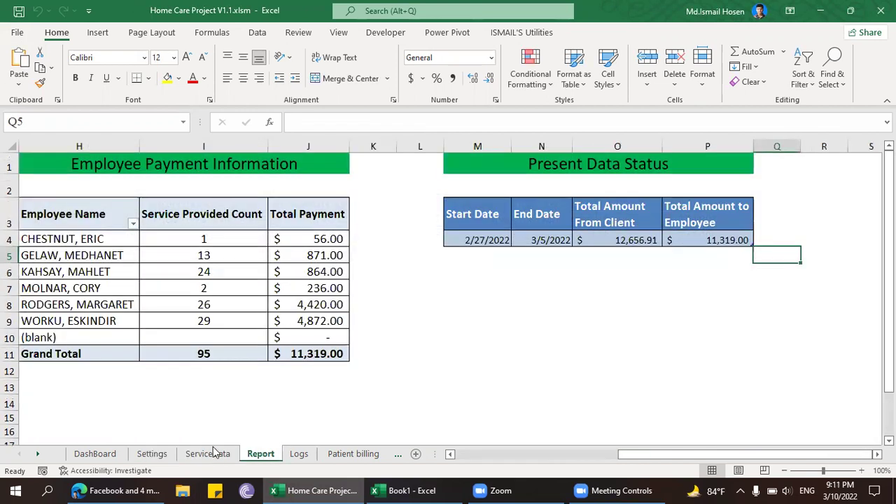
- Copy the Settings sheet of the Home Care Project workbook to the end of Book1, keeping the original
click(150, 453)
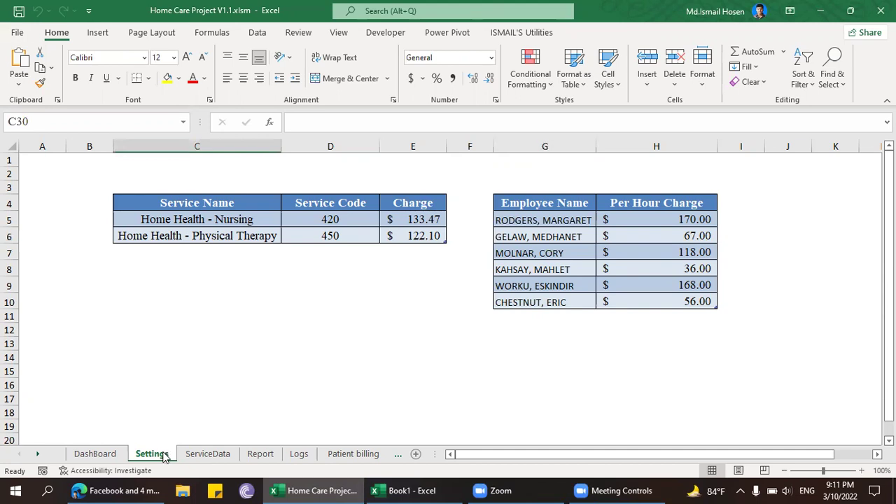
right_click(164, 455)
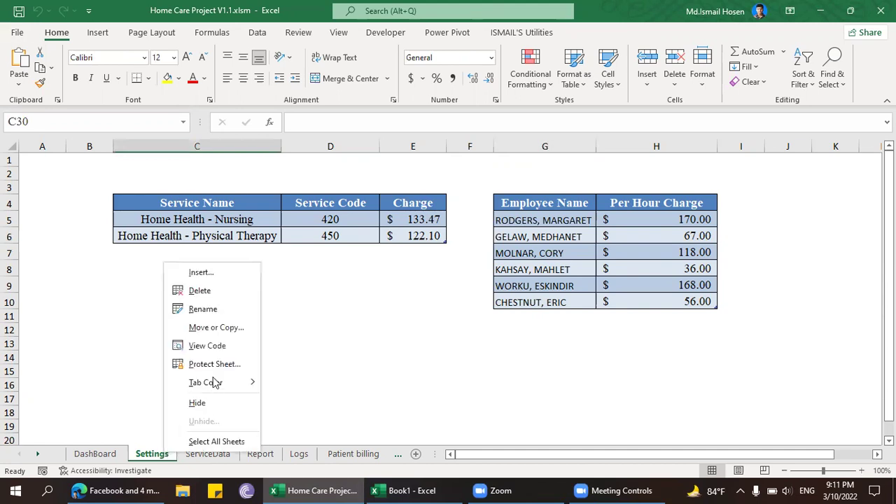
click(215, 328)
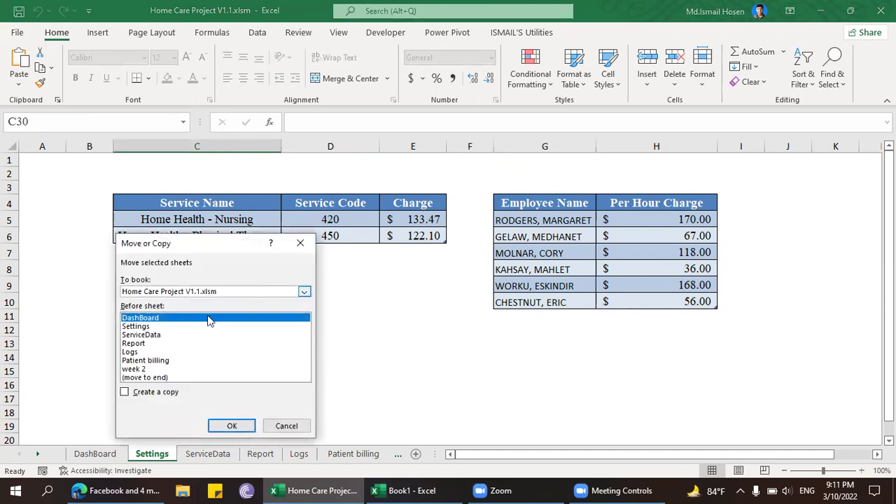
click(210, 292)
click(154, 328)
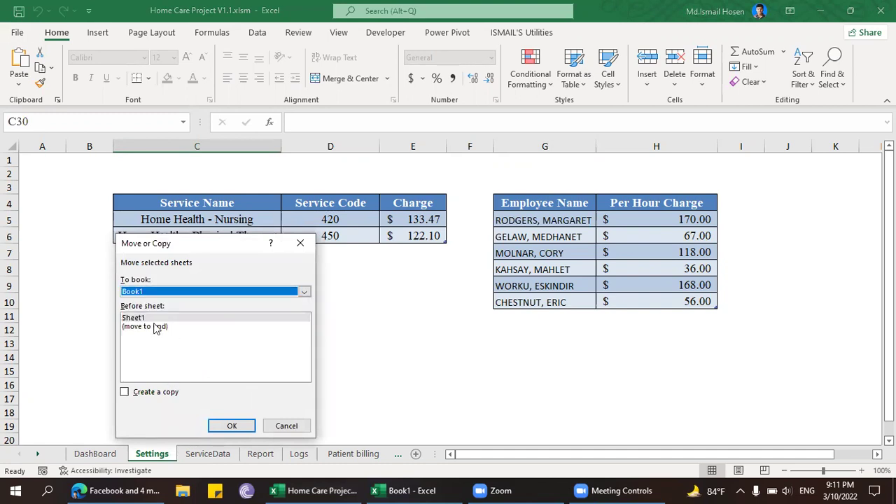
click(156, 327)
click(125, 392)
click(232, 425)
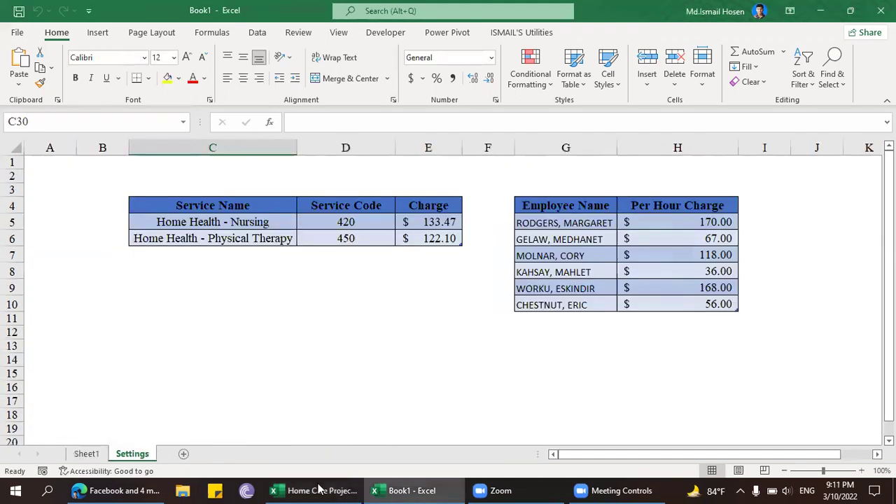
- Copy the ServiceData sheet of the Home Care Project workbook to the end of Book1, keeping the original
click(318, 489)
click(217, 453)
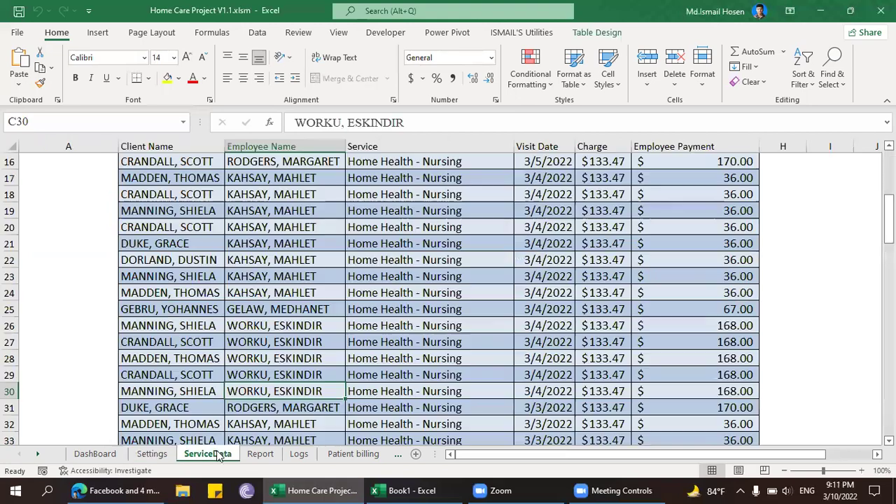
right_click(219, 453)
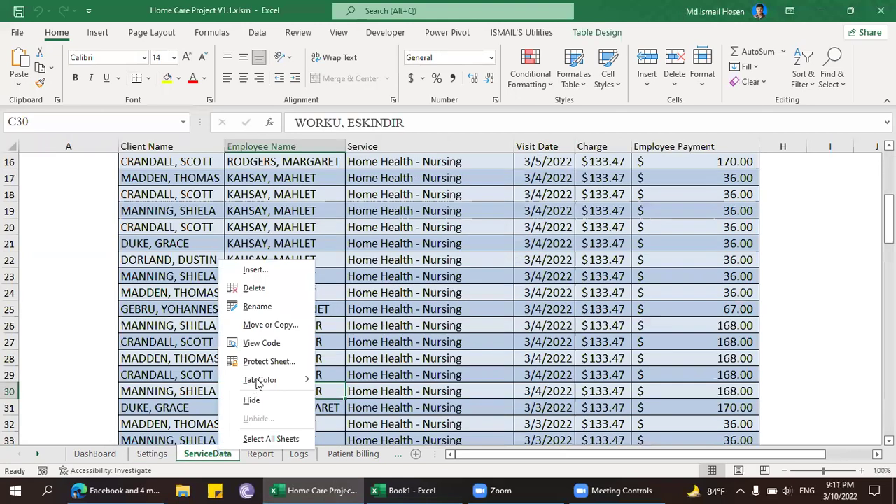
click(276, 325)
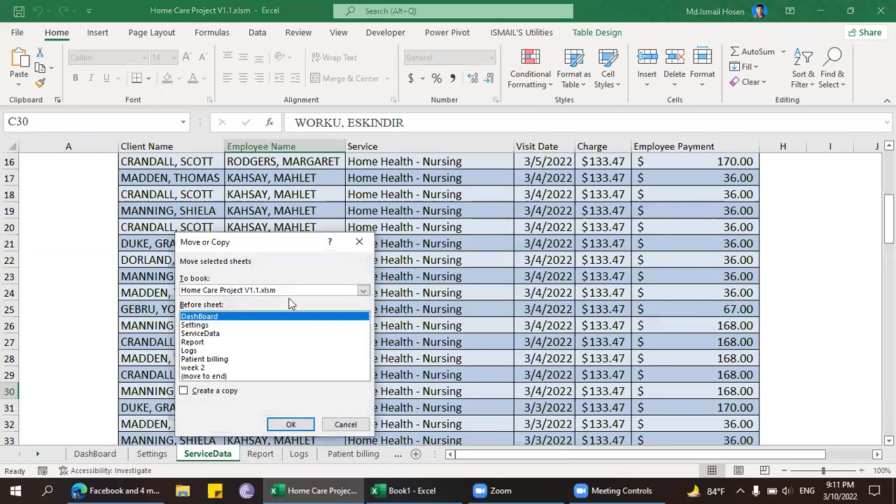
click(289, 293)
click(256, 307)
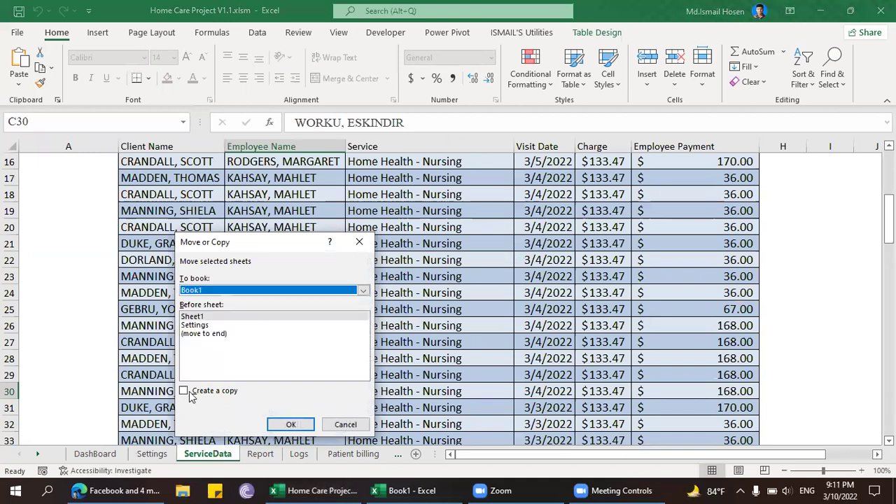
click(187, 392)
click(226, 333)
click(297, 428)
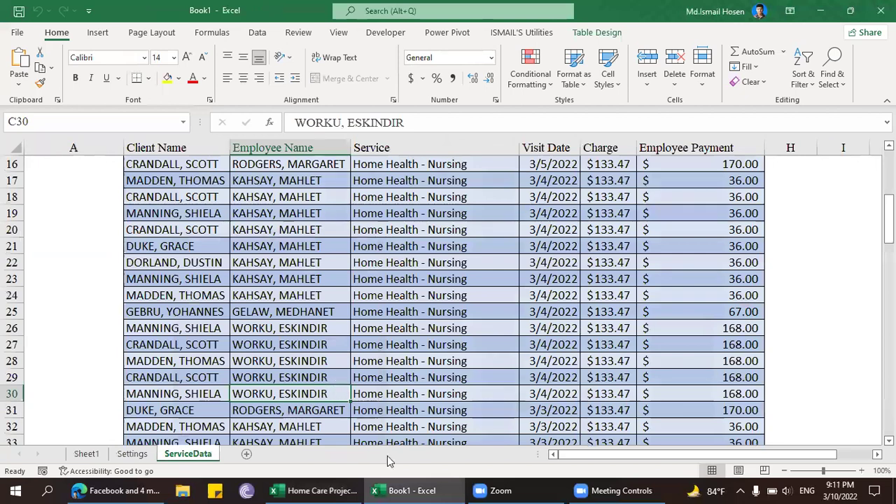
- Save the new workbook as On Class Test in the Downloads folder on drive D, as a macro-enabled workbook
click(226, 224)
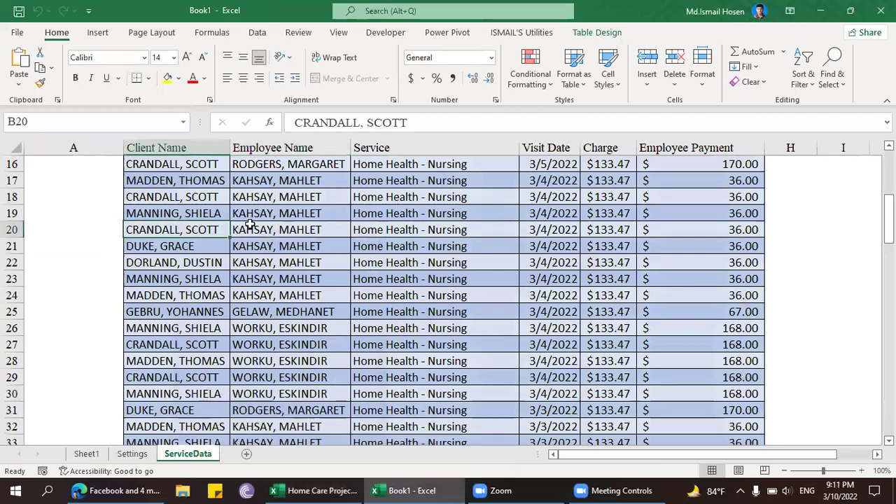
key(ctrl+s)
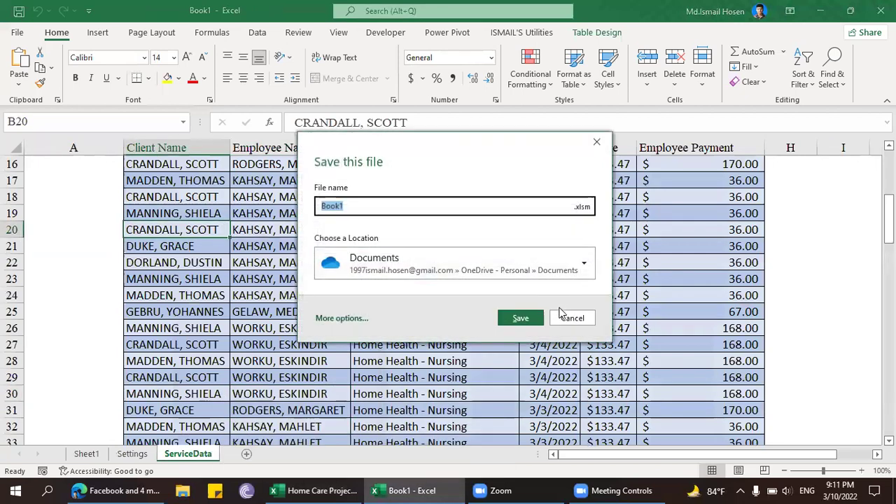
click(549, 268)
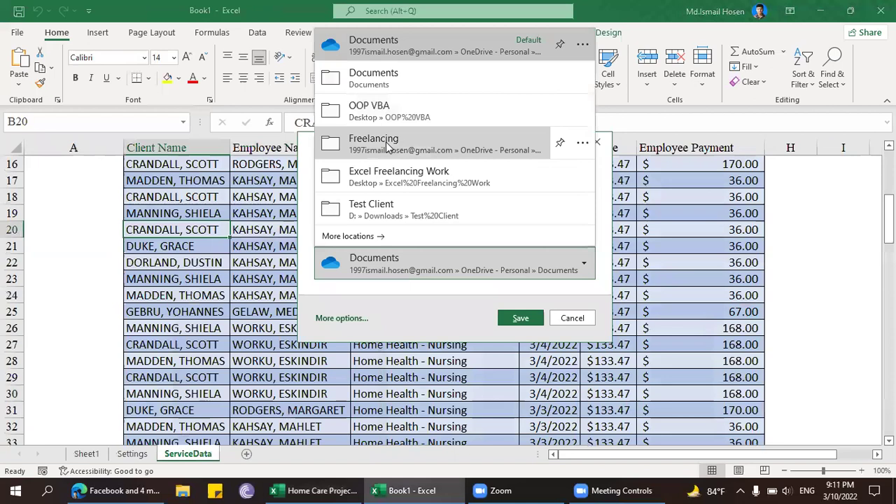
click(381, 238)
click(463, 145)
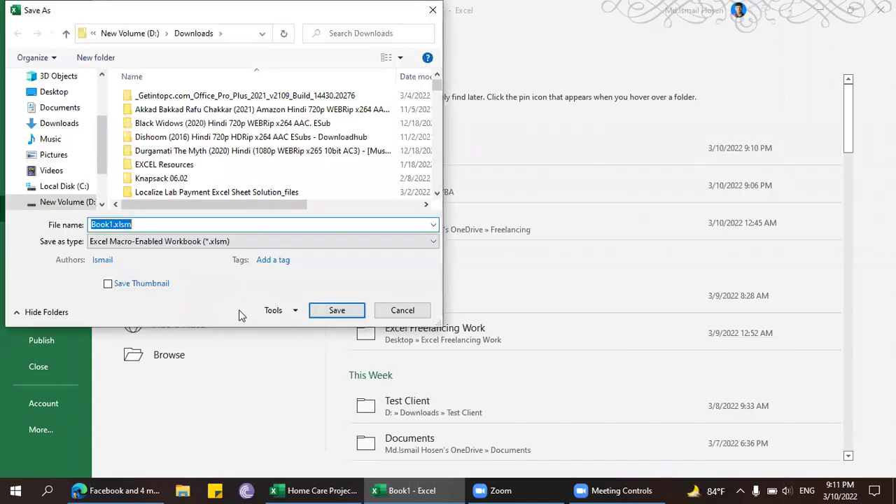
text(On Class Test)
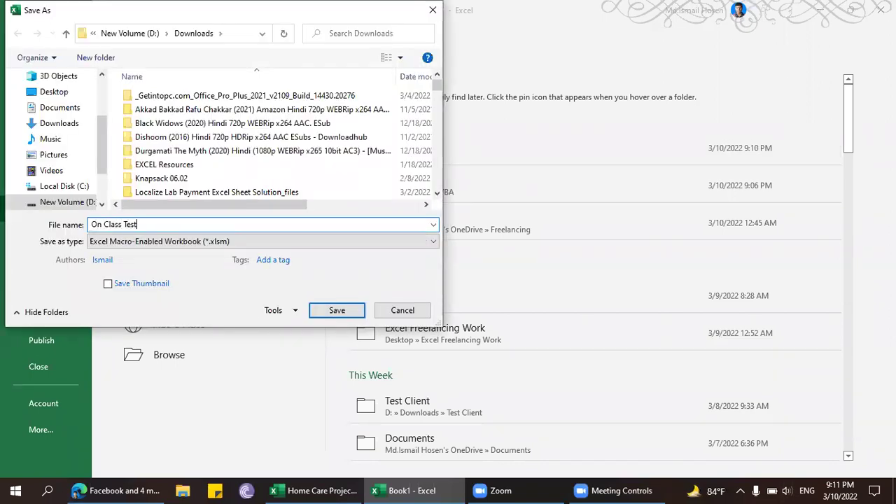
key(Return)
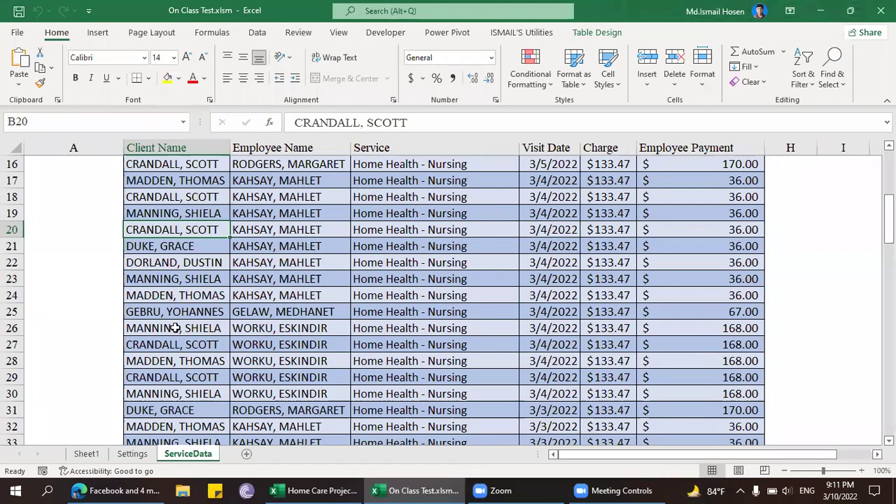
- Delete the empty Sheet1 from the On Class Test workbook
right_click(91, 453)
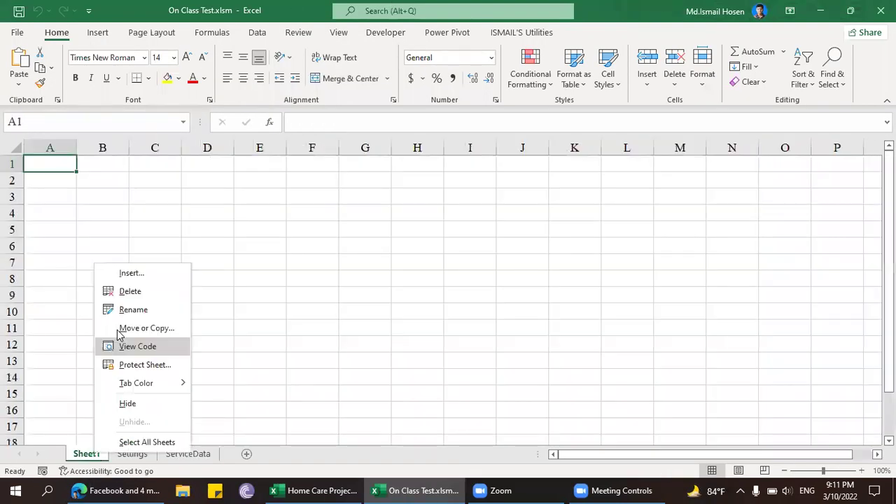
click(124, 293)
click(415, 281)
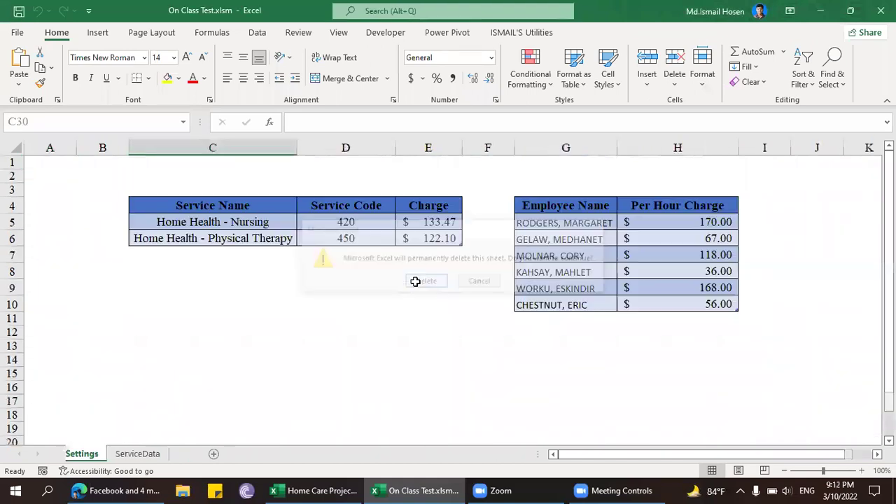
click(212, 237)
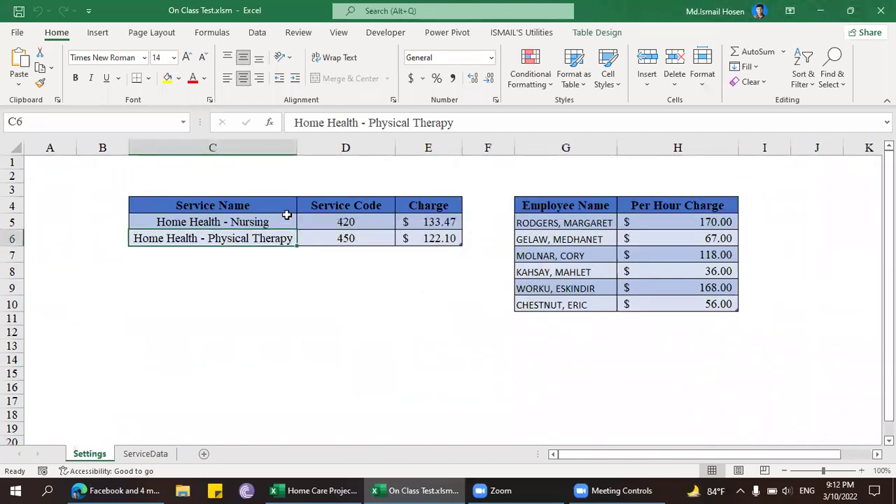
click(286, 214)
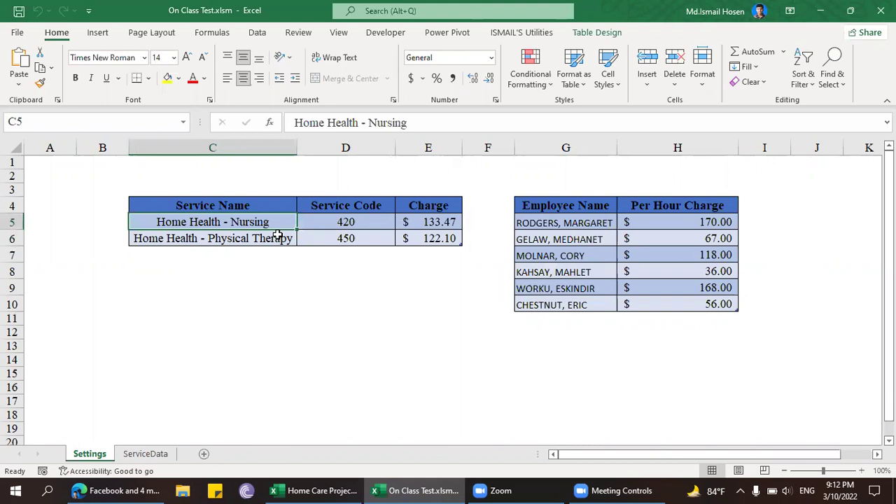
- Clear all data rows of the Charge and Employee Payment columns in the ServiceData table, keeping the headers
click(140, 454)
scroll(582, 226, up, 3)
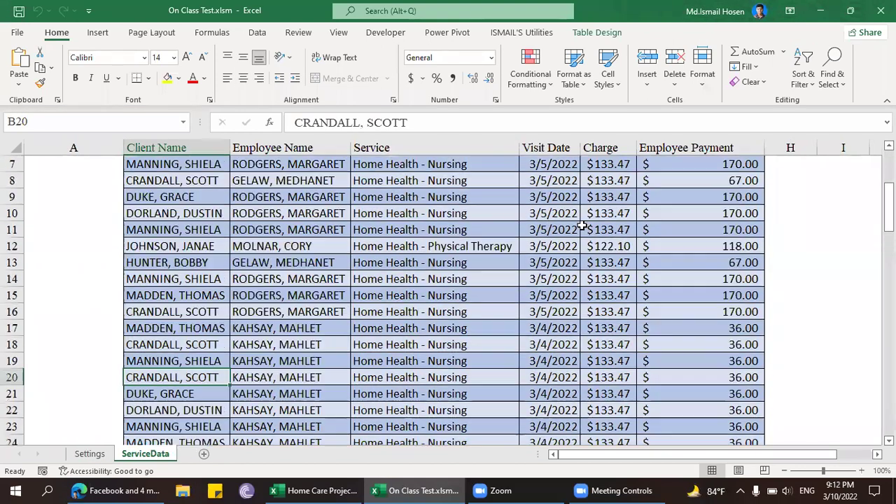
scroll(582, 226, up, 2)
click(622, 208)
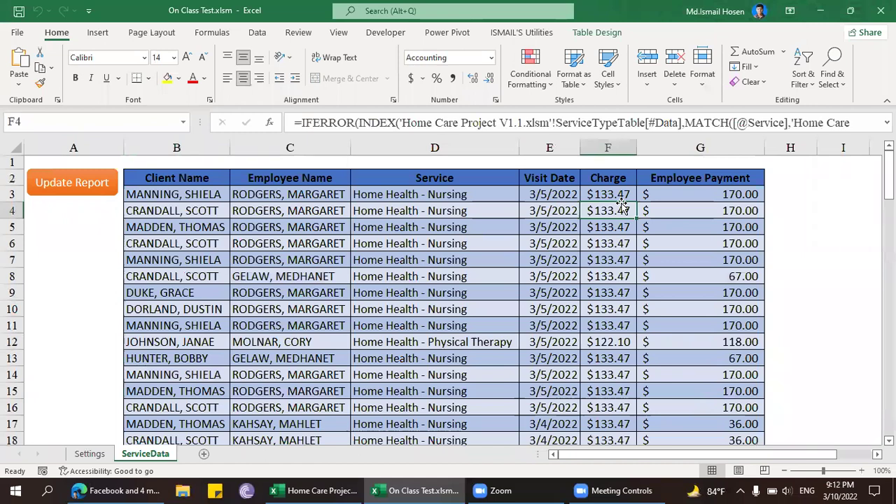
key(Up)
key(shift+Right)
key(ctrl+shift+Down)
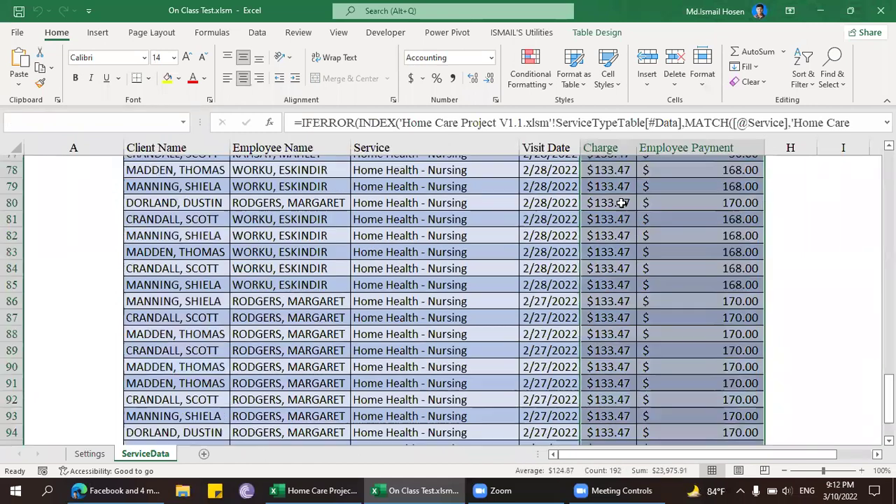
scroll(620, 201, up, 20)
key(Delete)
click(614, 203)
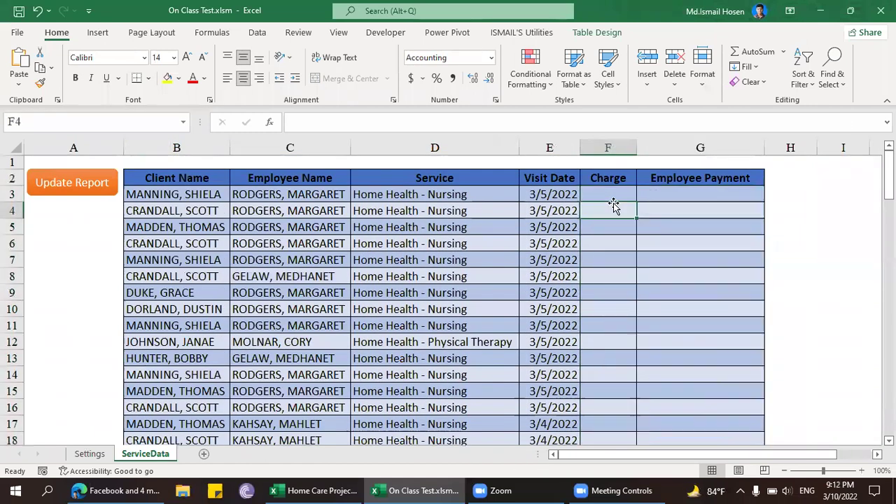
click(396, 261)
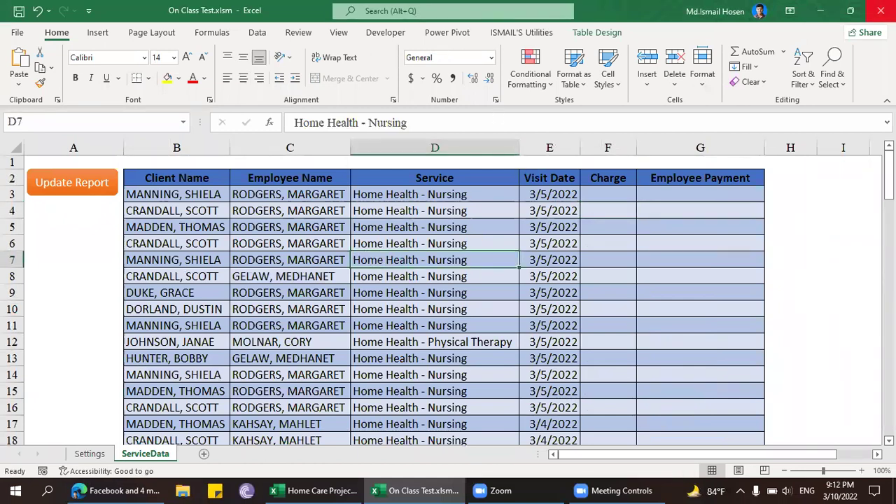
- Close the On Class Test workbook and switch to Facebook in the browser, where the Online Excel VBA group chat is open
click(880, 10)
click(119, 490)
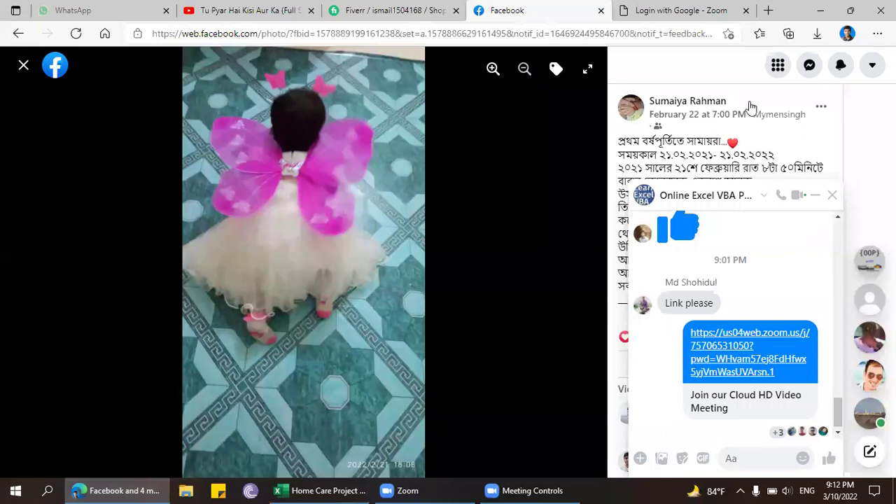
click(808, 65)
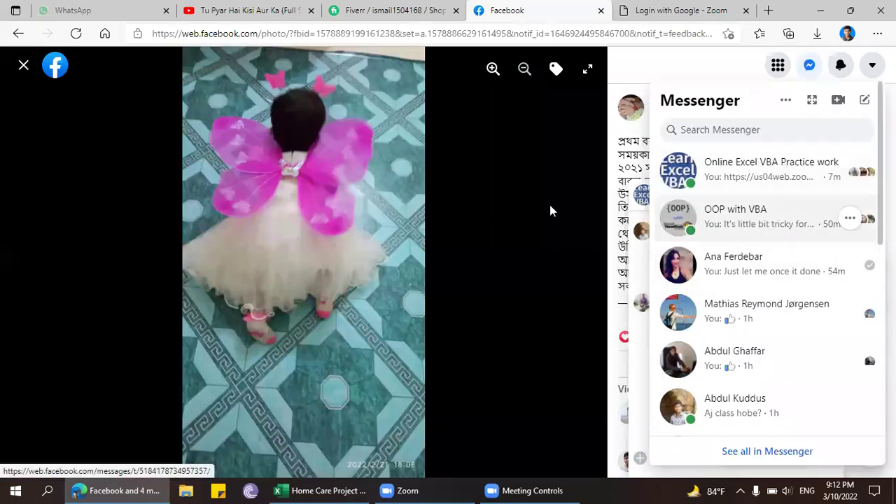
click(521, 209)
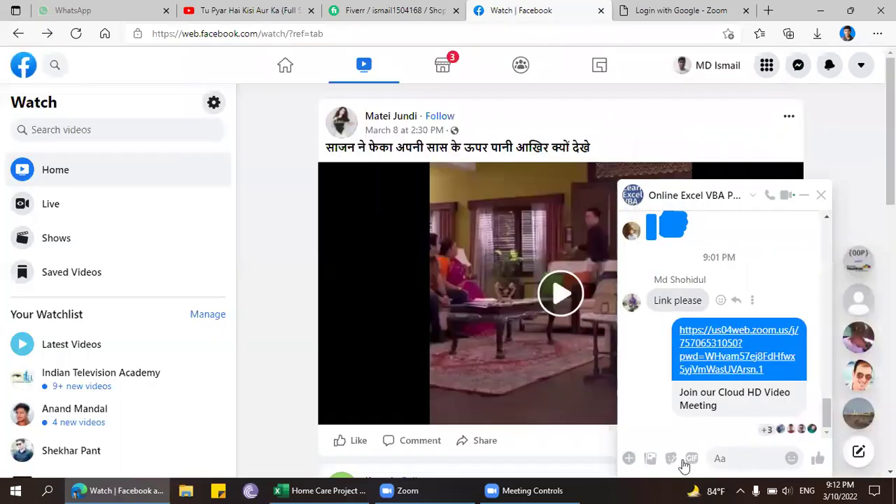
- Attach On Class Test.xlsm from the recent files and send it to the Online Excel VBA group chat
click(650, 458)
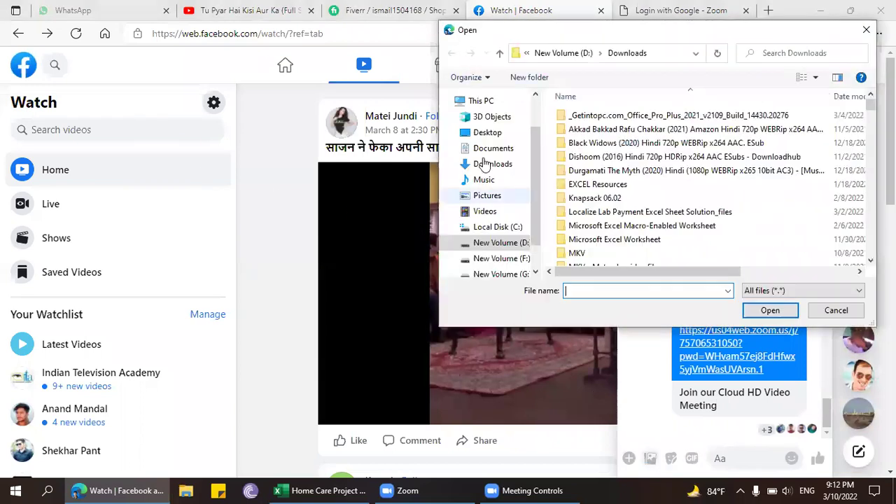
click(482, 106)
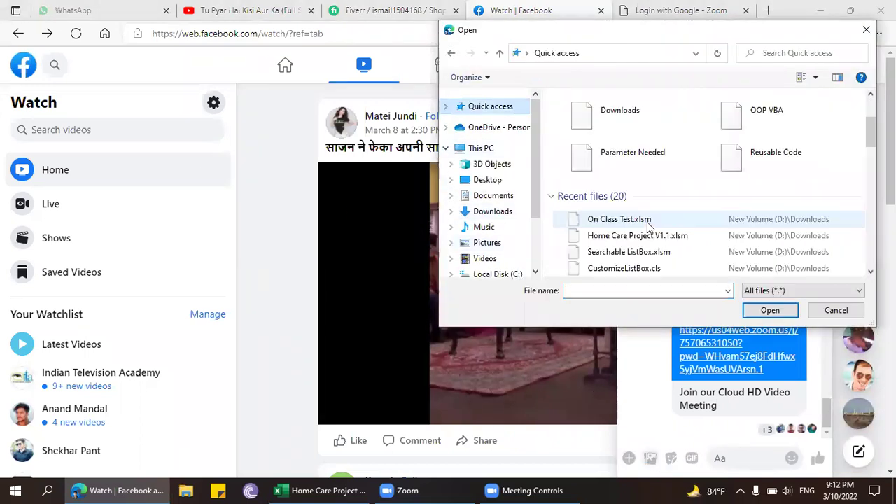
click(620, 170)
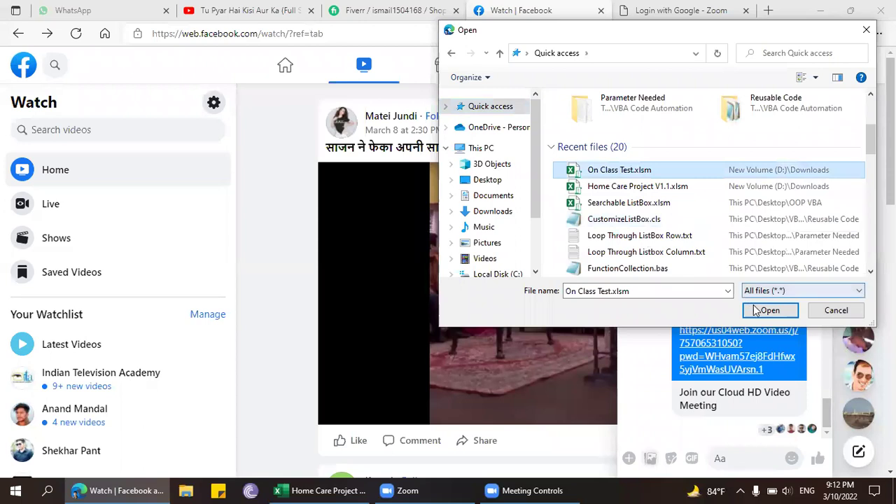
click(770, 310)
key(Return)
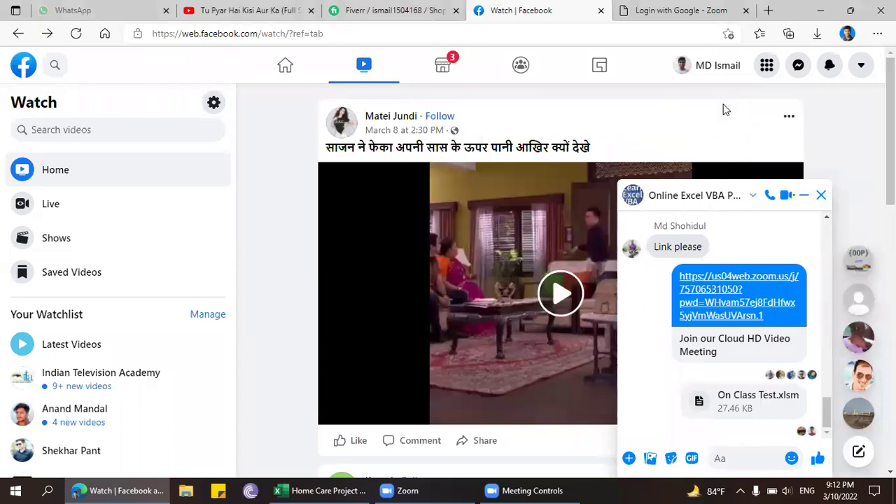
click(716, 453)
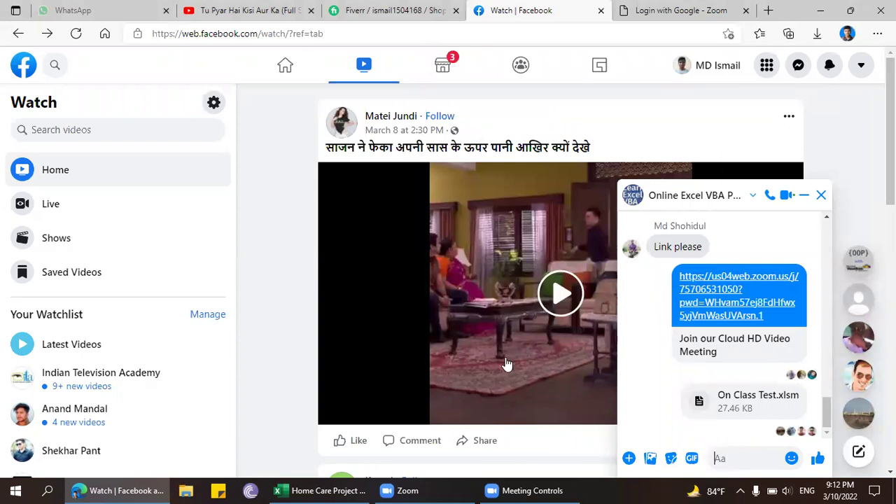
- Switch to the Home Care Project workbook in Excel and review the first client and employee entries of the ServiceData table
click(335, 490)
click(366, 278)
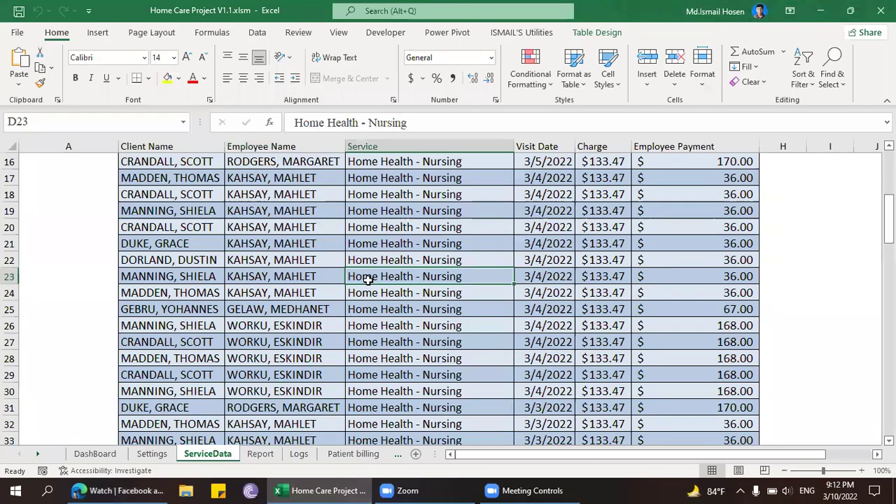
scroll(724, 203, up, 5)
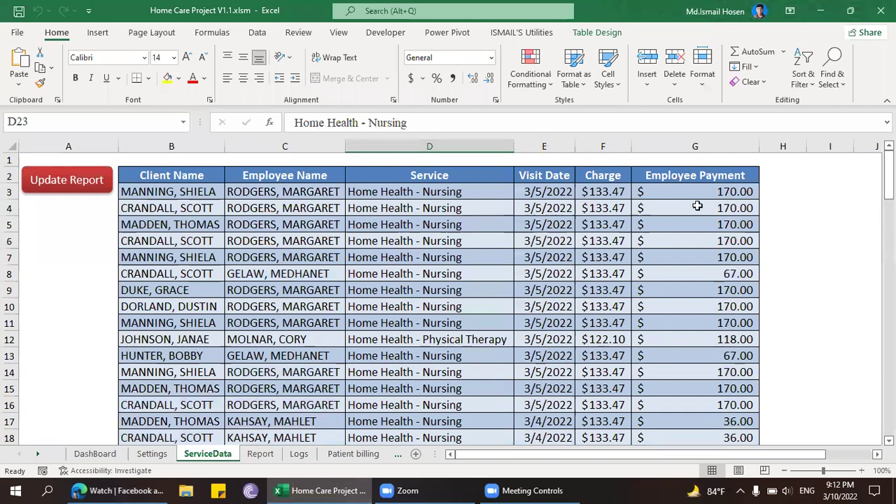
click(216, 229)
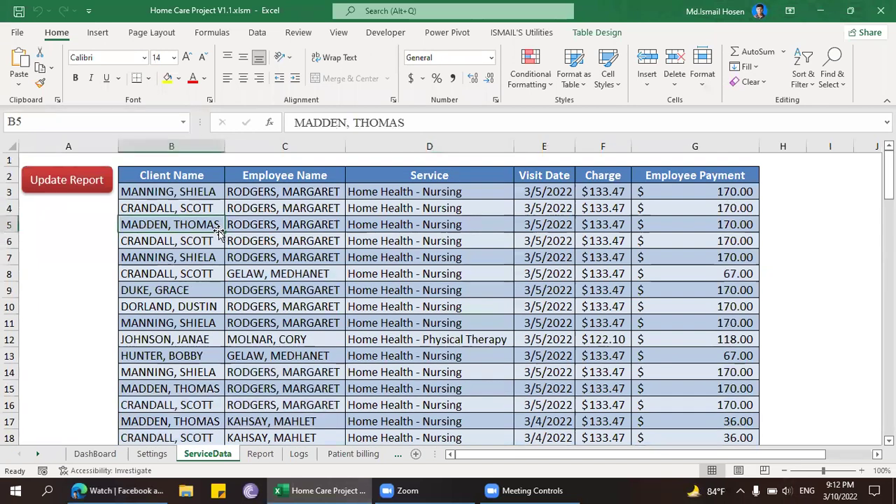
click(302, 189)
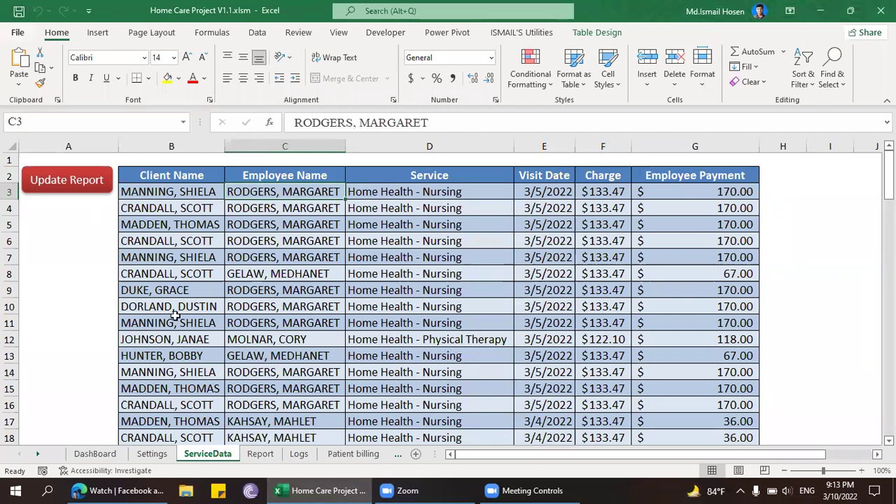
click(199, 203)
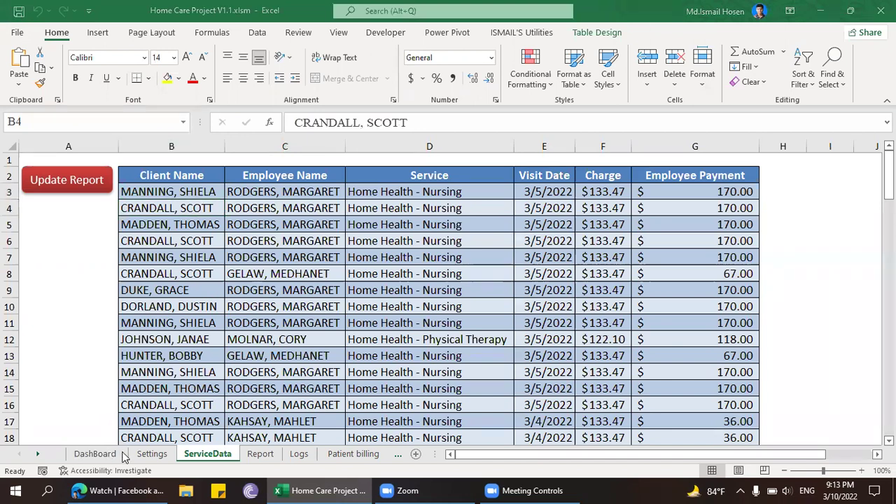
- Examine the service table on the Settings sheet, matching each service name with its charge
click(152, 453)
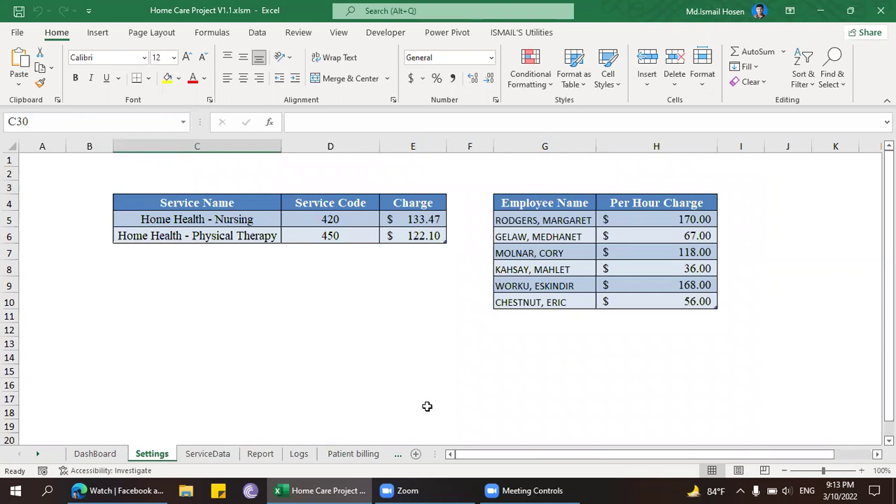
click(220, 215)
key(Down)
key(Down)
click(226, 219)
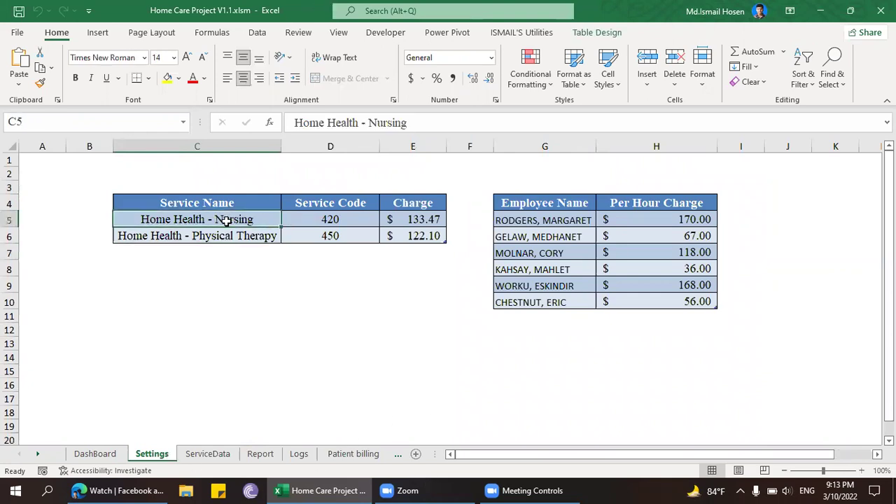
click(185, 238)
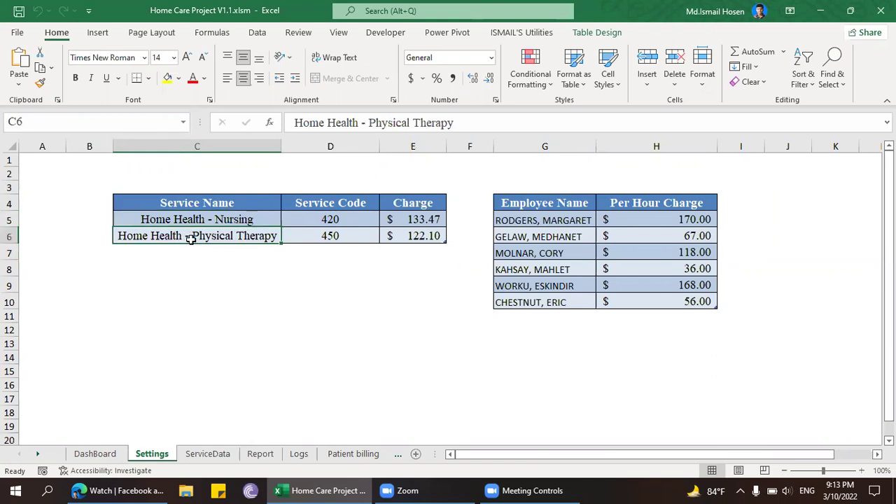
click(202, 216)
click(413, 220)
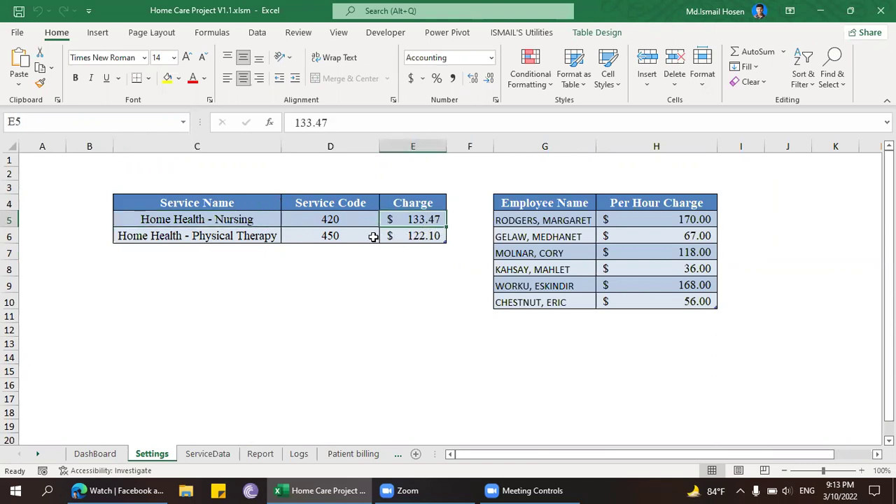
click(270, 237)
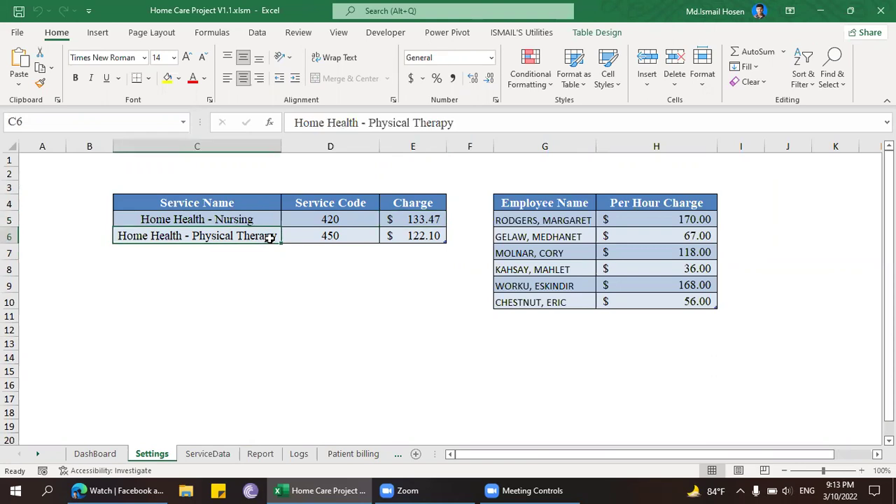
click(429, 241)
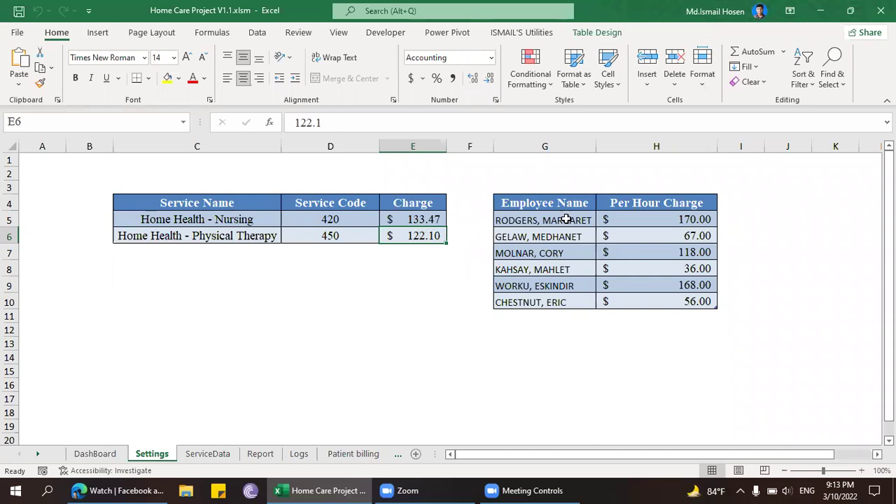
- Examine the employee names and per-hour charges on the Settings sheet, and look over the service names again
click(546, 206)
click(551, 216)
click(630, 220)
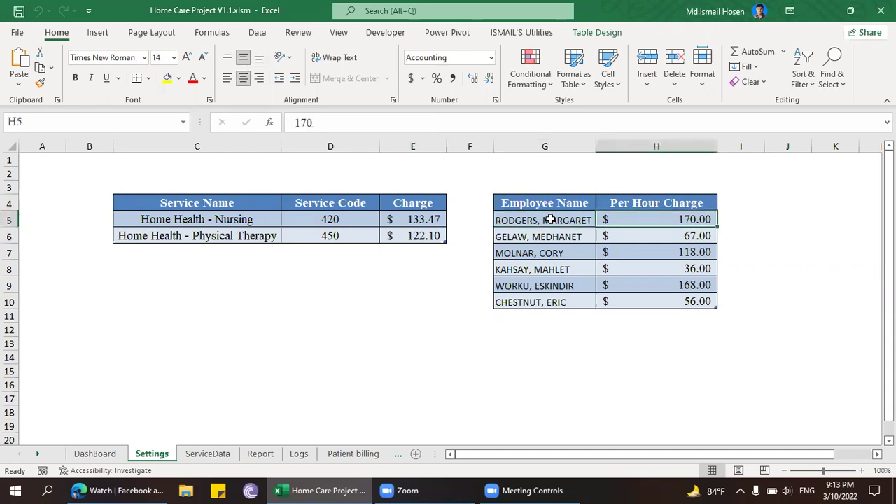
click(563, 219)
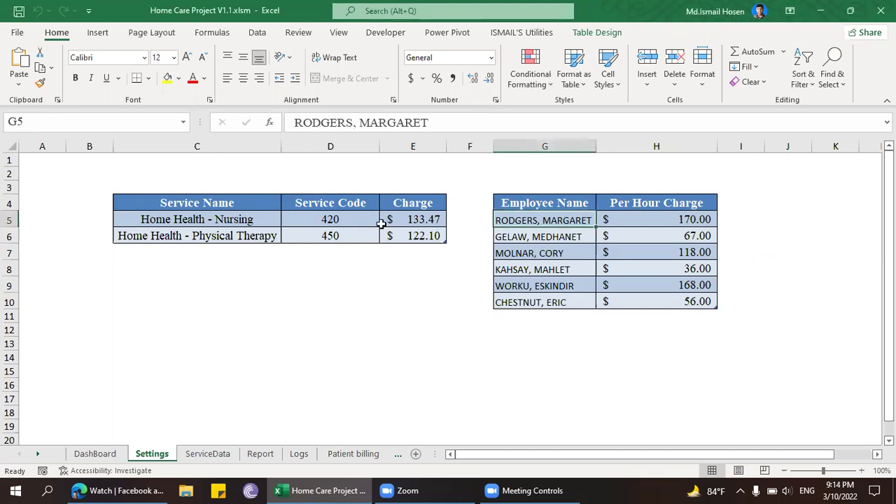
click(530, 284)
drag(562, 222, 544, 300)
click(537, 266)
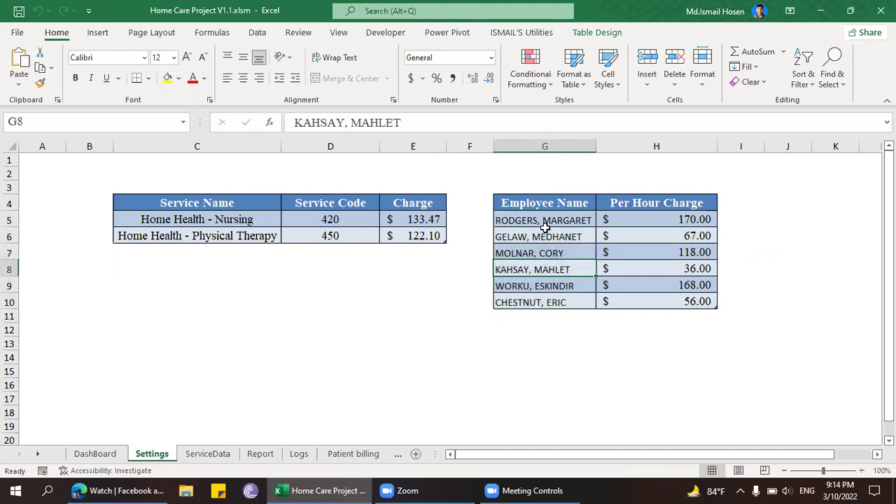
drag(546, 221, 560, 267)
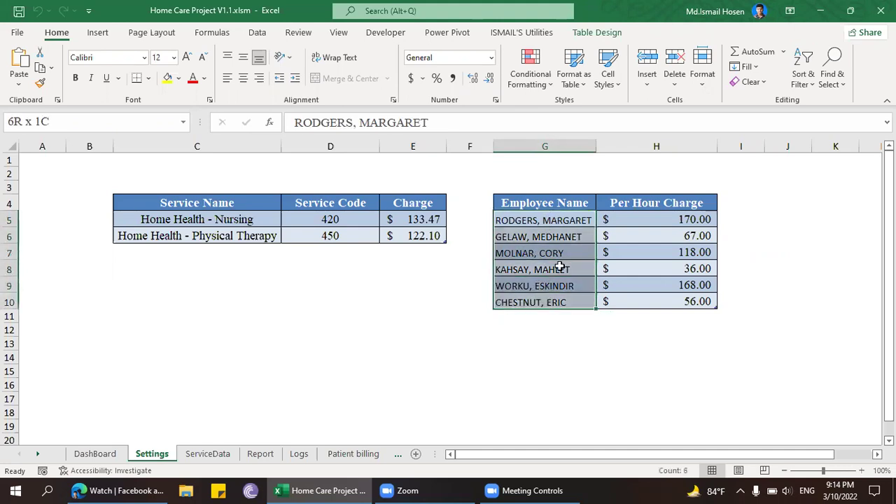
click(657, 223)
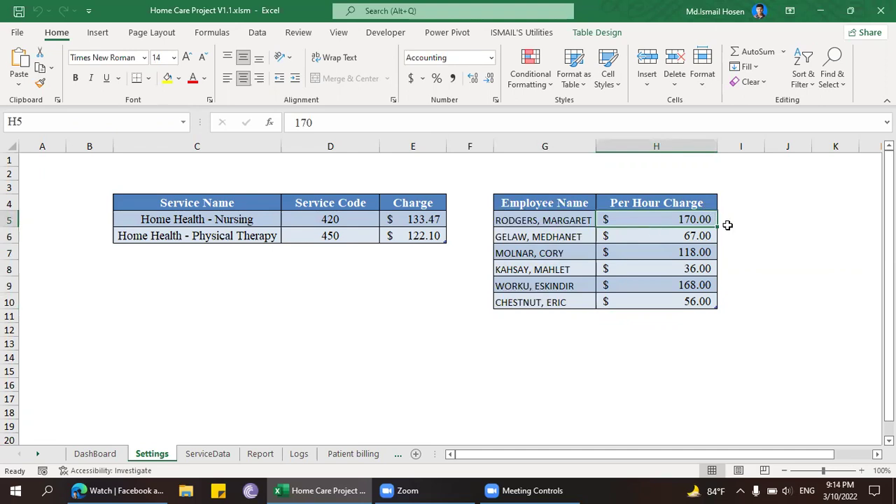
click(662, 235)
click(683, 251)
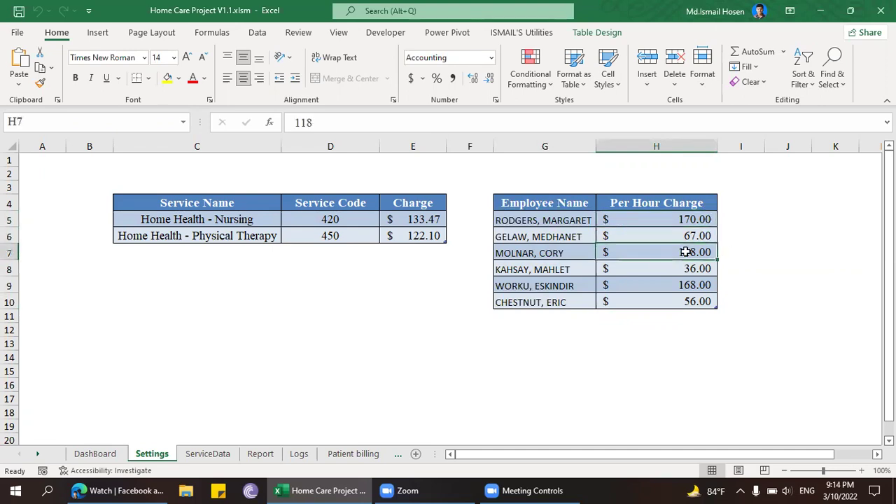
click(651, 284)
click(702, 266)
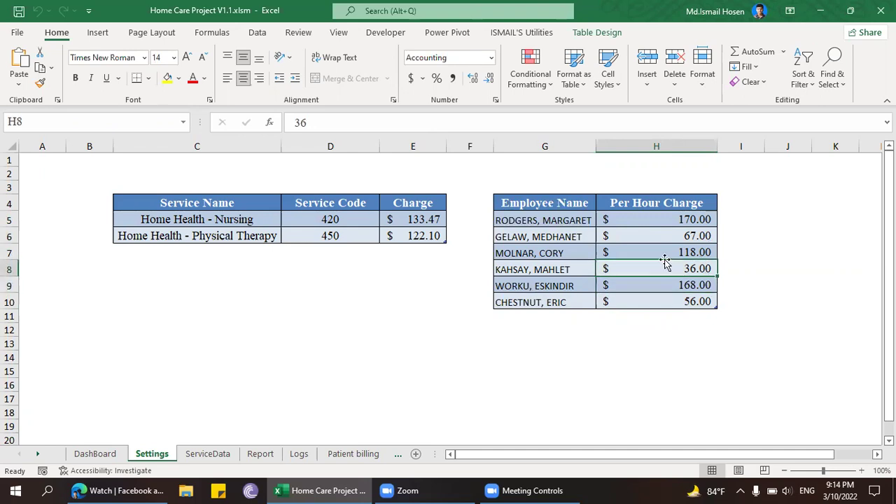
drag(221, 222, 217, 247)
click(216, 221)
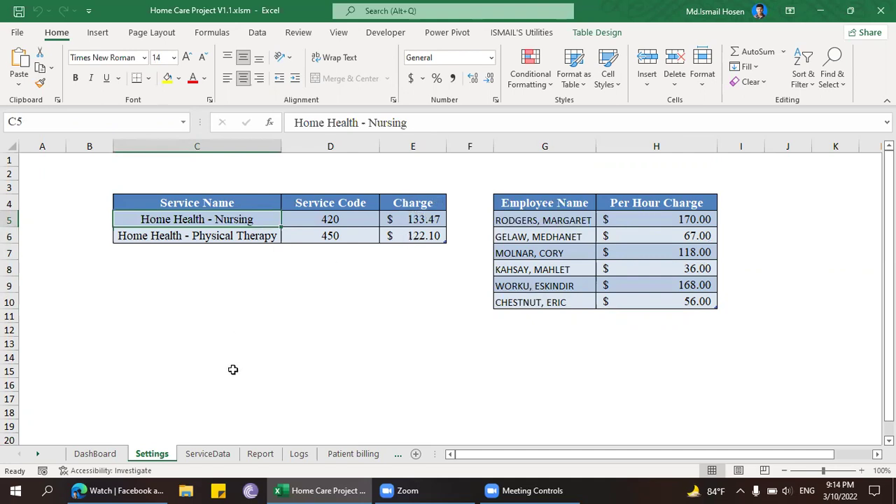
- On the ServiceData sheet, inspect the Charge and Employee Payment cells of the first record and the Client Name to Visit Date columns
click(202, 453)
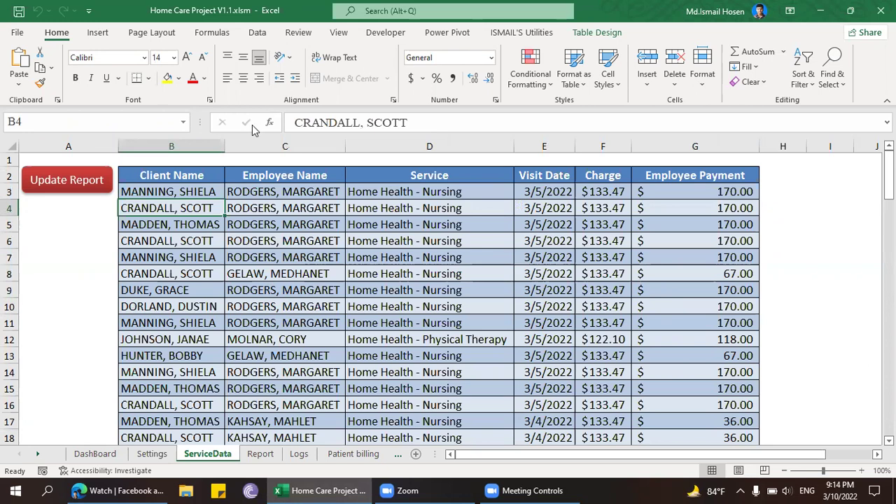
click(256, 191)
click(214, 191)
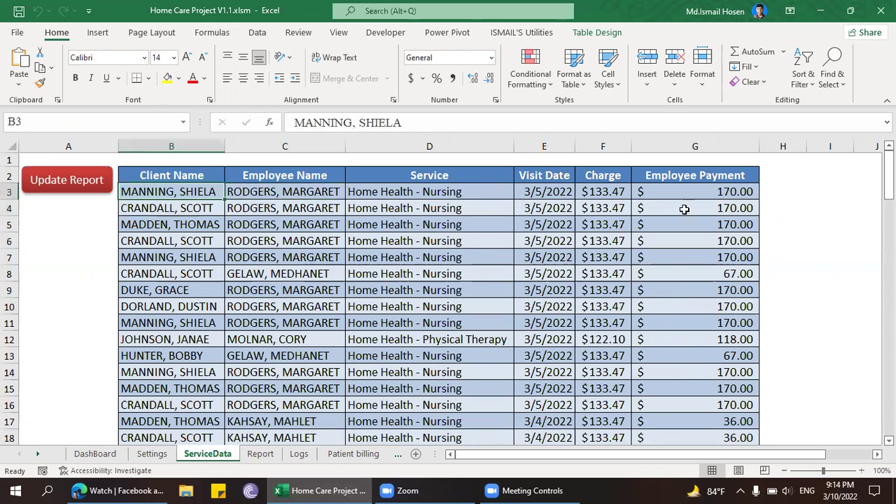
click(614, 192)
key(Right)
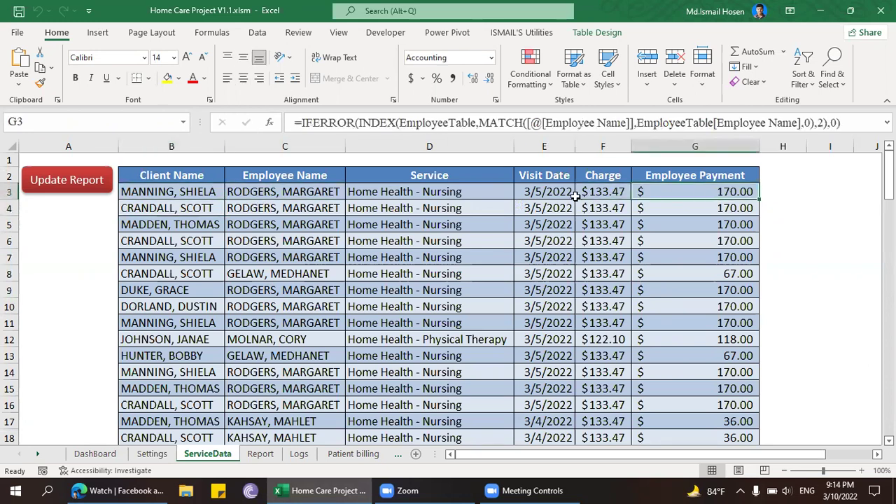
click(569, 193)
drag(190, 184, 553, 445)
scroll(350, 234, up, 1)
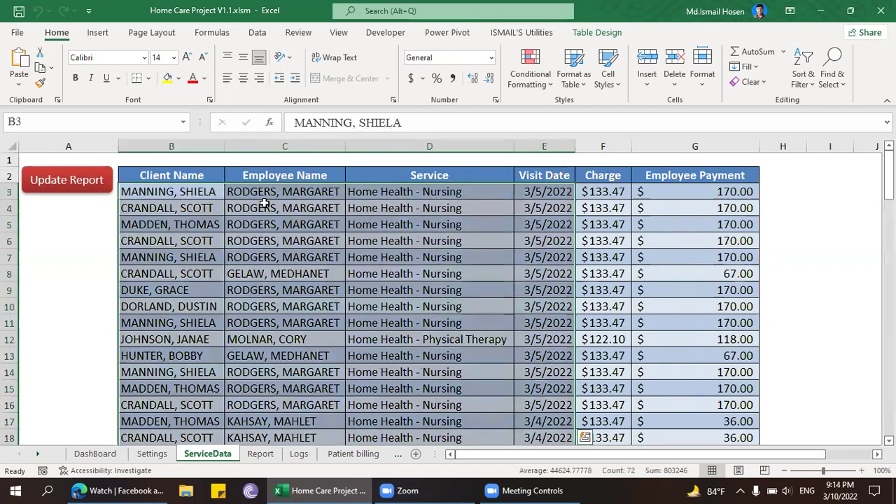
- Go through the first ServiceData record field by field, from Client Name to the Charge formula
click(214, 192)
click(200, 178)
click(207, 186)
click(292, 185)
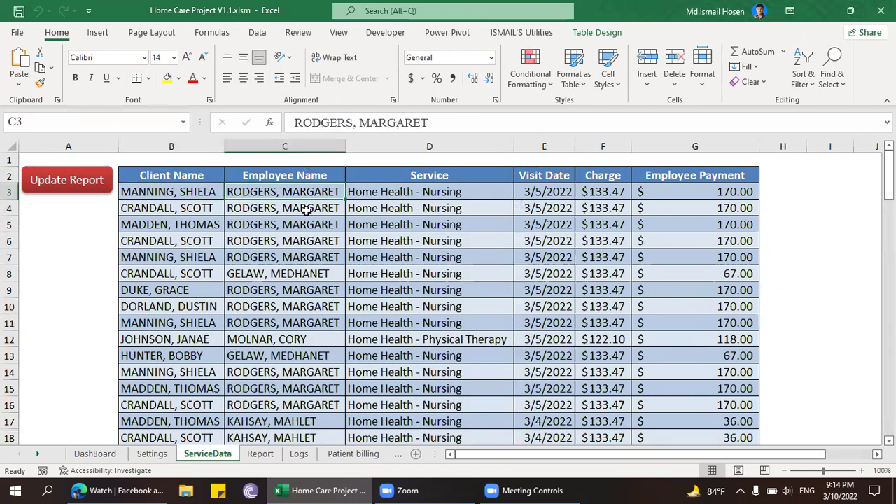
click(403, 194)
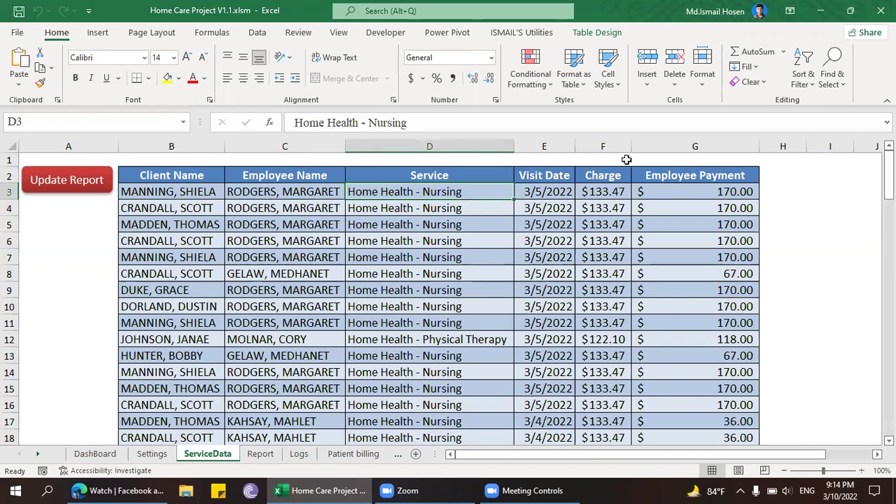
click(539, 189)
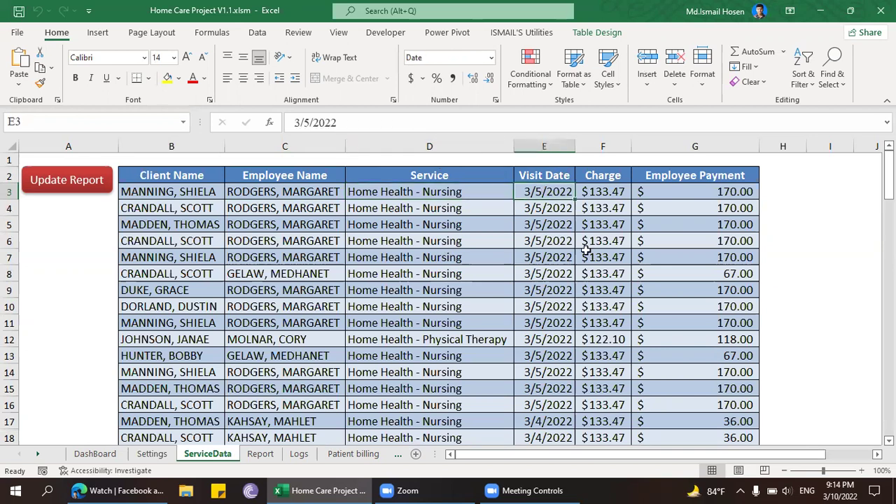
click(582, 198)
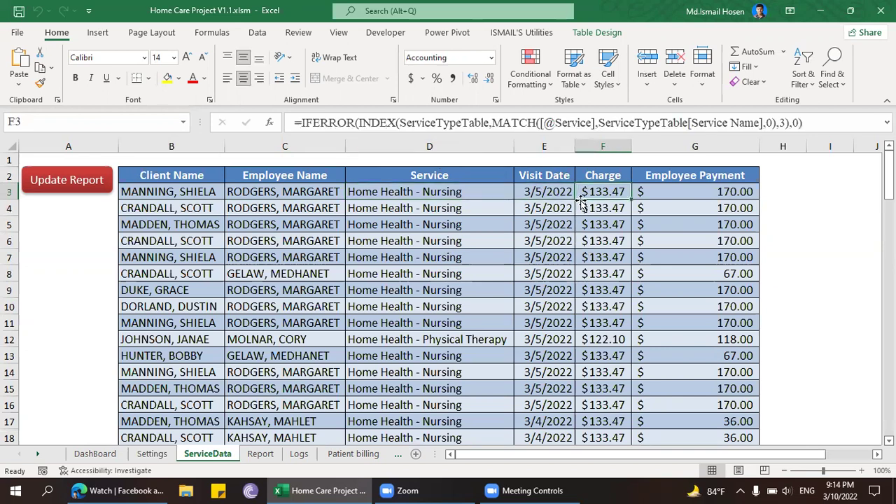
- Clear the Charge and Employee Payment formulas from the first ServiceData record in row 3 and save the workbook
key(Left)
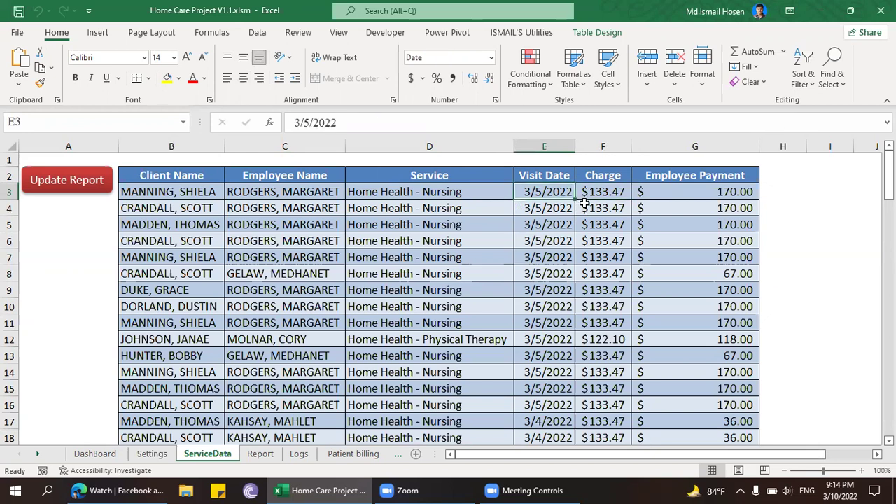
drag(697, 189, 614, 190)
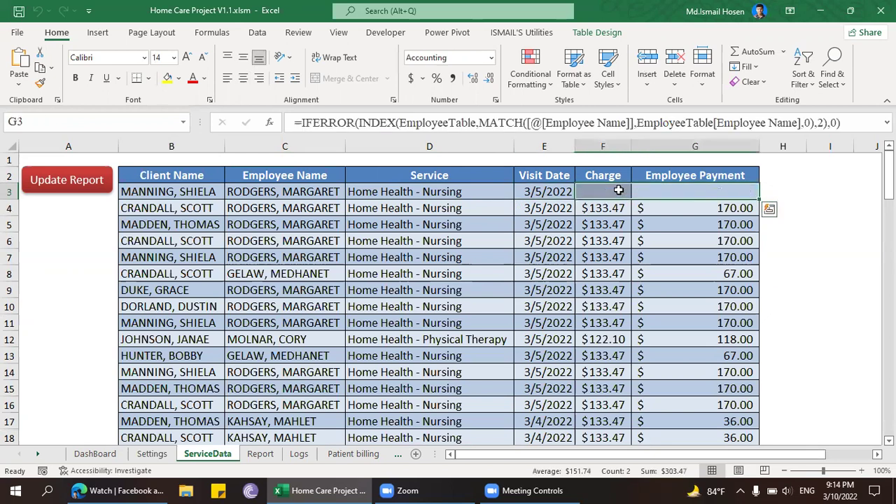
key(Delete)
click(618, 190)
key(ctrl+s)
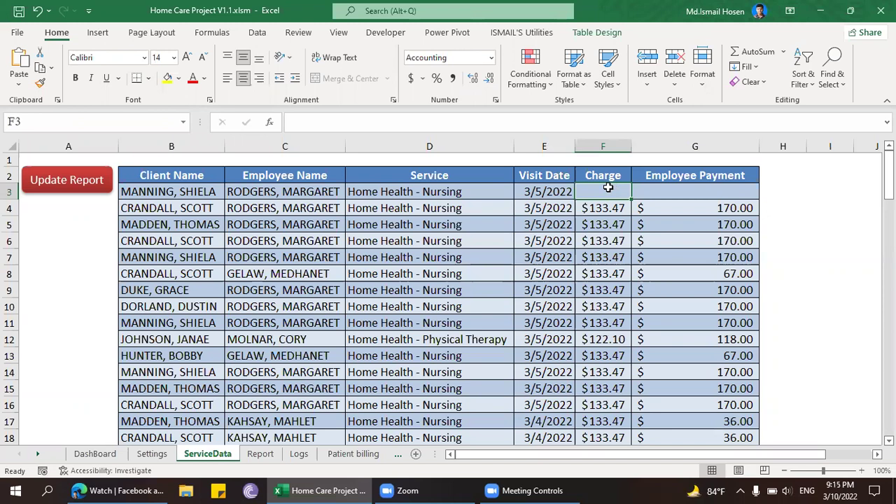
- Match the Home Health - Nursing and Home Health - Physical Therapy services in ServiceData with their charges on the Settings sheet
click(444, 197)
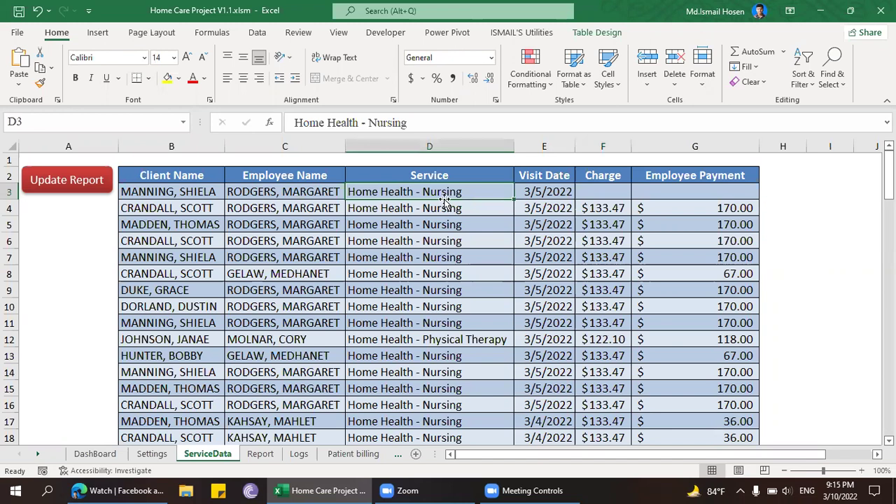
click(152, 454)
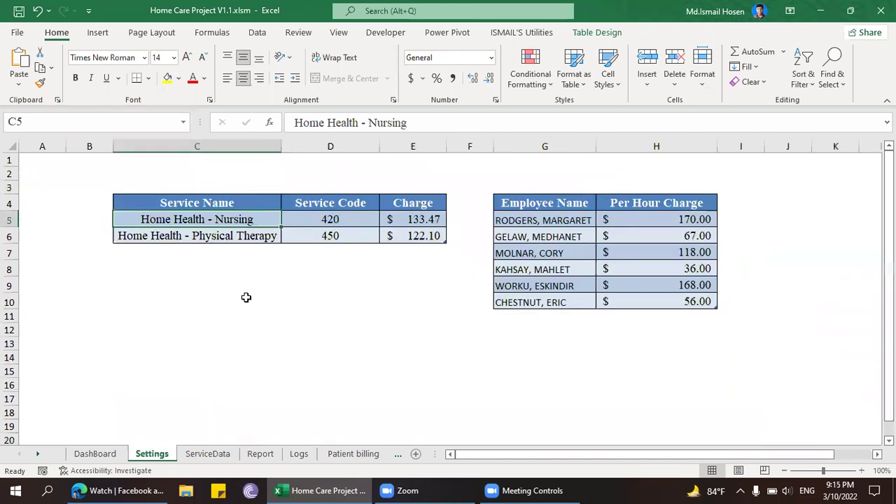
click(427, 218)
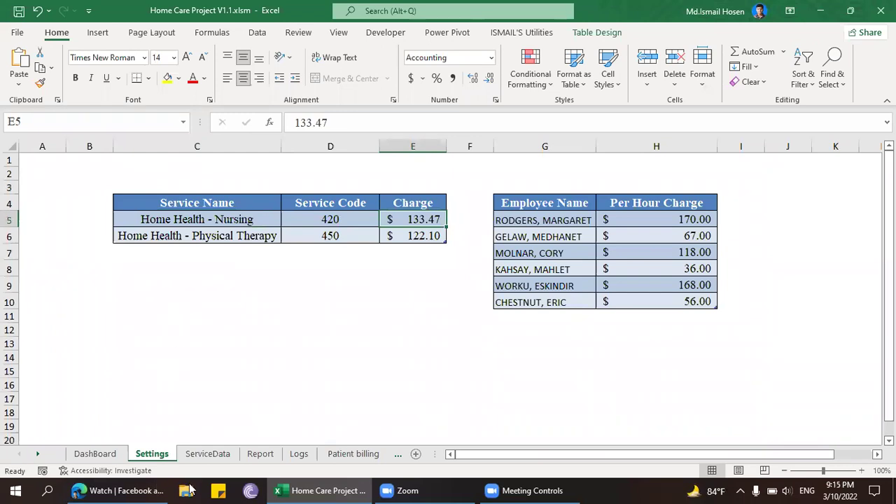
click(210, 454)
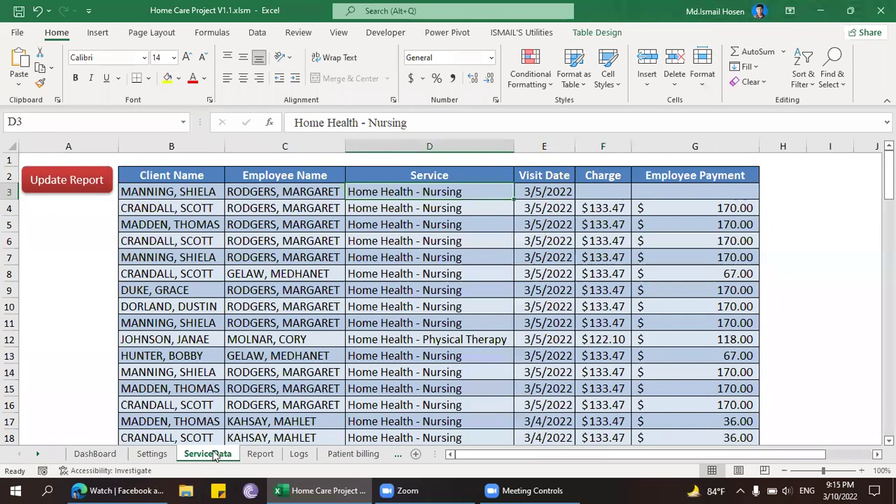
click(467, 340)
click(151, 453)
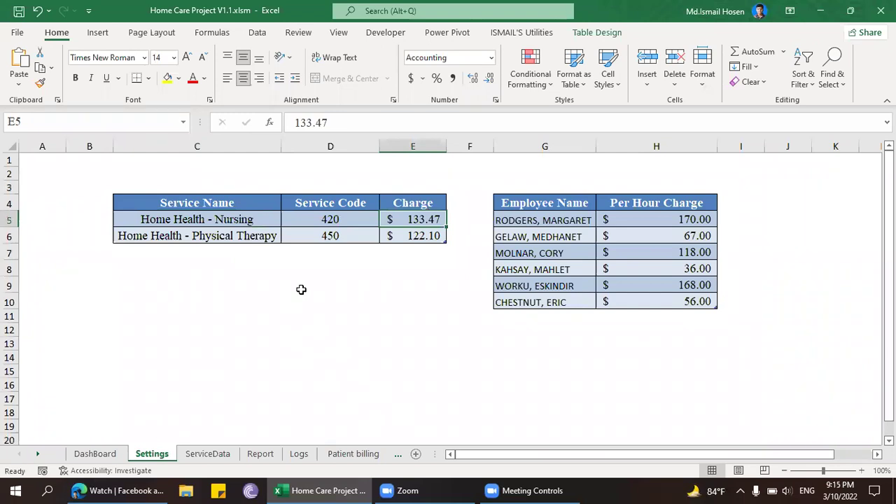
click(410, 237)
click(207, 454)
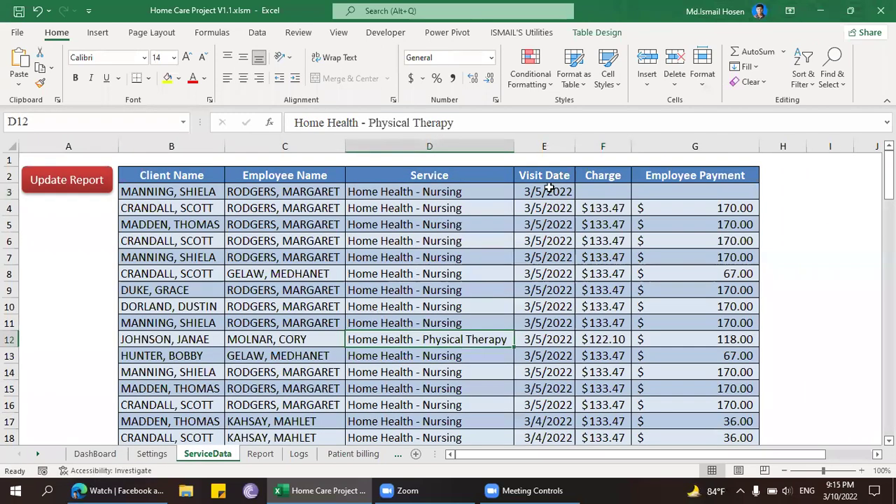
- Inspect the first record's blank Charge and Employee Payment cells, and match the first three employees with their per-hour charges on the Settings sheet
click(621, 191)
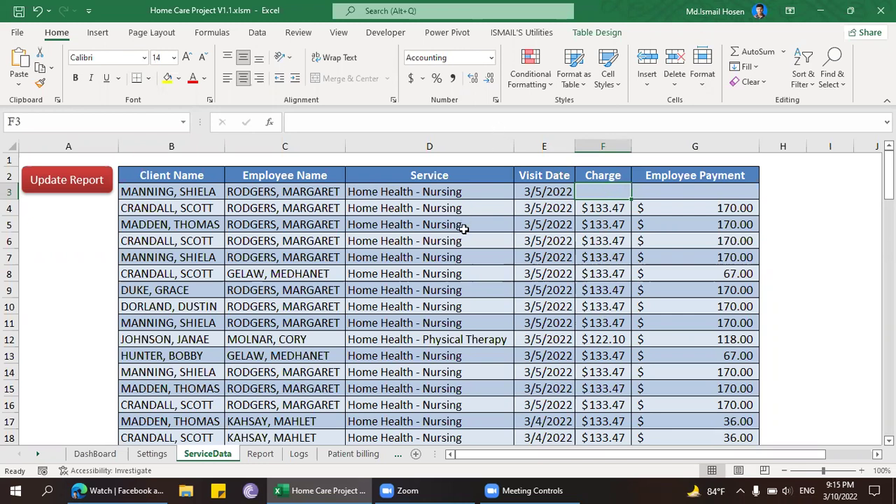
click(670, 198)
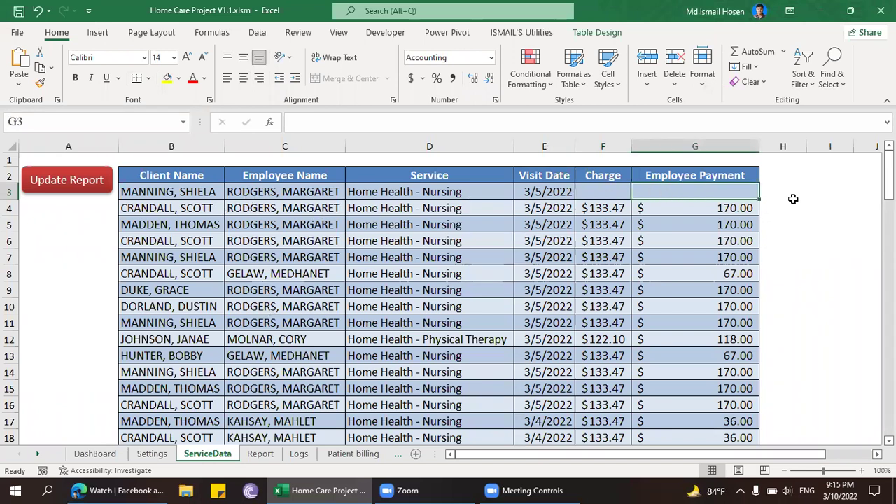
click(268, 209)
click(151, 453)
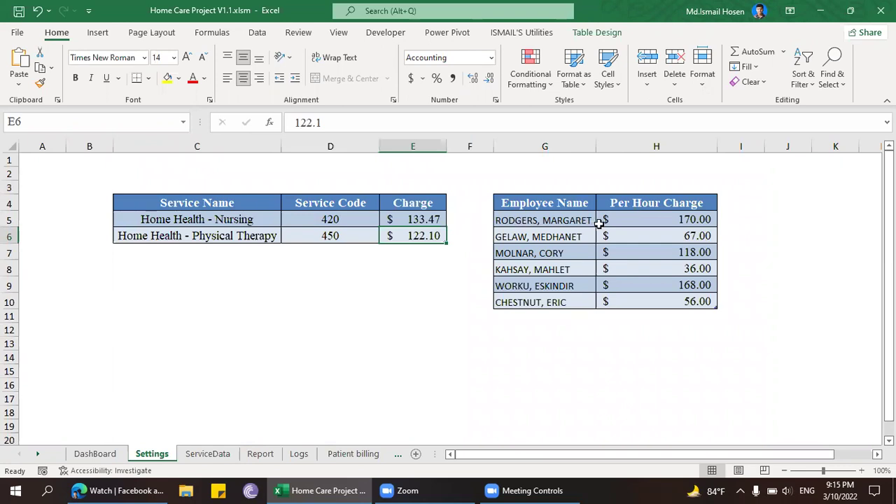
click(662, 220)
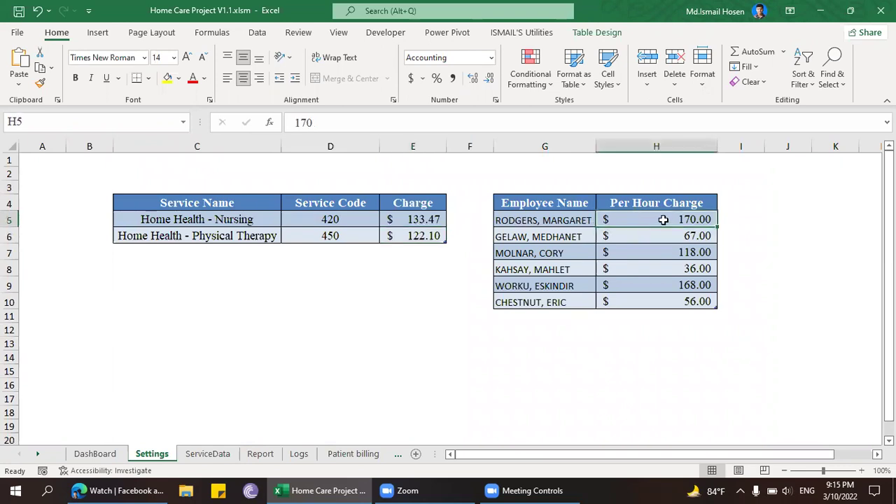
click(498, 238)
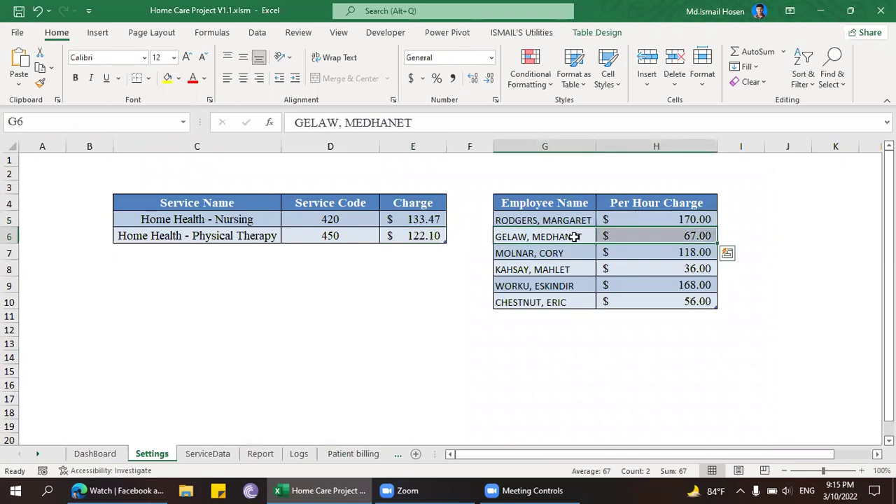
click(654, 236)
click(553, 253)
click(650, 252)
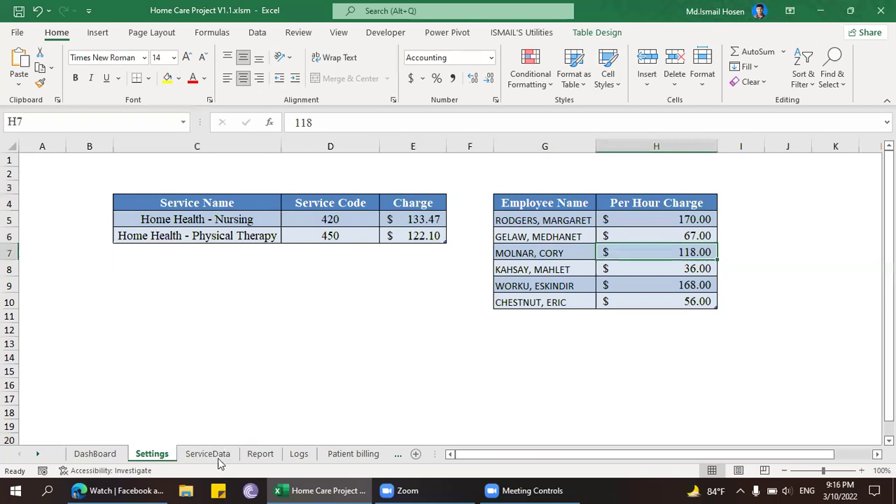
key(ctrl+Page_Down)
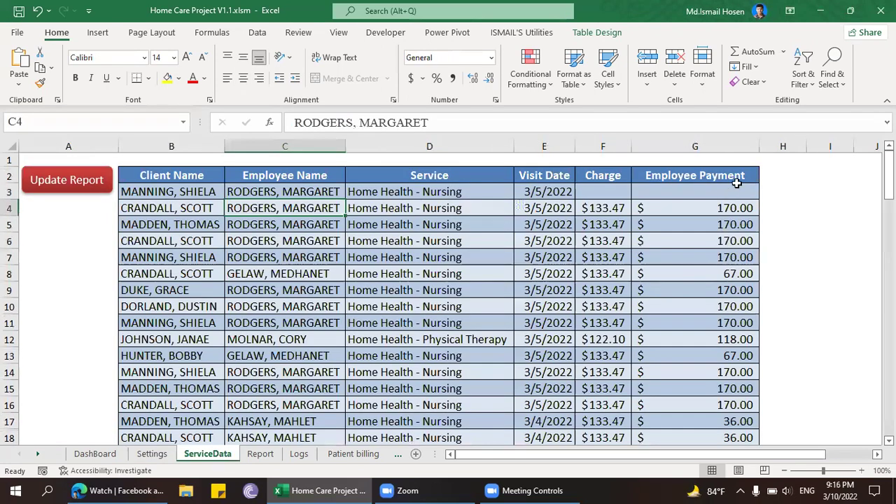
- Trace the first record's Employee Payment from its Employee Name to that employee's Per Hour Charge on the Settings sheet
click(723, 193)
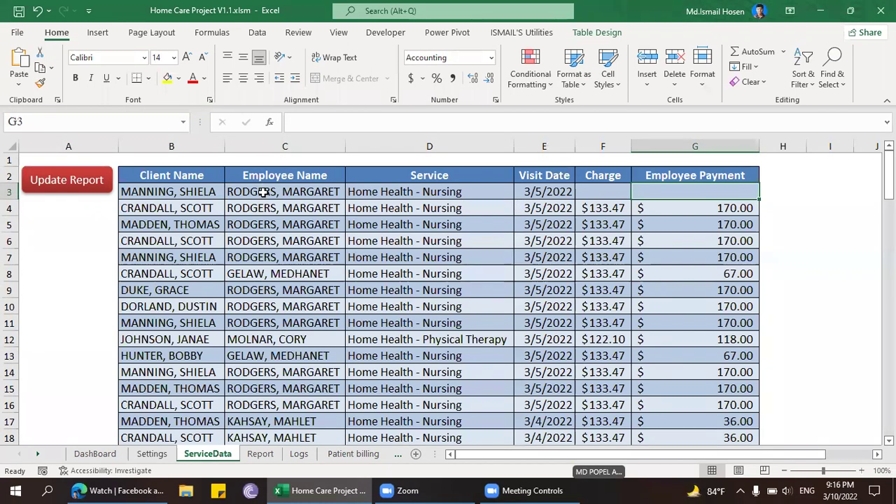
click(151, 454)
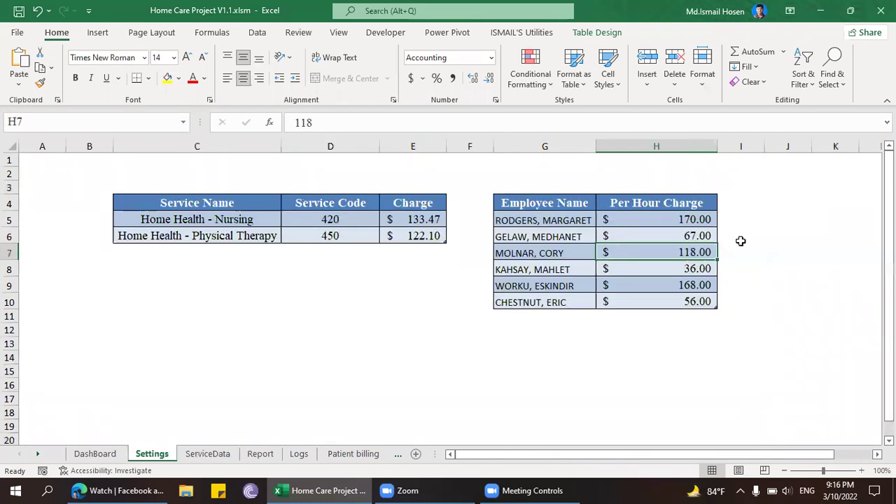
click(692, 208)
click(690, 220)
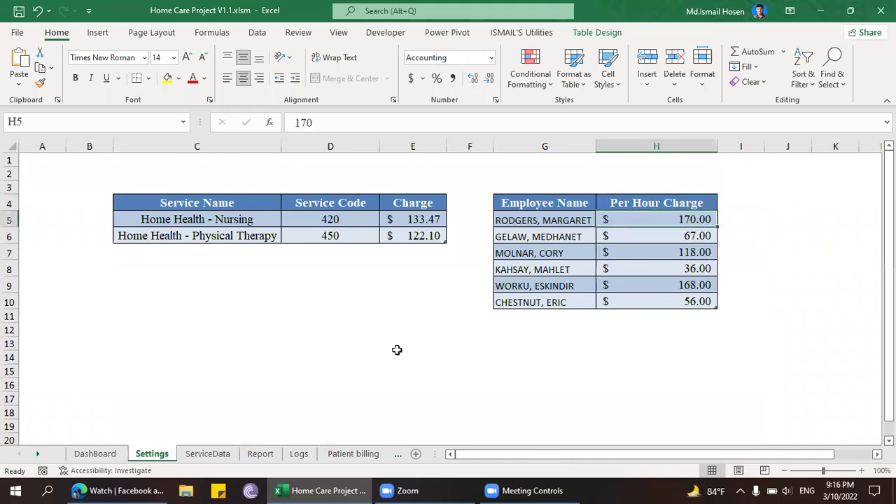
click(208, 453)
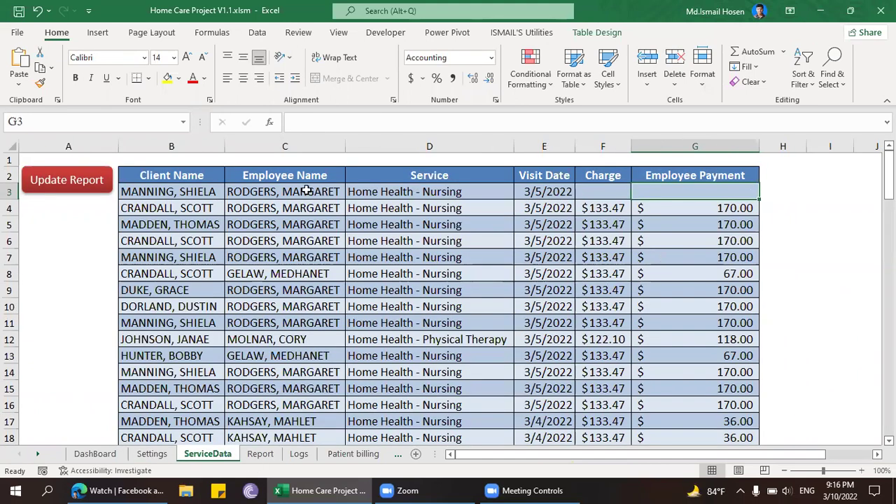
click(154, 454)
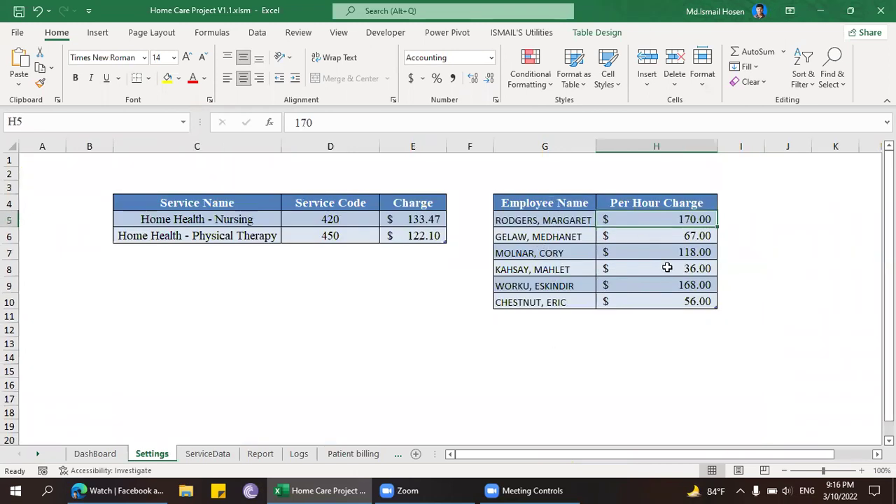
click(195, 456)
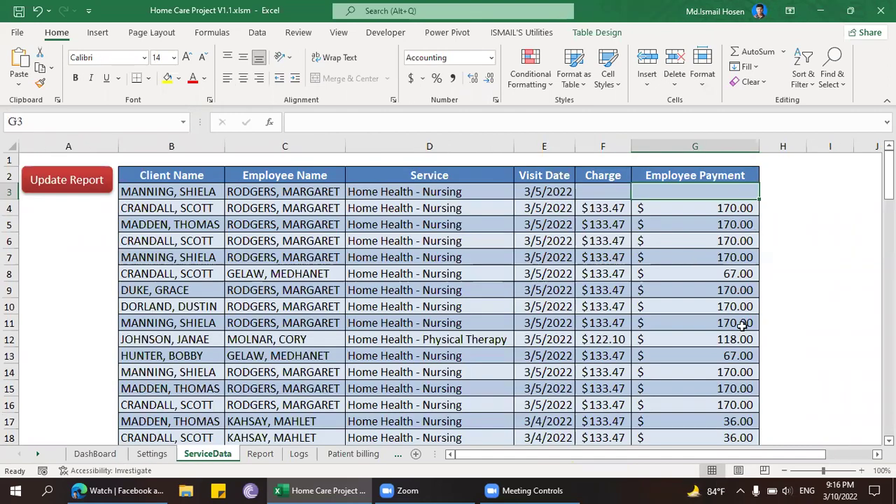
- Look through the Charge and Employee Payment columns of ServiceData down to the last record and back to the first
scroll(740, 320, down, 12)
scroll(745, 316, up, 8)
scroll(750, 315, up, 4)
scroll(752, 315, down, 20)
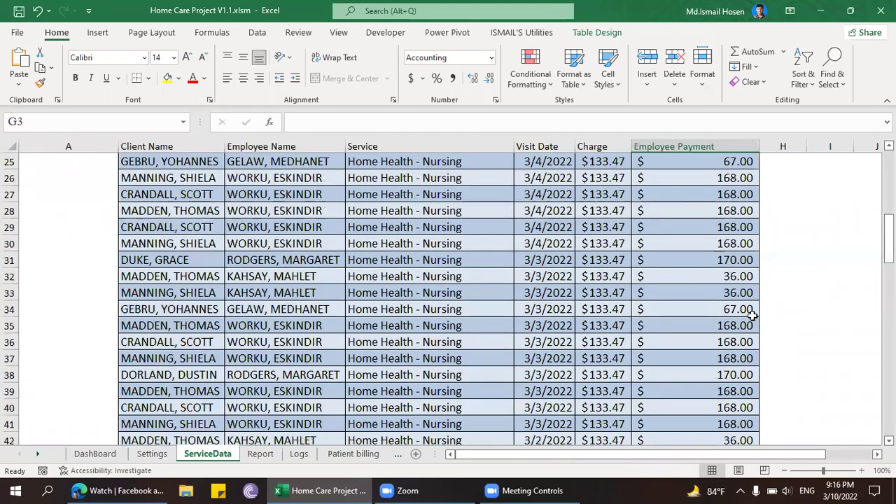
scroll(754, 314, up, 20)
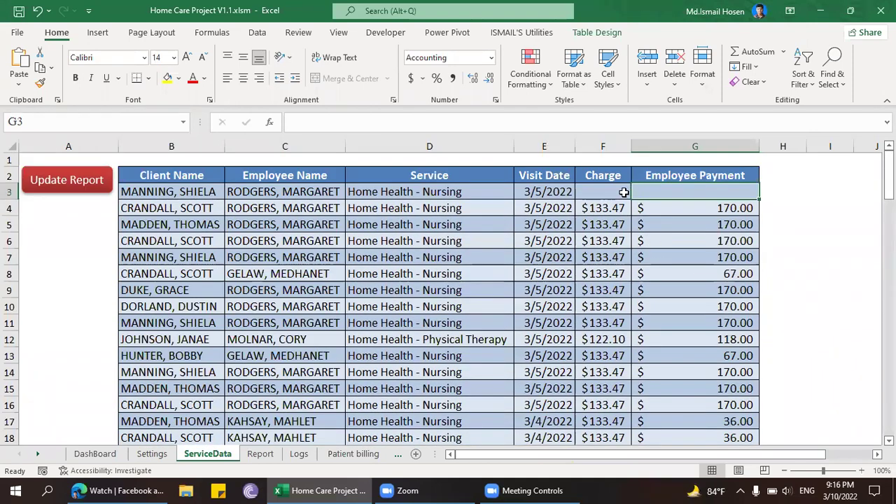
scroll(606, 369, down, 4)
scroll(609, 367, down, 20)
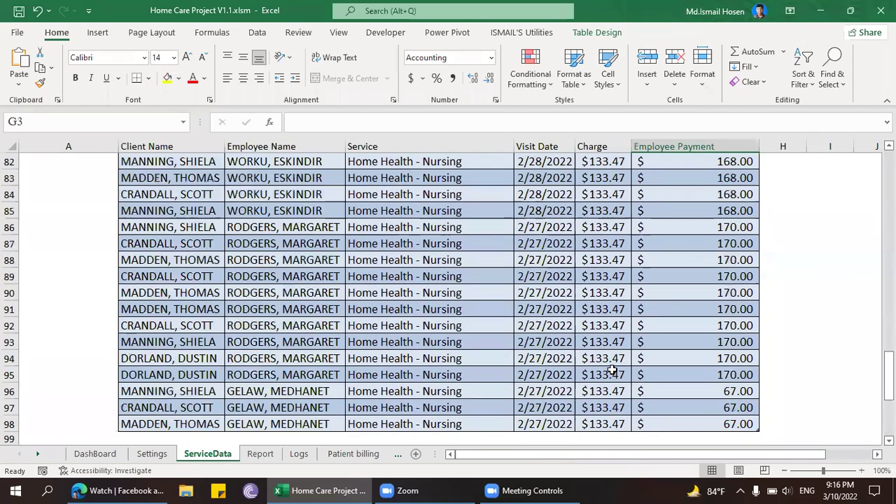
scroll(614, 370, up, 7)
scroll(614, 374, up, 20)
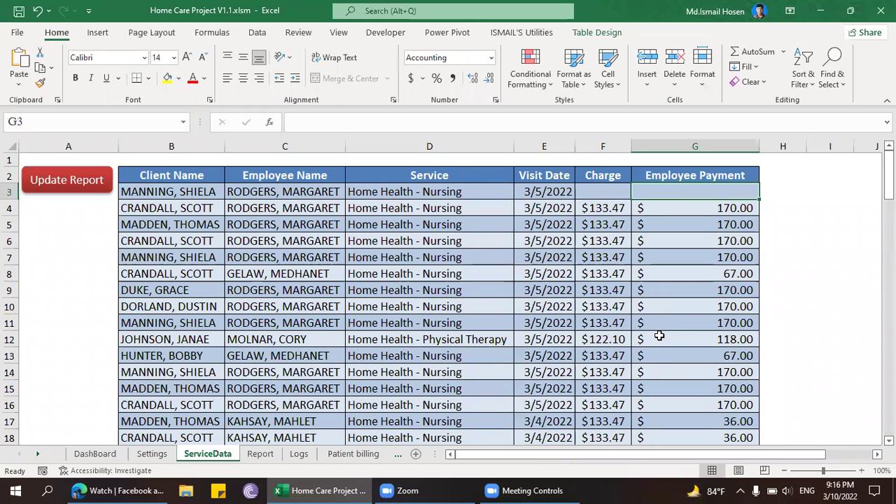
- Compare the first record's blank Charge and Employee Payment cells with the Service and Employee Name cells they depend on
click(618, 188)
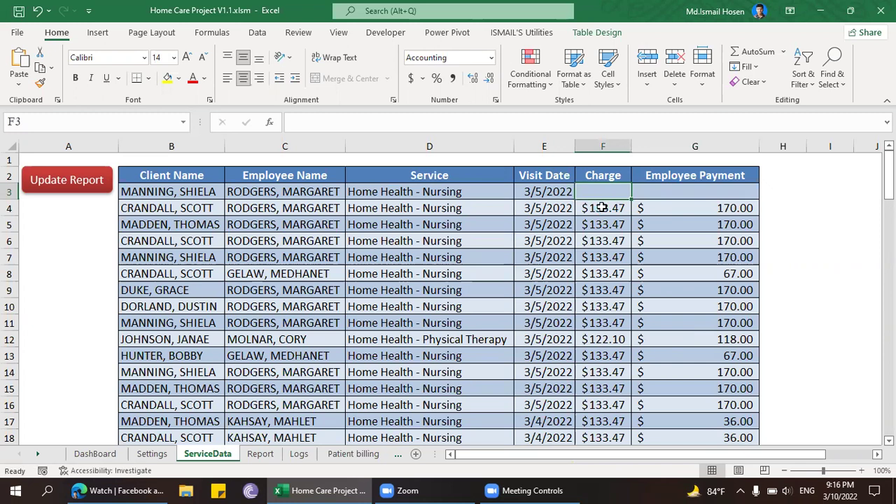
click(398, 189)
click(292, 189)
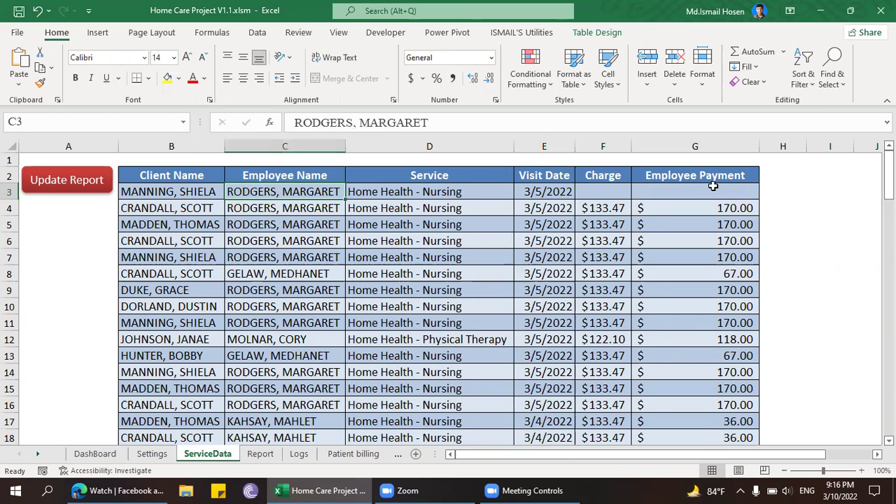
click(644, 186)
click(621, 185)
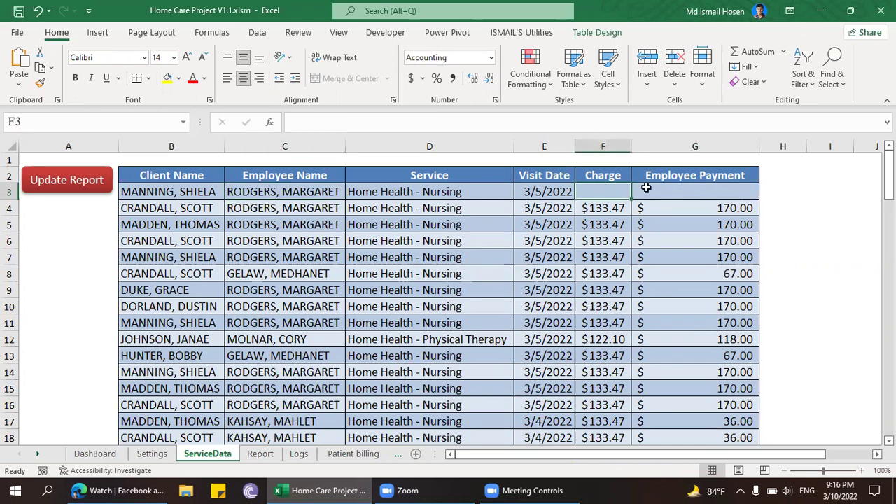
click(665, 184)
click(610, 190)
click(298, 187)
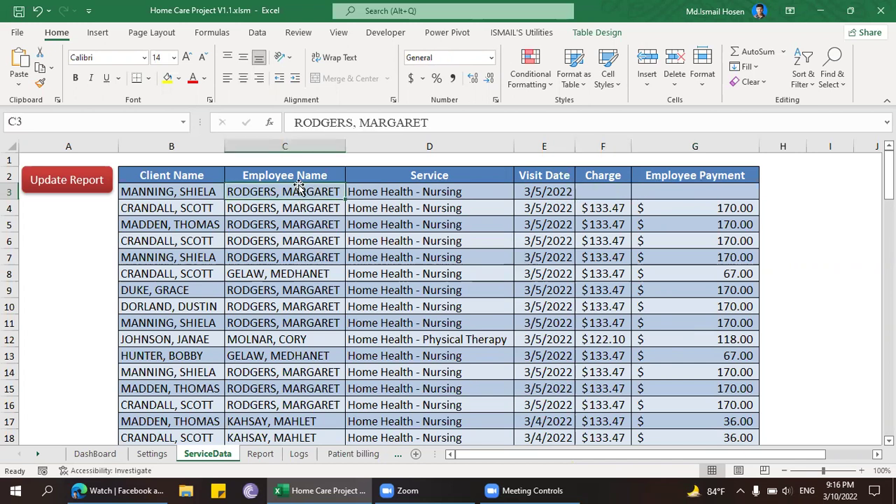
- Examine the Service Name heading and the first service entry in the service table on the Settings sheet
click(168, 454)
click(247, 209)
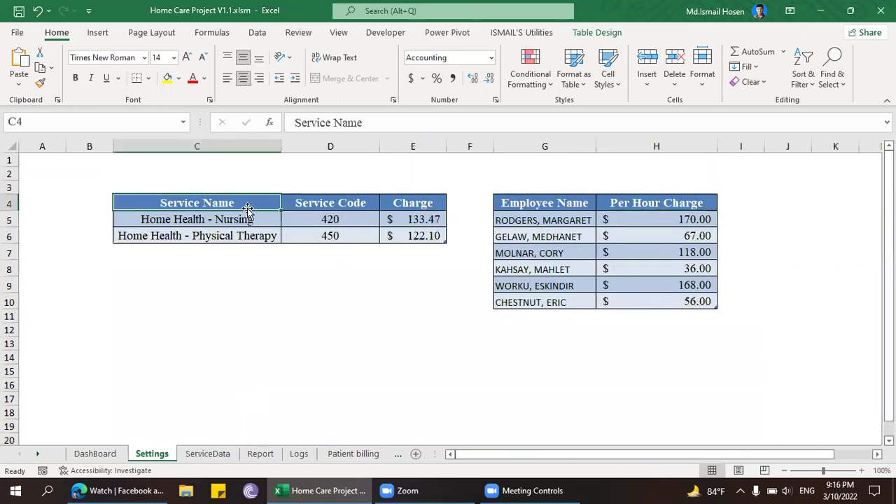
click(248, 219)
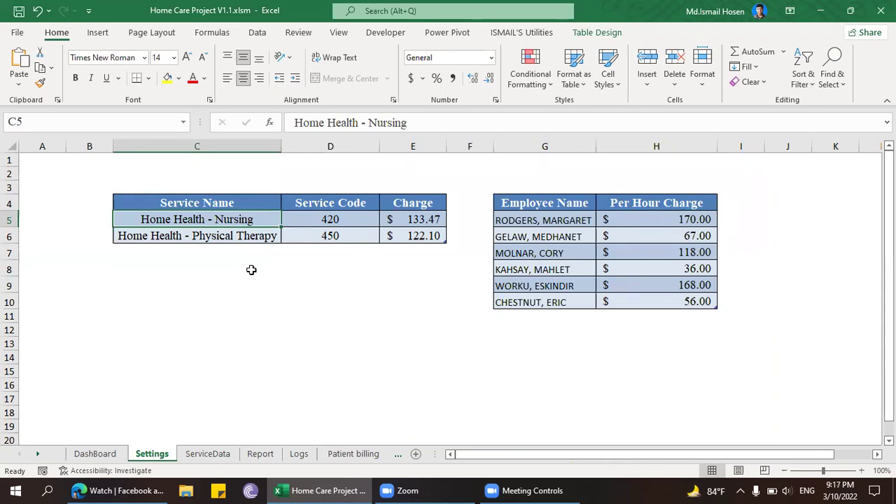
- Examine the Client Name heading and the first few client entries on the ServiceData sheet
click(214, 454)
click(188, 205)
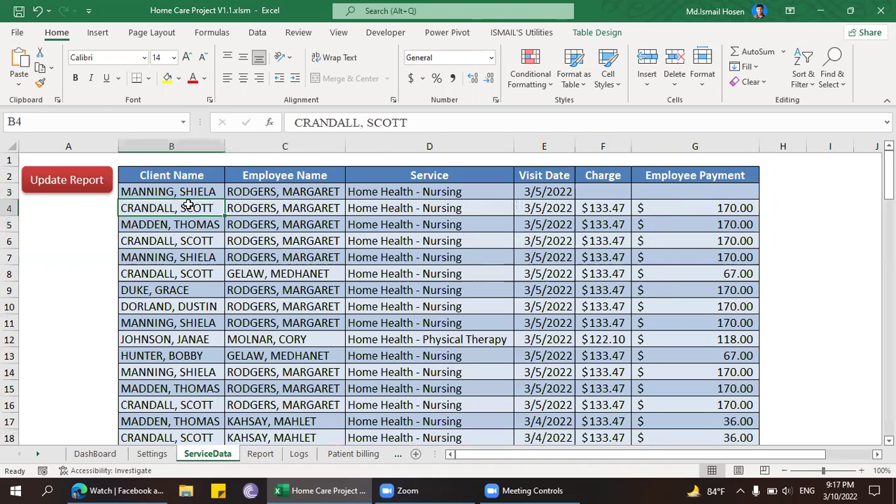
click(167, 173)
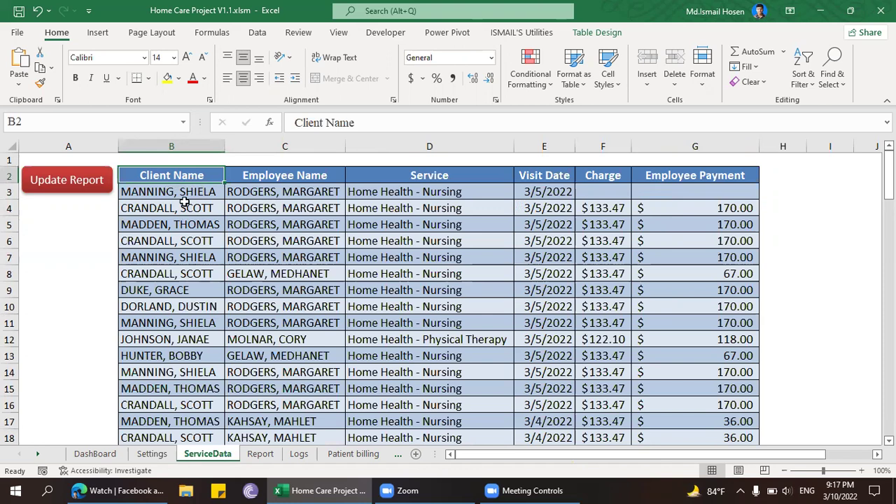
drag(185, 195, 178, 226)
click(178, 240)
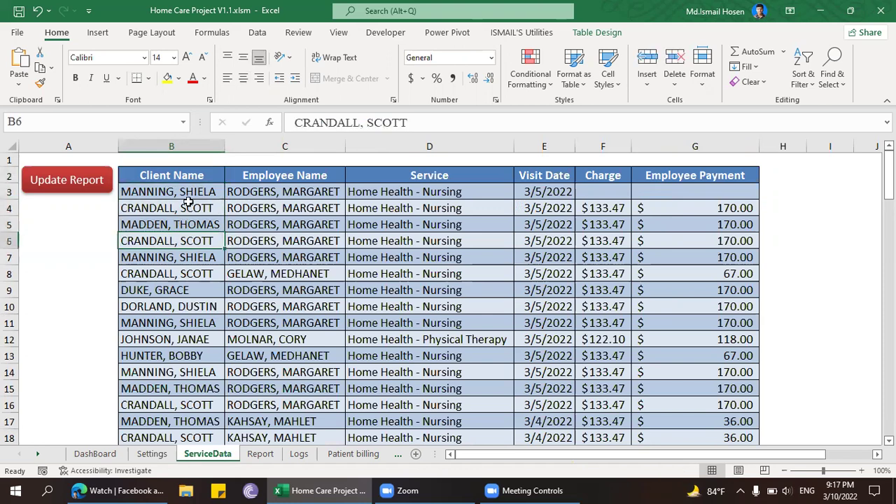
- Compare the Employee Name and Service entries of the first three records on the ServiceData sheet
click(282, 194)
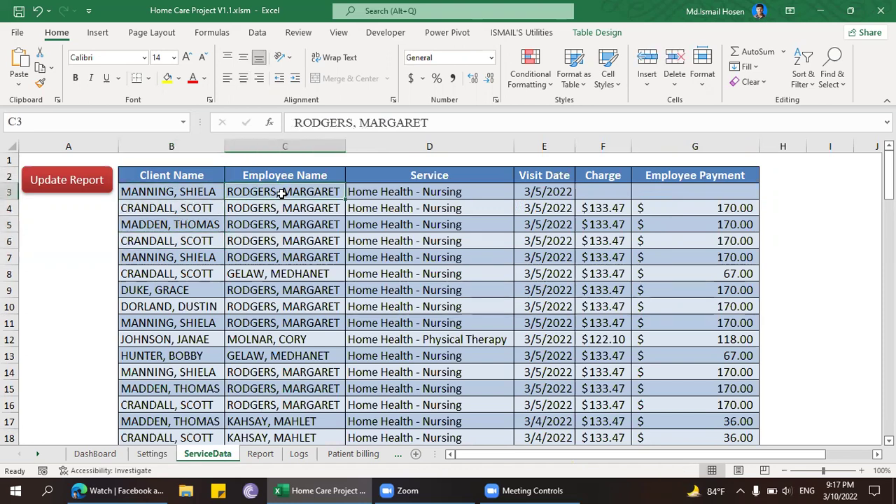
click(385, 191)
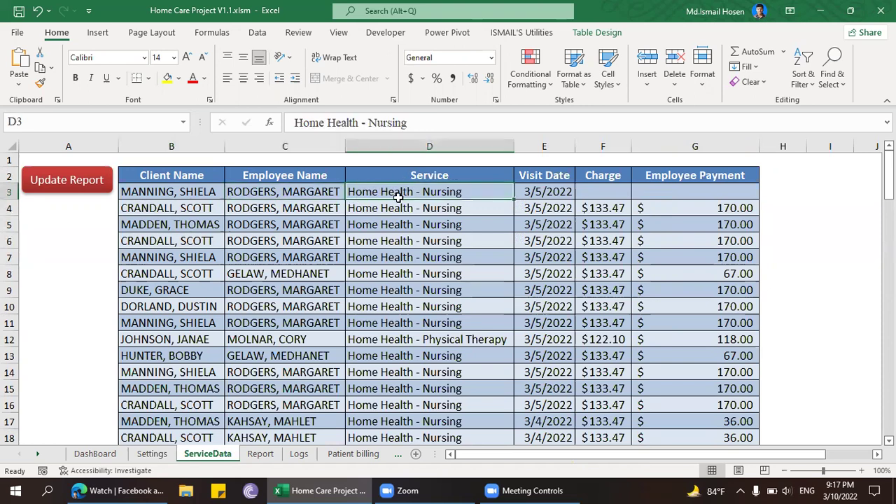
click(308, 206)
click(448, 208)
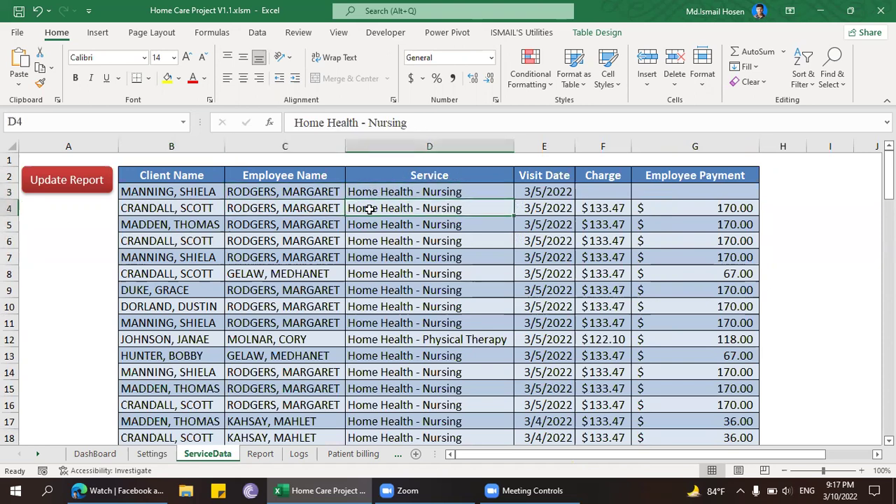
click(300, 217)
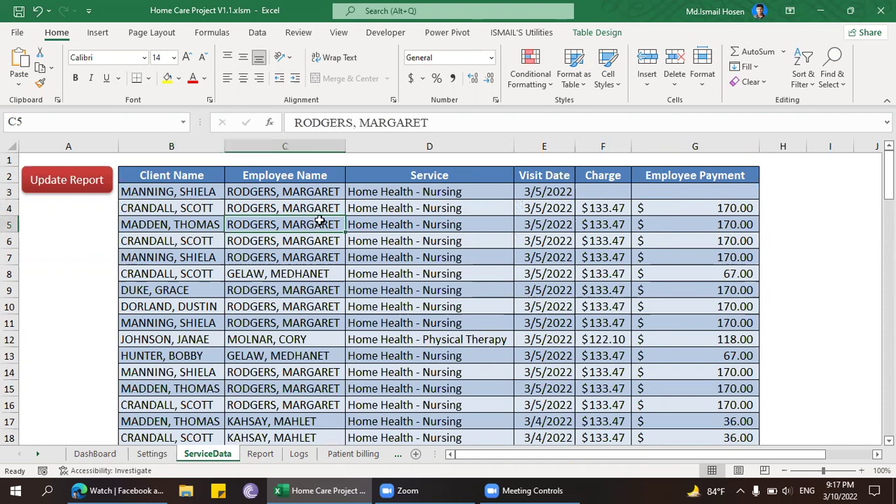
click(407, 224)
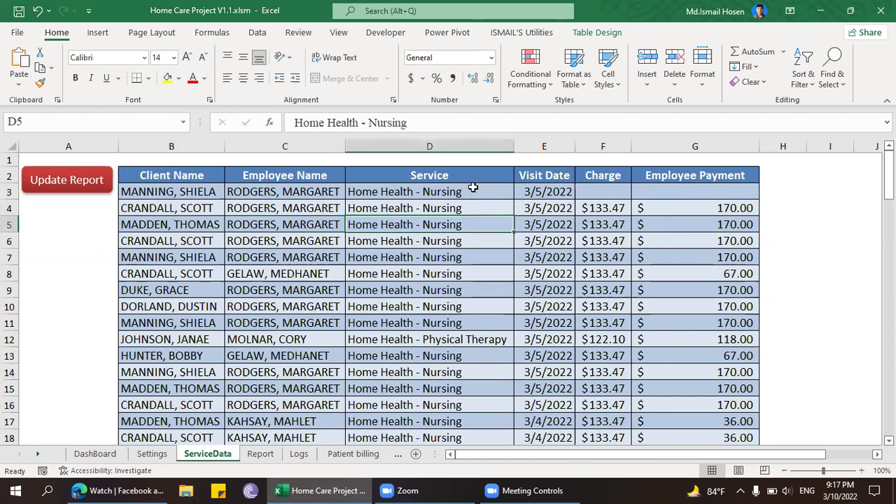
click(292, 221)
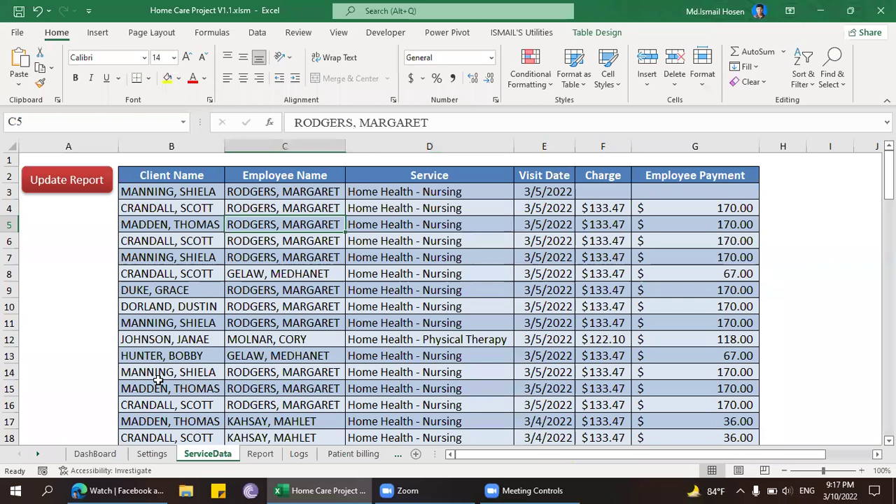
- Review the lookup tables on the Settings sheet and inspect the second record's Charge formula and Service entry on ServiceData
click(152, 454)
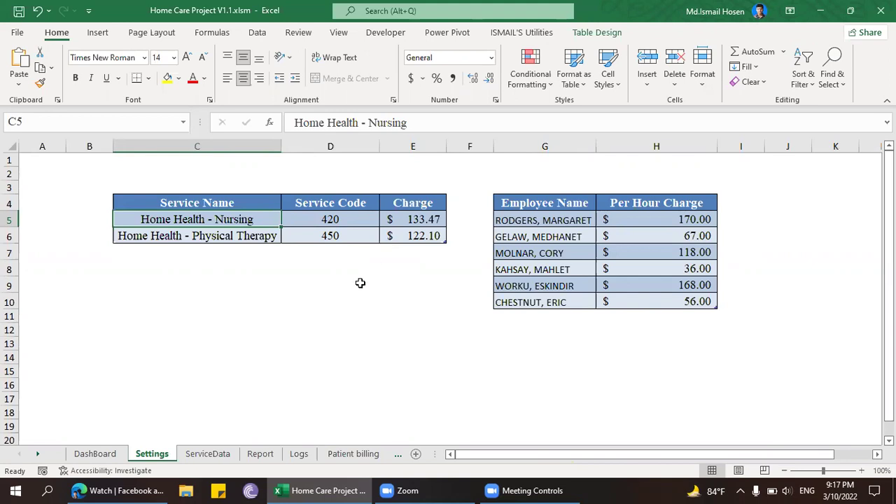
click(217, 457)
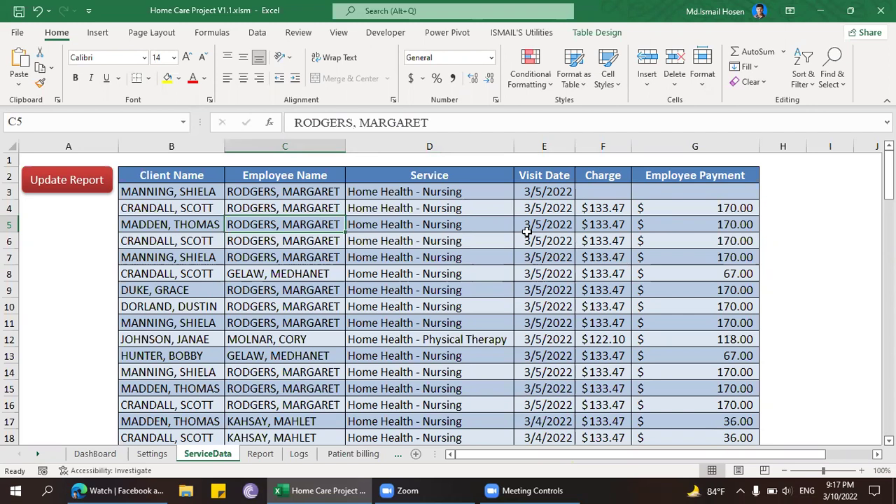
click(581, 207)
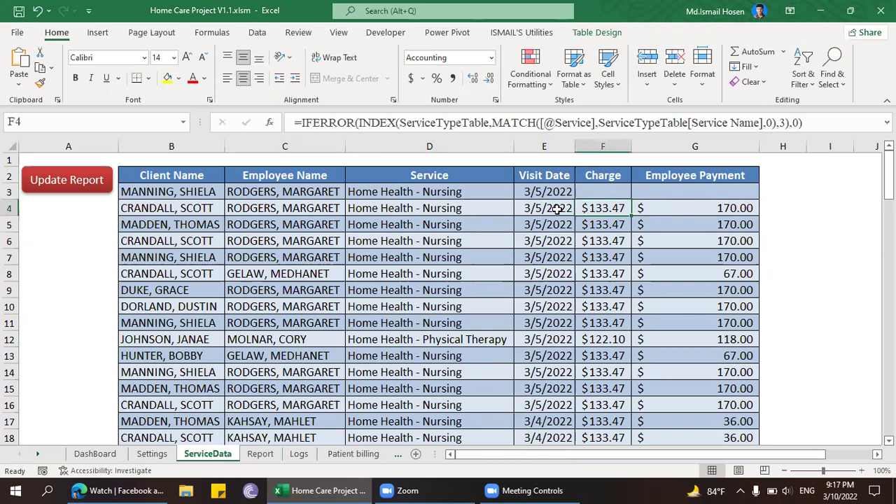
click(375, 206)
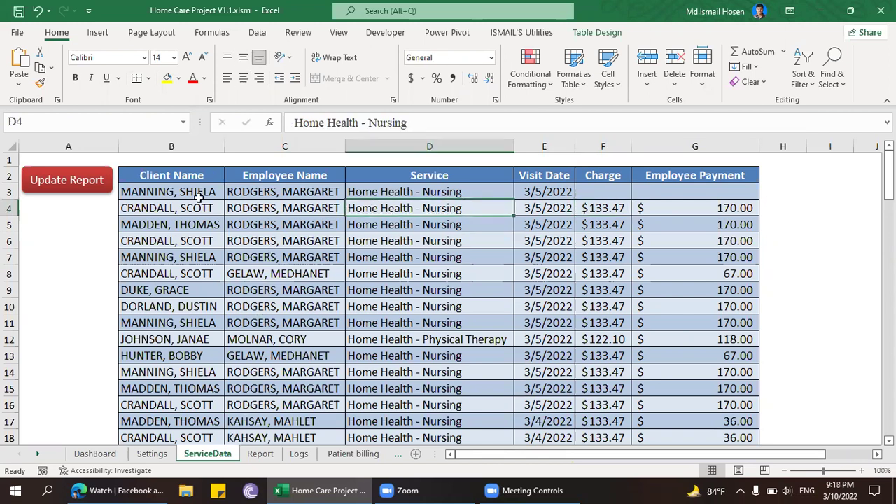
- Relate the ServiceData Employee Name column to the first record's employee's service count in Employee Payment Information on the Report sheet
click(322, 168)
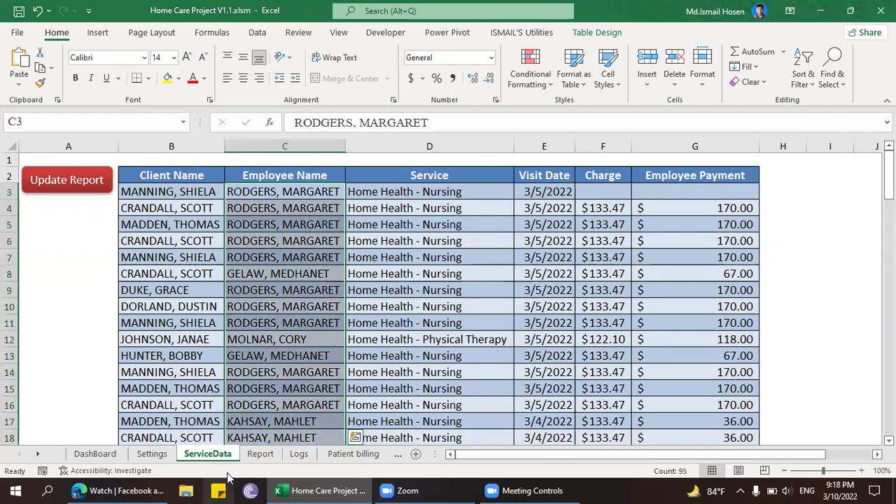
click(260, 454)
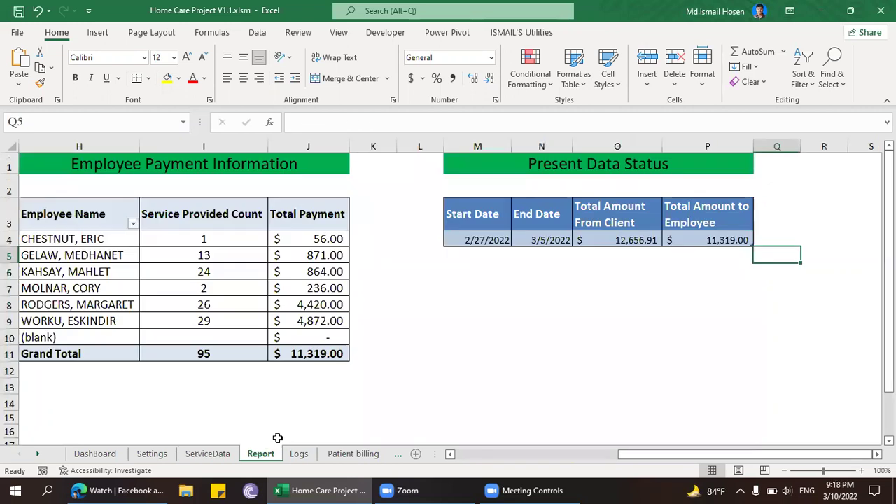
click(352, 289)
key(Left)
key(Left)
key(Left)
key(Left)
key(Left)
key(Left)
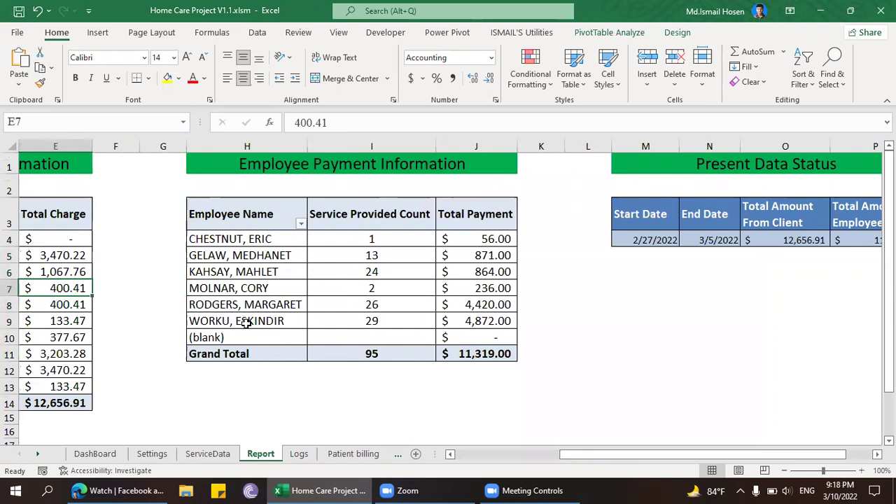
click(210, 305)
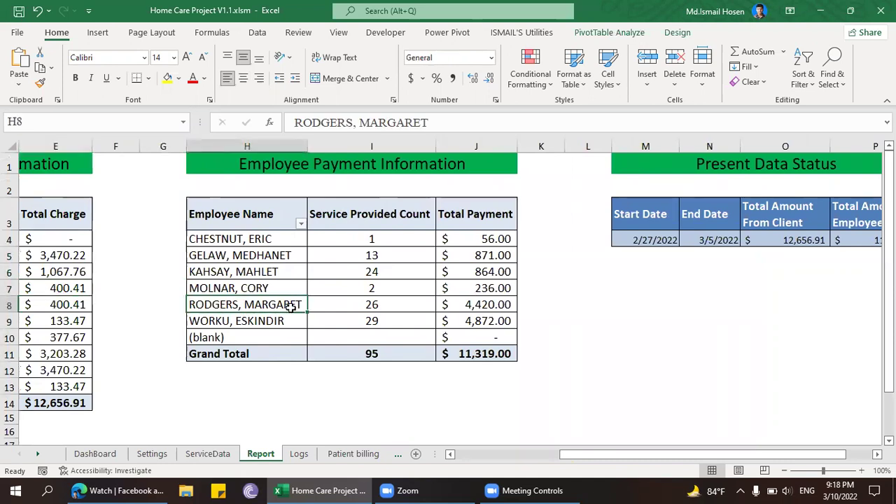
click(392, 307)
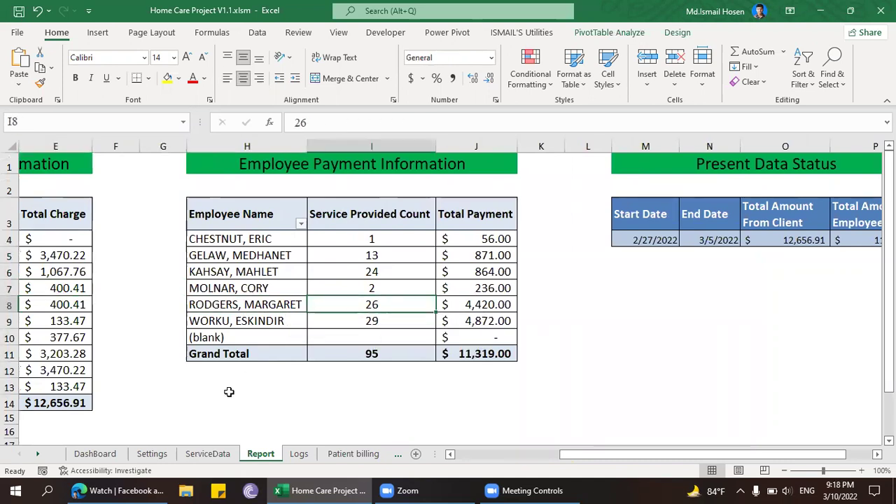
- Look through the Employee Name column on the ServiceData sheet and return to the first record
click(207, 453)
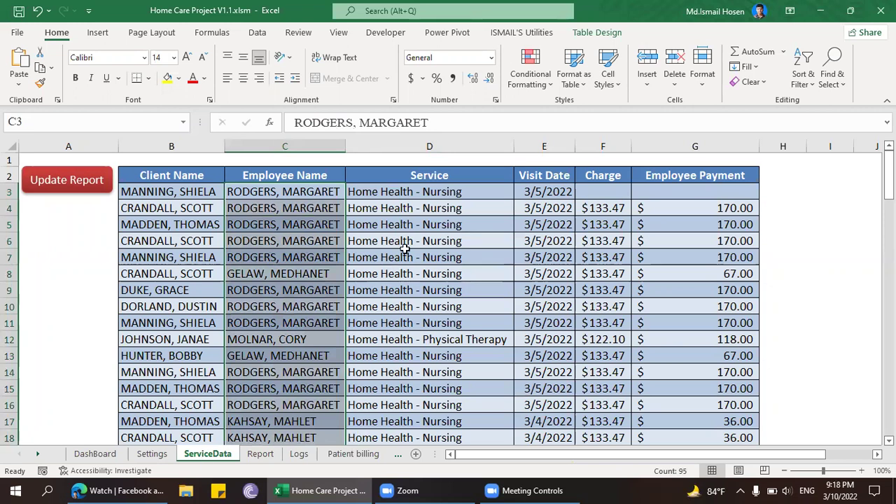
scroll(406, 245, down, 14)
scroll(368, 241, up, 9)
scroll(350, 223, up, 5)
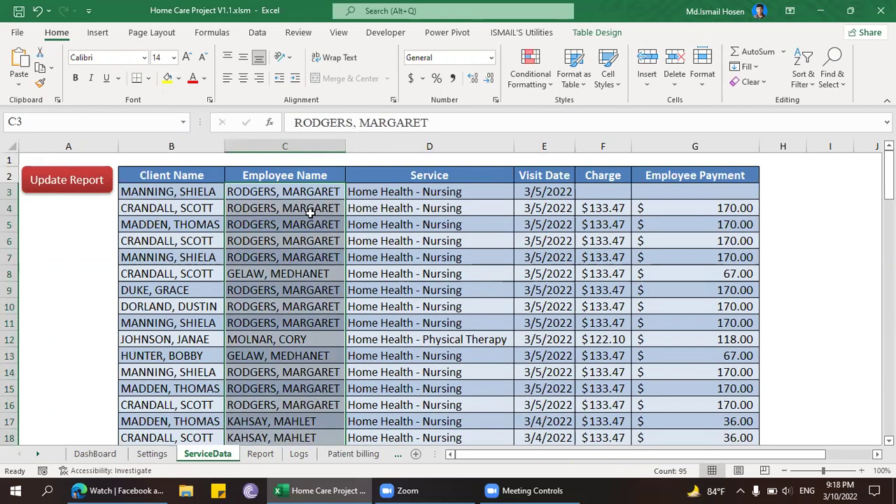
click(321, 191)
key(ctrl+c)
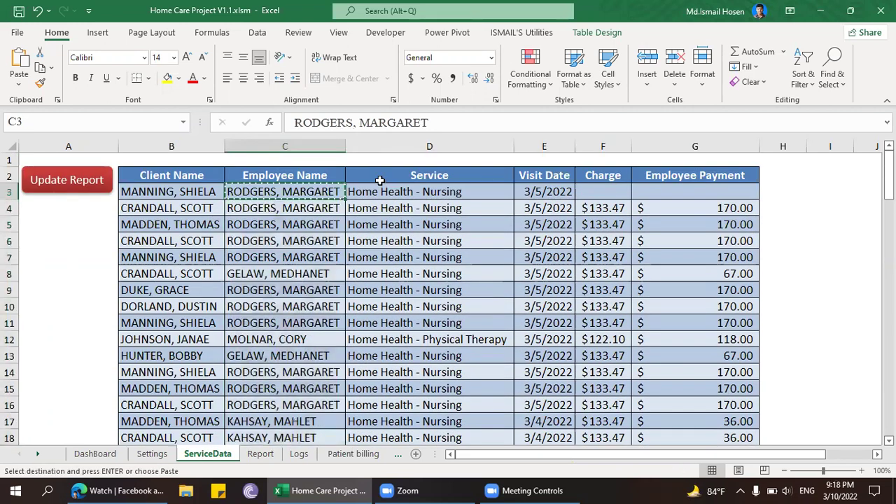
drag(349, 176, 340, 175)
click(354, 207)
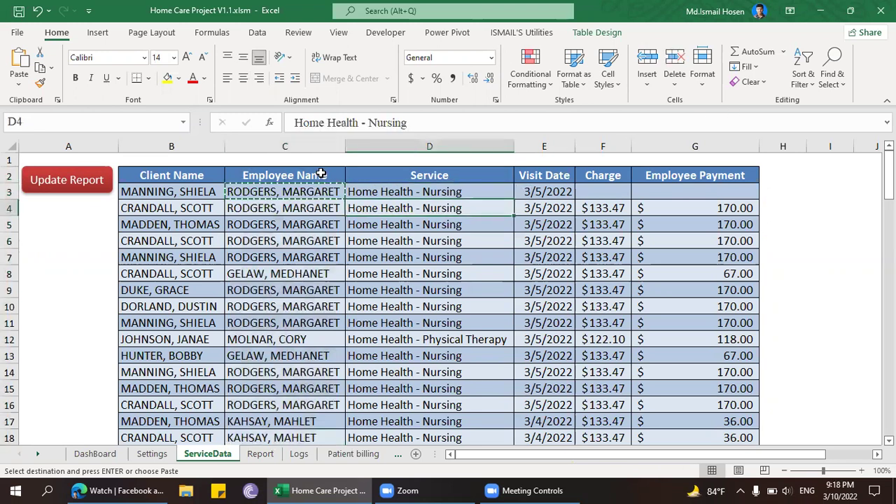
- Show the filter controls in the header row of the ServiceData table
click(320, 175)
click(801, 82)
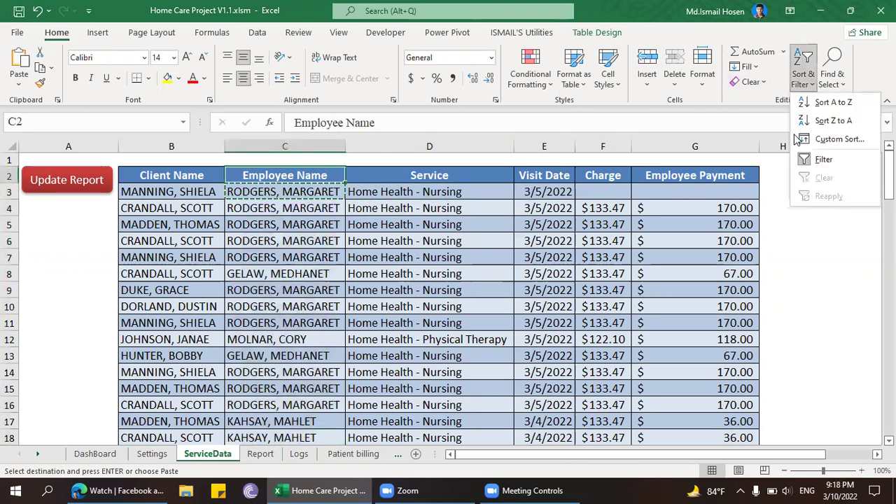
click(811, 160)
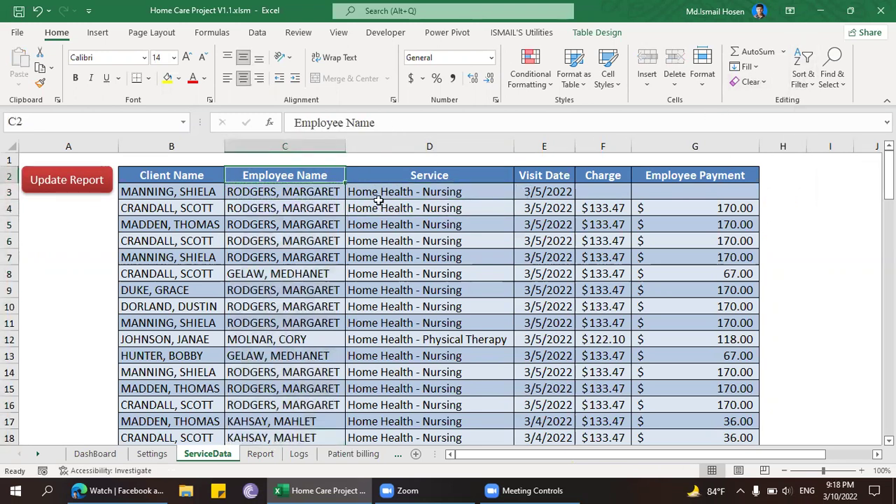
click(809, 80)
click(812, 159)
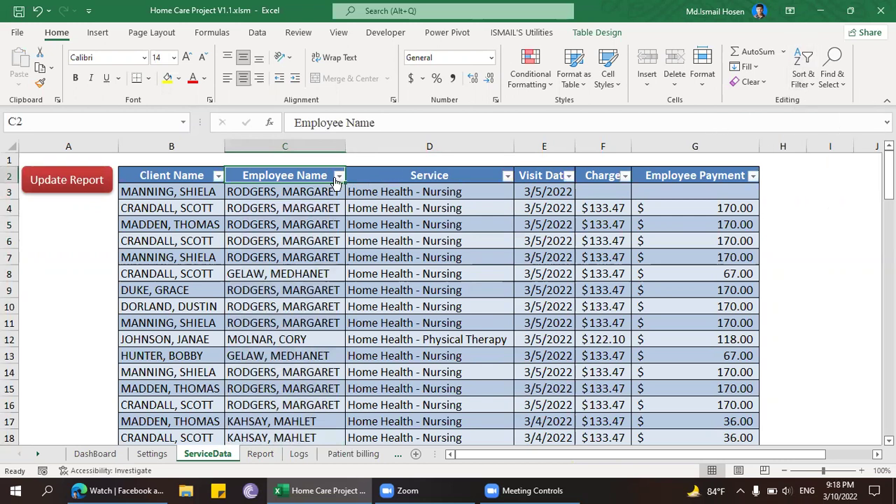
- Filter the Employee Name column to show only the records of the first record's employee
click(338, 175)
click(237, 315)
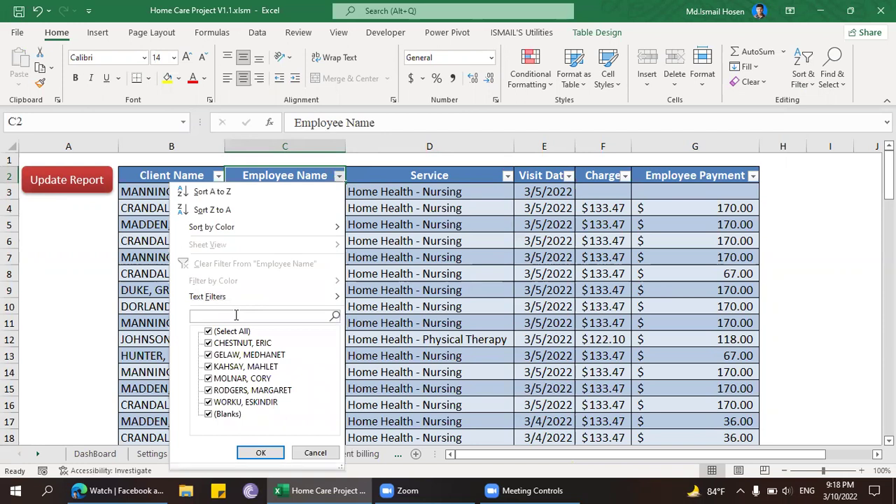
click(220, 332)
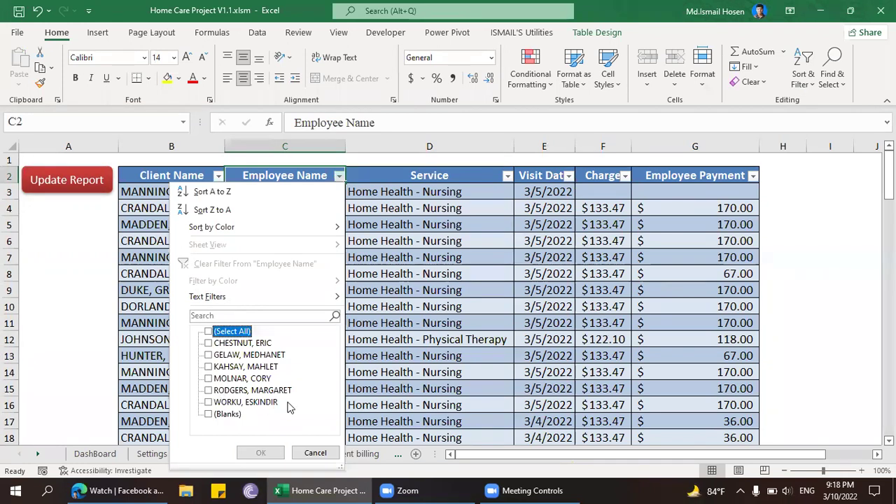
click(269, 391)
click(258, 452)
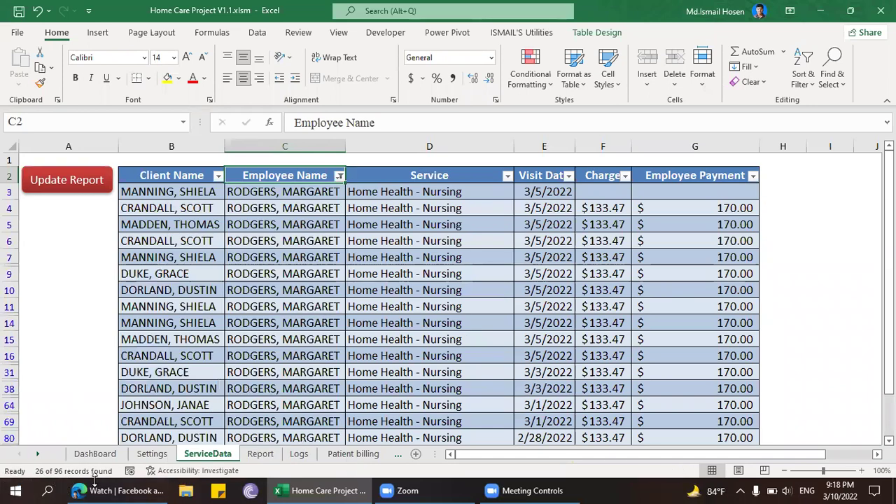
- Compare the filtered records with the same employee's Service Provided Count and Total Payment on the Report sheet
scroll(311, 331, down, 8)
scroll(311, 331, up, 8)
scroll(758, 234, down, 2)
scroll(759, 234, up, 2)
click(262, 456)
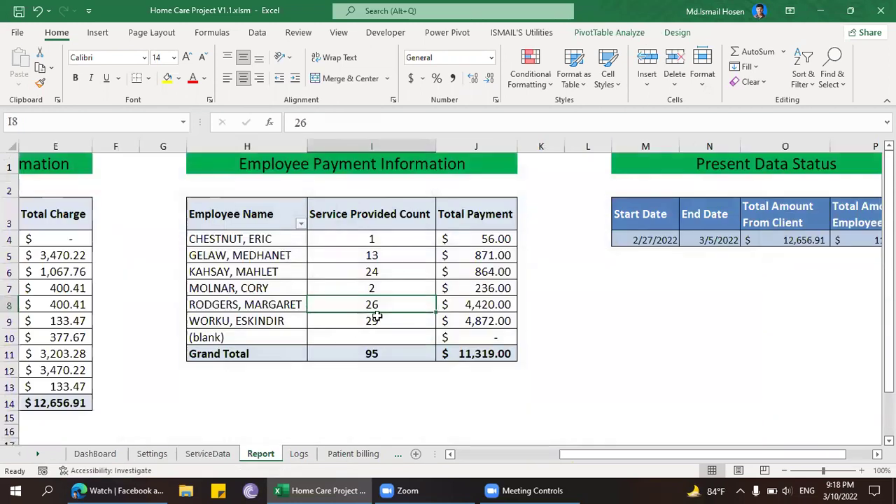
click(459, 301)
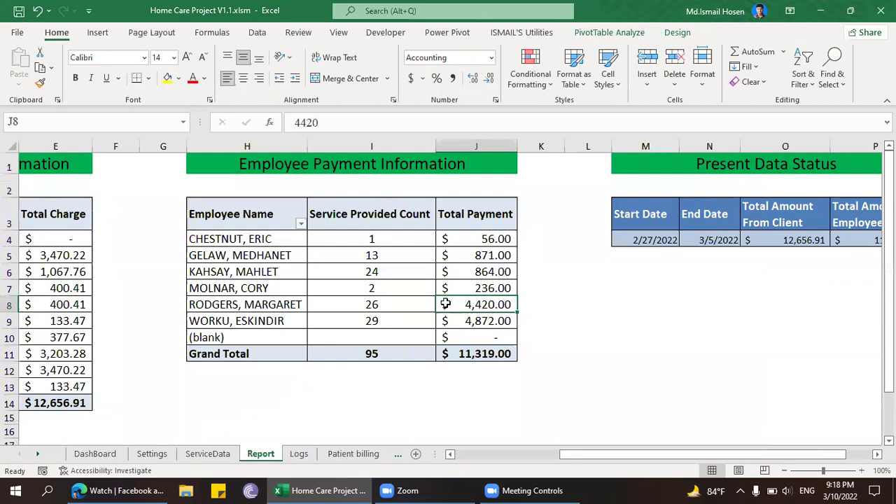
- Examine the Service Taken Count and Total Charge of the client in row 7 of the Client Charge Amount Information table
click(56, 287)
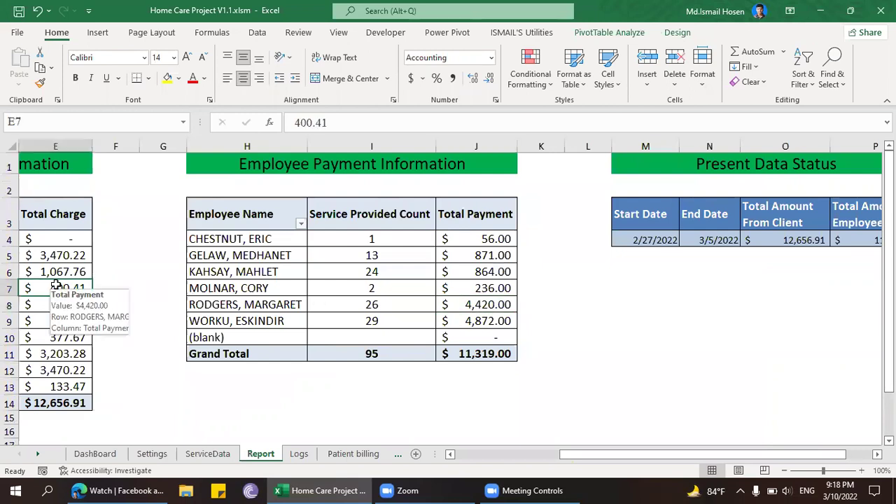
key(Left)
key(Left)
key(Left)
key(Left)
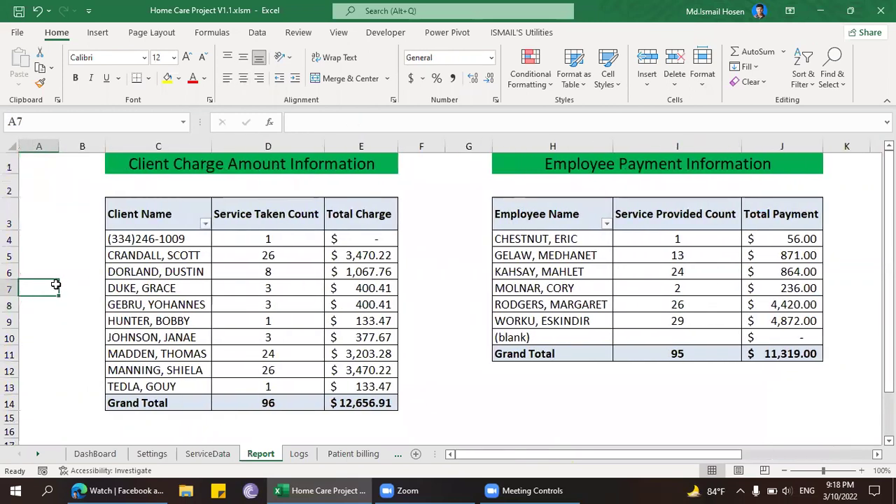
click(183, 273)
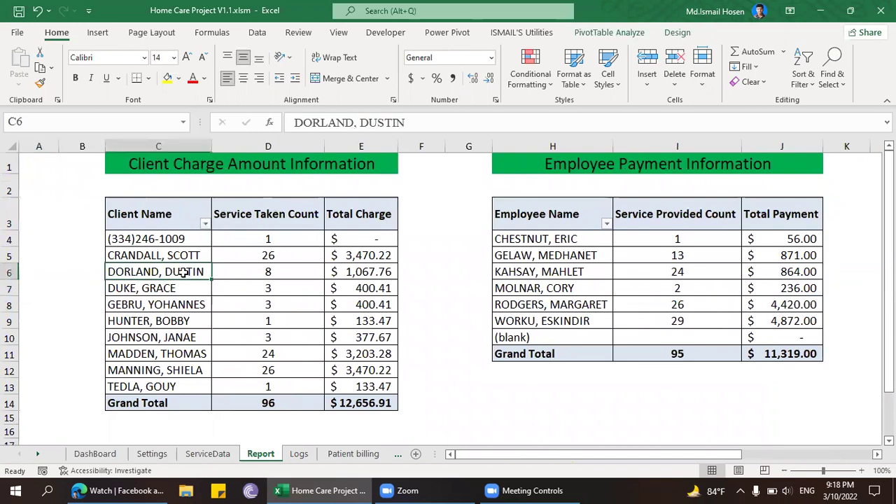
click(154, 289)
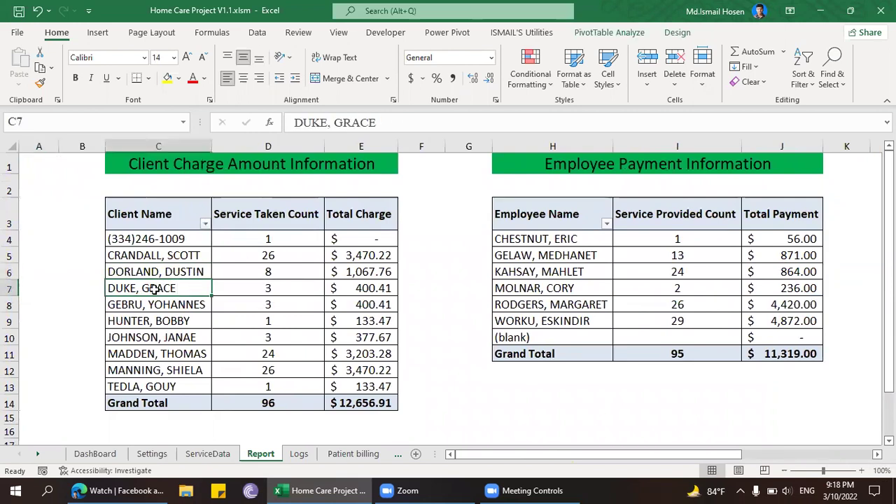
click(288, 289)
click(356, 288)
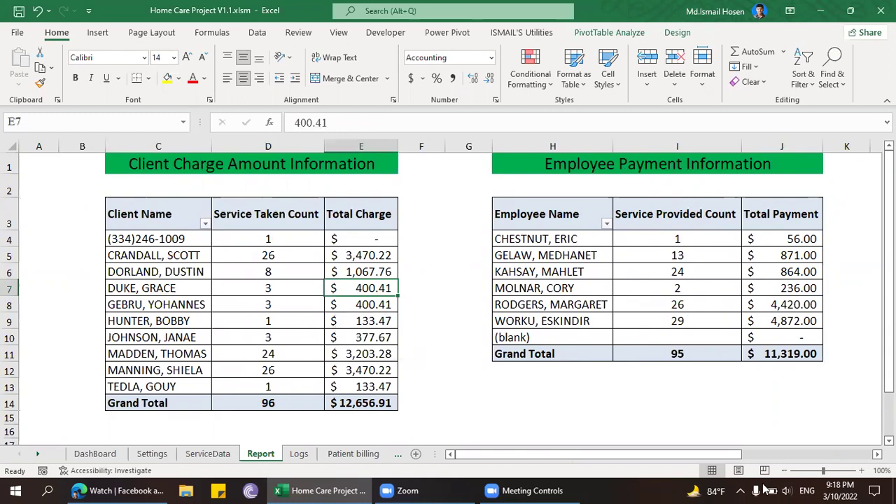
- Examine the row 9 client's Service Taken Count and Total Charge, and the client name below it
click(192, 322)
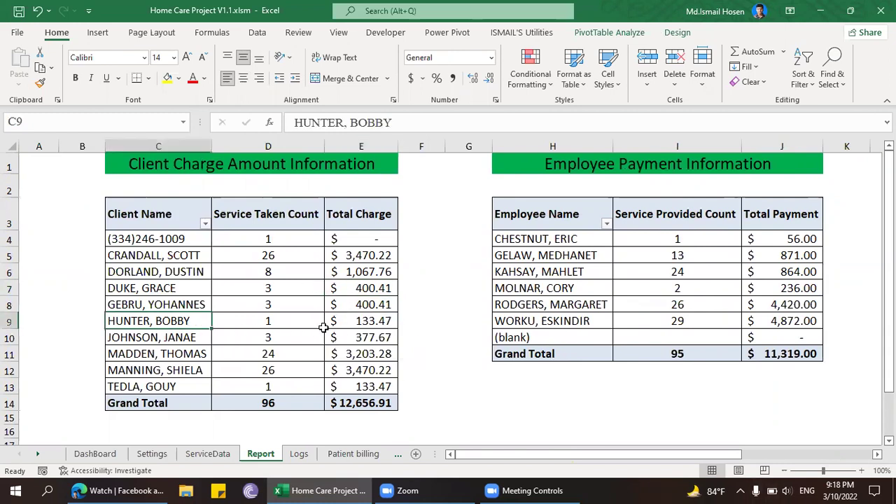
click(302, 322)
click(384, 322)
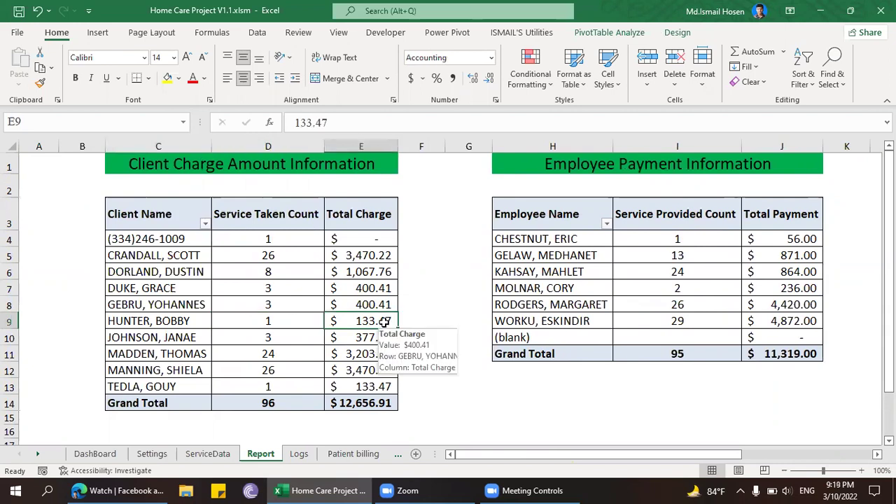
click(186, 340)
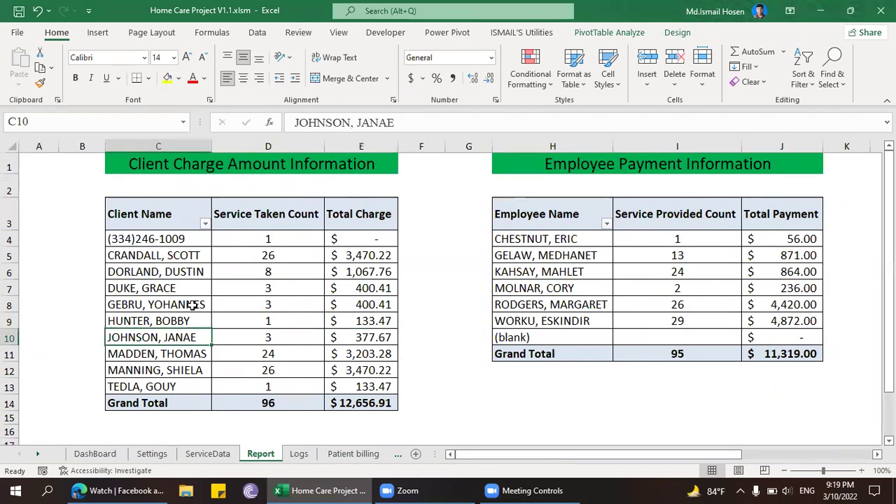
- Add the Service field to the rows of the Client Charge Amount Information PivotTable and close the field list
click(219, 277)
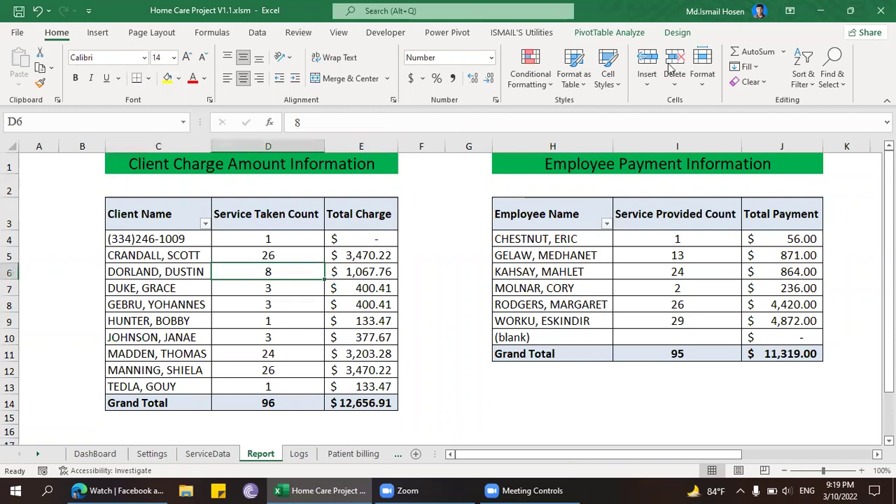
click(619, 33)
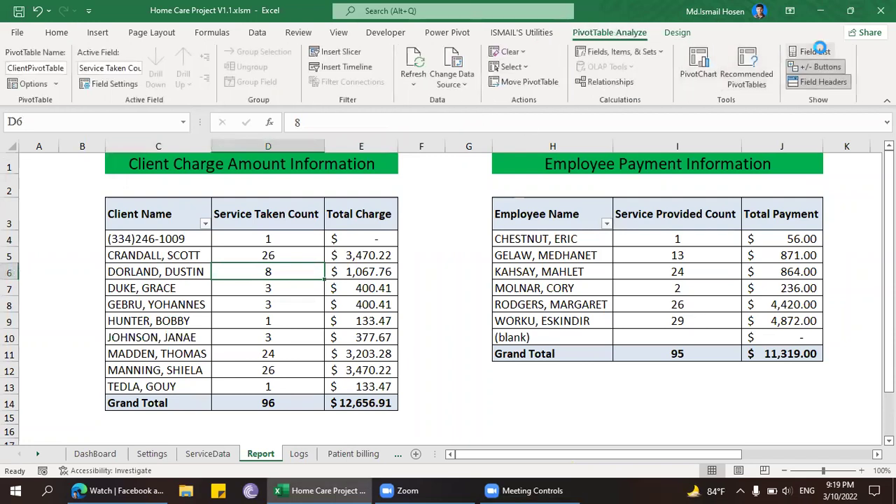
click(811, 51)
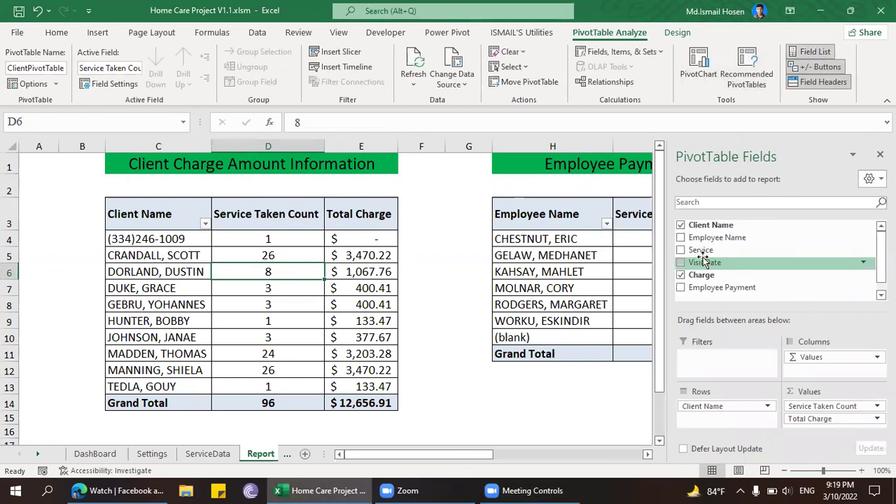
click(680, 250)
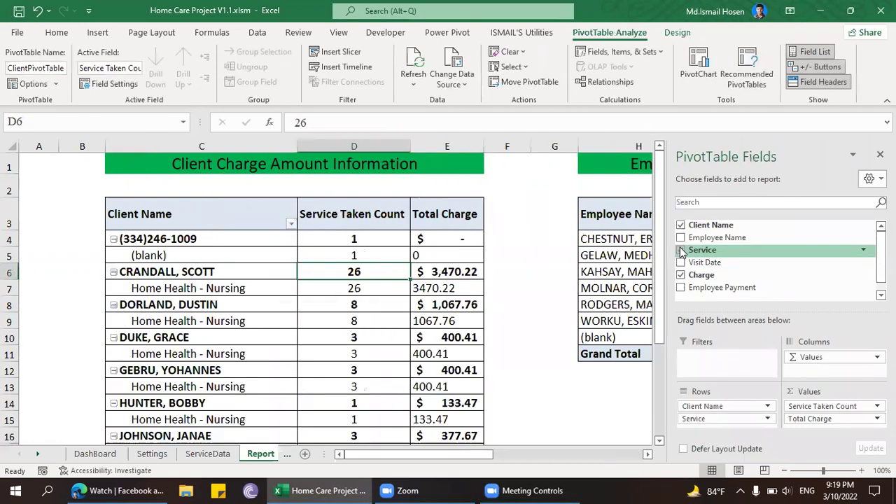
click(880, 154)
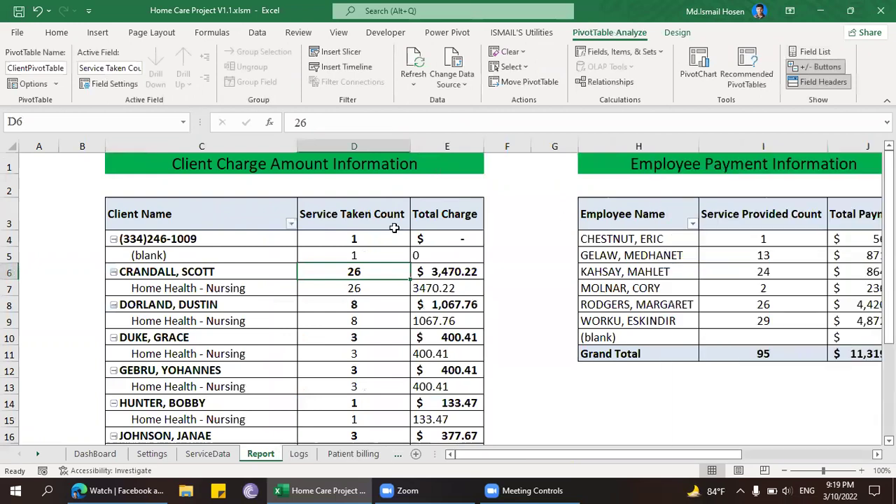
- Examine the service breakdown under the clients in rows 4 to 11, including the row 11 service and its count
click(238, 239)
scroll(245, 313, down, 1)
scroll(245, 312, down, 1)
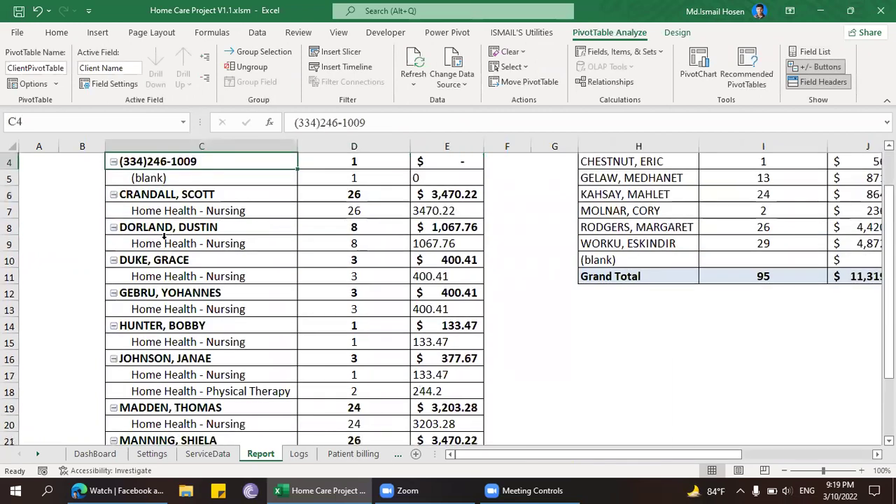
click(196, 270)
click(338, 275)
click(221, 277)
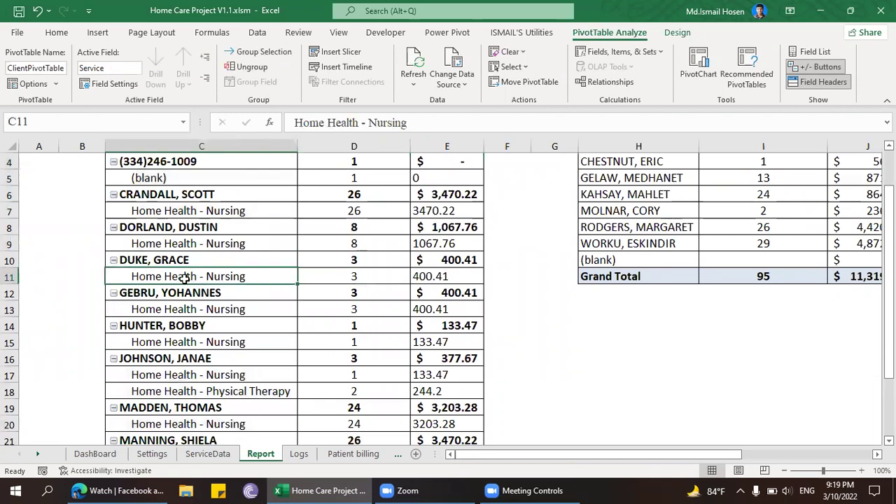
scroll(183, 277, down, 1)
- Examine the row 16 client's Nursing and Physical Therapy counts and the client's Total Charge
click(199, 313)
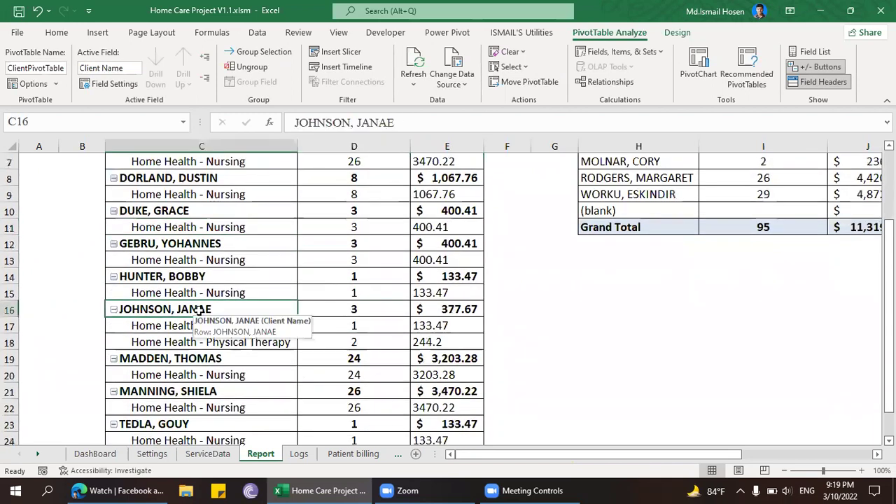
scroll(200, 313, down, 1)
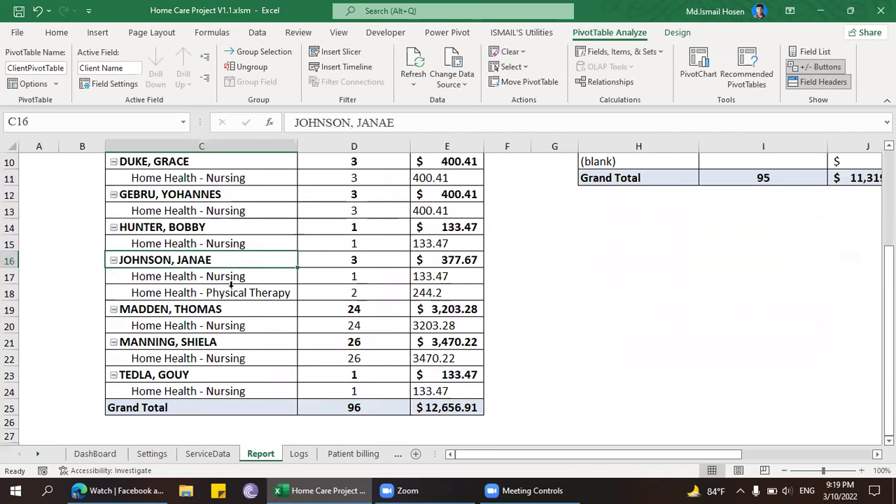
click(260, 293)
click(326, 293)
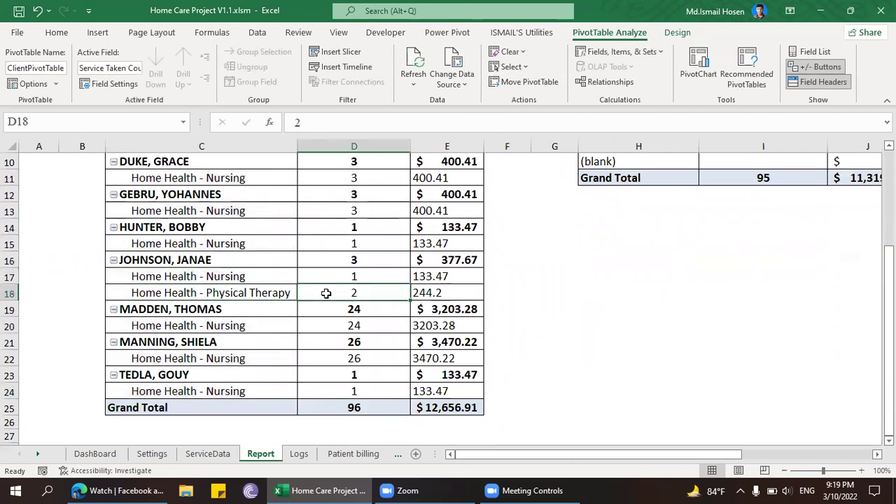
click(237, 277)
click(347, 277)
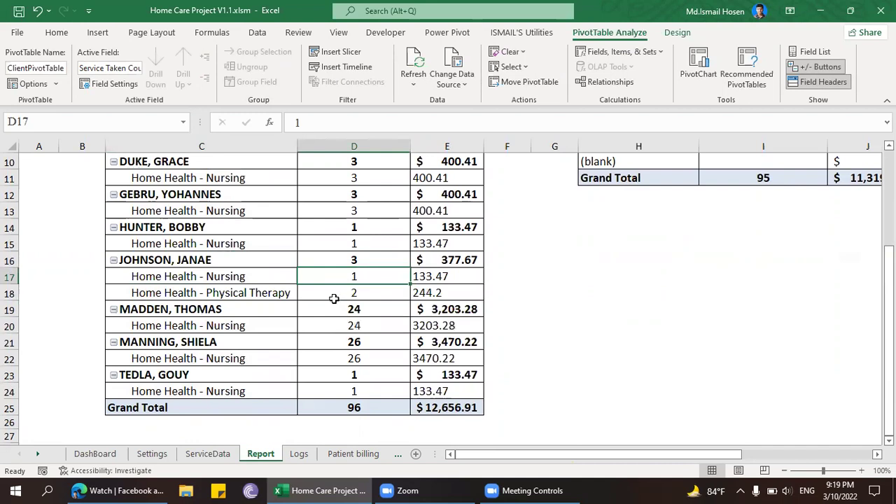
click(456, 260)
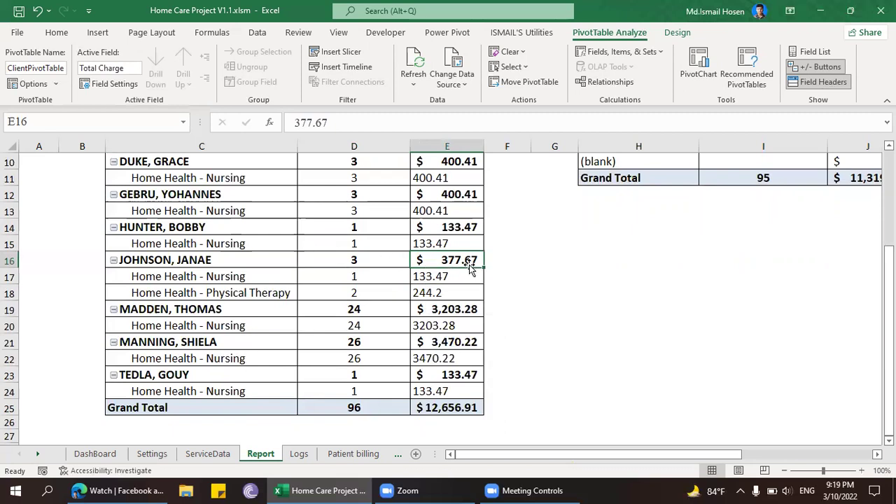
- Check the Total Charge of the blank service entry in row 5 of the client PivotTable
scroll(352, 273, down, 4)
scroll(352, 273, up, 7)
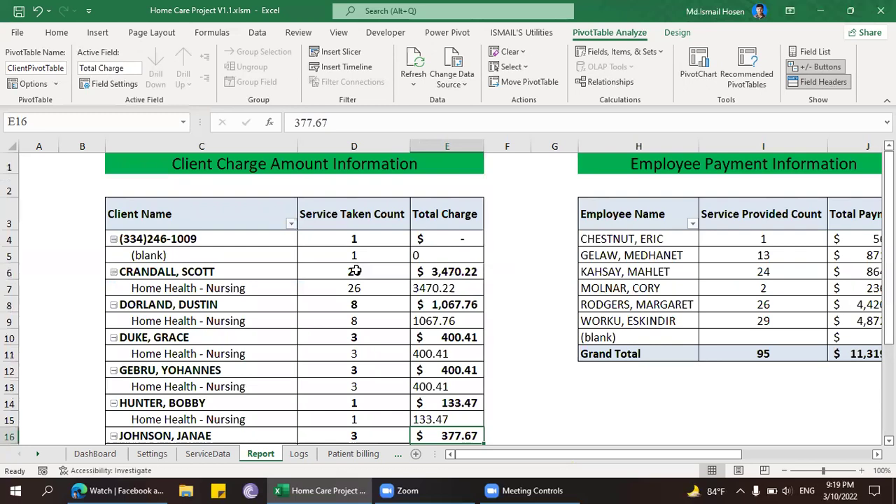
click(455, 250)
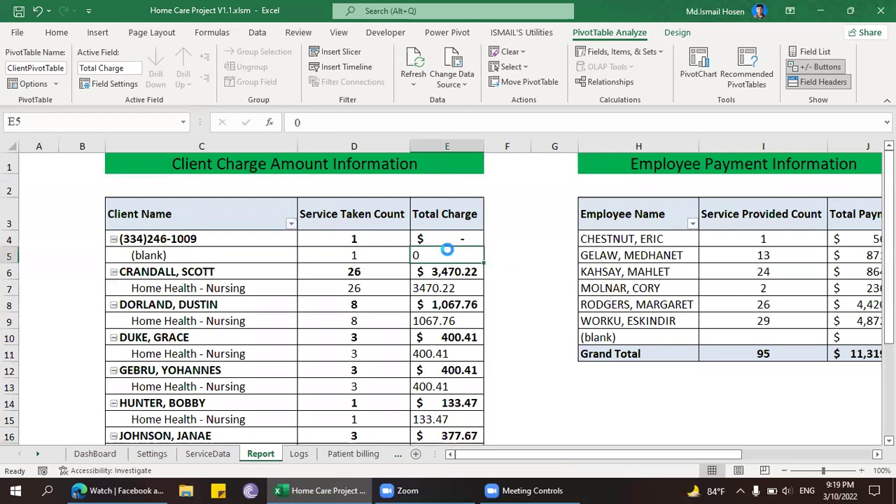
- Compare the Charge and Employee Payment cells of ServiceData row 3 with the lookup formulas in row 4
click(207, 453)
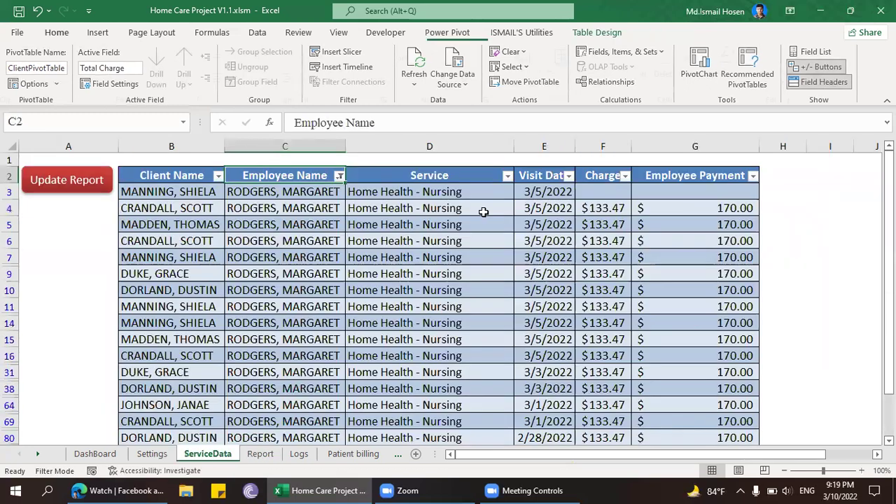
click(614, 195)
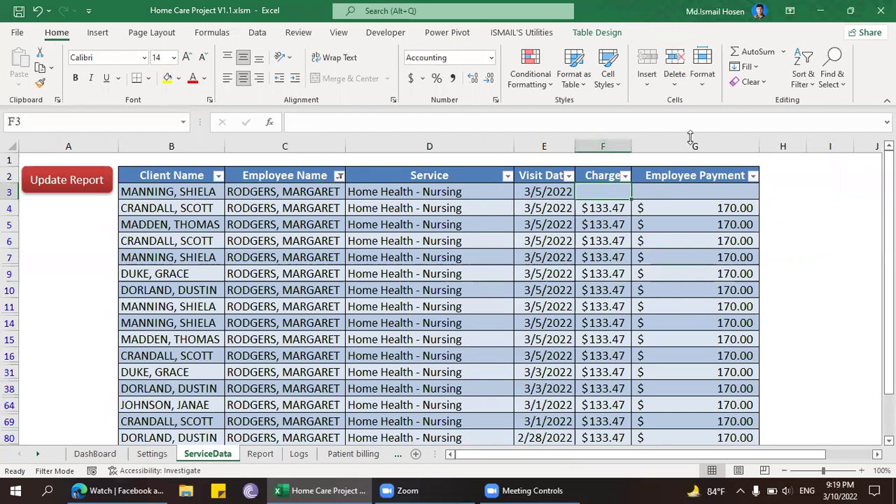
click(614, 208)
click(728, 197)
click(693, 209)
click(598, 208)
click(714, 208)
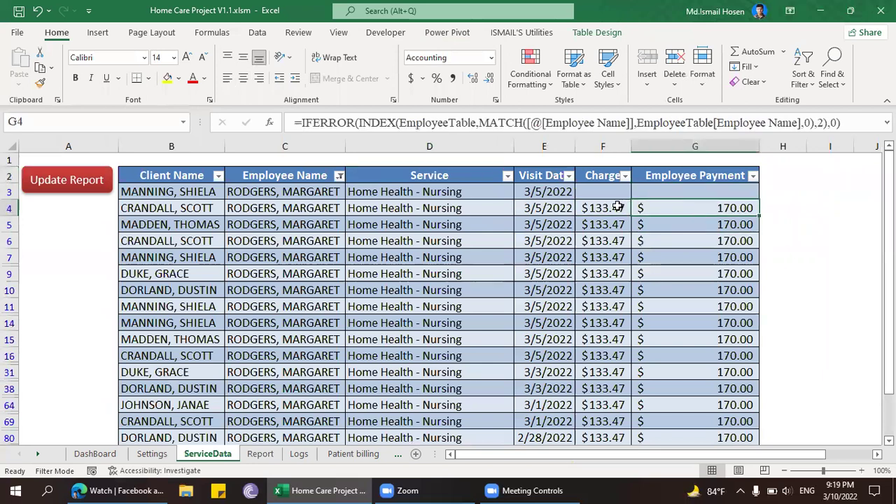
click(617, 207)
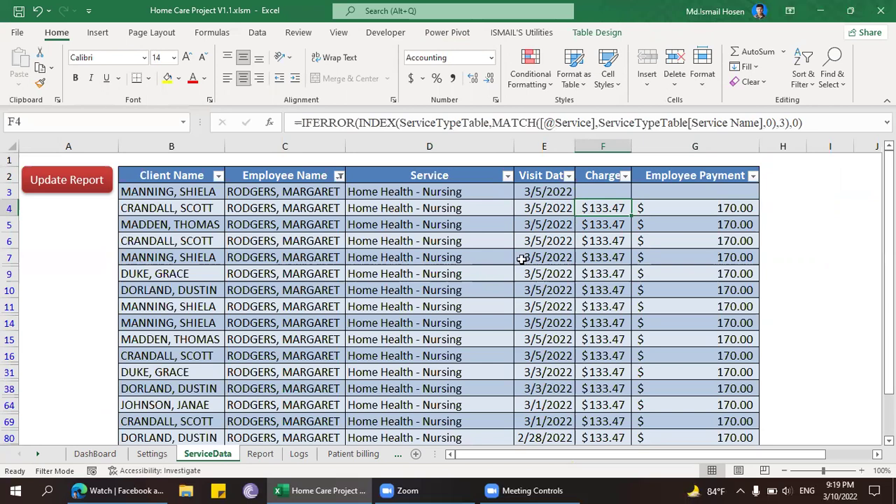
- Clear the filter from the Employee Name column on ServiceData
click(339, 176)
click(242, 263)
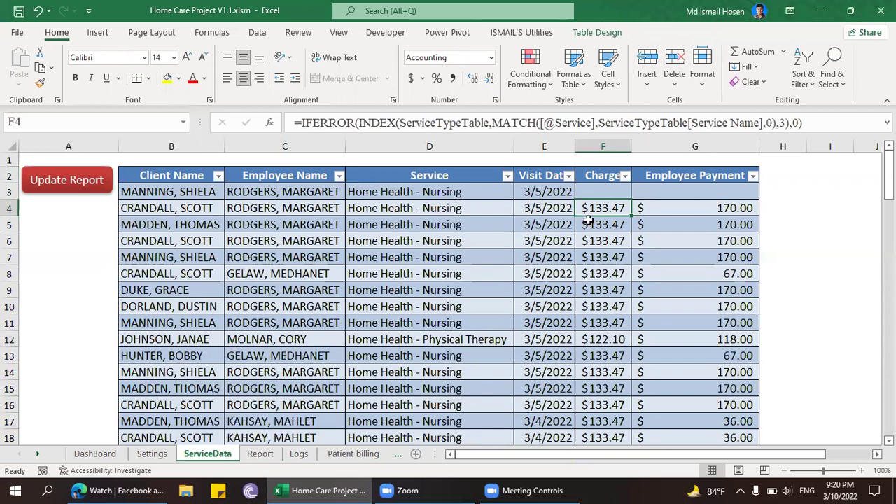
- Examine the Home Health - Nursing code and charge and the Physical Therapy service name on the Settings sheet
click(152, 453)
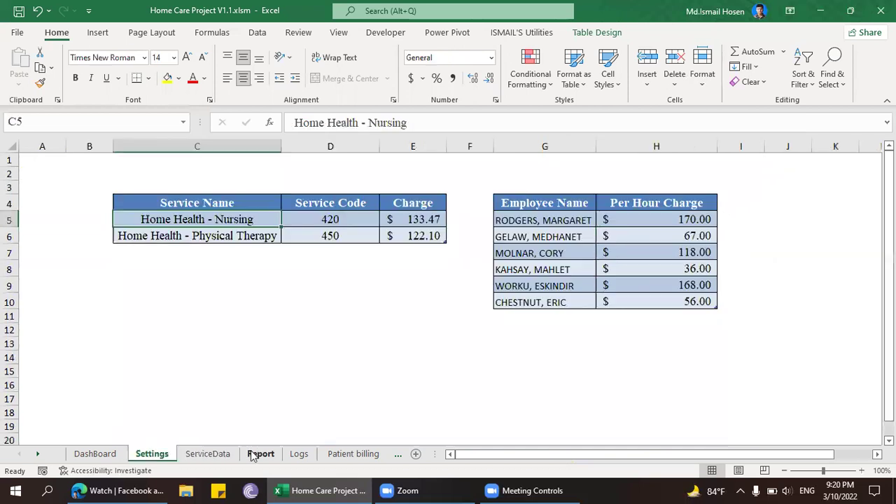
click(335, 221)
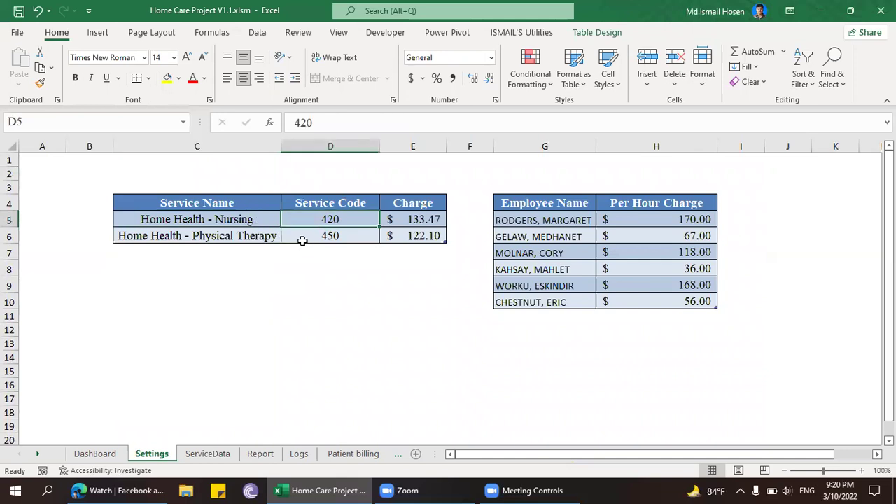
click(408, 218)
click(210, 222)
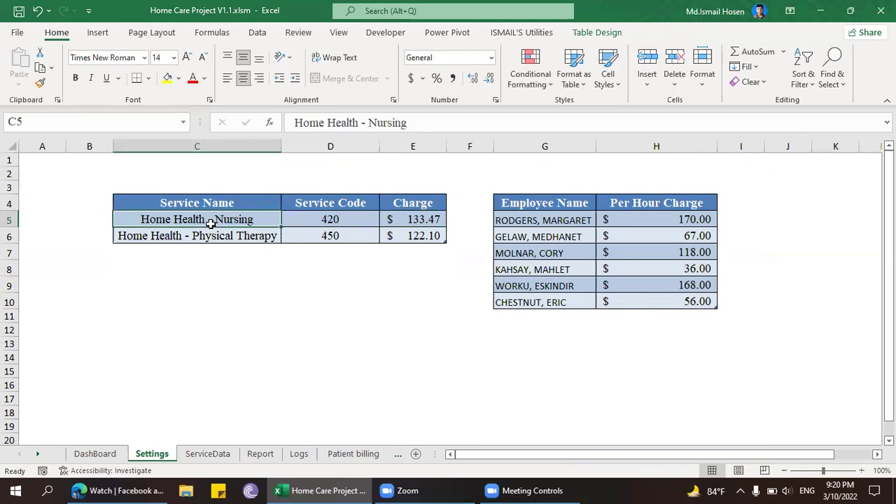
click(259, 235)
- Inspect the empty cells C7 to C9 below the service table, where further services can be added
click(250, 252)
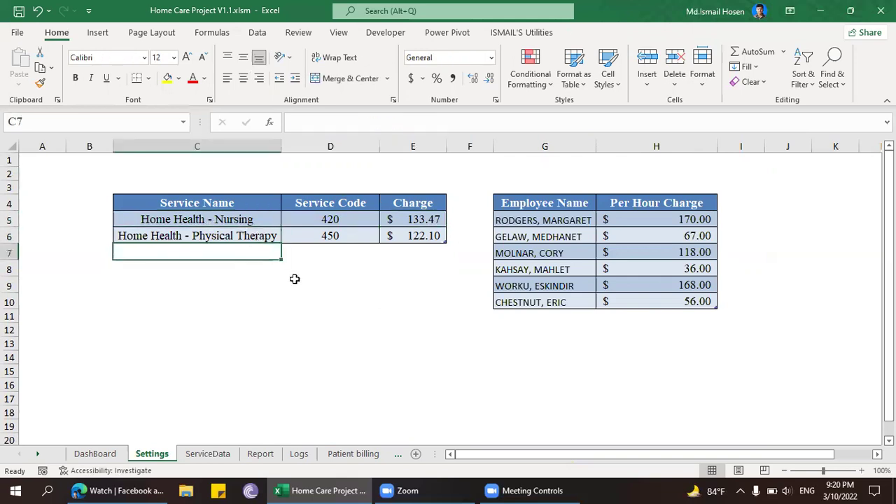
click(290, 271)
drag(223, 252, 207, 280)
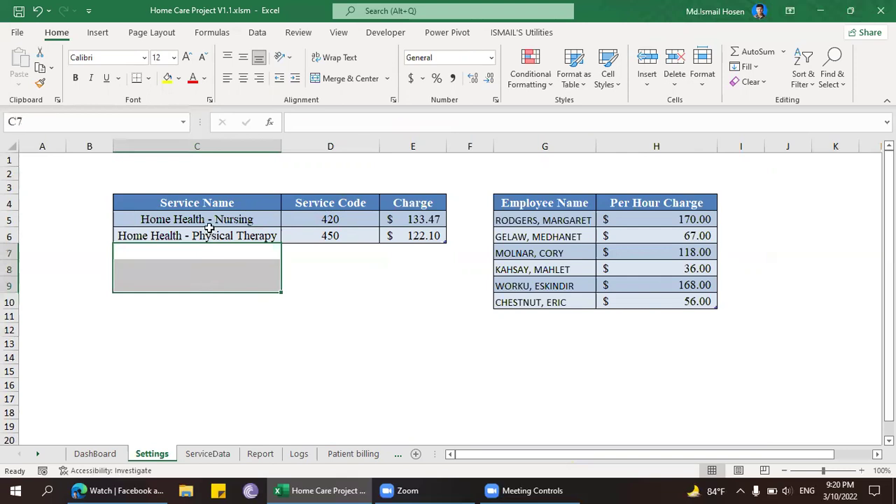
click(231, 270)
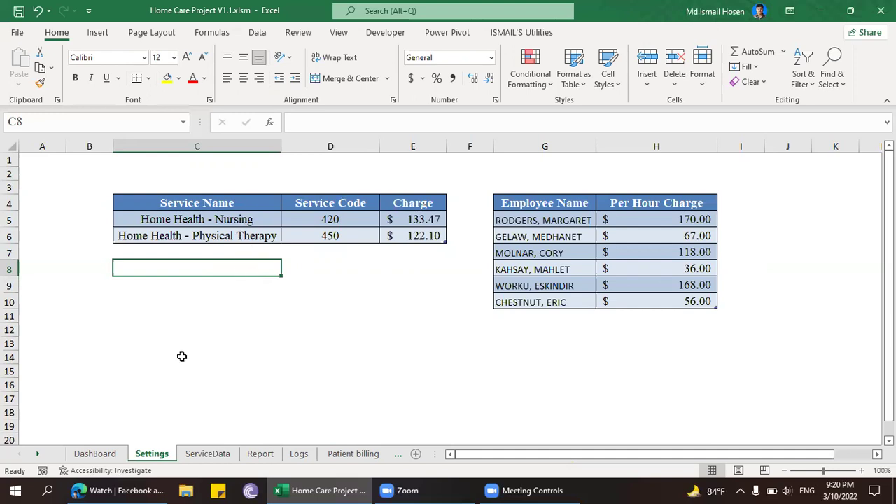
- Review the employee names and the empty row below them on the Settings sheet, and save the workbook
drag(575, 213, 570, 301)
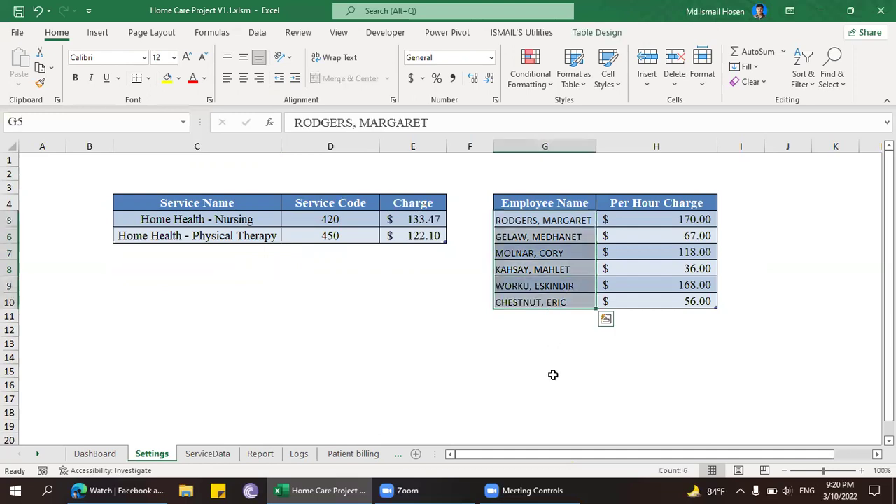
click(554, 326)
click(554, 317)
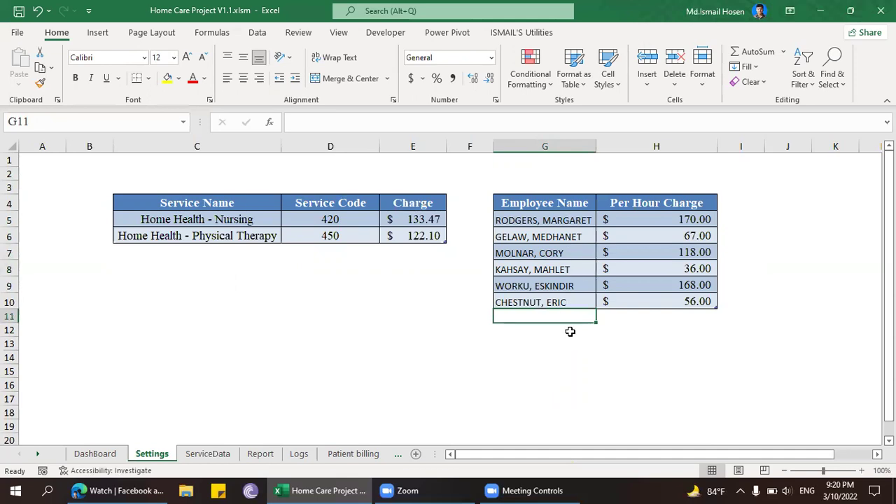
click(532, 299)
key(ctrl+s)
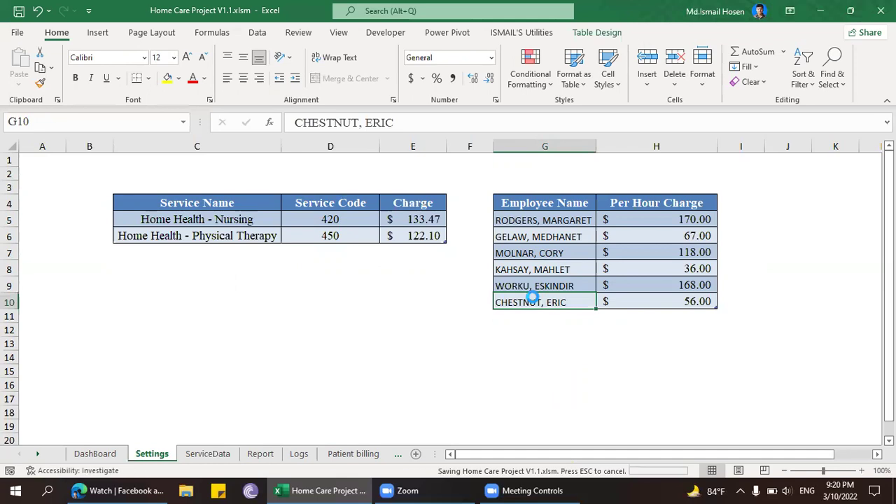
- Check the Charge and Visit Date cells of the first record on the ServiceData sheet
click(208, 453)
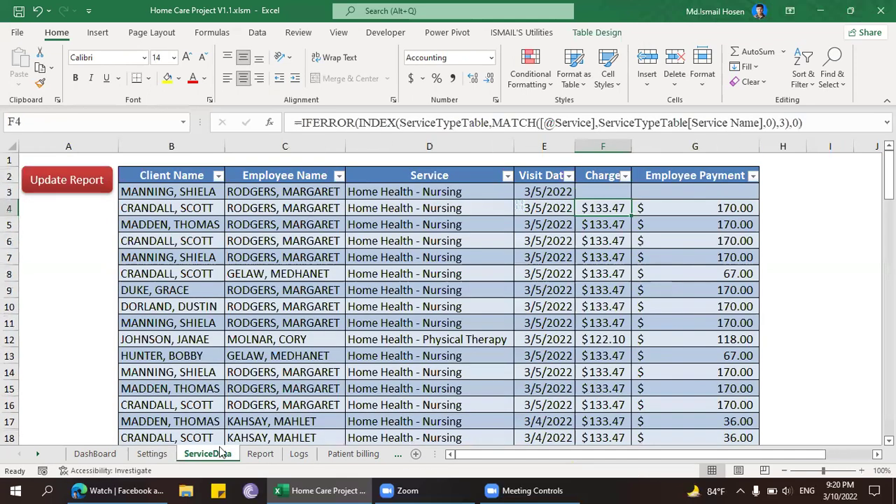
click(592, 192)
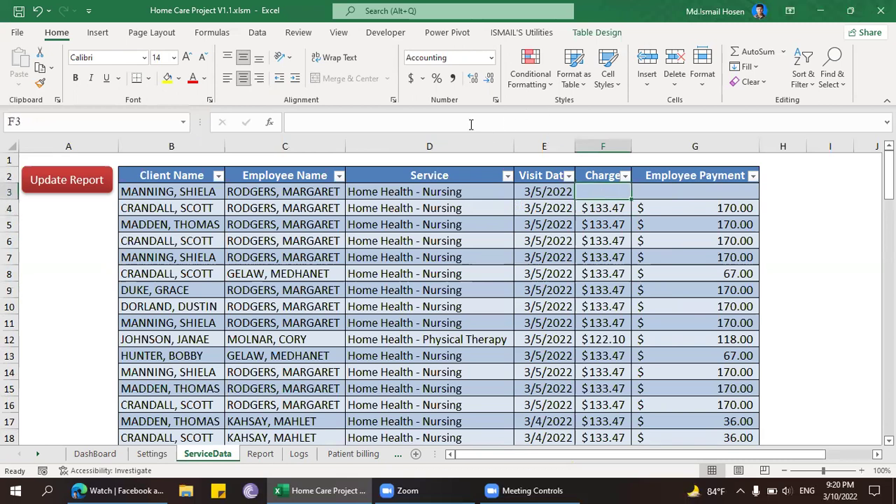
click(542, 190)
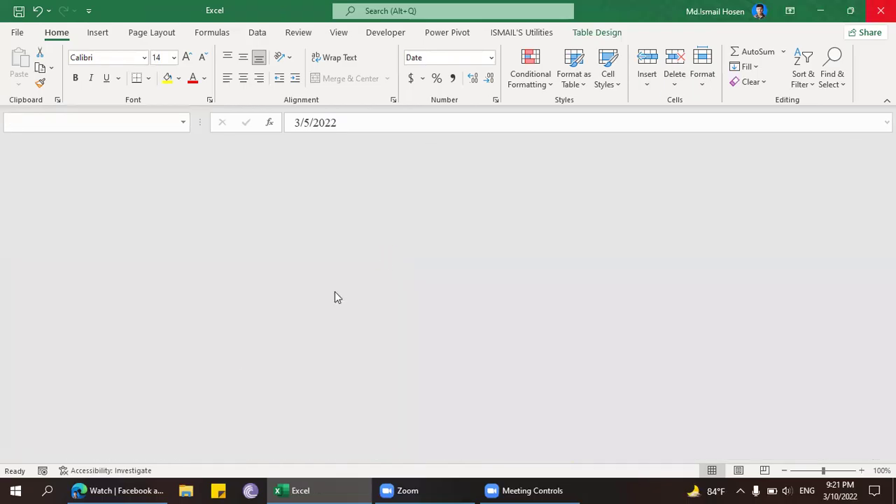
- Switch to the browser and search the Online Excel VBA group chat history for an earlier class workbook
click(119, 490)
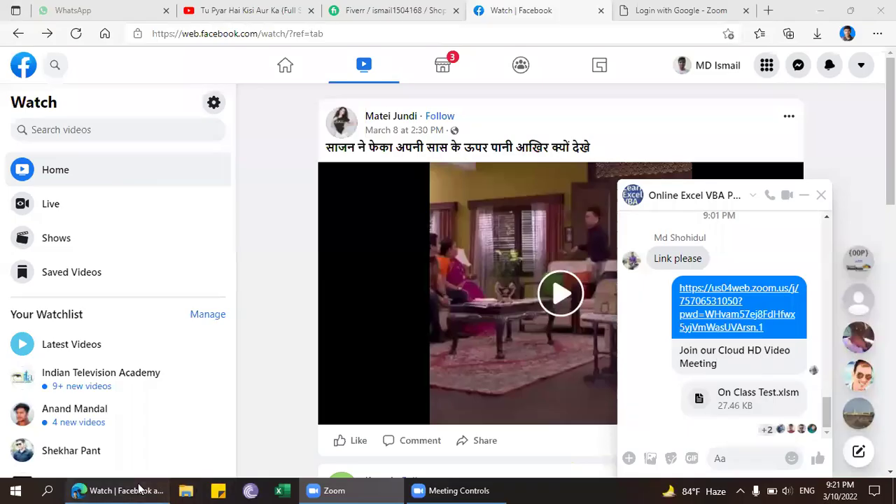
click(808, 66)
click(702, 376)
scroll(729, 335, up, 5)
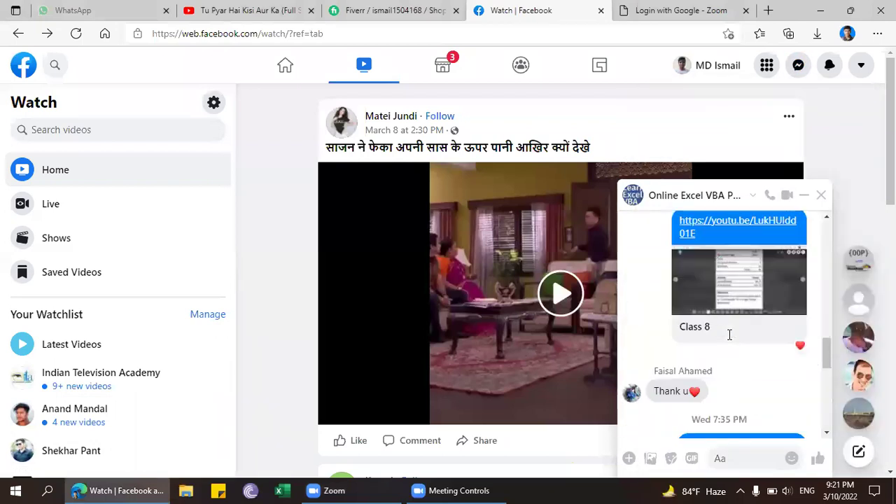
scroll(729, 335, up, 4)
scroll(734, 334, down, 2)
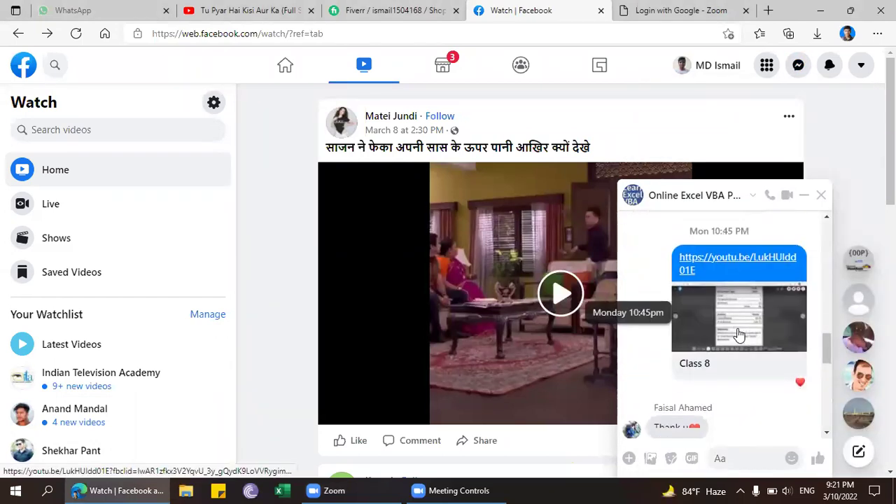
scroll(738, 334, up, 10)
scroll(740, 334, up, 10)
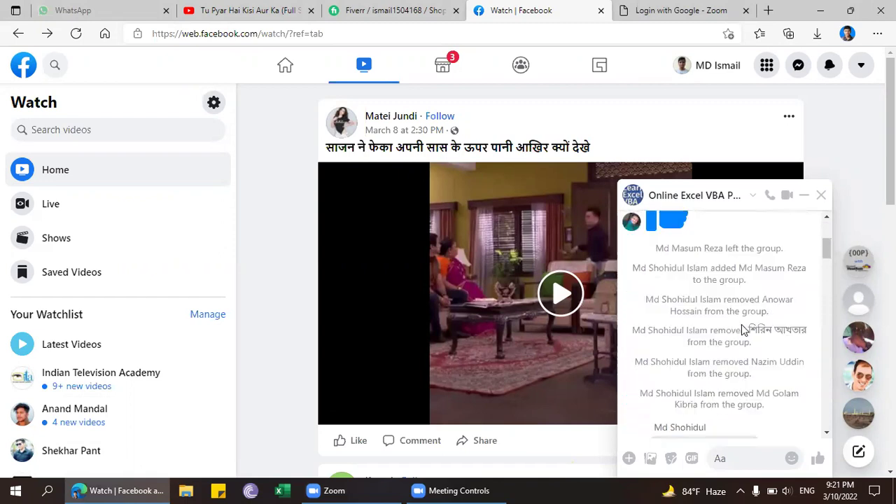
scroll(745, 326, down, 10)
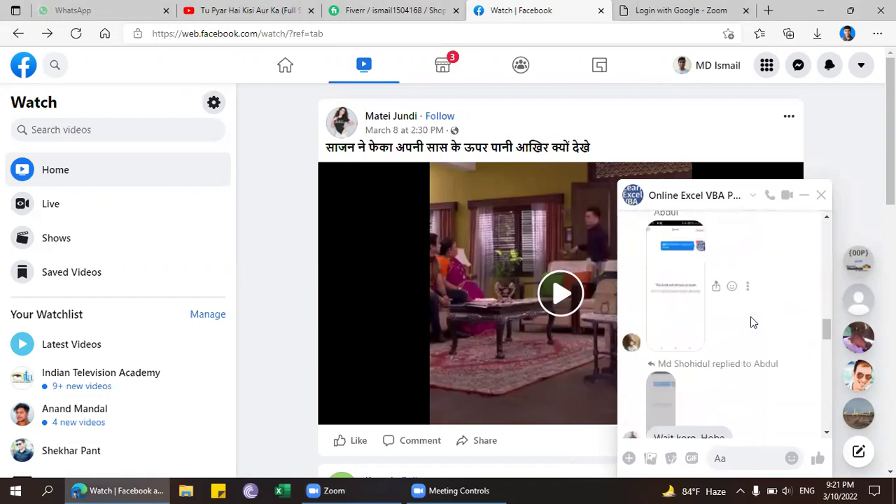
scroll(750, 321, down, 10)
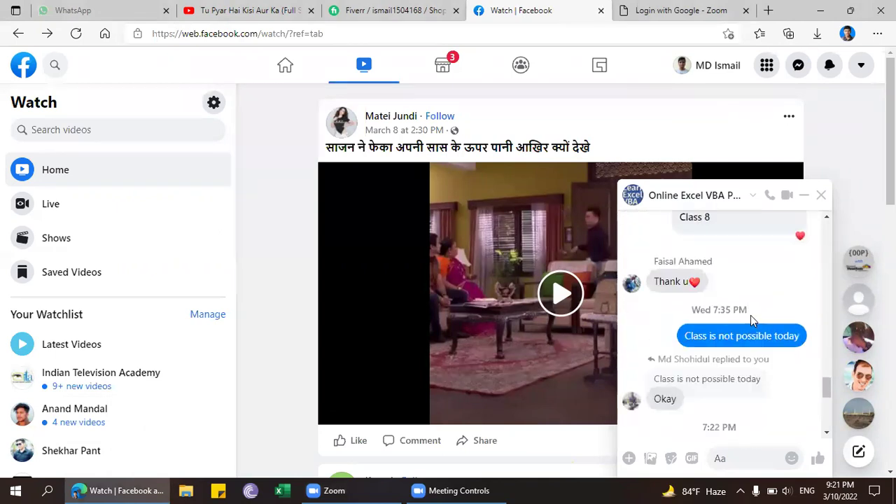
scroll(750, 315, down, 5)
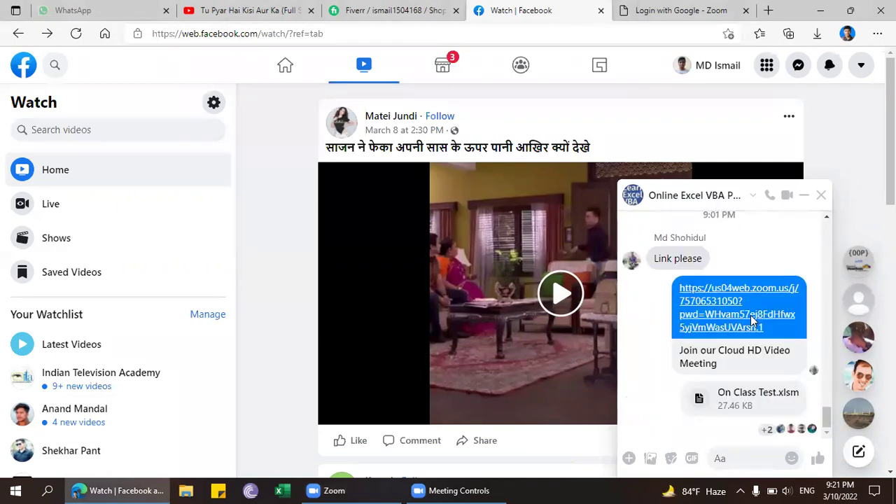
scroll(779, 307, up, 10)
scroll(780, 307, up, 8)
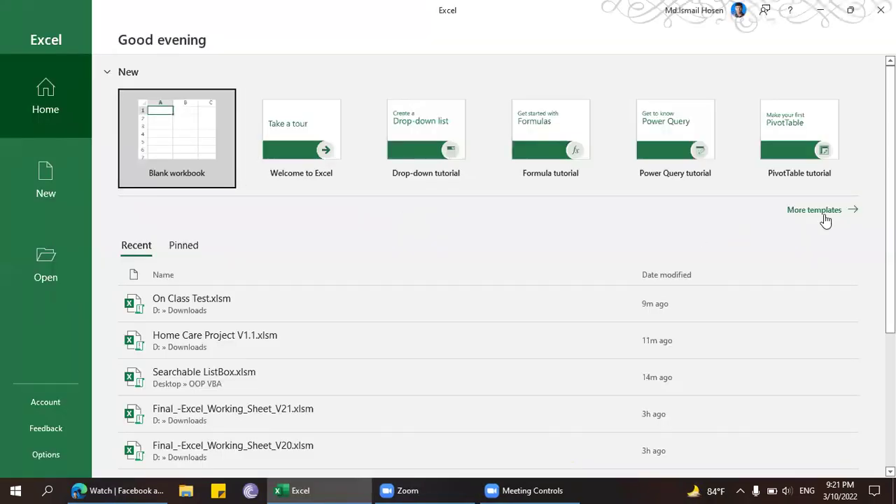
- Create a blank workbook in Excel and bring up the full list of recent workbooks
click(824, 217)
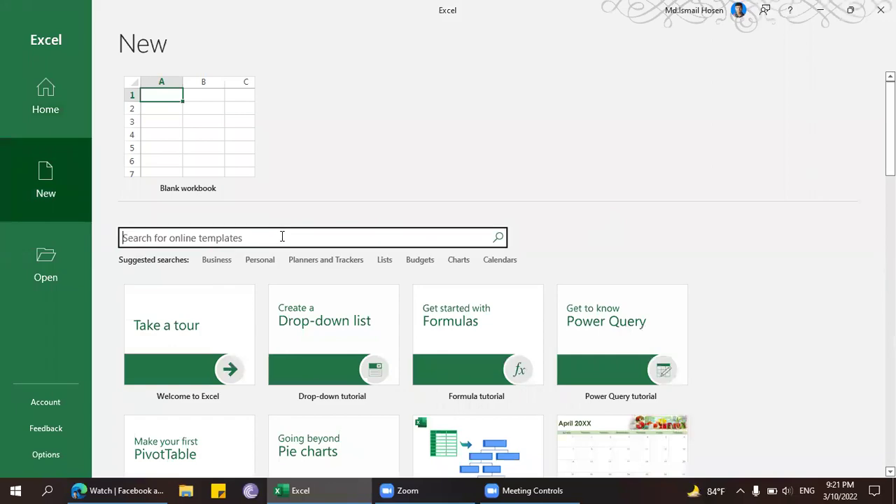
click(214, 172)
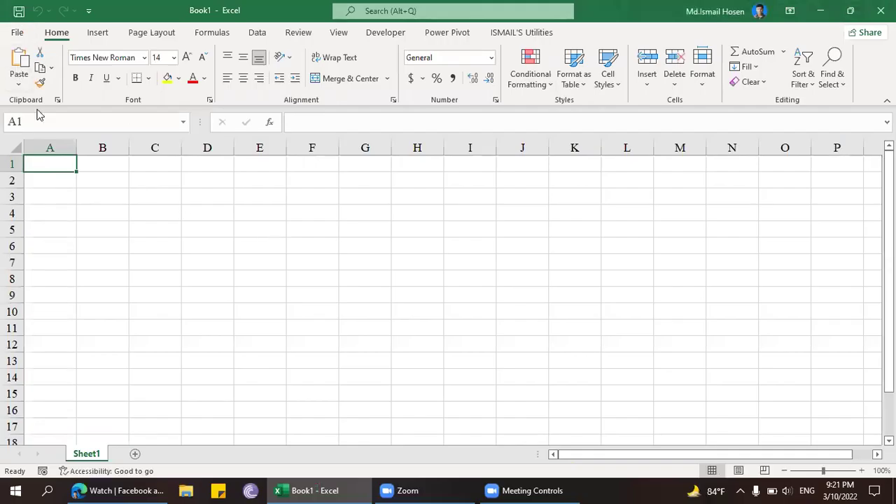
click(18, 35)
scroll(480, 342, down, 3)
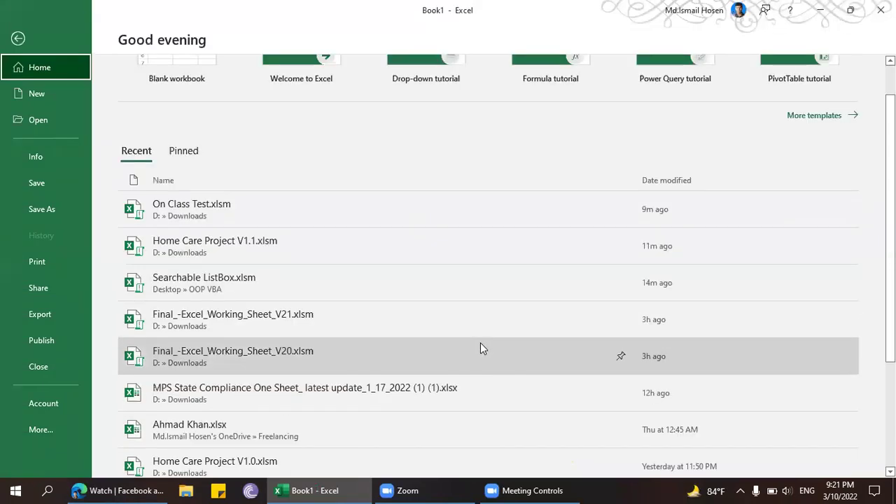
click(826, 458)
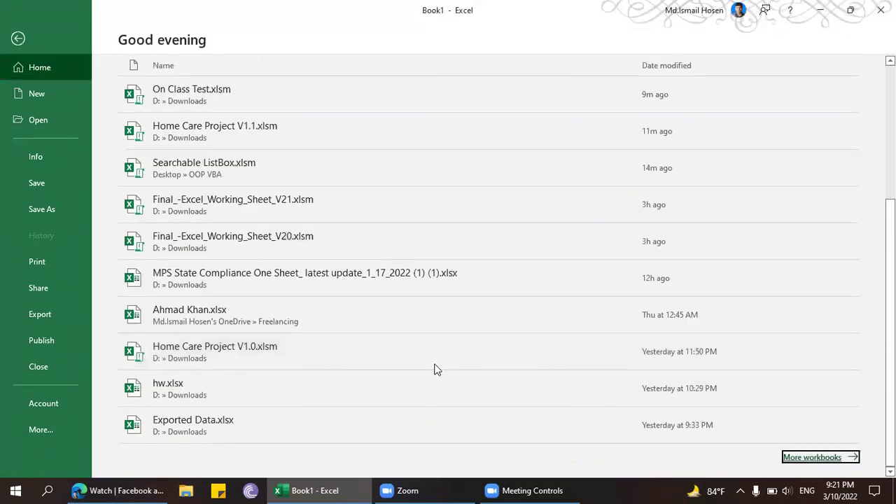
- Look through the recent workbooks for the class file, and close the blank workbook
scroll(507, 342, down, 8)
scroll(507, 342, down, 8)
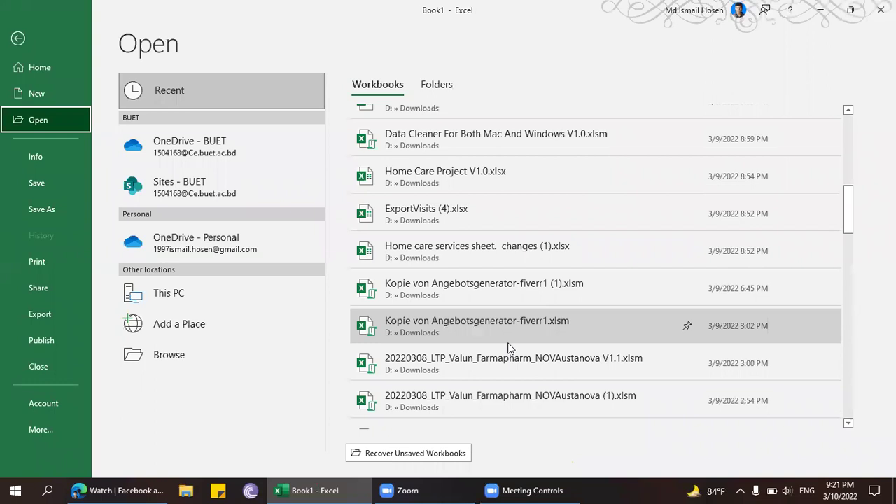
scroll(507, 343, down, 10)
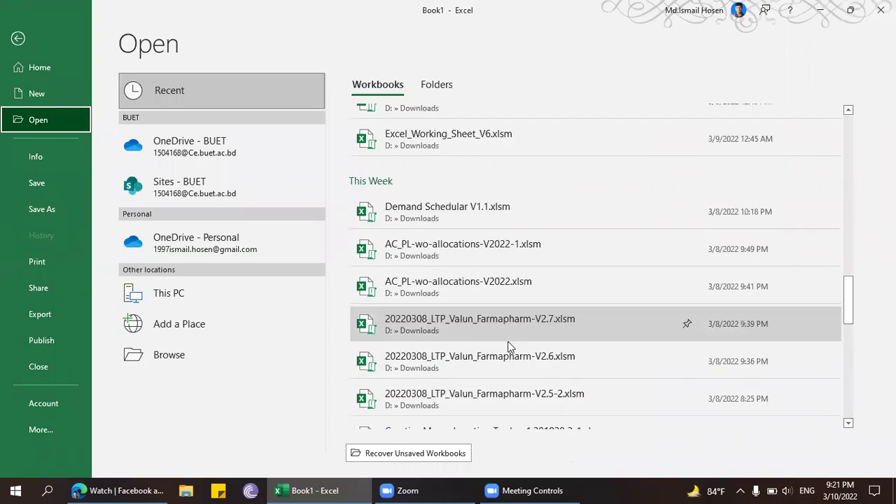
scroll(508, 343, down, 5)
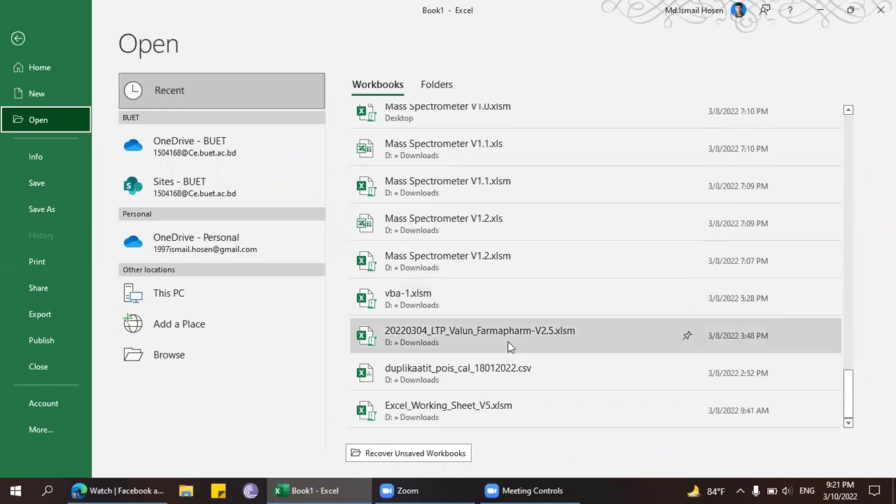
scroll(687, 362, up, 15)
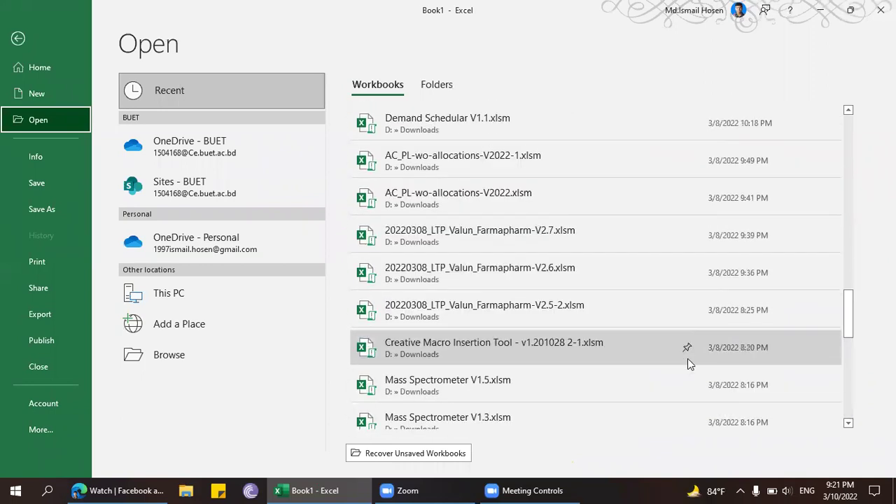
scroll(688, 362, up, 6)
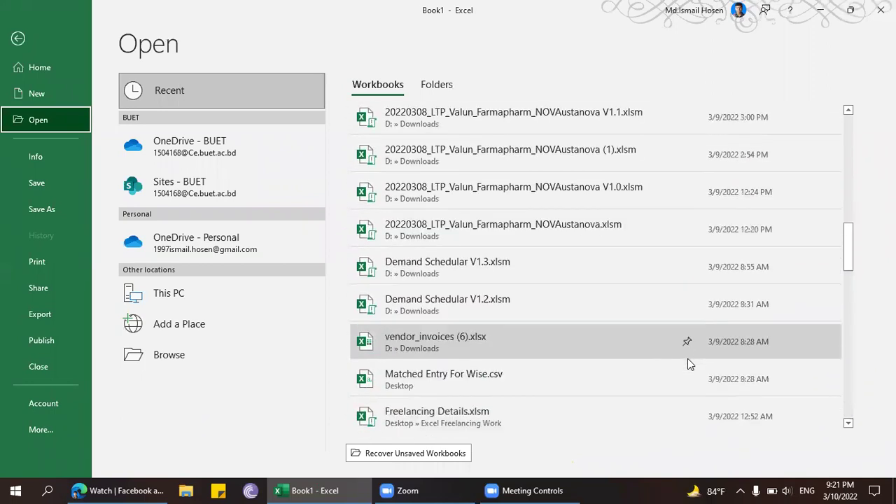
scroll(687, 360, up, 5)
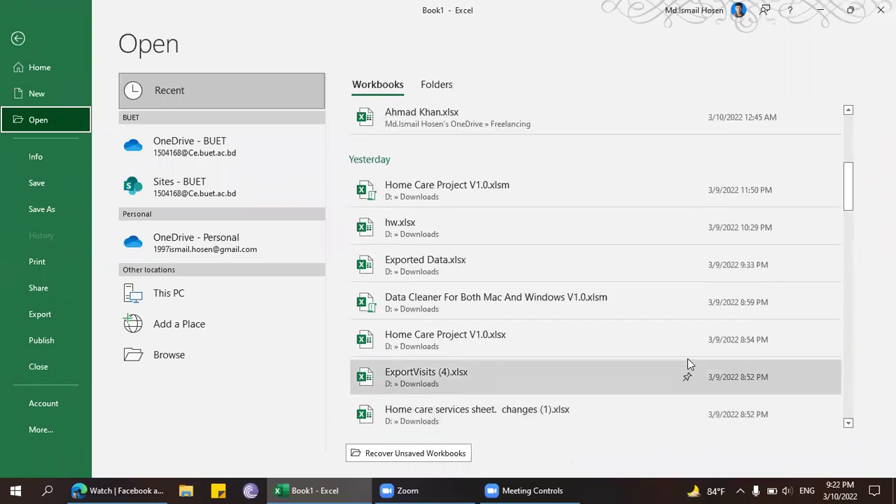
scroll(687, 362, up, 5)
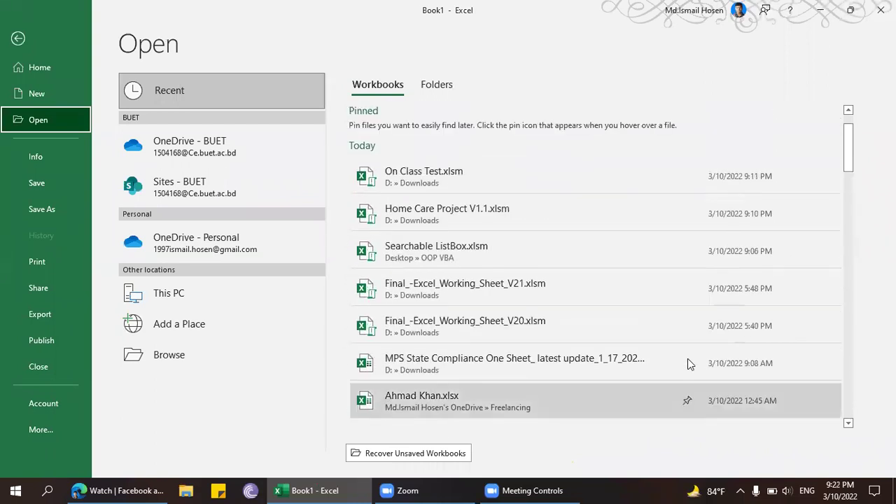
click(18, 39)
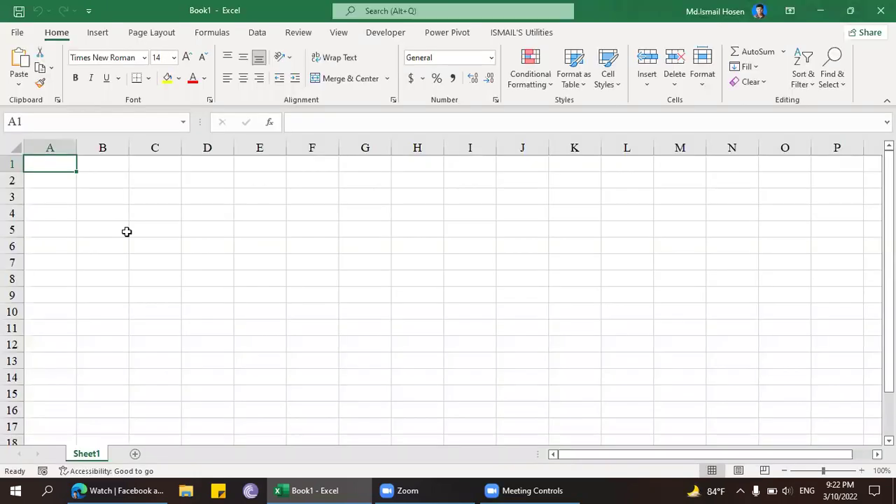
key(alt+F4)
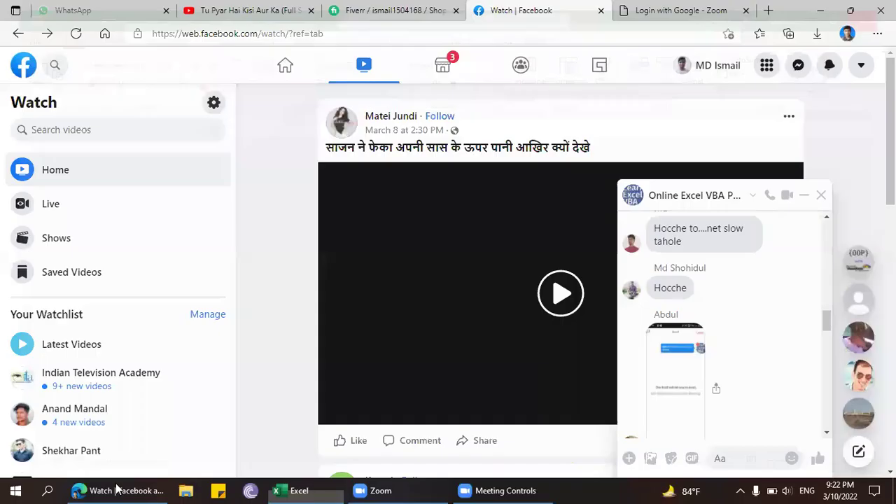
- Find the Class7.xlsx attachment in the browser's Online Excel VBA group chat and download it
scroll(719, 358, up, 10)
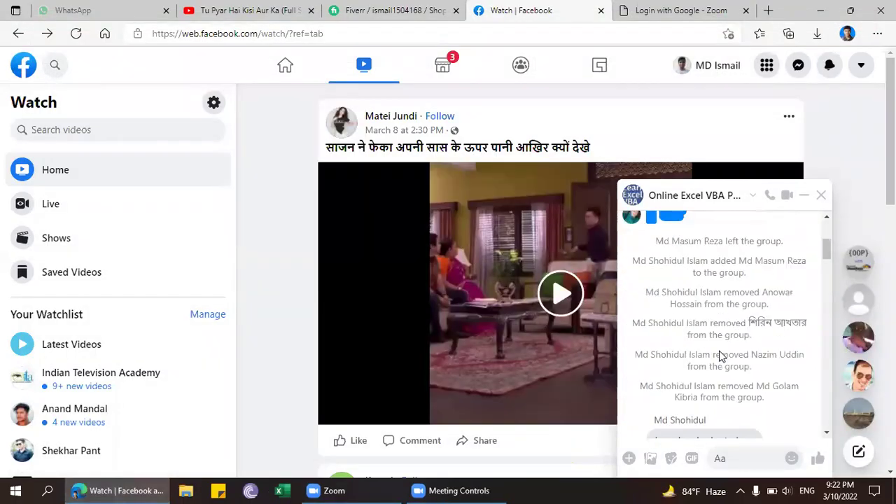
scroll(719, 350, up, 10)
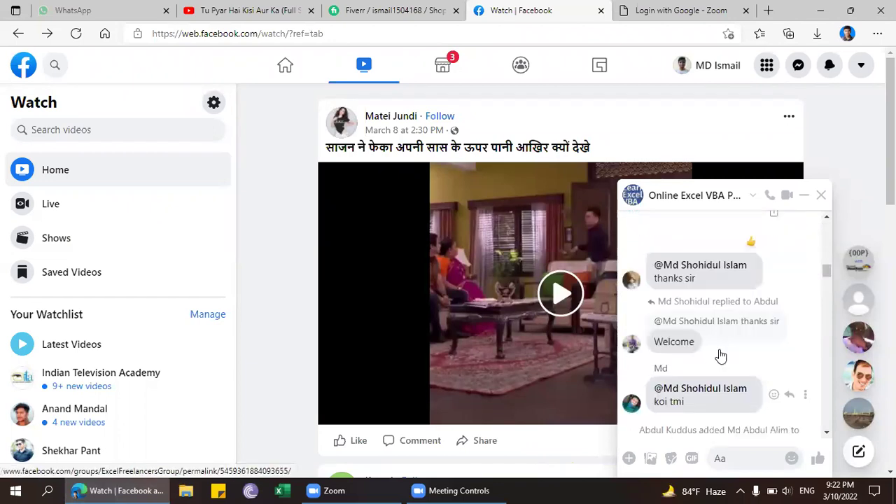
scroll(719, 349, up, 10)
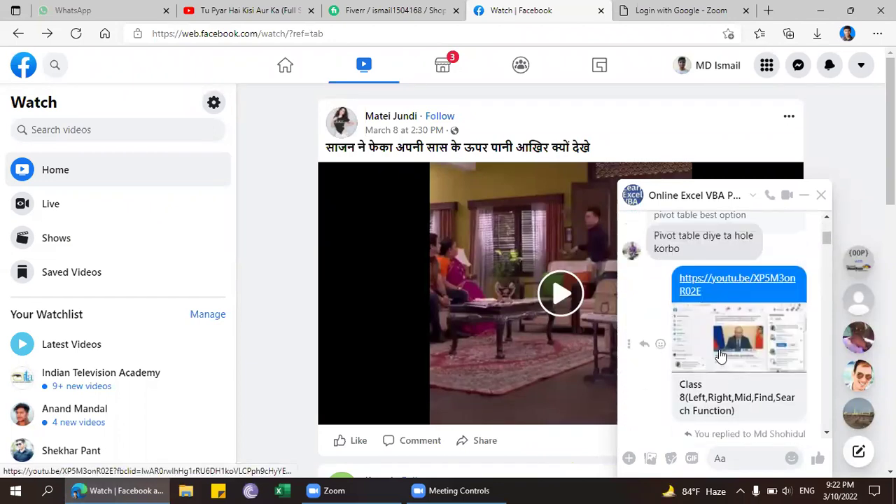
scroll(719, 349, up, 5)
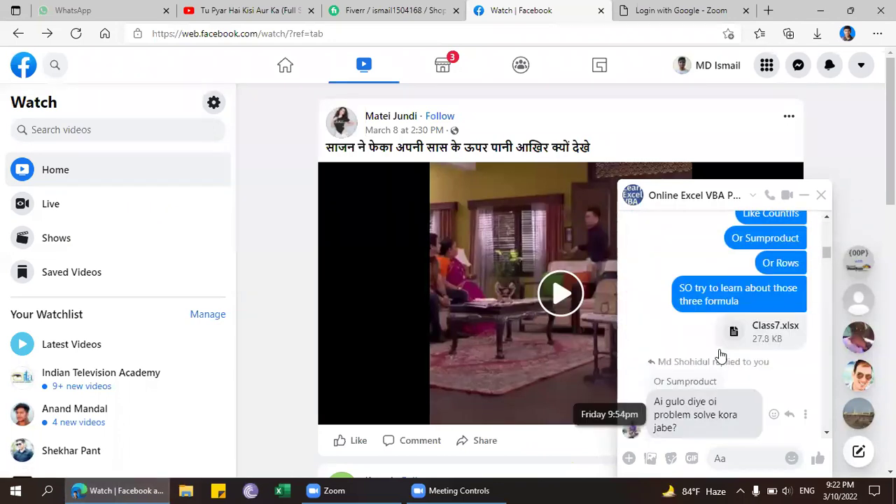
click(759, 338)
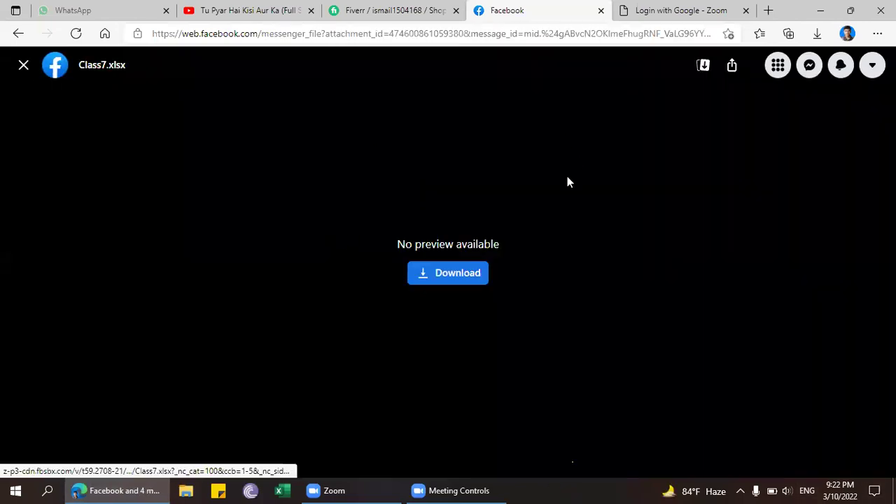
click(459, 272)
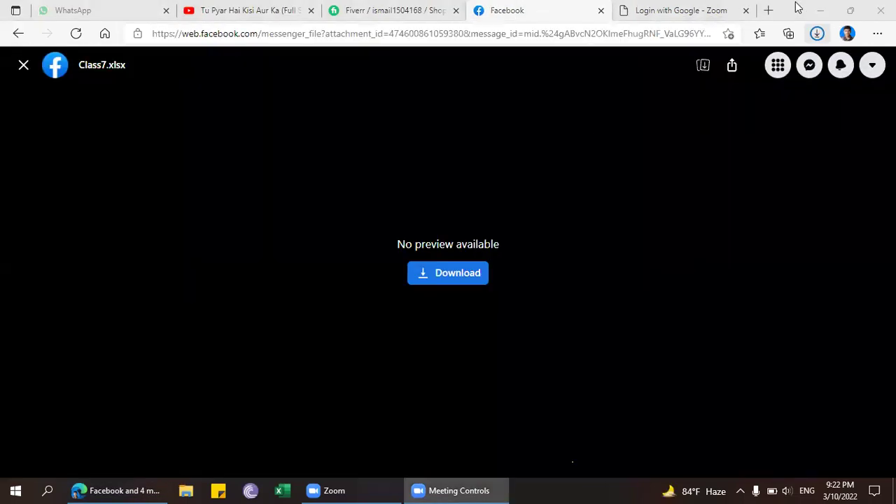
- Open the downloaded Class7 (1).xlsx in Excel and enable editing
click(436, 140)
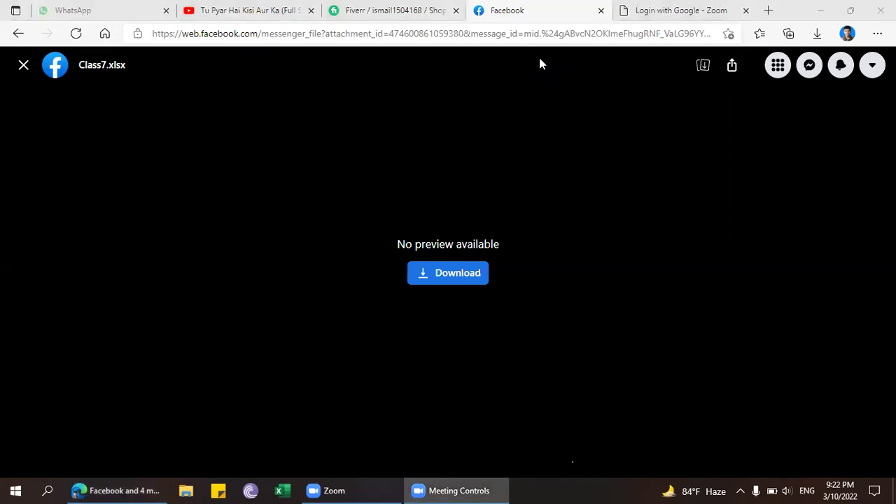
click(815, 33)
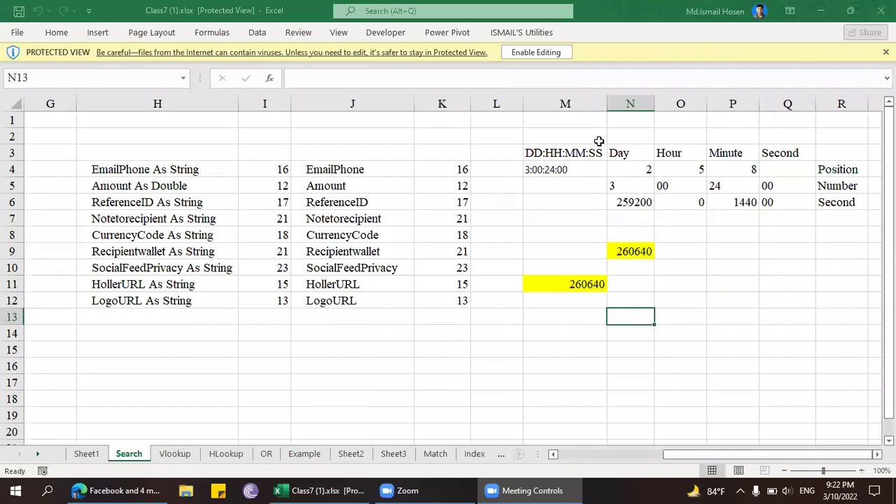
click(424, 170)
click(530, 55)
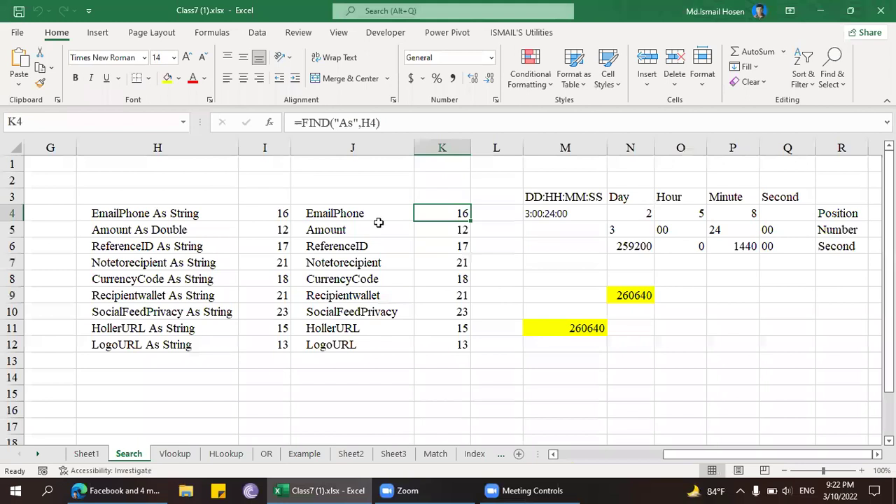
- Inspect the LEFT formula in J5 and the source text entries in column H on the Search sheet
click(379, 226)
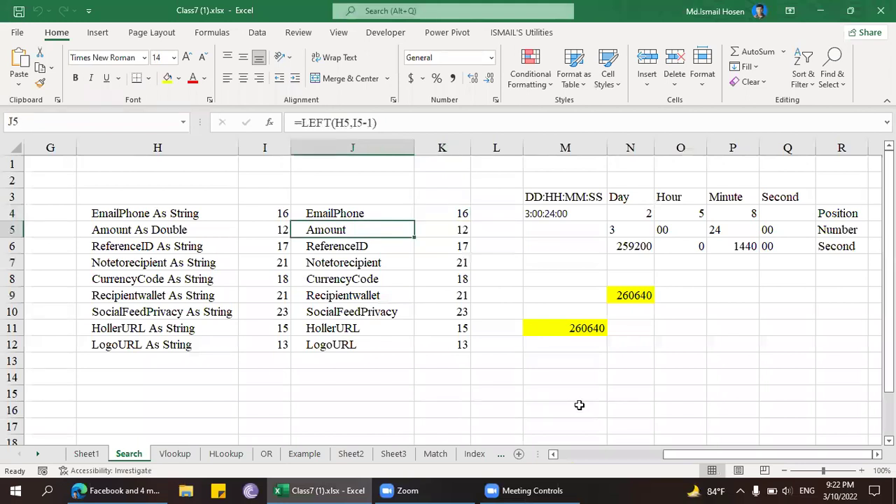
click(568, 490)
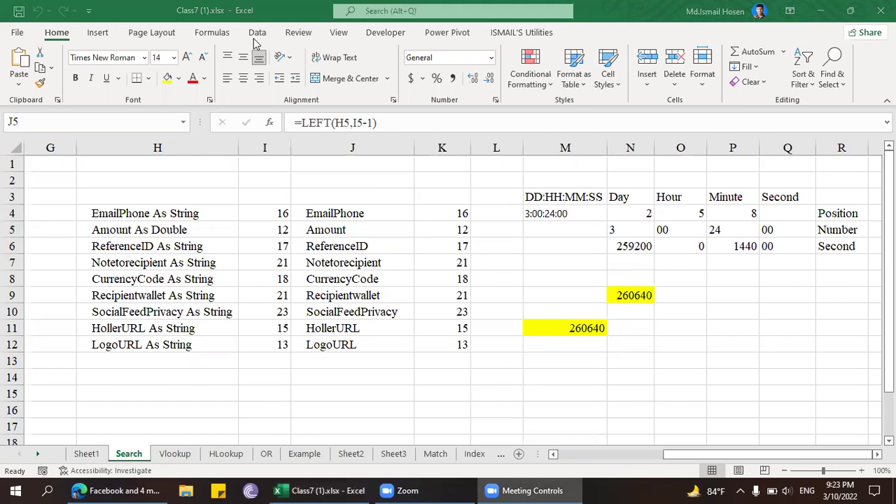
click(160, 345)
click(193, 375)
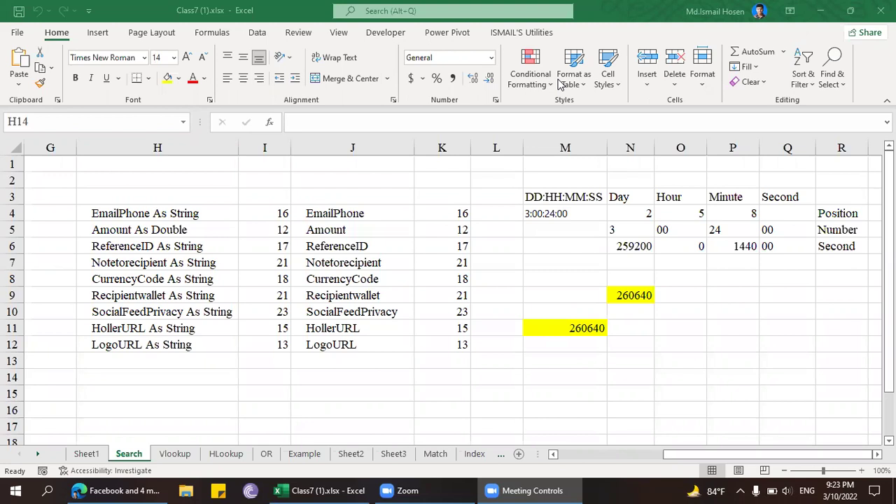
click(176, 213)
click(181, 230)
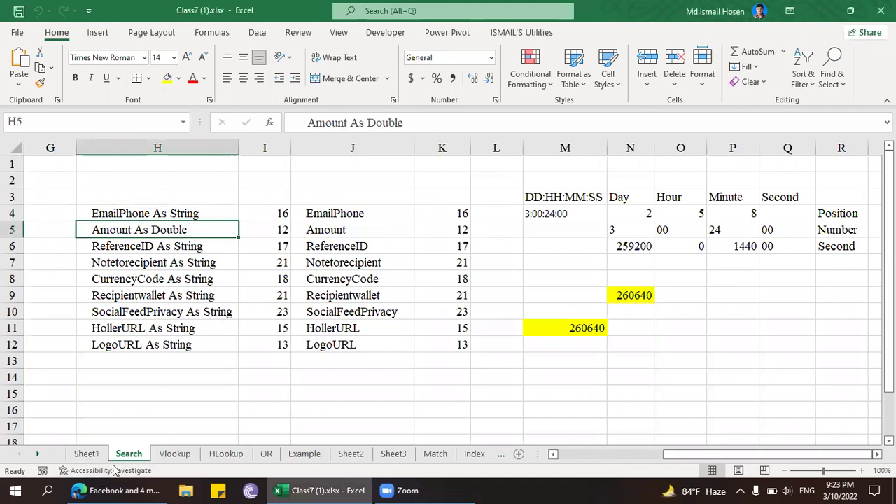
- Review the Formula and Covered table on Sheet1 down to the Left, Right, Mid and Len rows
click(86, 454)
scroll(188, 340, up, 2)
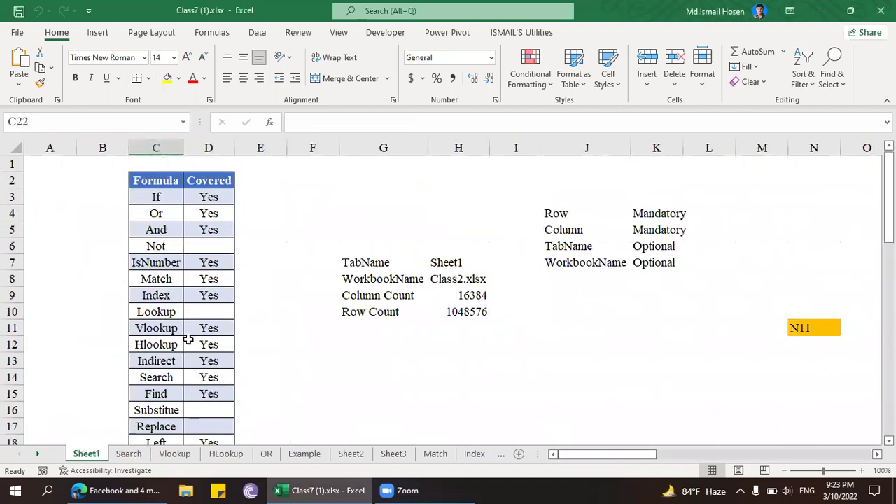
scroll(189, 336, down, 3)
click(190, 334)
click(190, 312)
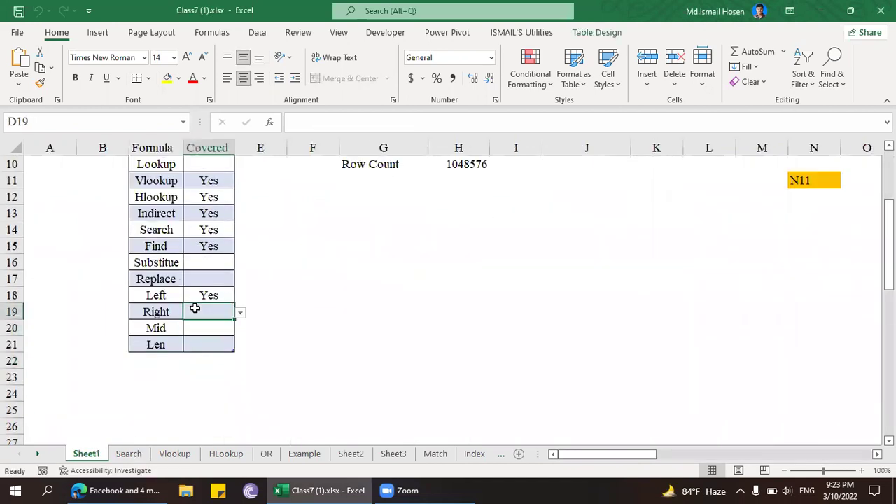
scroll(195, 308, up, 3)
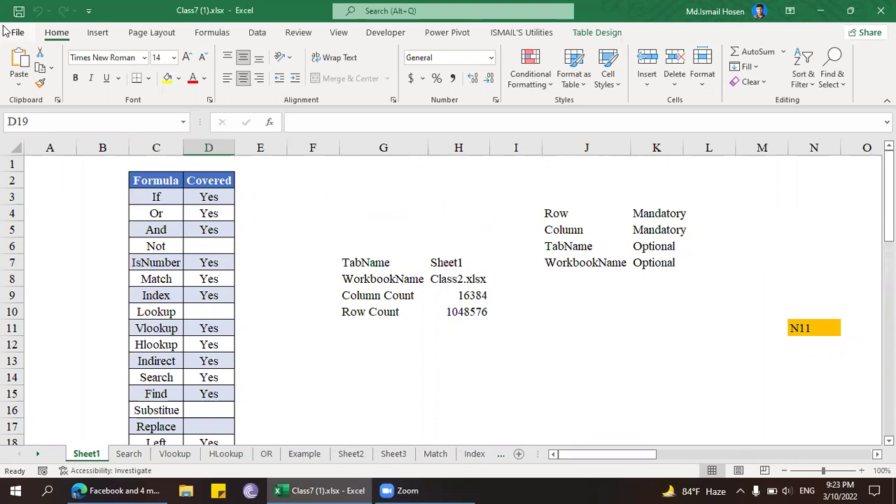
- Save a copy of the workbook in the Downloads folder as Class9.xlsx
click(10, 32)
key(alt+a)
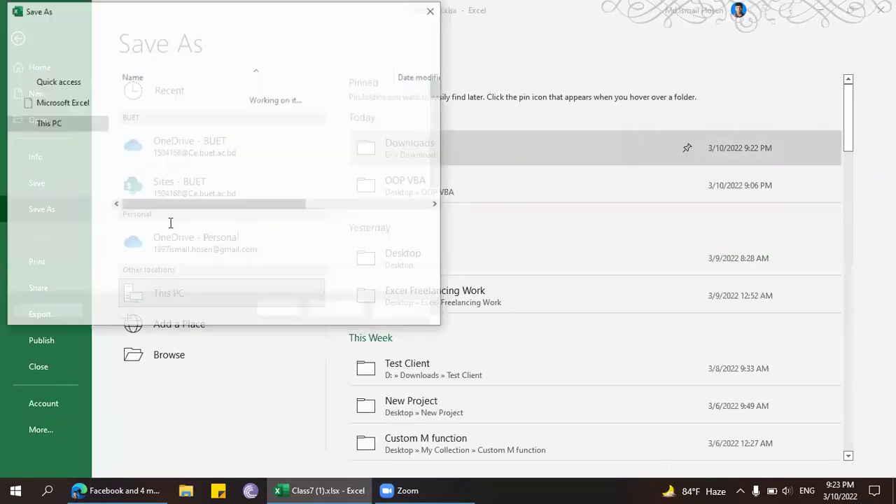
click(212, 223)
key(Left)
key(Left)
key(Left)
key(Left)
key(Left)
key(BackSpace)
key(BackSpace)
key(BackSpace)
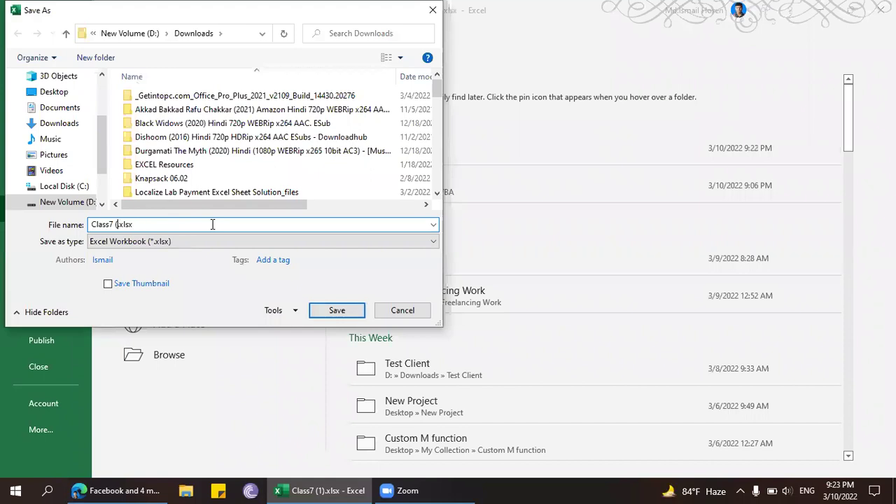
text(9)
key(Return)
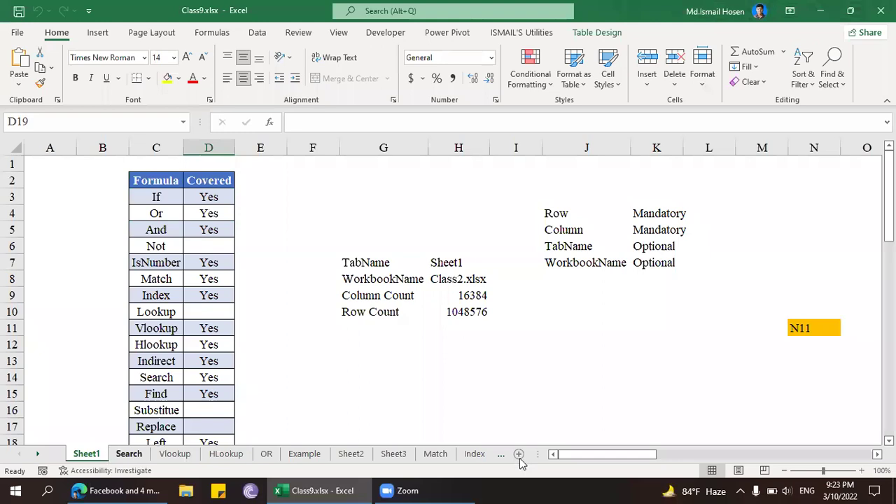
- Add a new worksheet after Sheet1 and name it Table
click(519, 454)
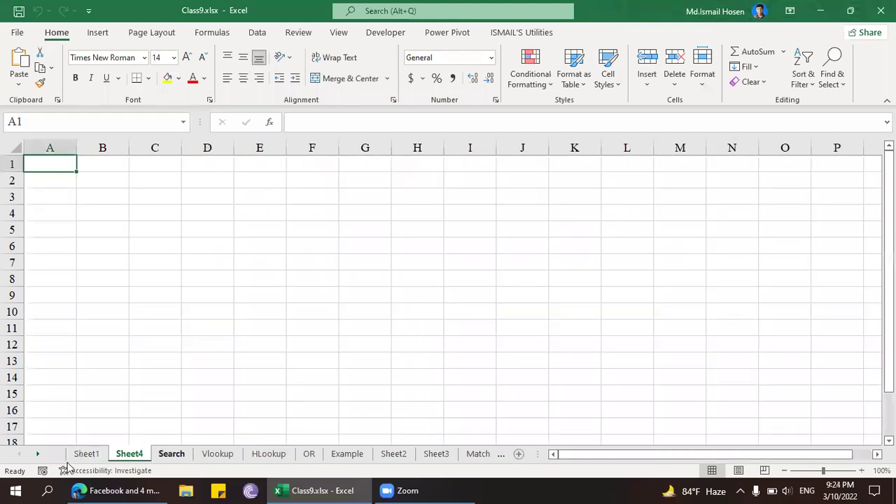
double_click(128, 454)
text(Table)
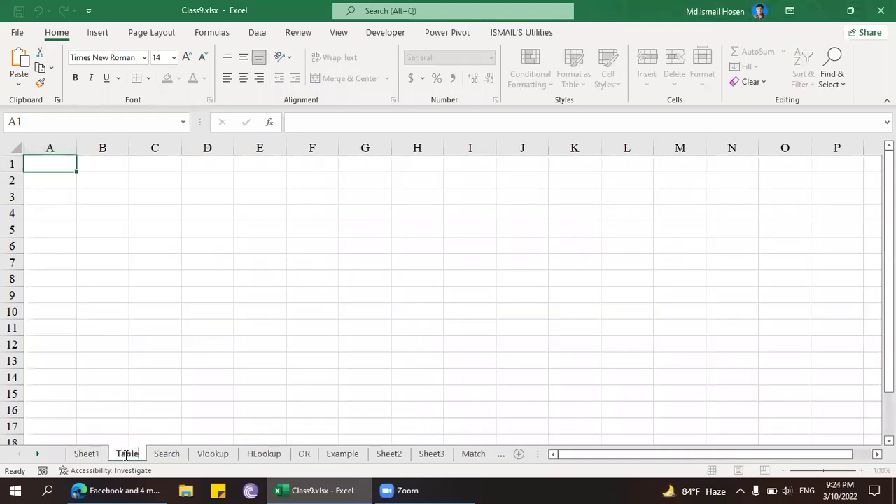
key(Return)
- On the Vlookup sheet, examine the table array range $C$3:$F$12 in the K3 VLOOKUP formula
click(163, 454)
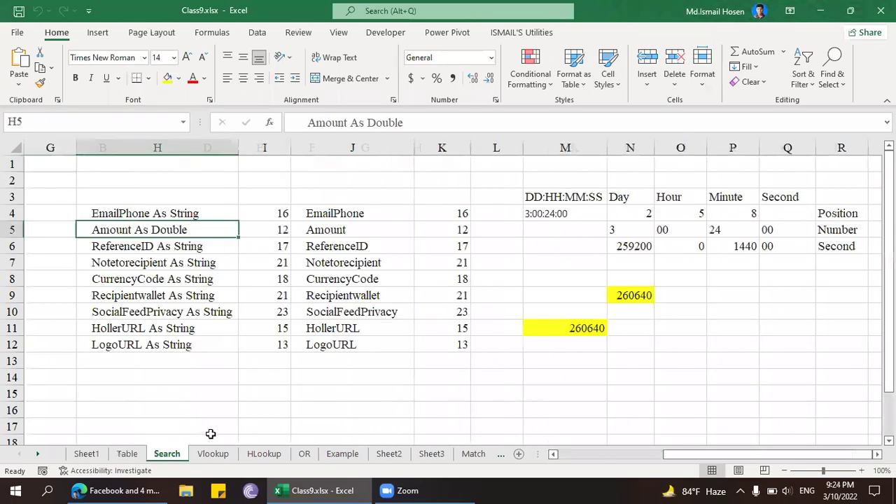
click(218, 454)
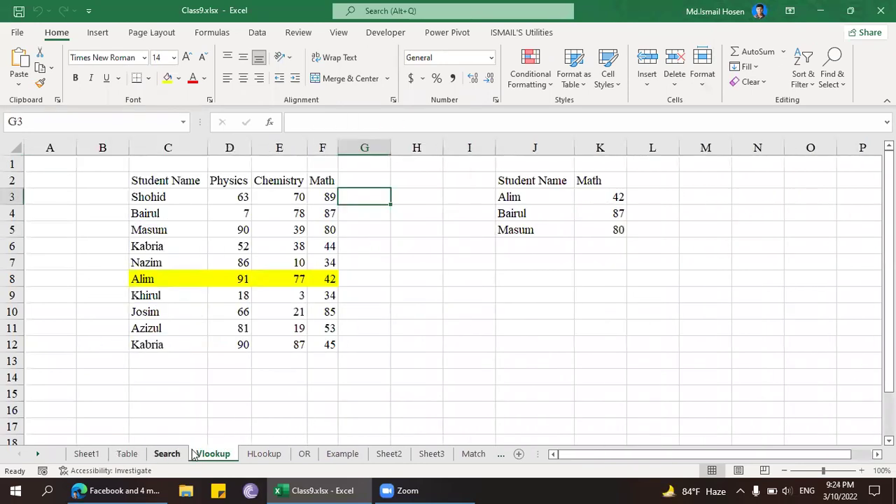
click(608, 213)
click(609, 197)
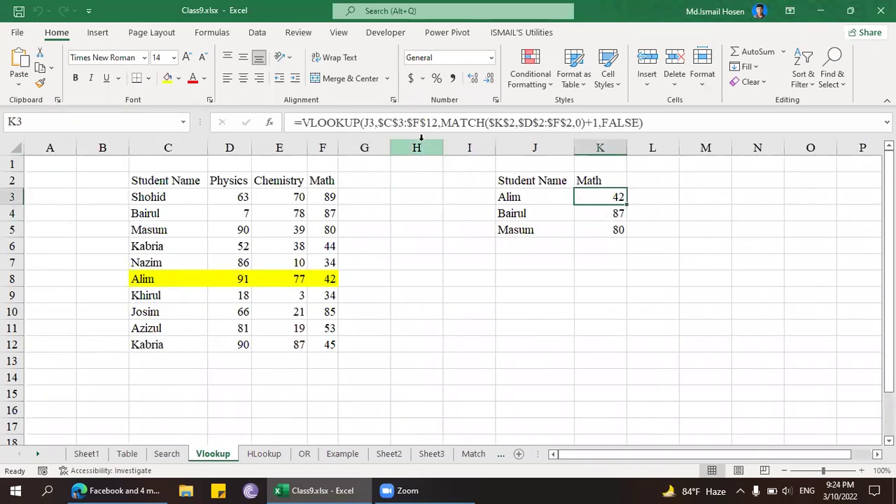
drag(409, 123, 438, 123)
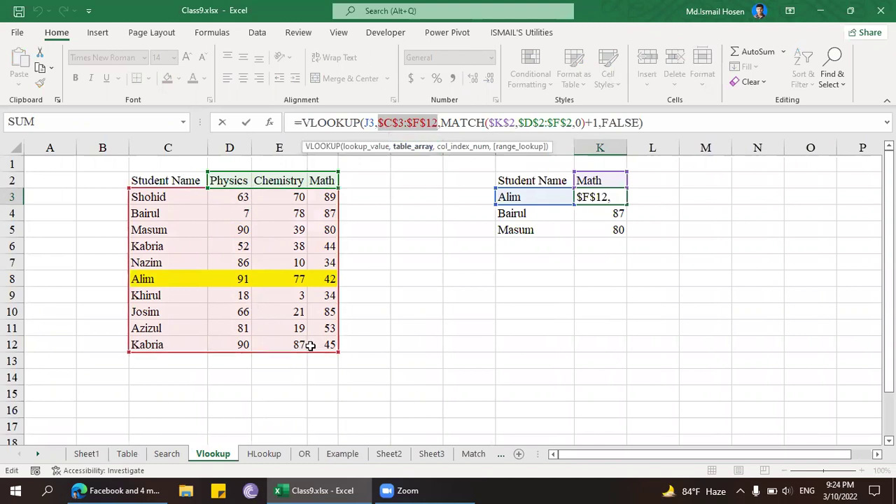
key(Return)
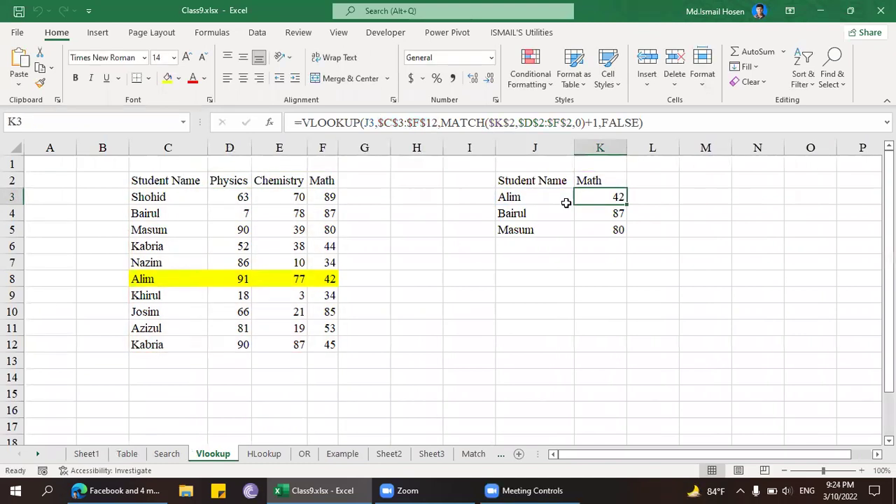
- Compare the empty row 13 below the student marks with the lookup formulas in K3 and K4
click(153, 355)
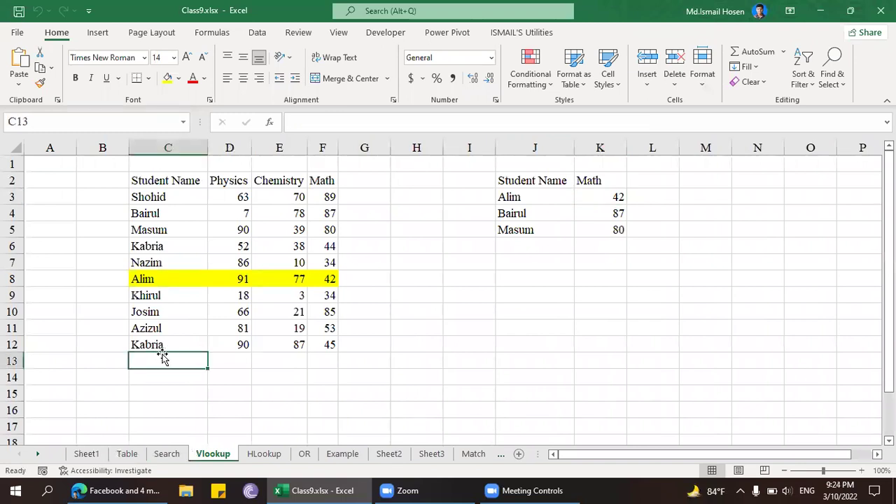
click(218, 357)
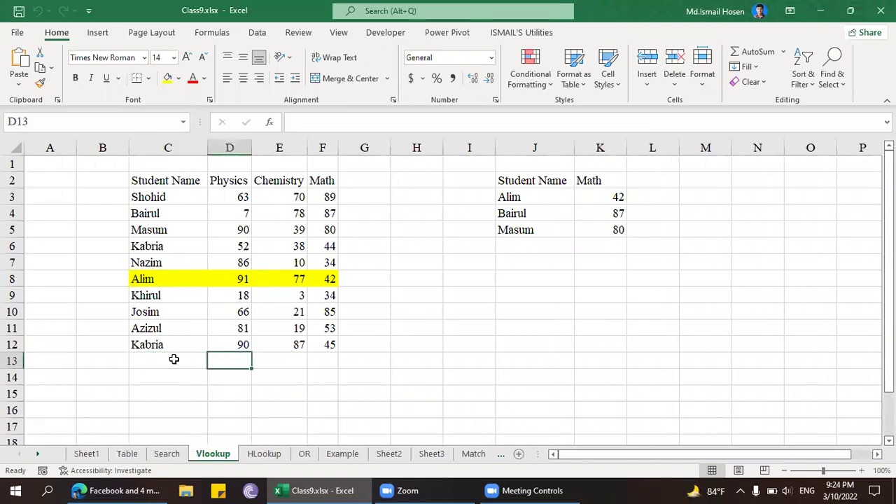
click(174, 359)
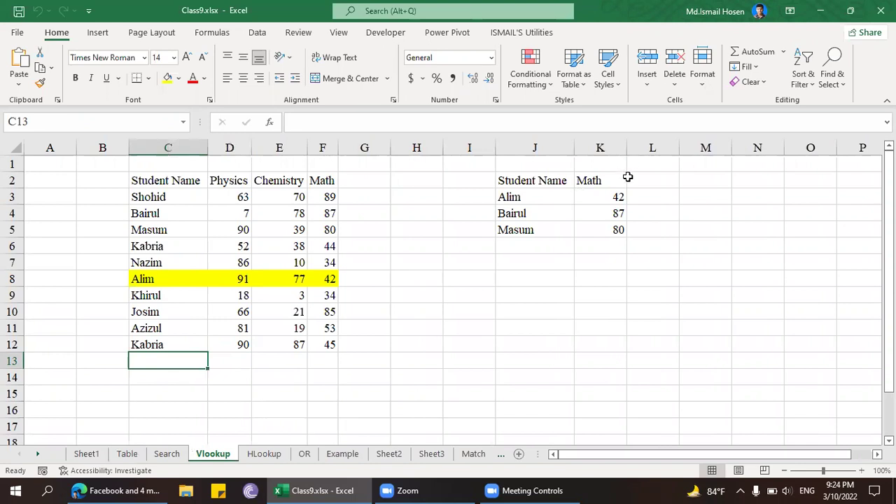
click(613, 194)
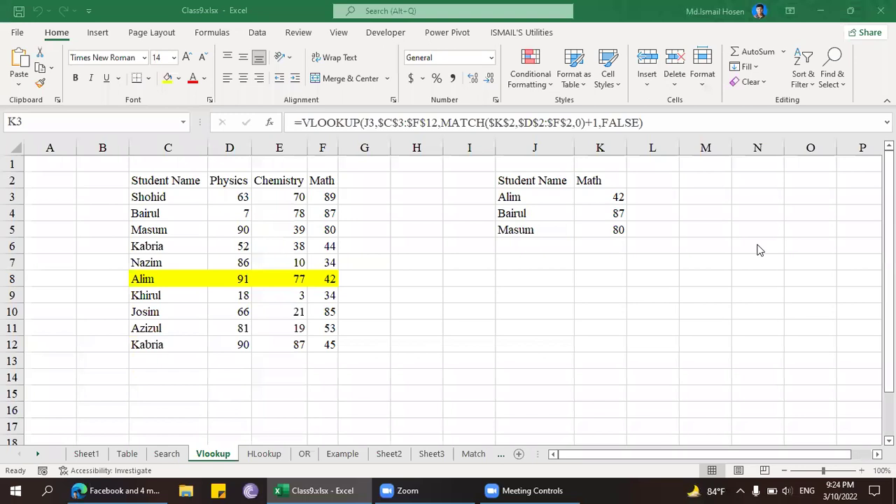
click(587, 213)
click(585, 198)
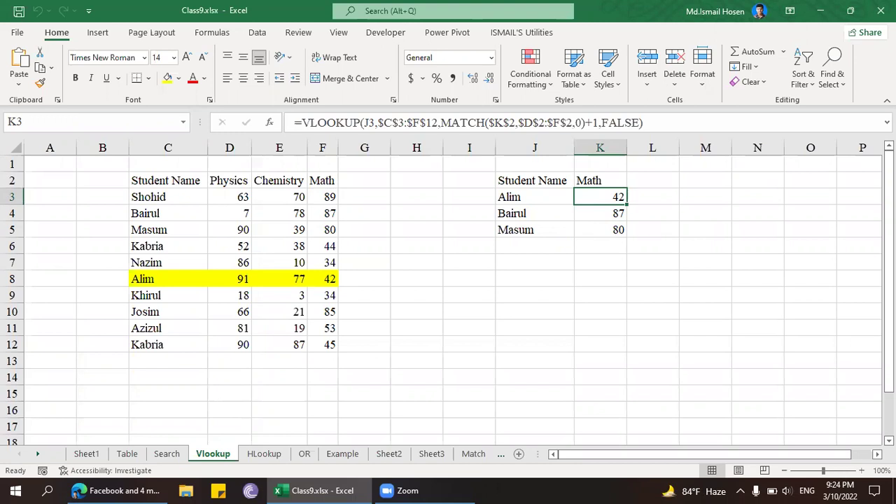
click(168, 359)
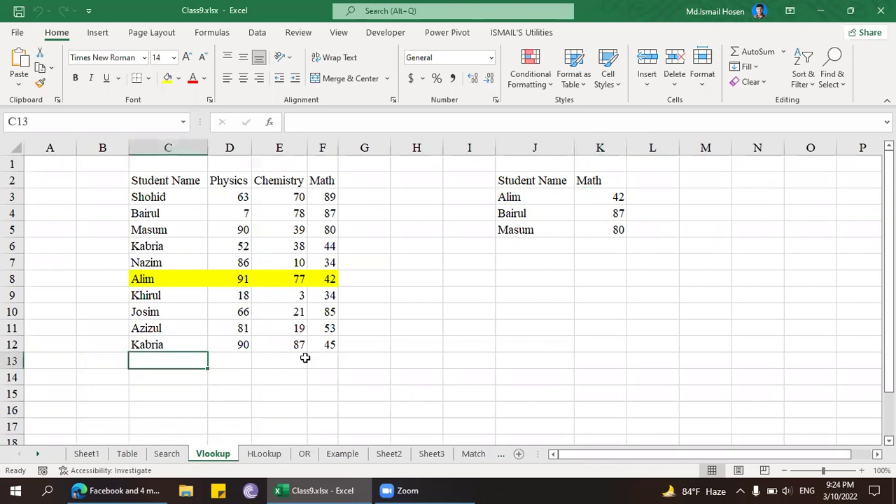
- Open the recent workbook Home Care Project V1.1.xlsm and go to its Settings sheet
click(15, 35)
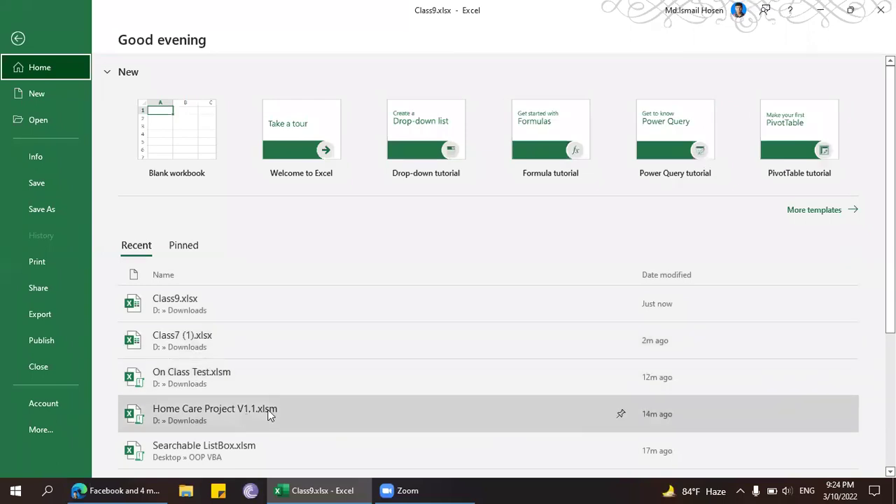
click(269, 414)
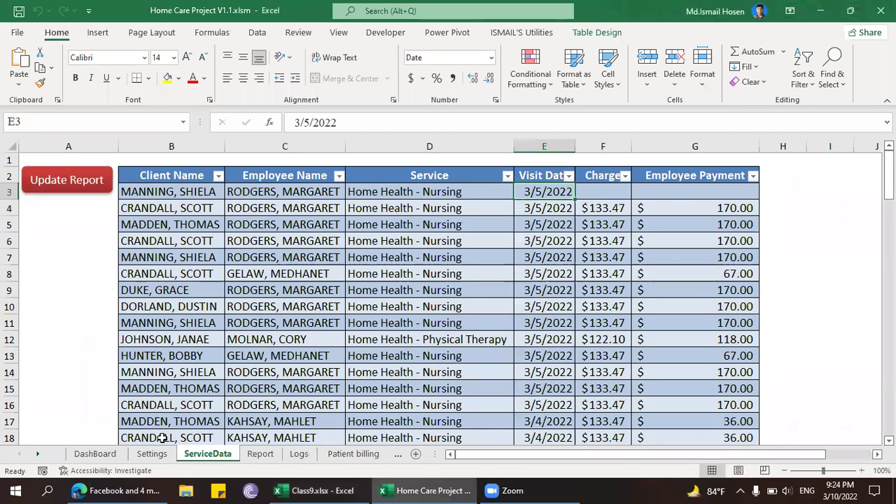
click(152, 454)
- Examine the Service Name, Service Code and Charge table and the empty row beneath it
click(335, 250)
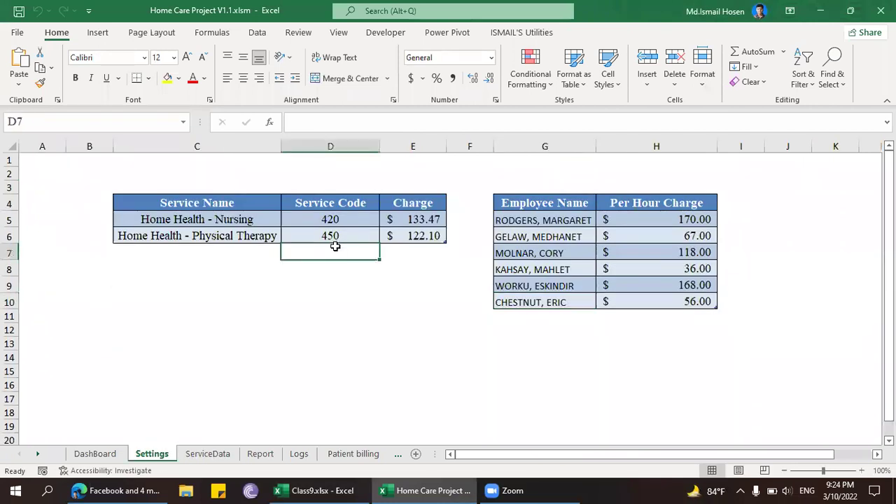
click(339, 236)
click(385, 236)
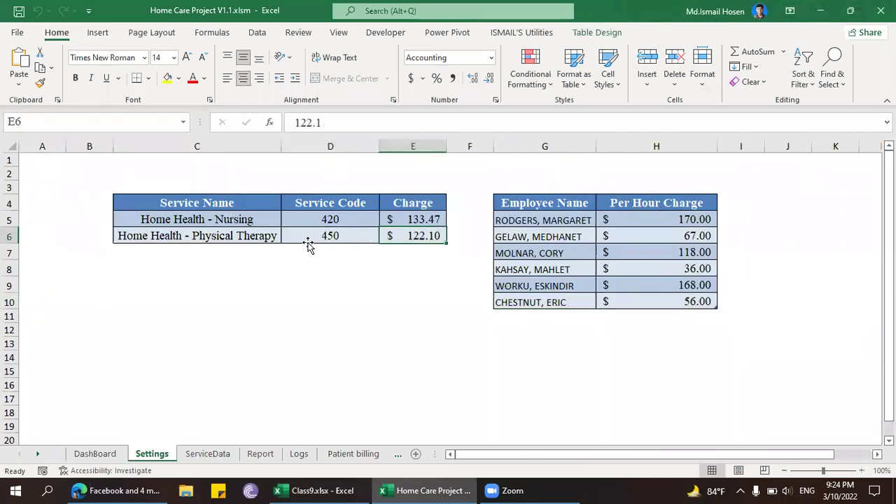
click(223, 252)
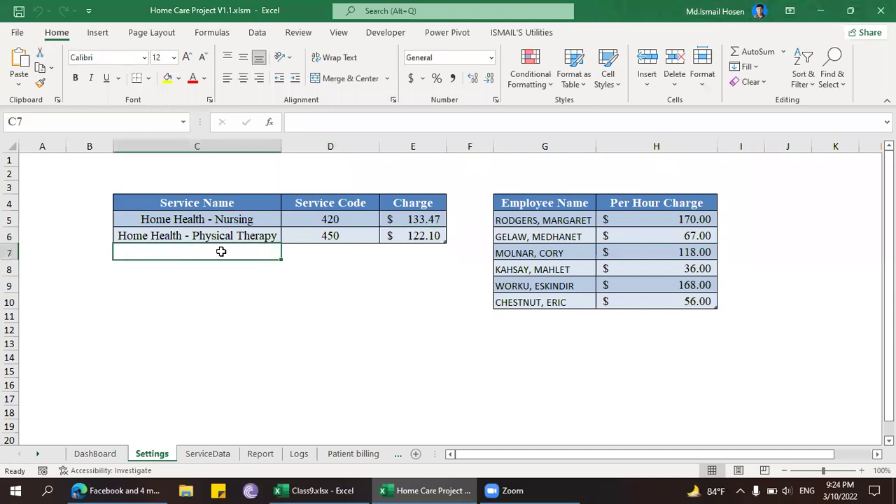
click(298, 250)
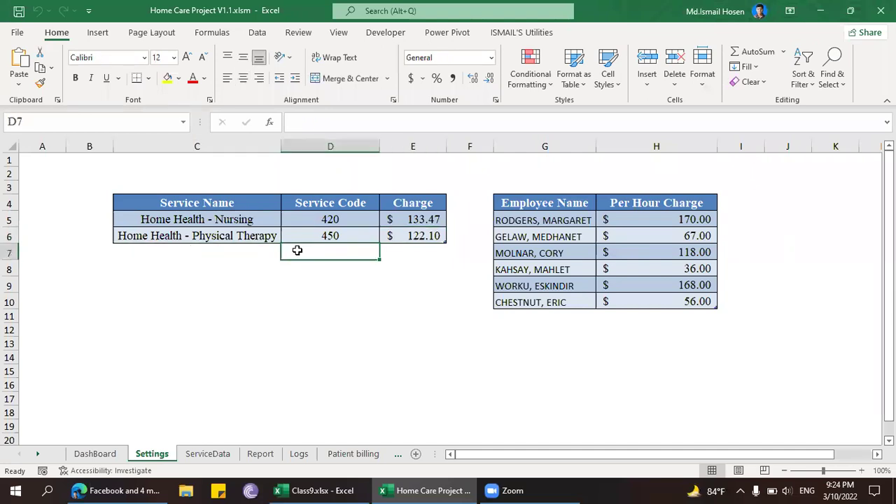
drag(217, 218, 221, 235)
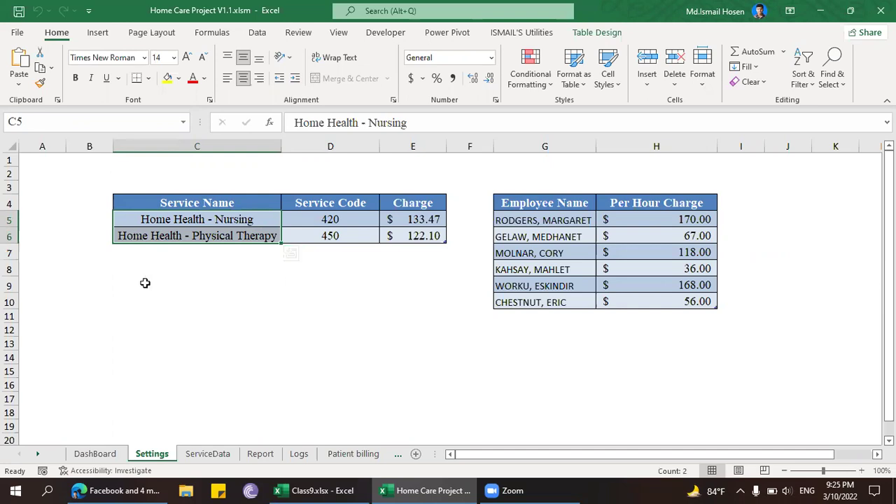
click(208, 252)
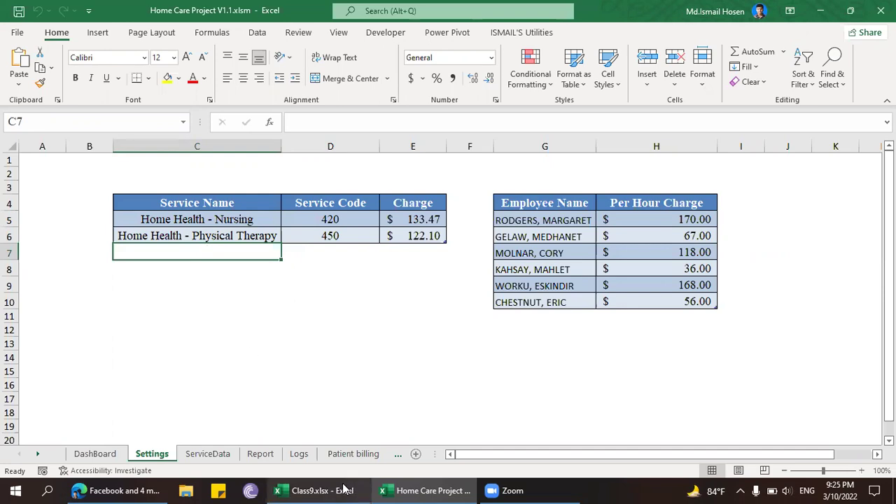
- Return to Class9.xlsx and add a student in row 13 with Physics 45, Chemistry 65 and Math 70
click(315, 490)
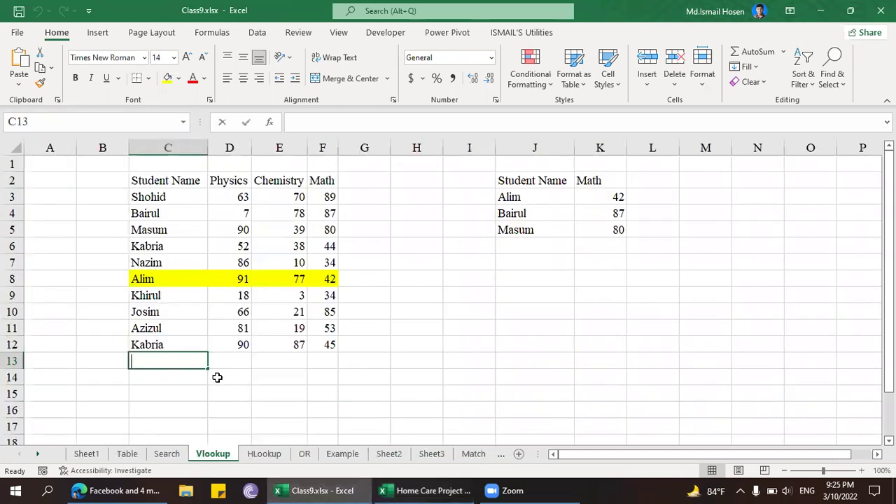
text(Ismail)
key(Tab)
text(45)
key(Return)
key(Up)
key(Right)
key(Right)
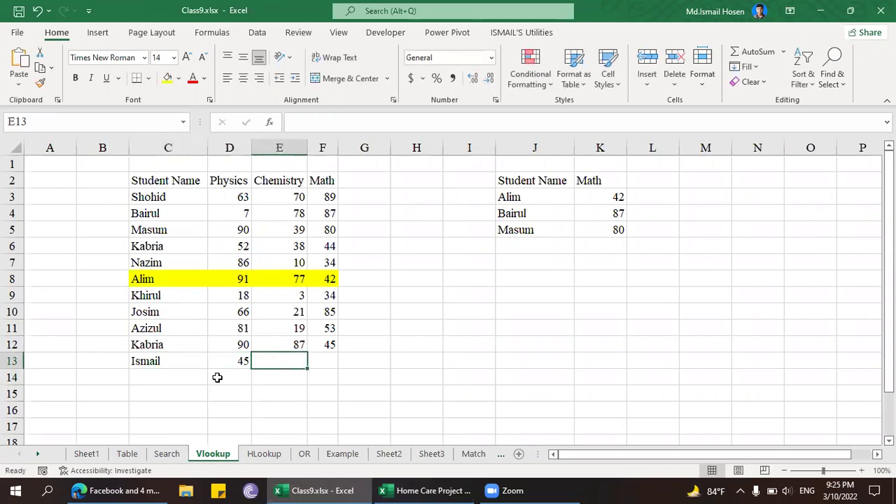
text(65)
key(Tab)
text(70)
key(Tab)
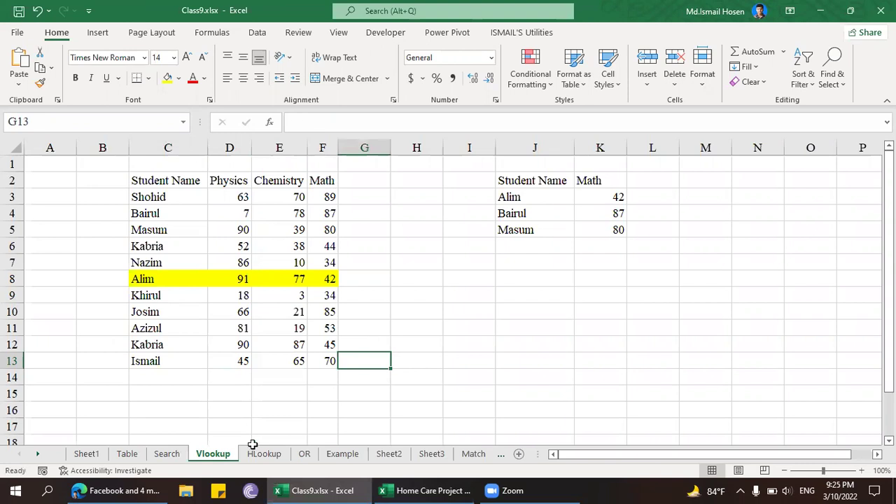
- Replace the lookup name in J3 with the newly added student's name
click(508, 197)
key(F2)
text(Ismail)
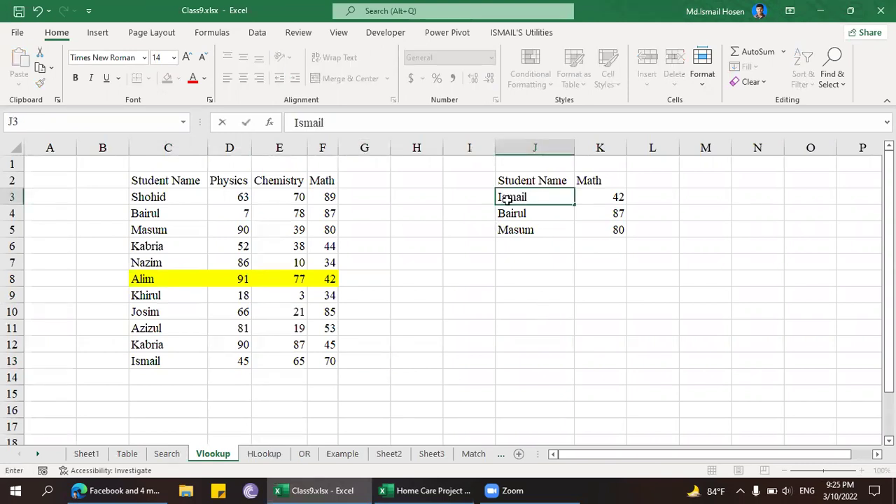
key(Return)
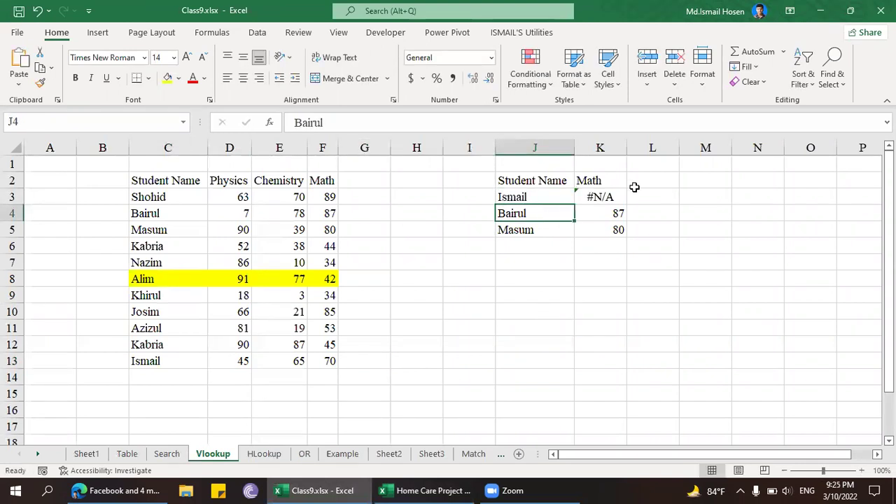
- Inspect the table array's end reference in the K3 VLOOKUP formula against the new row, leaving the formula as is
click(593, 197)
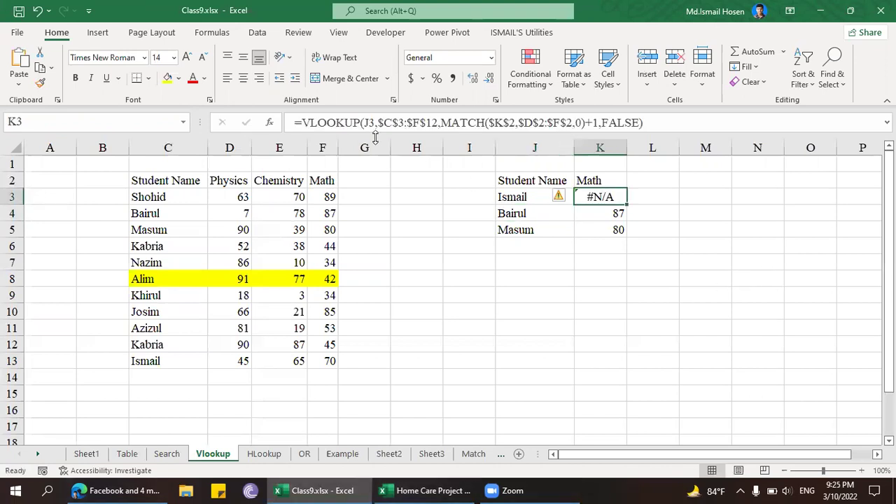
click(398, 123)
drag(406, 123, 438, 123)
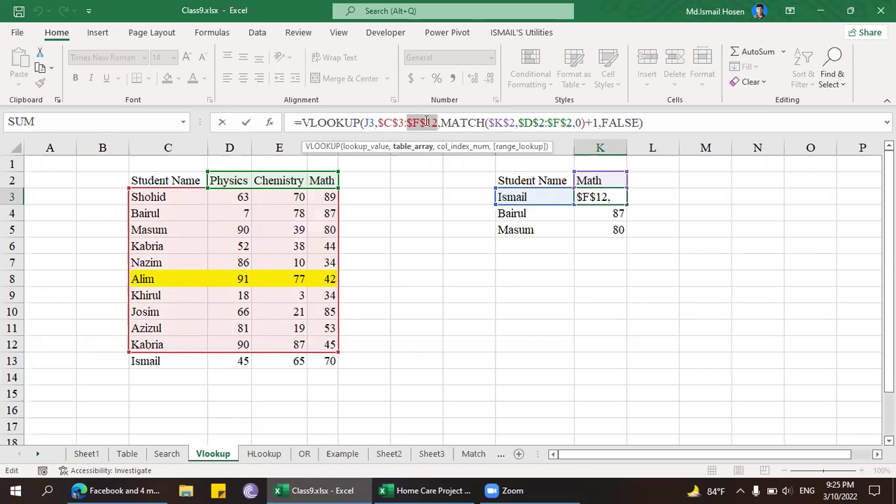
click(193, 356)
key(Escape)
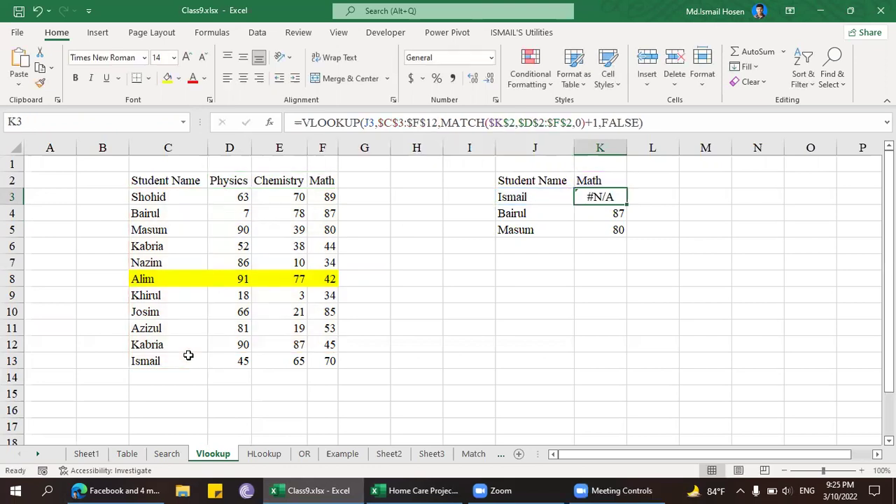
click(316, 334)
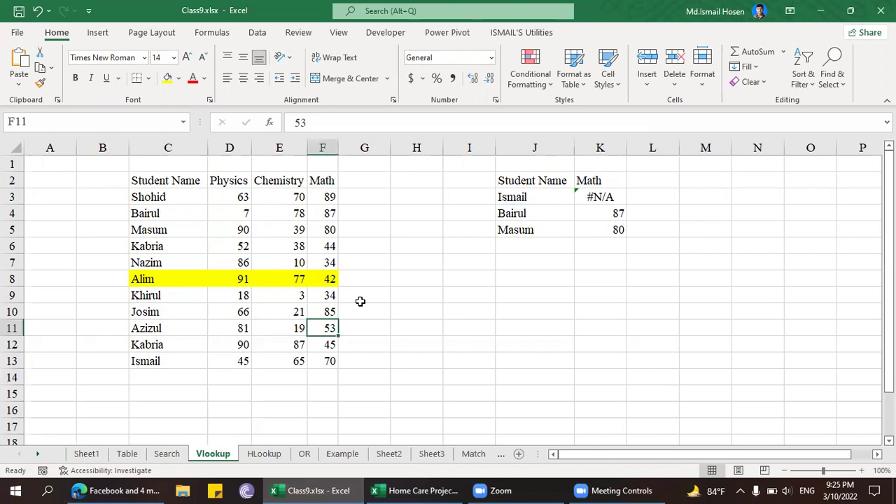
click(553, 210)
click(311, 223)
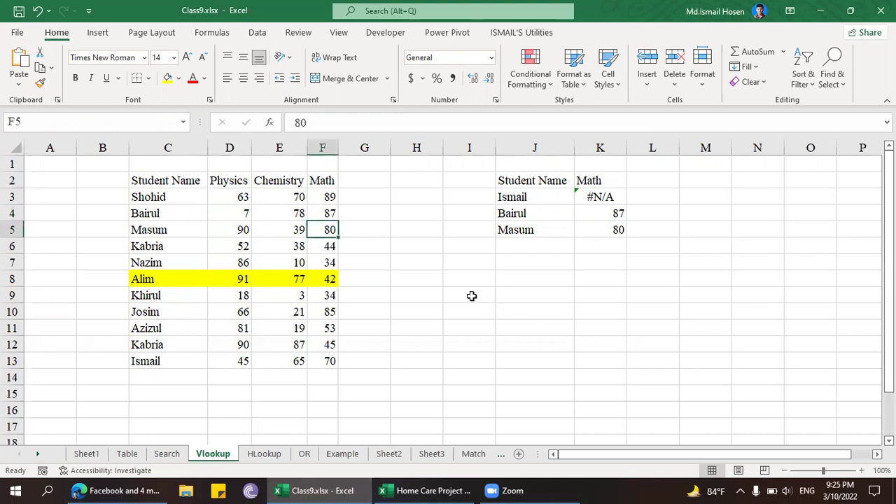
click(292, 260)
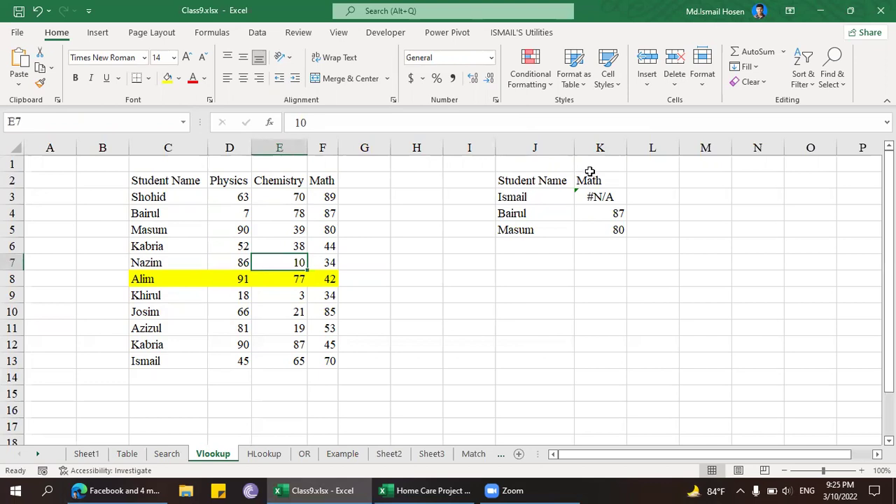
click(595, 195)
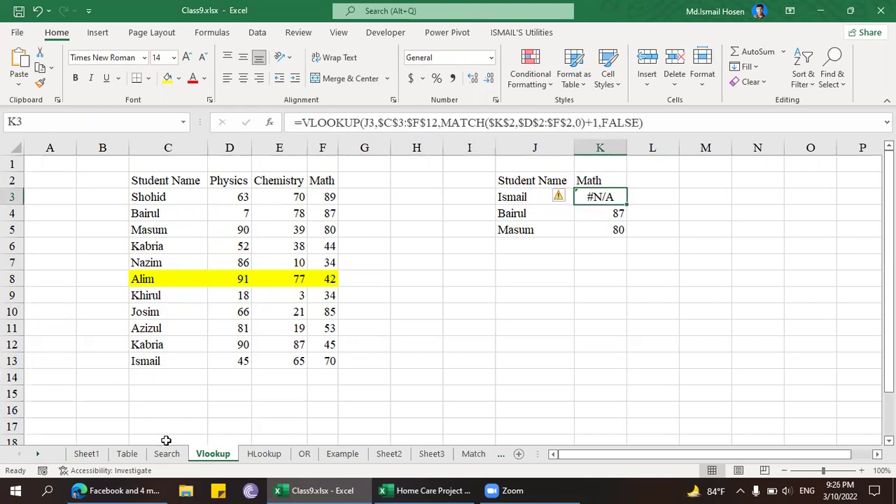
click(126, 453)
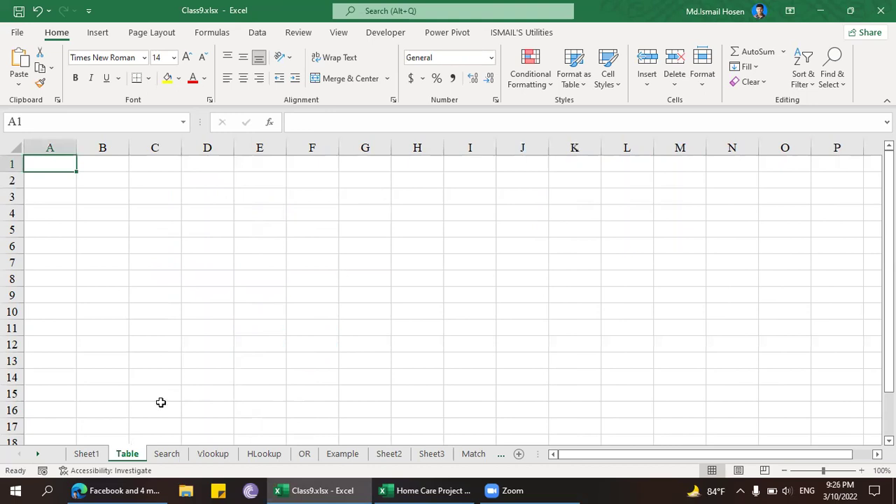
click(166, 453)
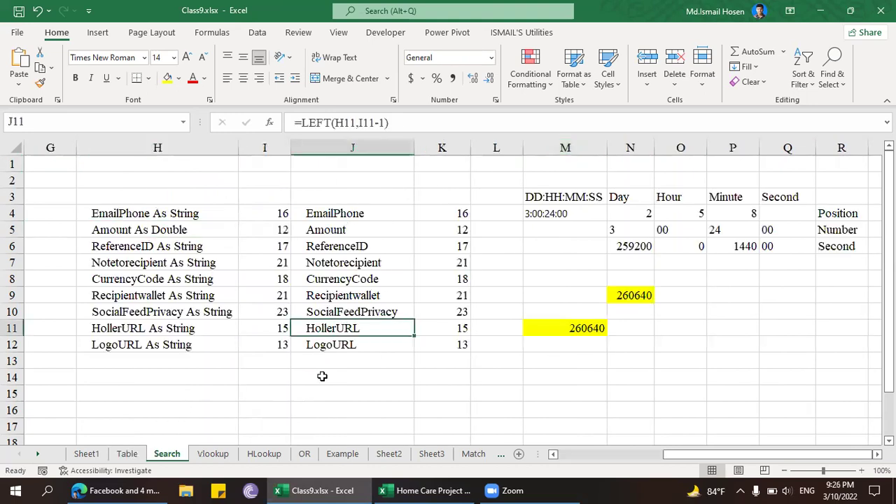
- Copy the student marks range C2:F13 from the Vlookup sheet to C3 of the Table sheet and auto-fit column C
click(213, 453)
drag(161, 182, 326, 364)
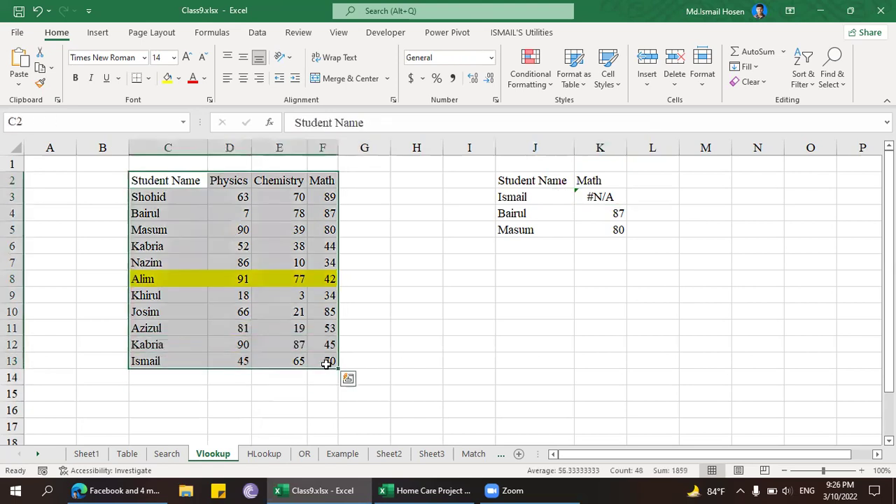
key(ctrl+c)
click(127, 453)
click(170, 205)
key(ctrl+v)
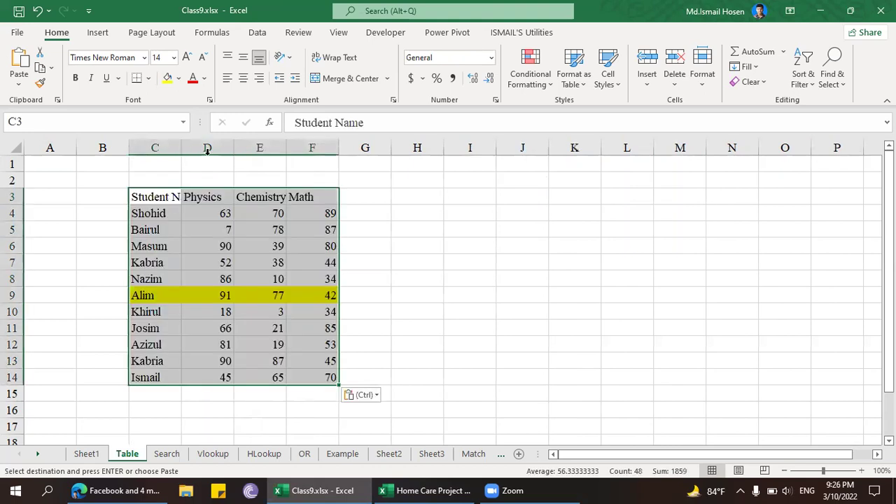
double_click(181, 148)
click(427, 201)
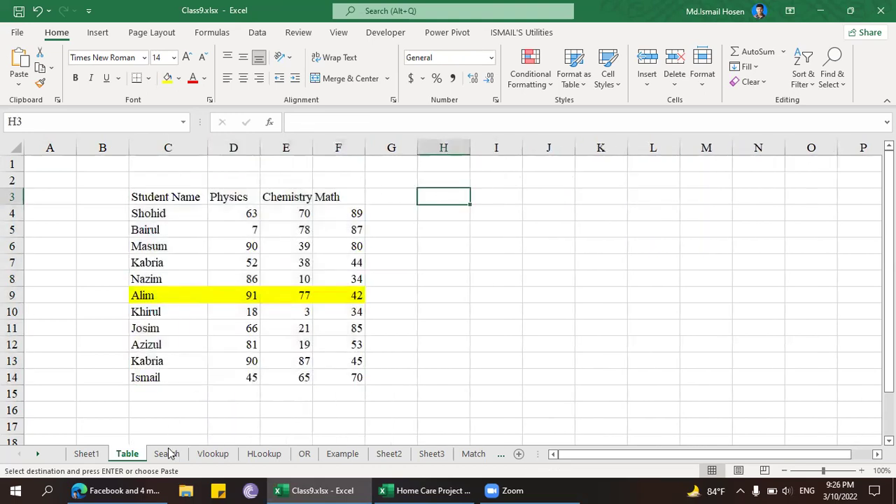
- Copy the Student Name and Math lookup block J2:K5 from the Vlookup sheet to J3 of the Table sheet
click(168, 454)
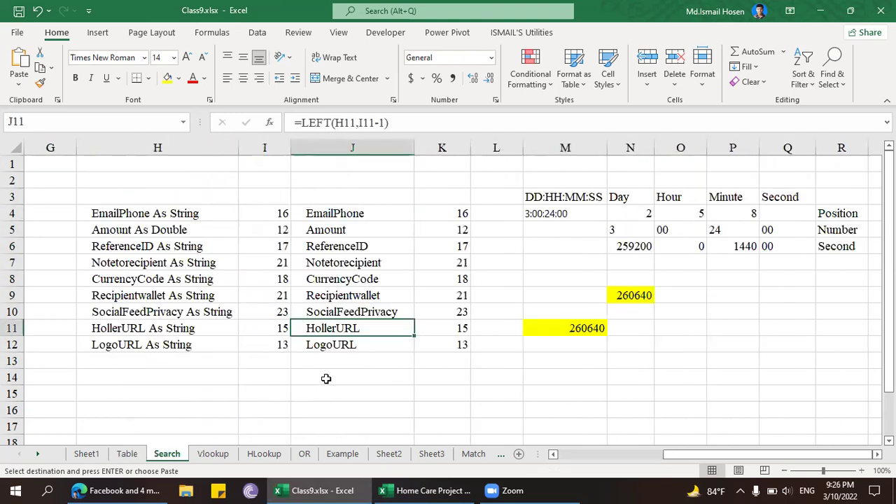
click(218, 456)
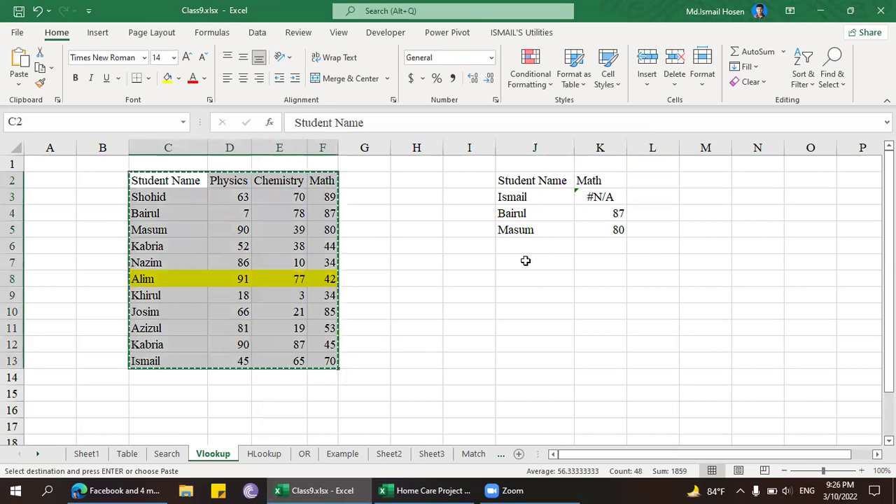
click(525, 260)
drag(630, 228, 603, 229)
drag(518, 185, 593, 228)
key(ctrl+c)
click(452, 245)
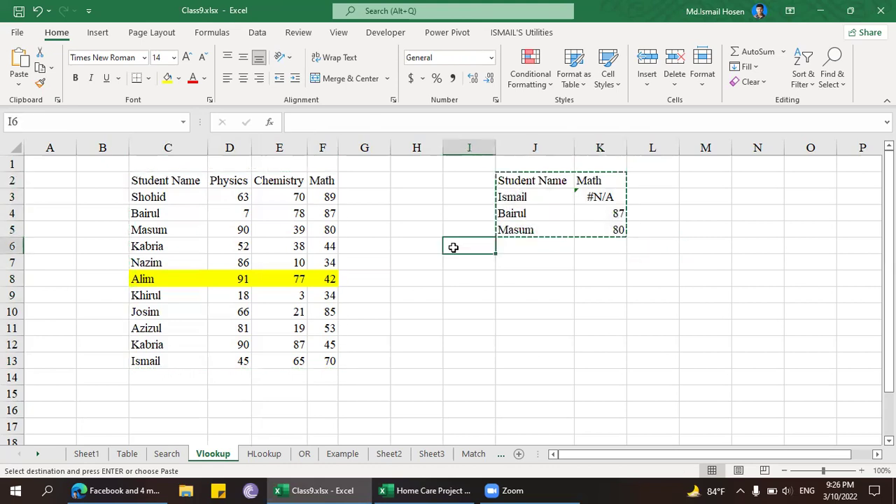
click(128, 456)
click(554, 197)
key(ctrl+v)
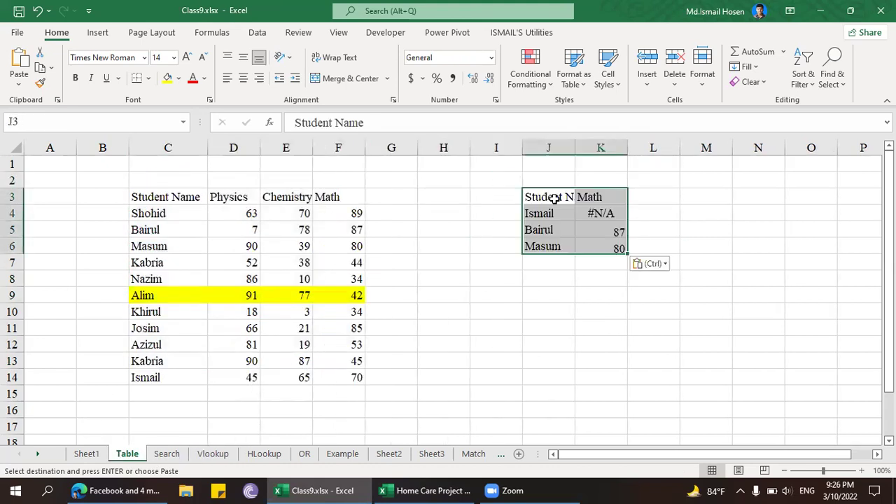
click(588, 260)
click(562, 234)
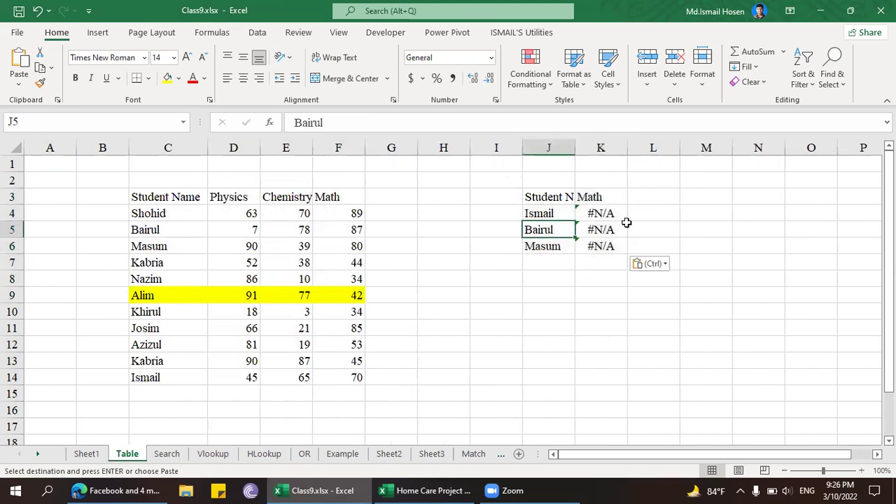
- Hide every sheet except Sheet1 and Table with the Sheet Formatter's Hide Invert Selection
click(91, 456)
ctrl+click(126, 455)
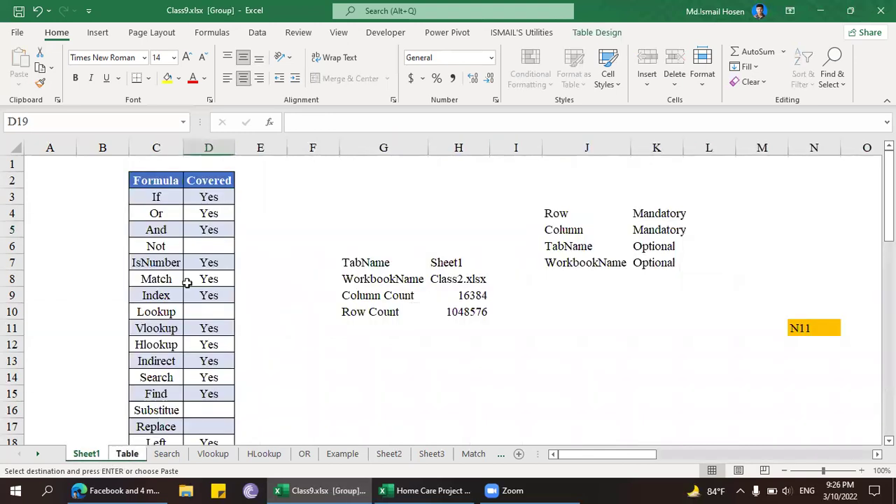
click(532, 32)
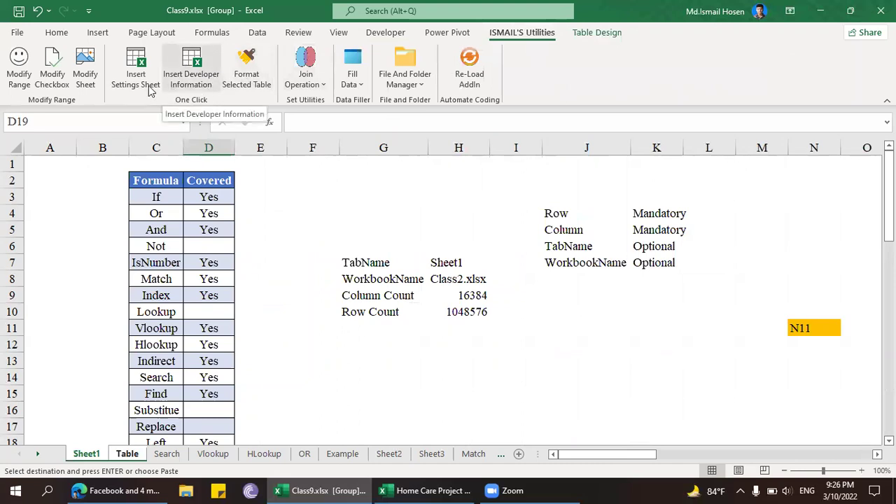
click(85, 70)
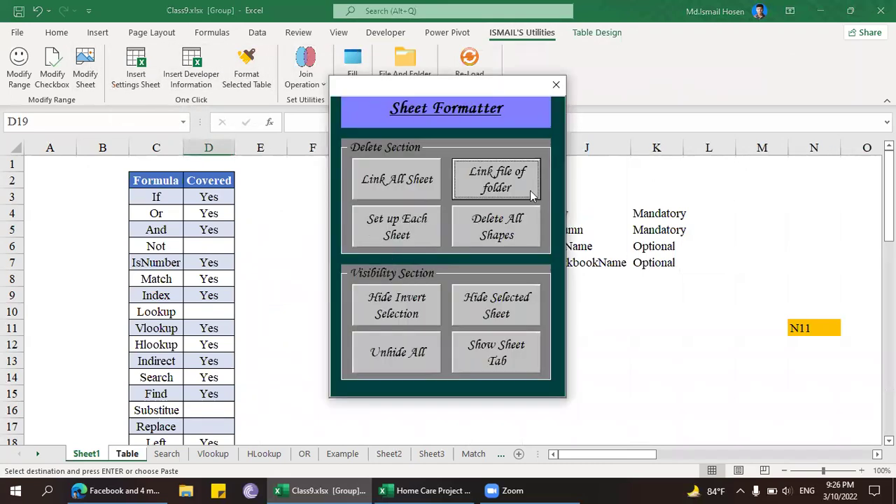
click(396, 308)
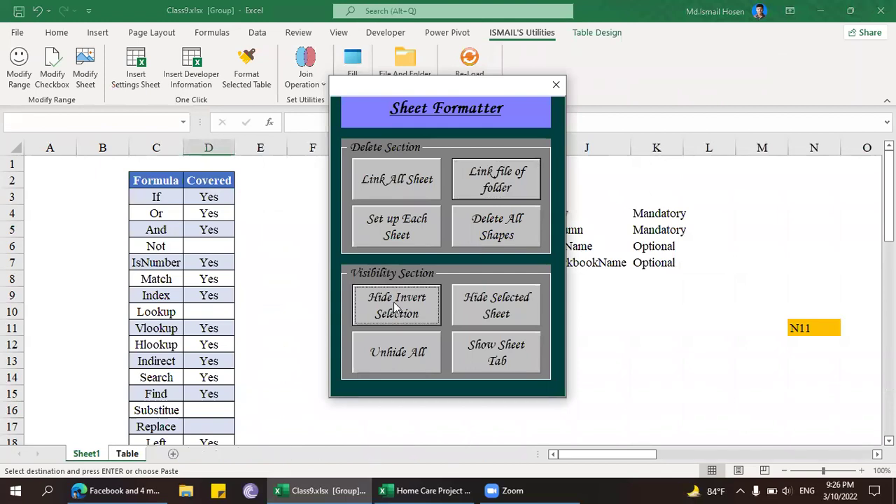
click(556, 85)
click(298, 265)
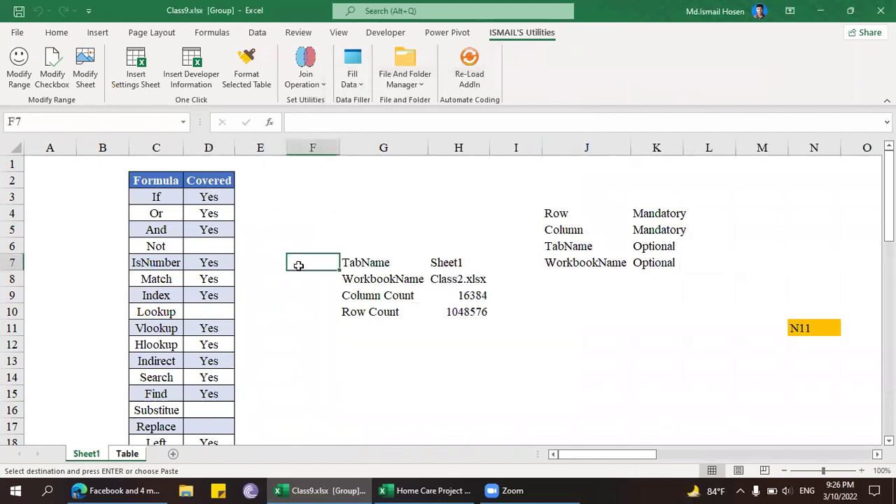
- Examine the copied VLOOKUP formulas in K4:K6 of the Table sheet and the ranges they reference
click(127, 454)
click(378, 311)
click(492, 265)
click(609, 212)
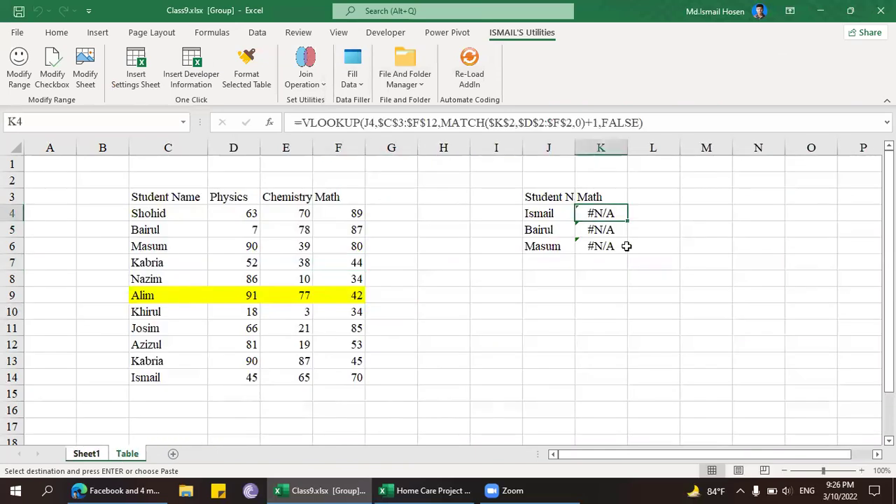
click(592, 231)
click(594, 214)
click(601, 193)
click(589, 213)
drag(592, 248, 591, 215)
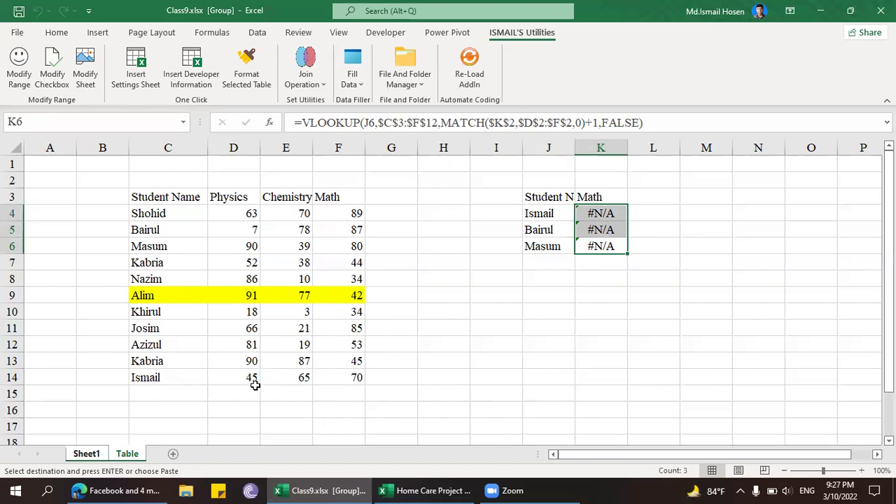
click(614, 217)
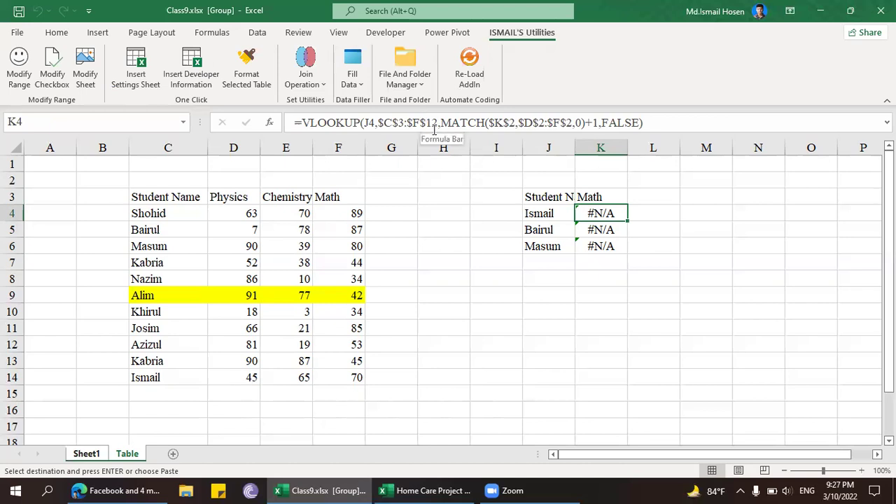
- Move the lookup block from J3:K6 to I4:J7 on the Table sheet
click(545, 196)
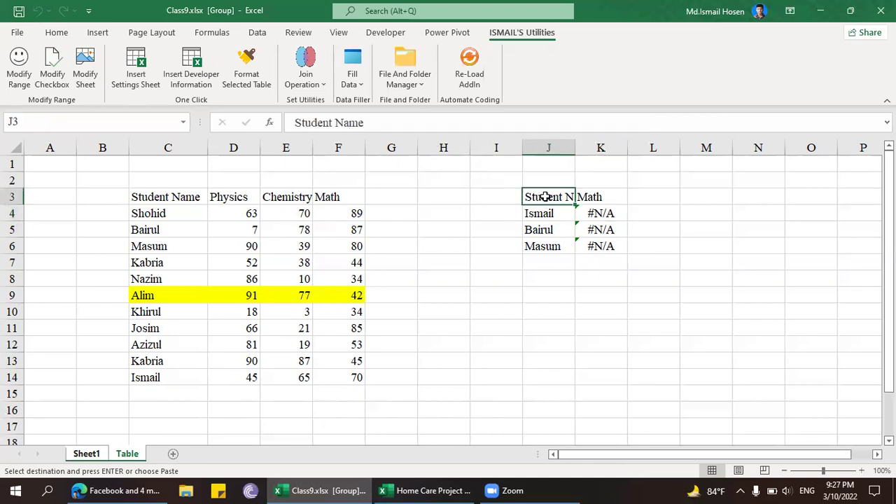
drag(560, 199, 536, 263)
click(425, 280)
click(549, 230)
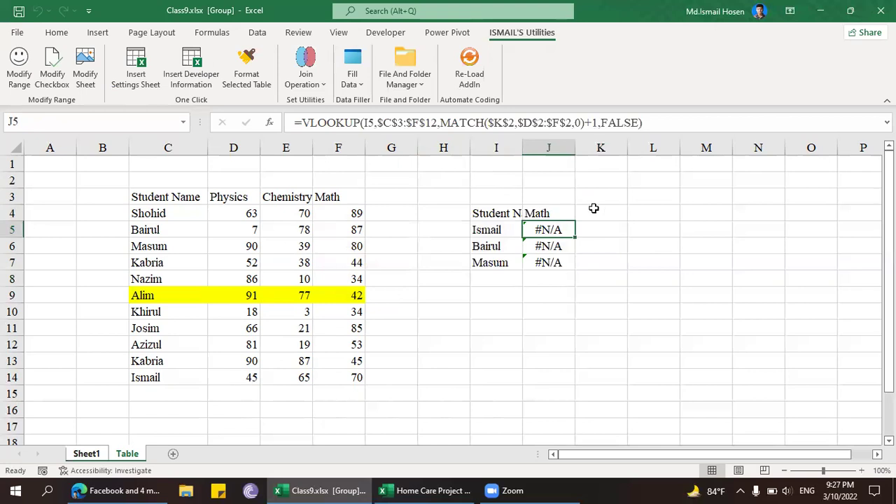
click(507, 246)
click(544, 227)
key(F2)
key(Escape)
text(=)
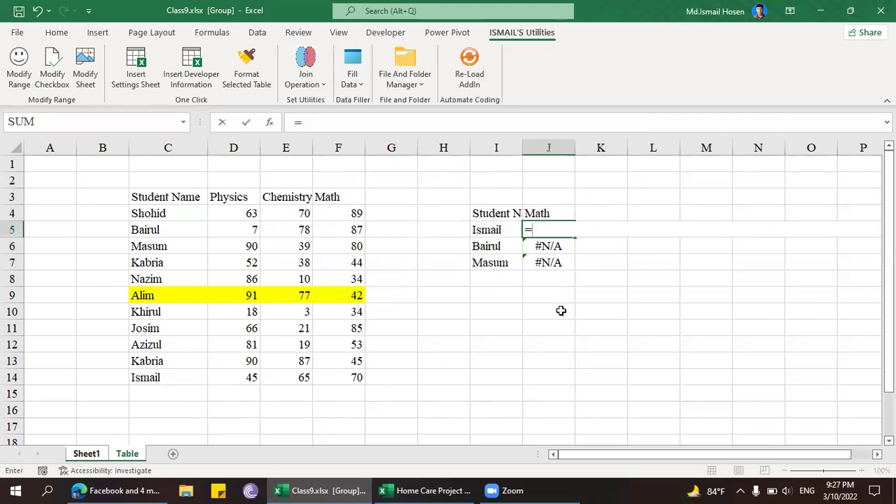
key(Escape)
click(544, 240)
- Examine the student marks data on the Table sheet and the rows below it
click(265, 284)
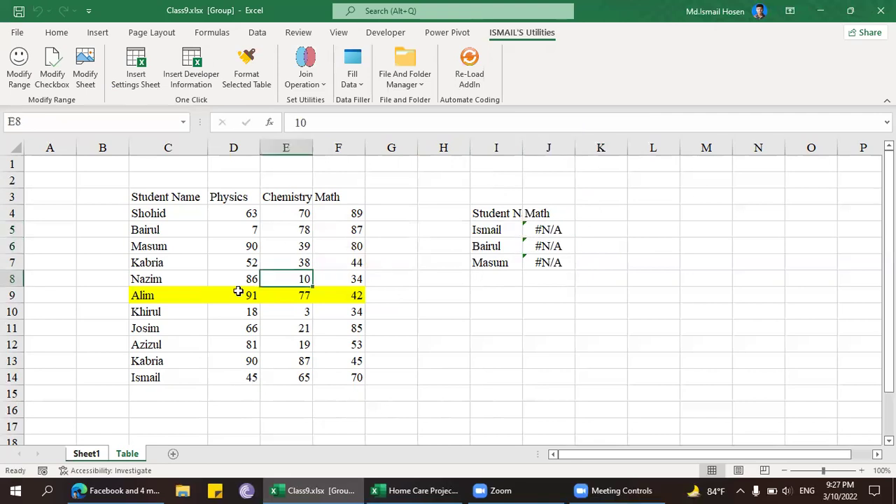
click(171, 251)
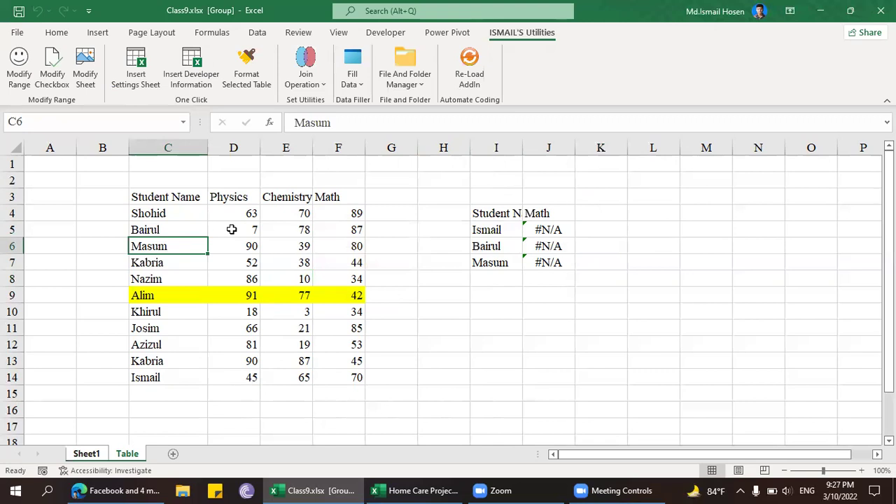
click(219, 230)
click(200, 212)
scroll(203, 209, down, 6)
scroll(168, 196, up, 5)
scroll(129, 176, up, 1)
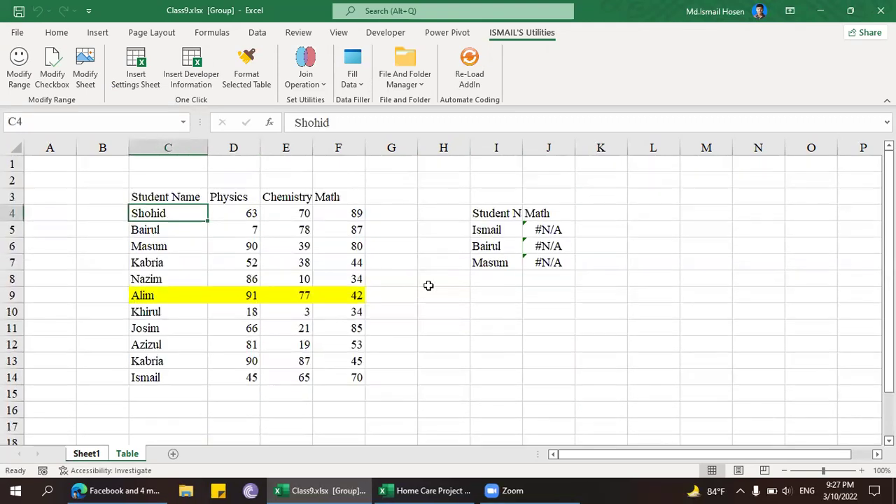
click(228, 216)
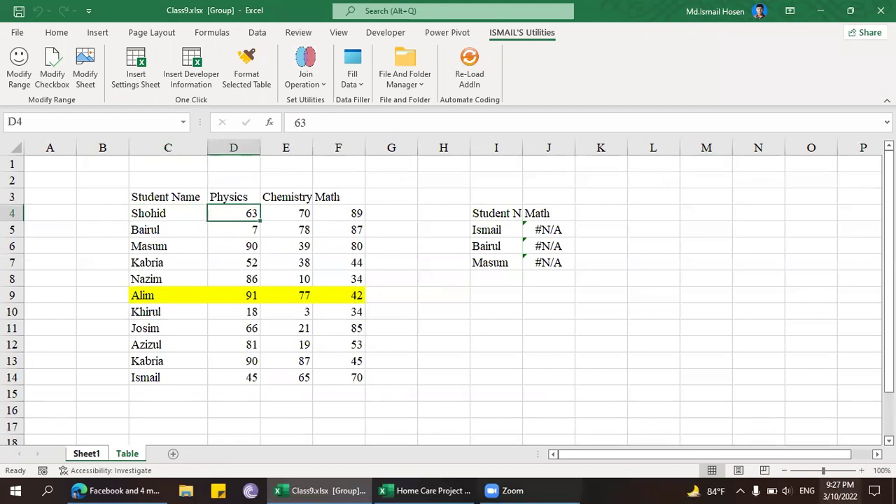
drag(187, 196, 333, 378)
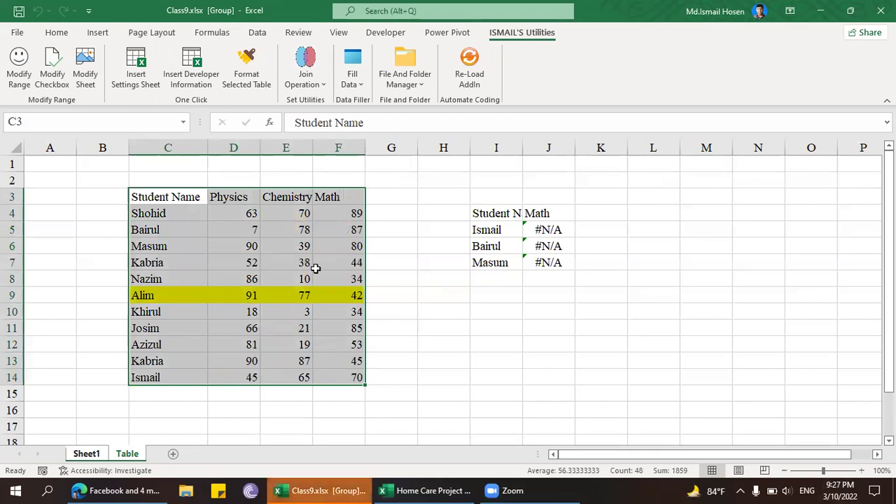
click(284, 258)
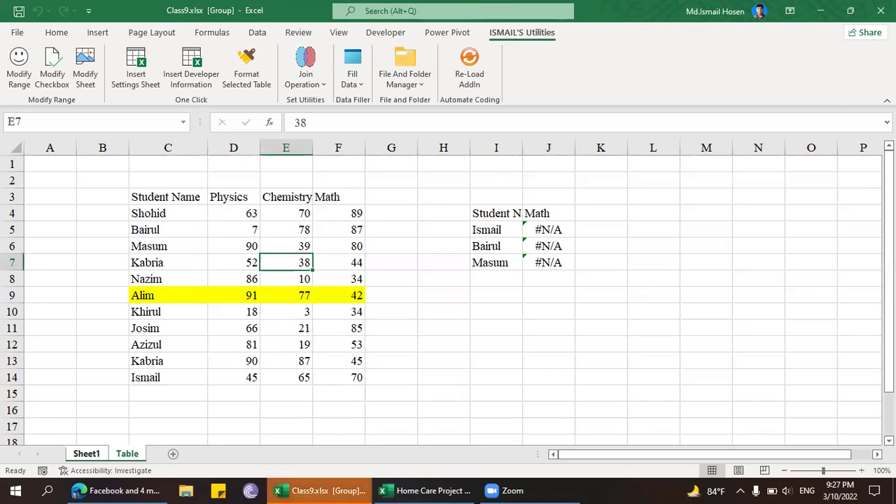
click(55, 32)
click(225, 265)
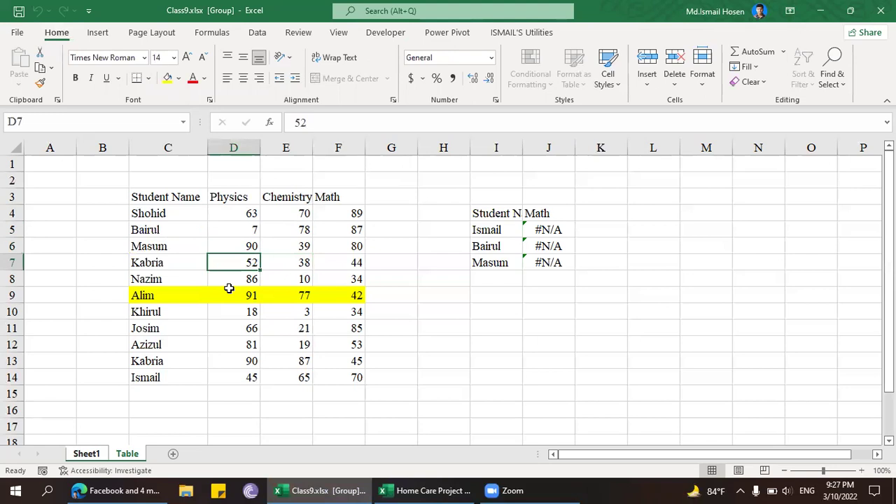
click(281, 272)
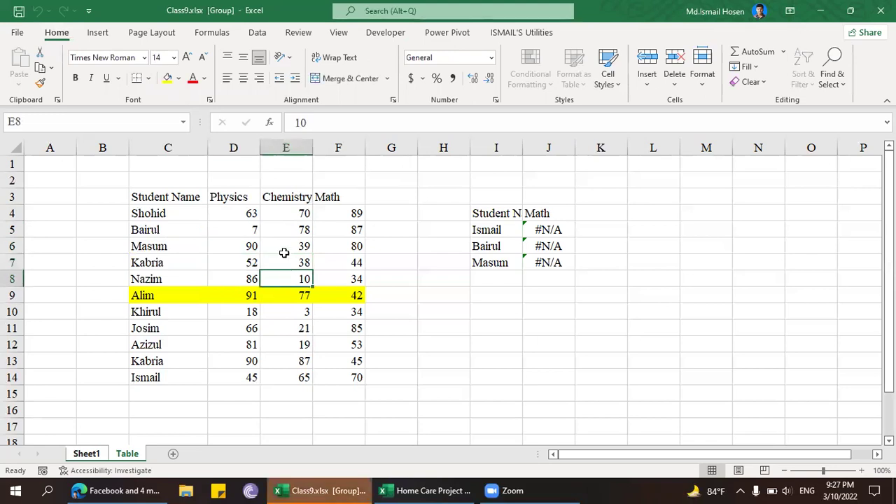
click(317, 243)
- Try to insert a table from the student marks range C3:F14
drag(150, 205, 285, 278)
click(270, 337)
click(194, 203)
shift+click(352, 372)
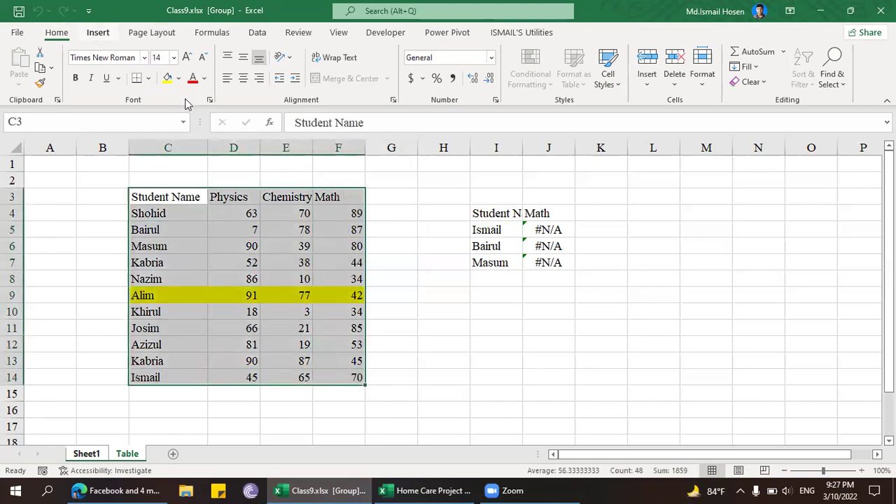
click(97, 32)
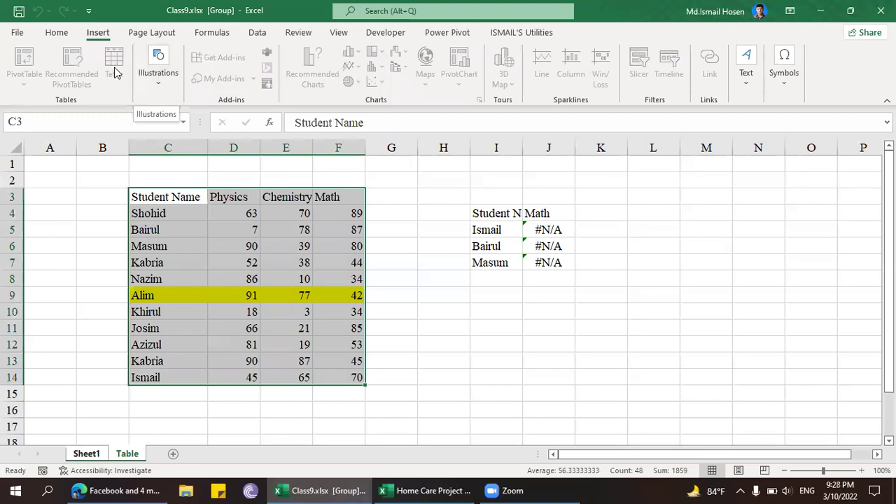
click(53, 33)
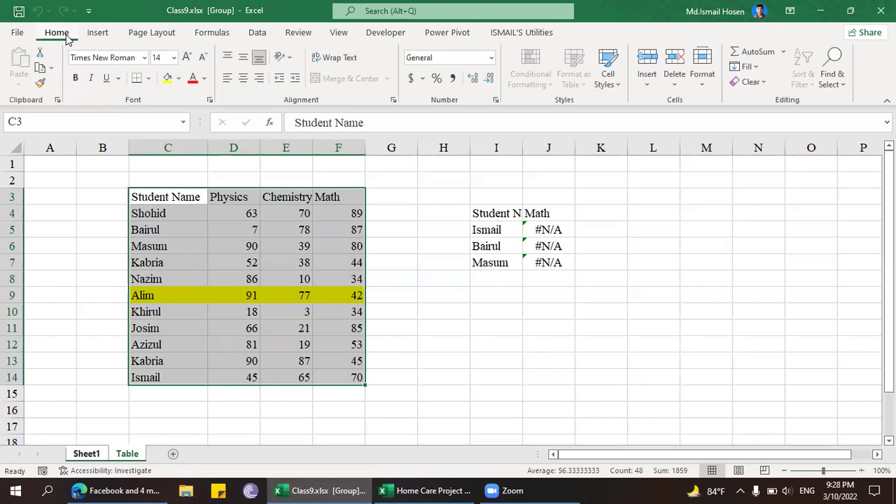
click(95, 35)
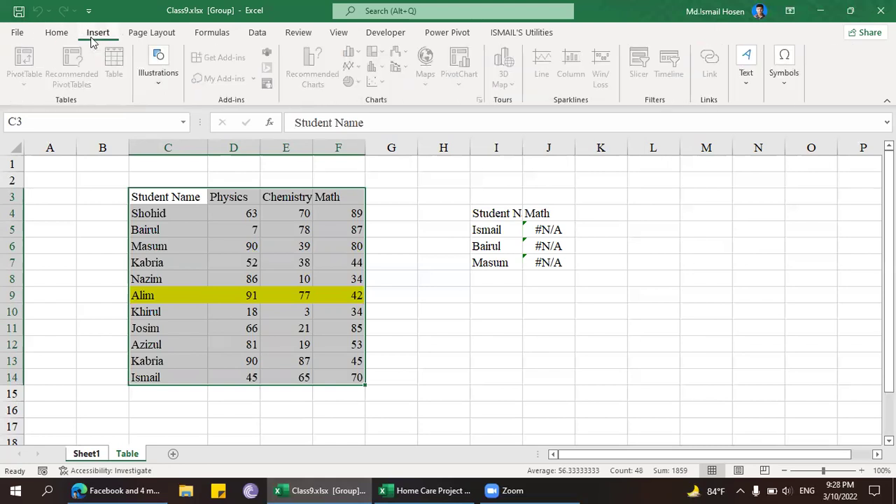
click(168, 85)
click(169, 87)
click(304, 279)
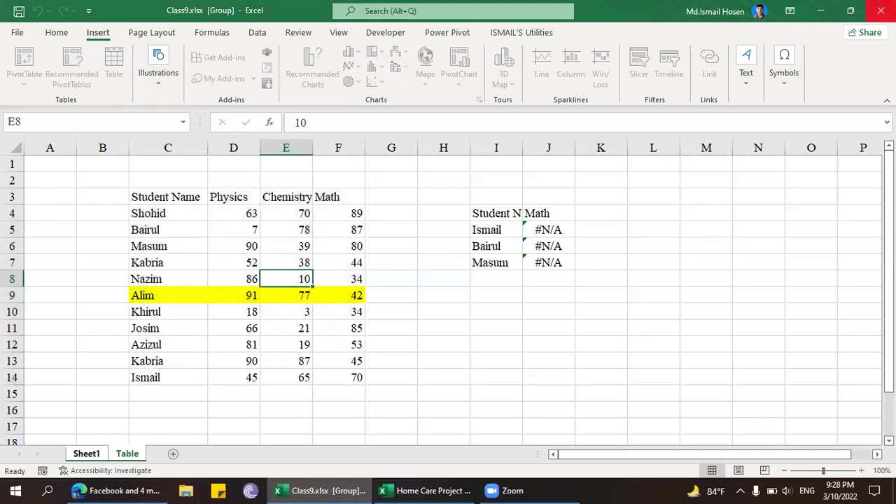
- Close the Class9.xlsx and Home Care Project V1.1.xlsm workbooks and relaunch Excel
key(ctrl+w)
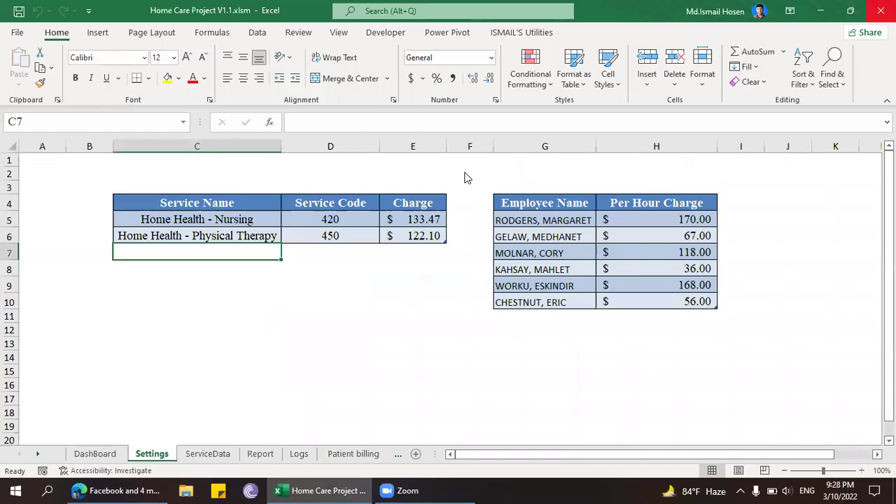
key(alt+F4)
click(285, 490)
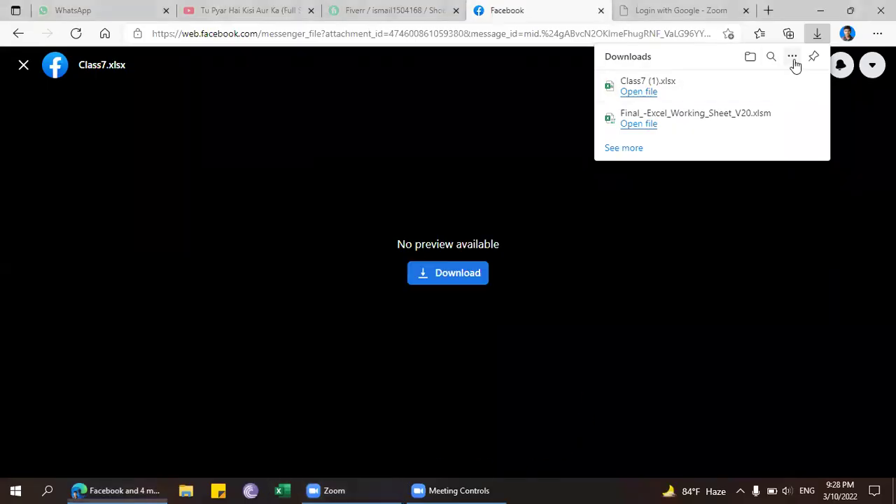
- Clear the entire download history in the web browser
click(792, 58)
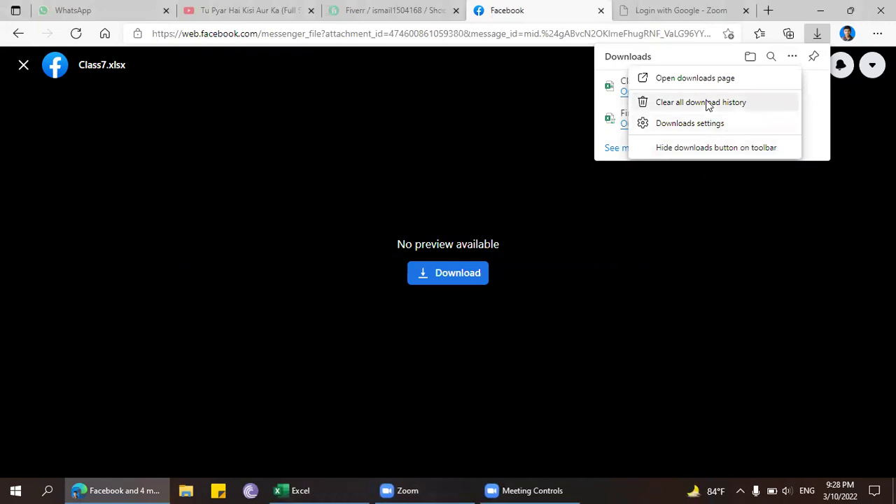
key(Return)
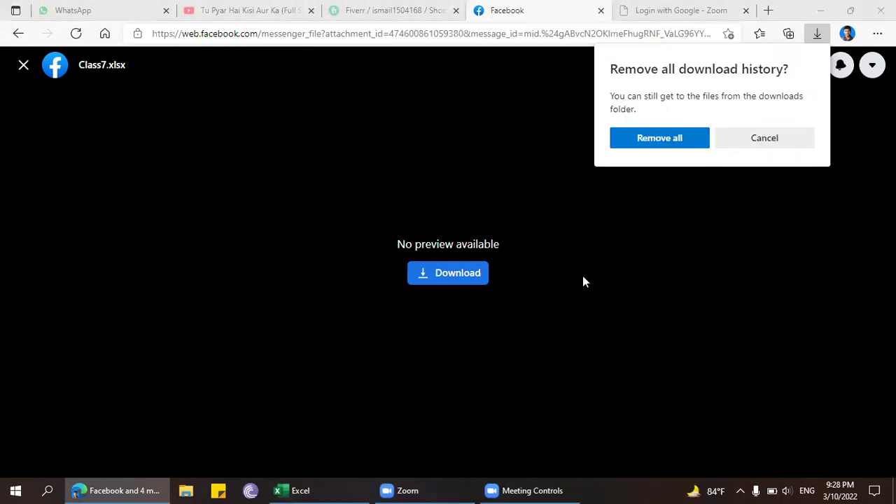
key(Return)
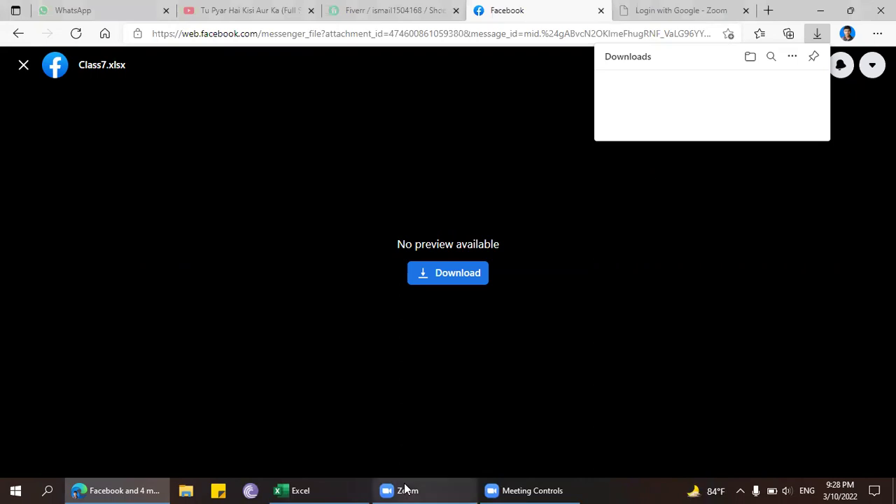
- Switch to Excel, reopen Class9.xlsx and ungroup the Sheet1 and Table worksheets
click(344, 488)
click(275, 347)
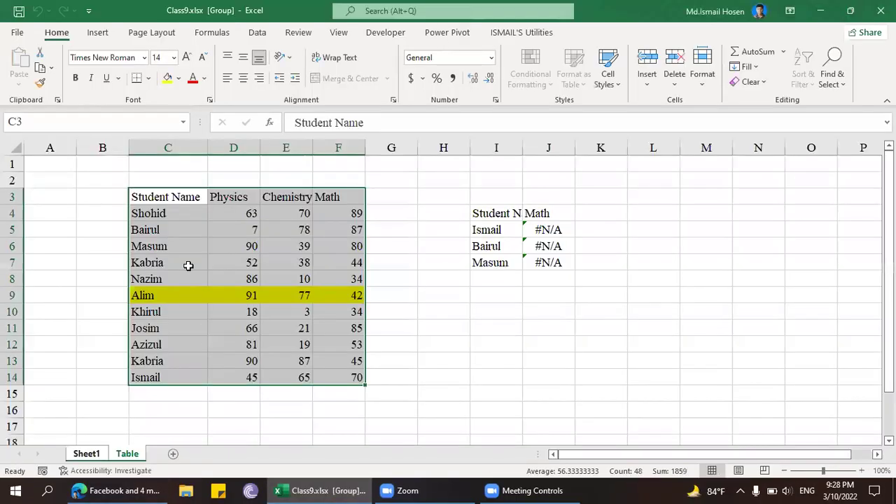
click(204, 227)
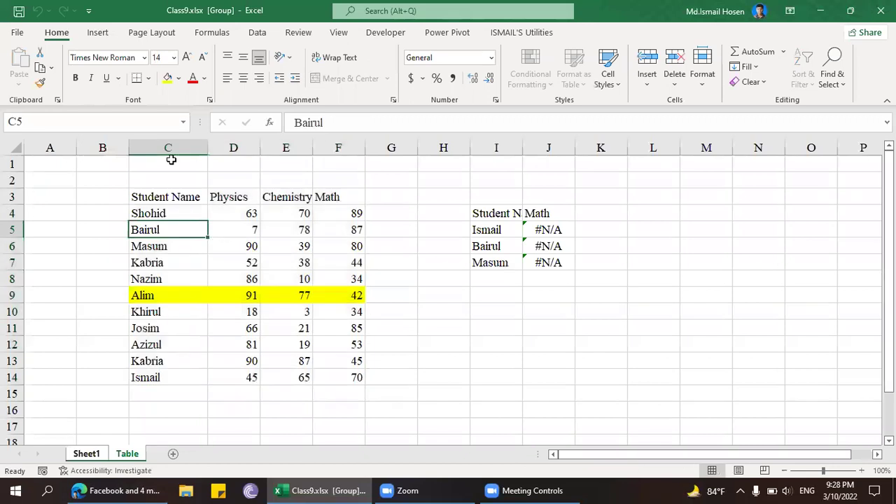
click(261, 229)
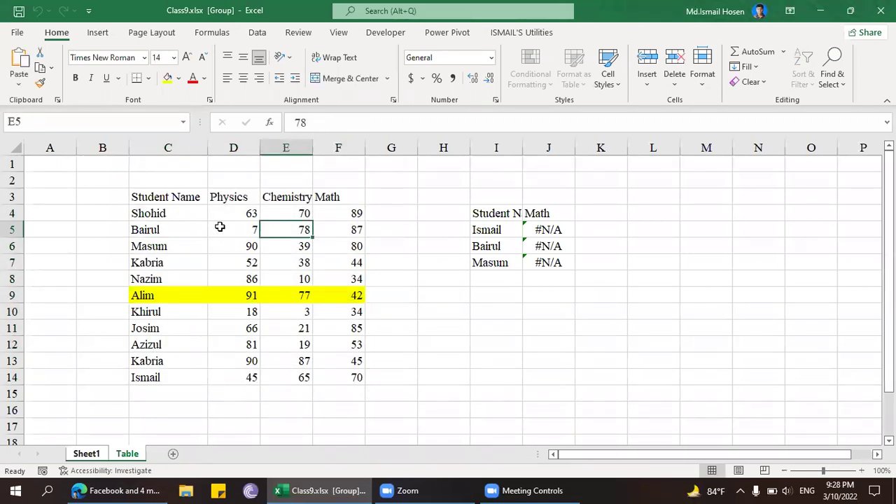
click(235, 213)
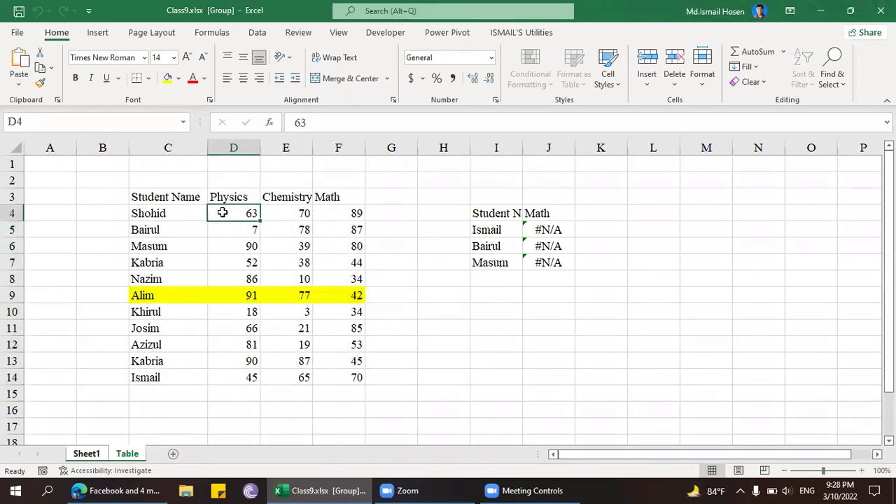
click(126, 454)
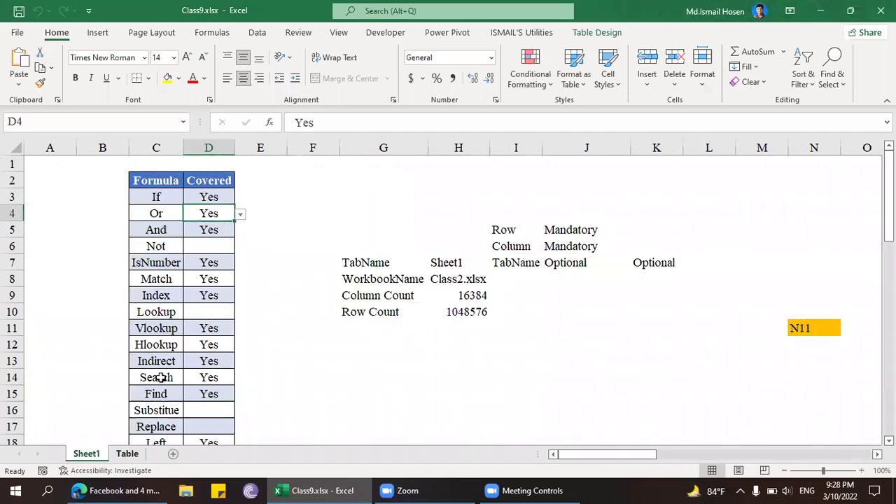
click(202, 264)
key(ctrl+t)
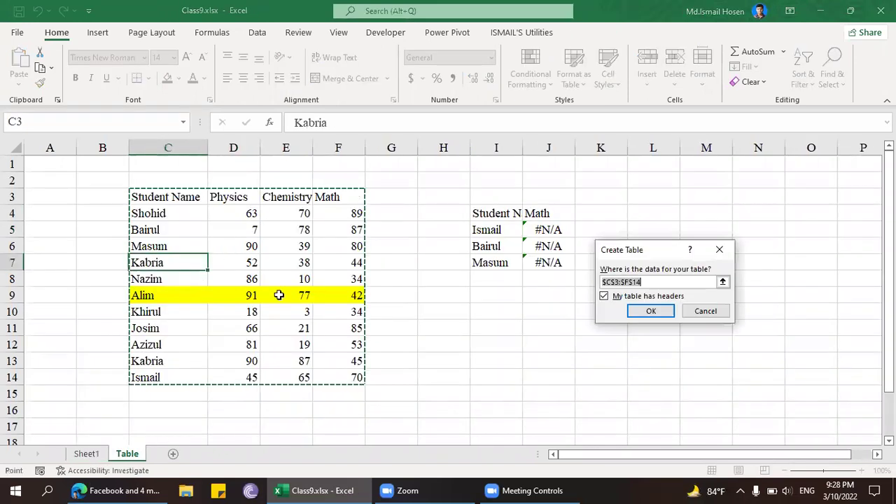
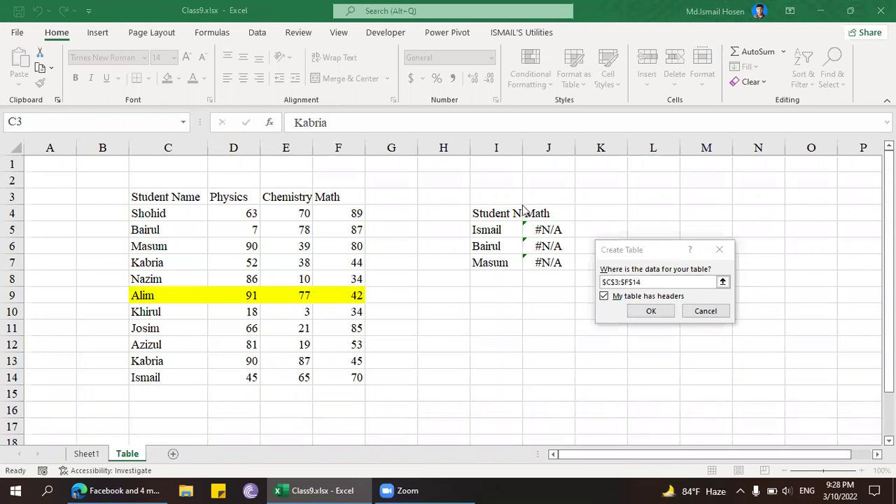
click(719, 249)
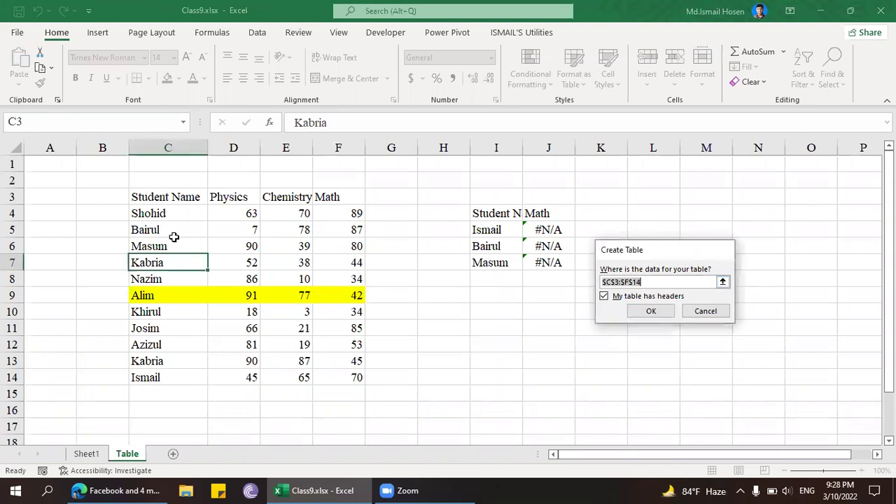
click(234, 227)
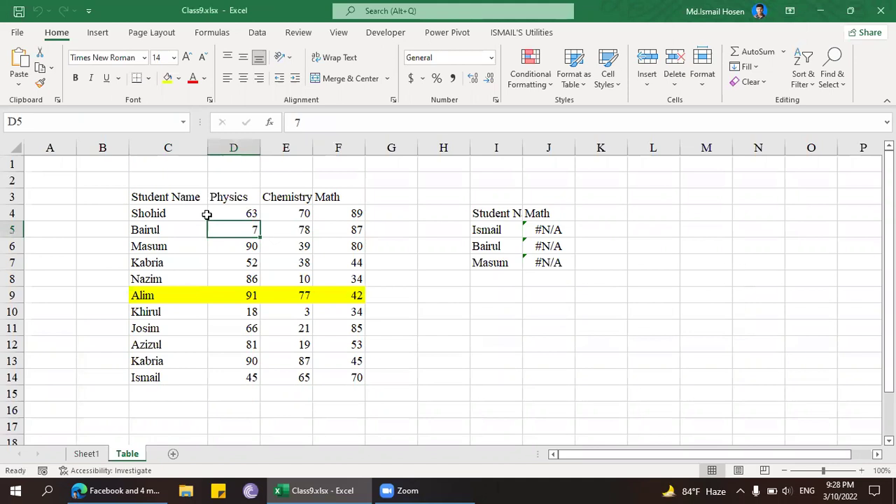
click(257, 265)
click(98, 32)
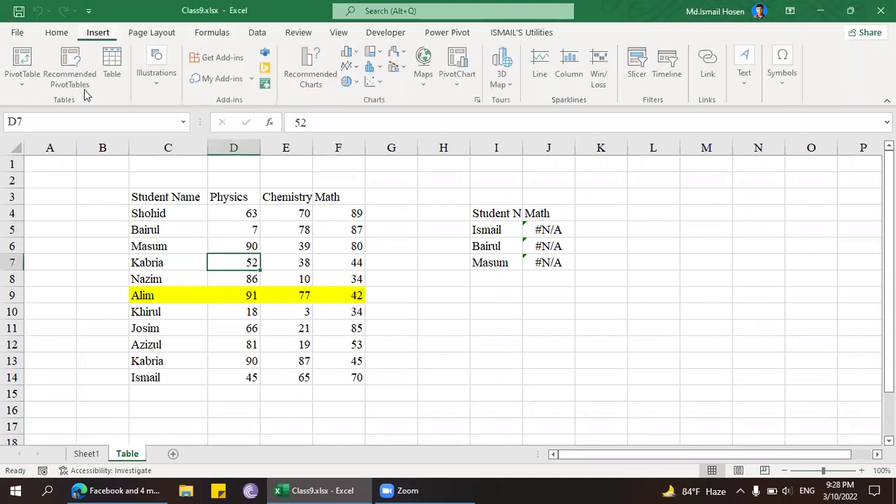
click(111, 67)
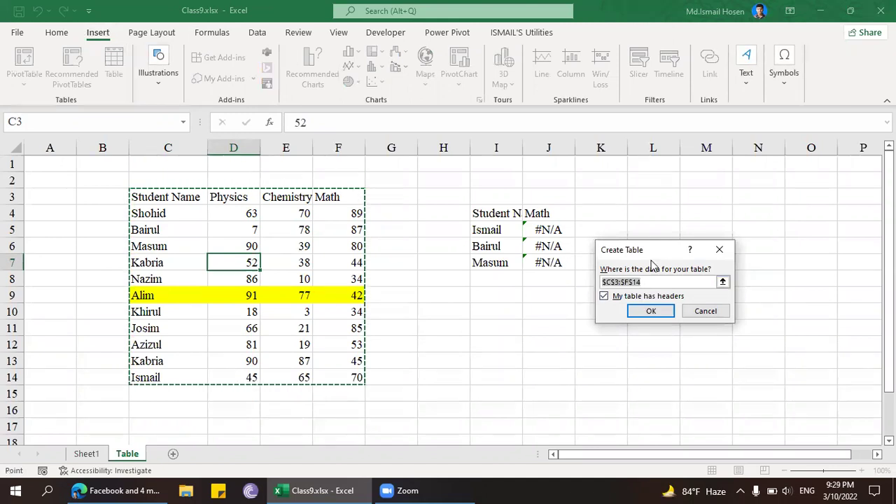
click(719, 249)
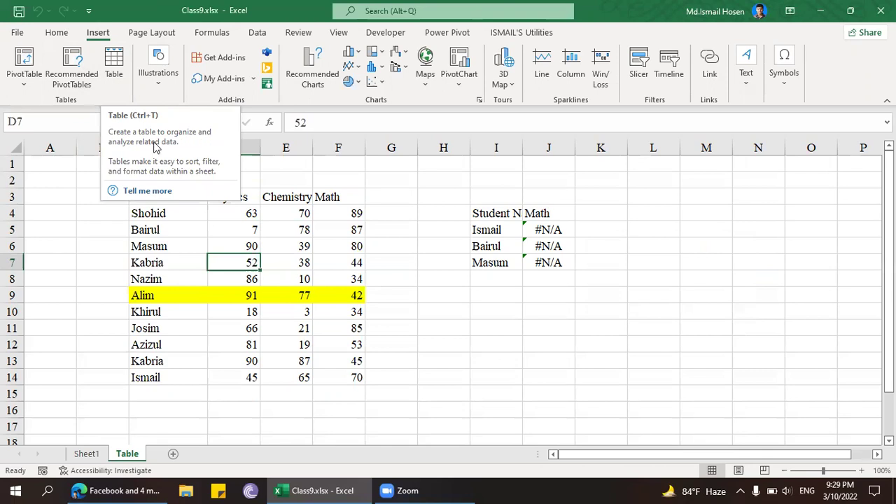
- Convert the student marks range C3:F14 on the Table sheet into a table with headers
click(281, 259)
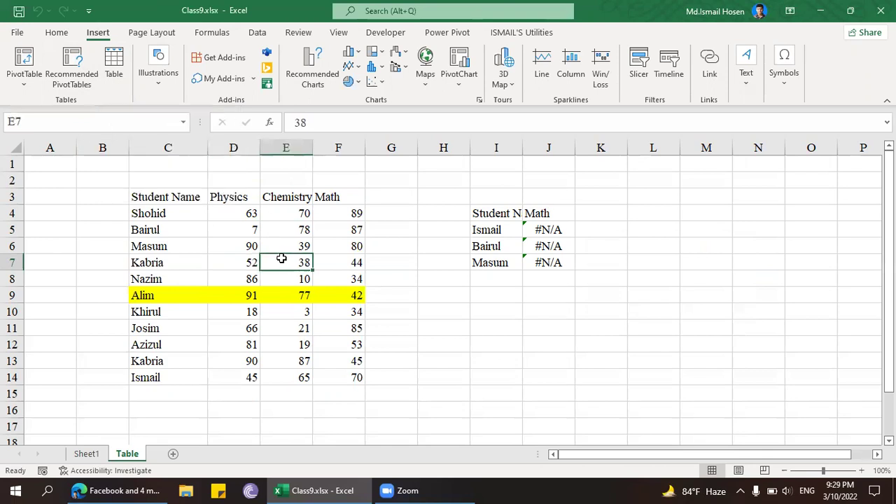
key(ctrl+t)
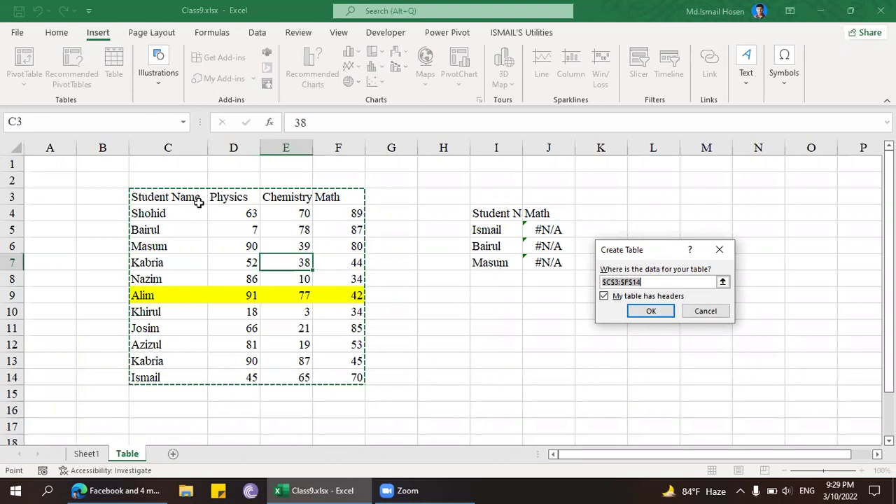
click(651, 310)
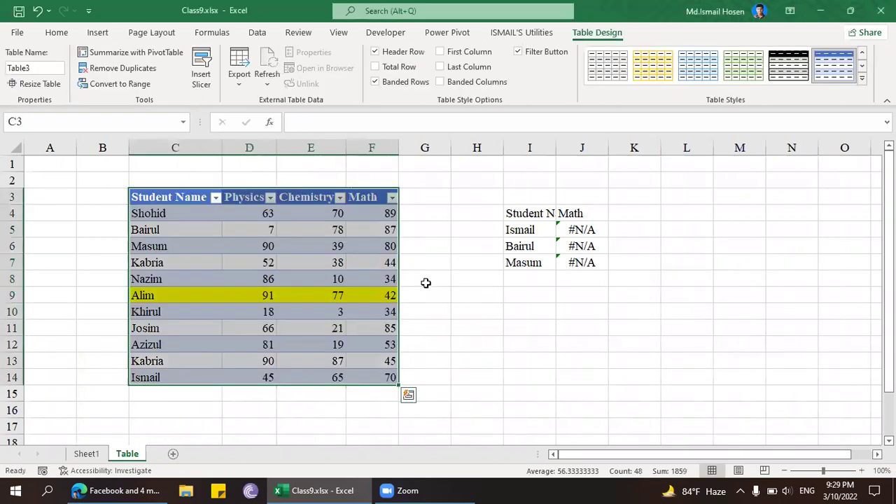
- Widen column I so the lookup list's Student Name header fits
click(377, 281)
click(368, 244)
click(575, 228)
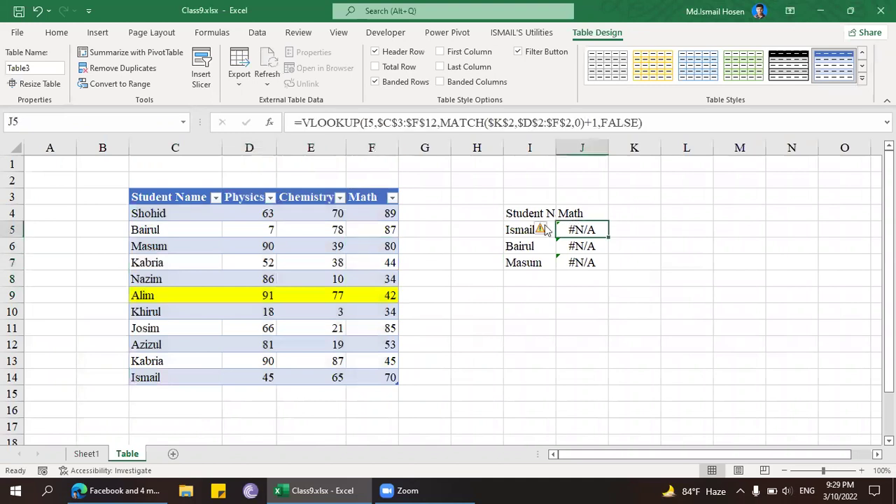
drag(555, 150, 577, 150)
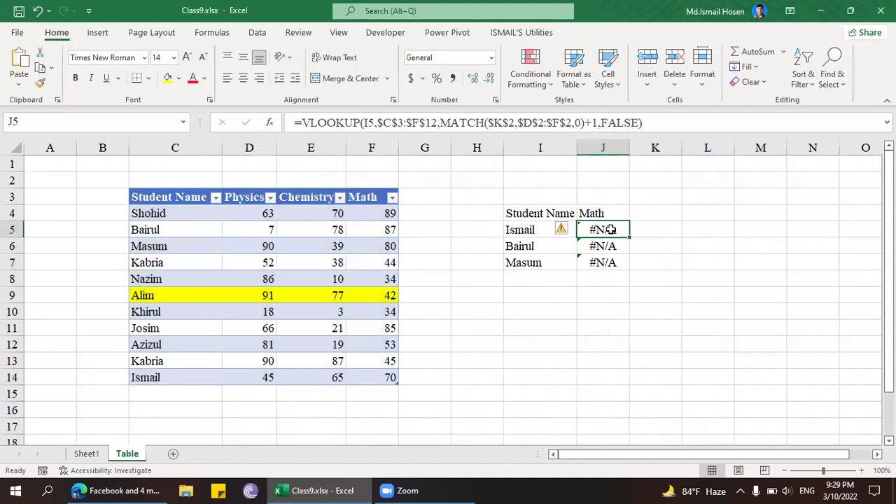
- Start an INDEX formula in J5 of the lookup list with all data rows of the marks table, Table3, as the array
text(=)
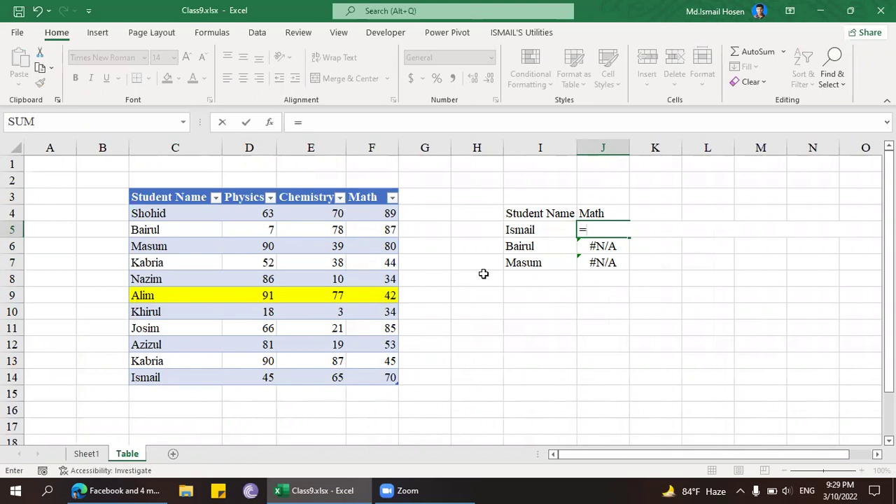
text(ind)
key(Tab)
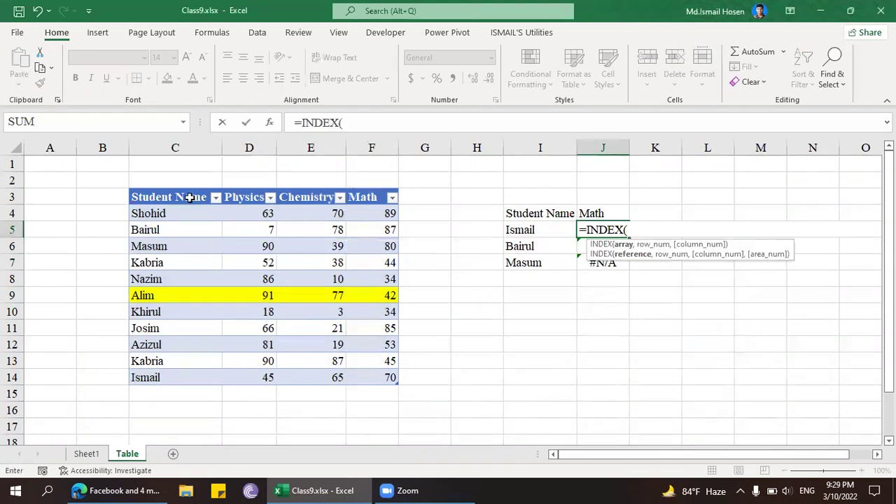
drag(157, 210, 382, 376)
text(,)
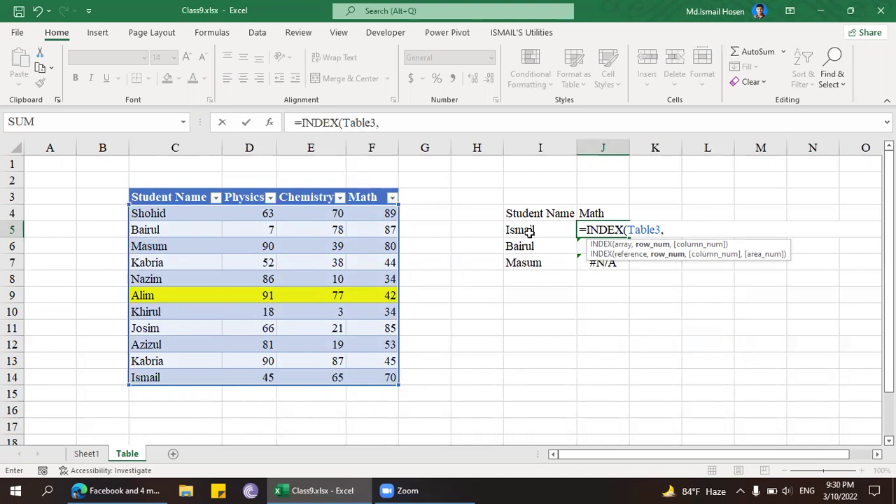
- Add a MATCH of I5 against the table's Student Name column with match type 0 as the INDEX row number
text(mat)
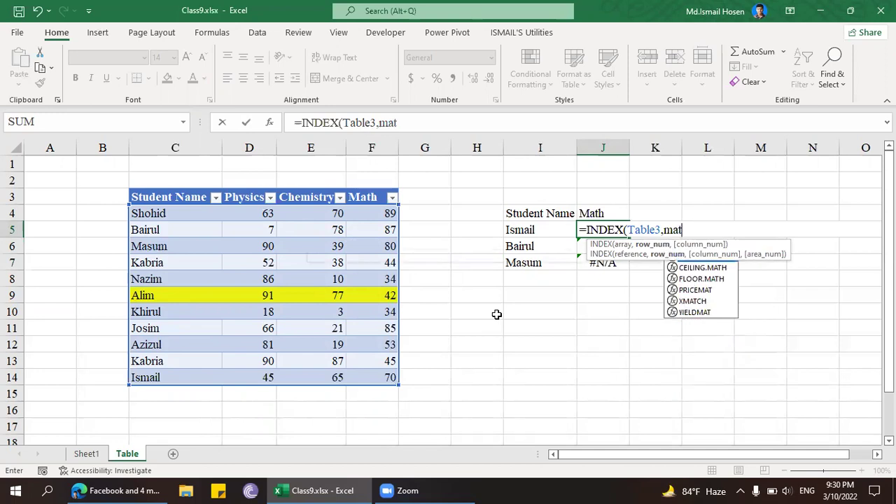
key(Tab)
click(545, 232)
text(,)
drag(170, 216, 164, 378)
text(,)
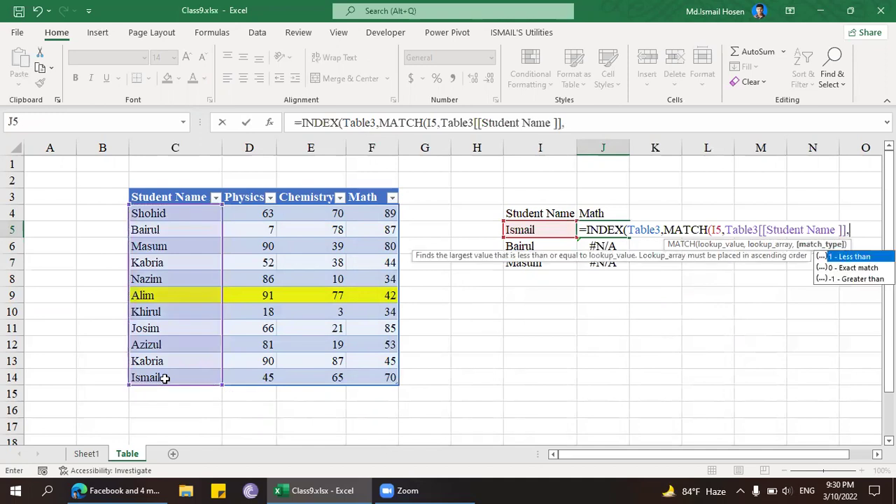
text(0))
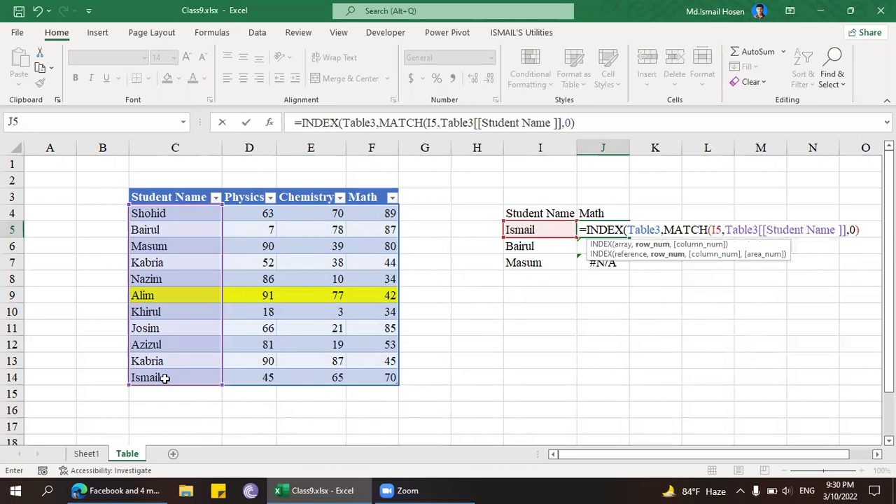
text(,)
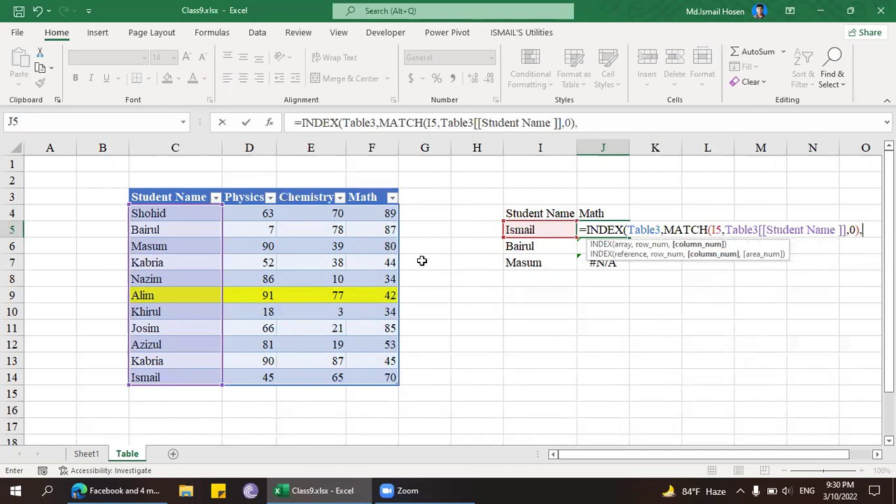
- Complete J5's formula with an exact MATCH of J4 against the table's Physics to Math headers as the column number
text(matc)
key(Tab)
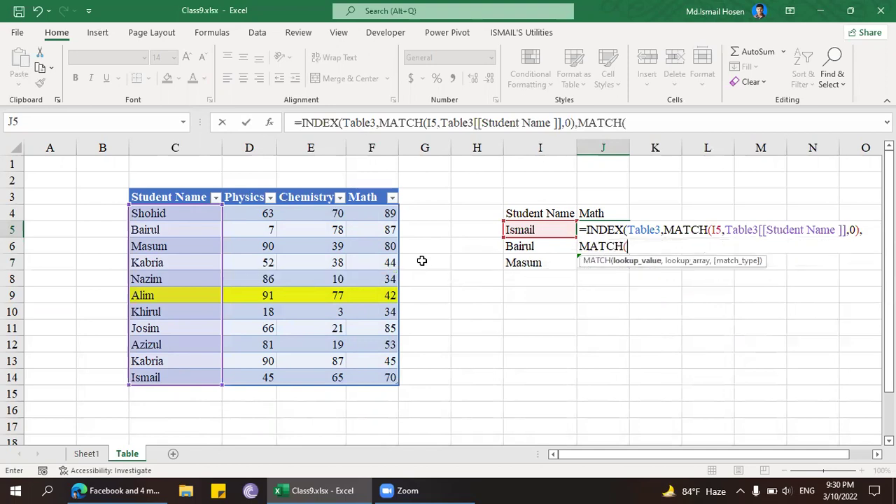
click(598, 215)
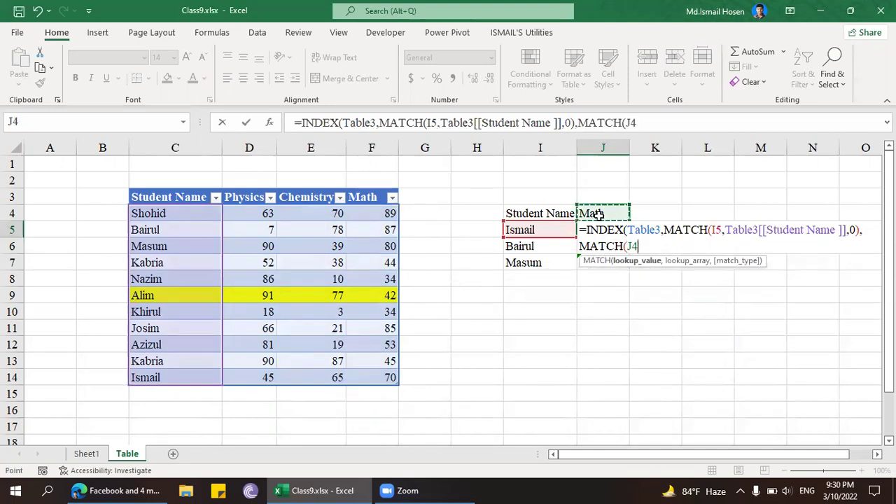
text(,)
drag(250, 197, 362, 196)
text())
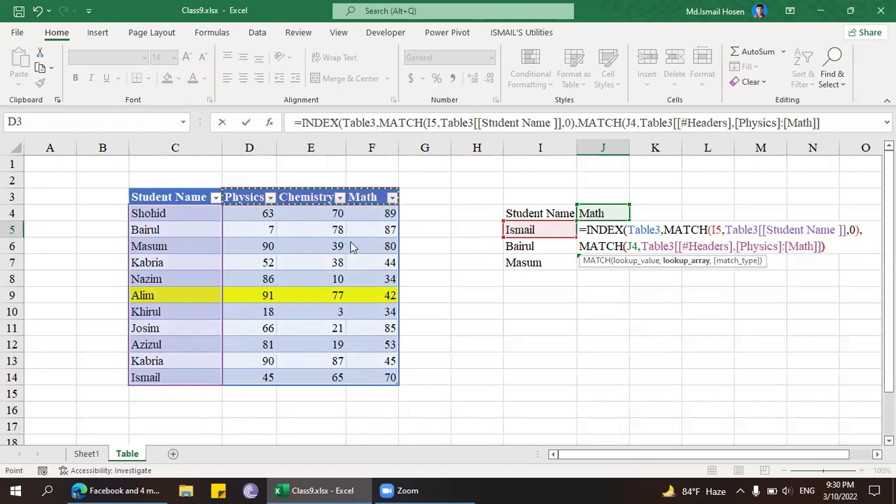
key(Return)
key(Return)
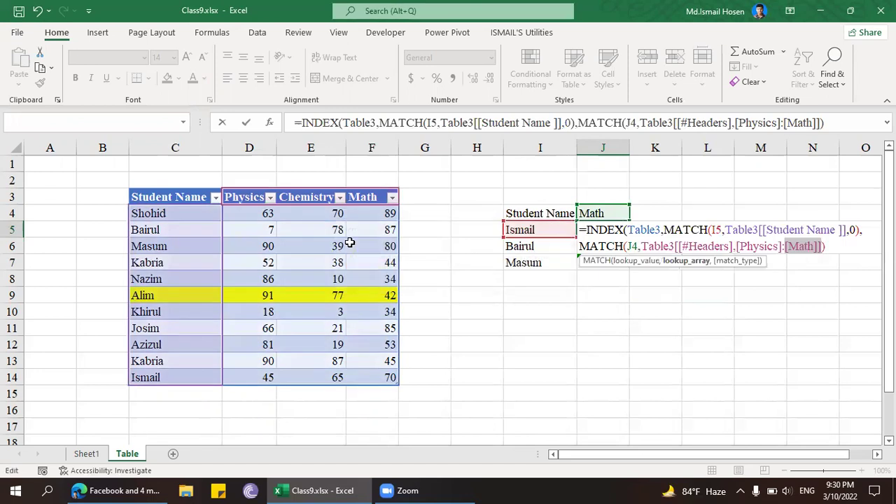
text(,0)
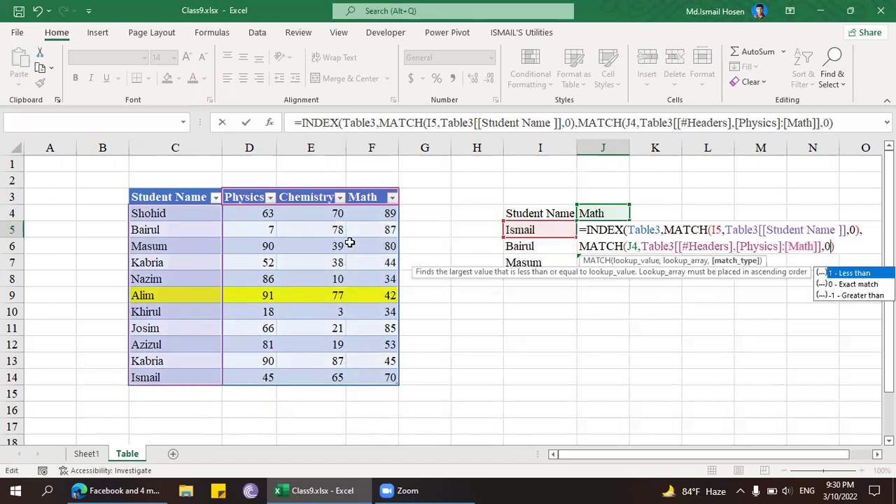
text())
key(Return)
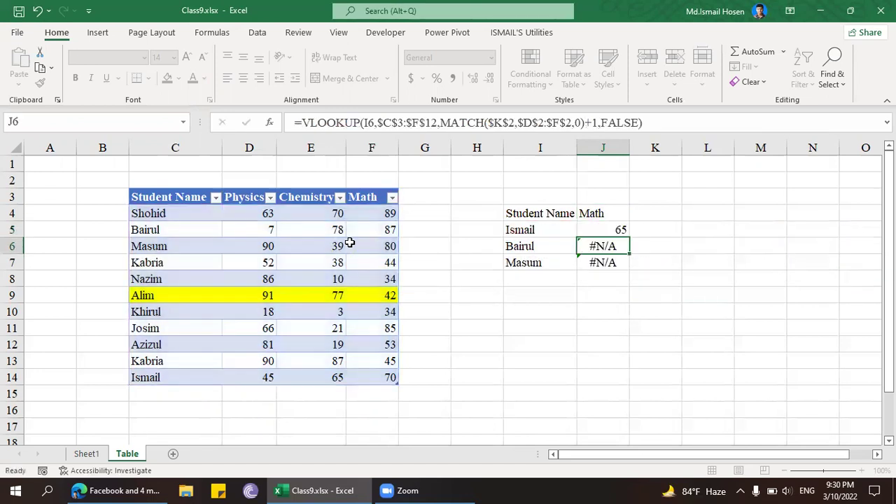
- Review the array, row and column arguments of the INDEX and MATCH formula in J5
click(609, 231)
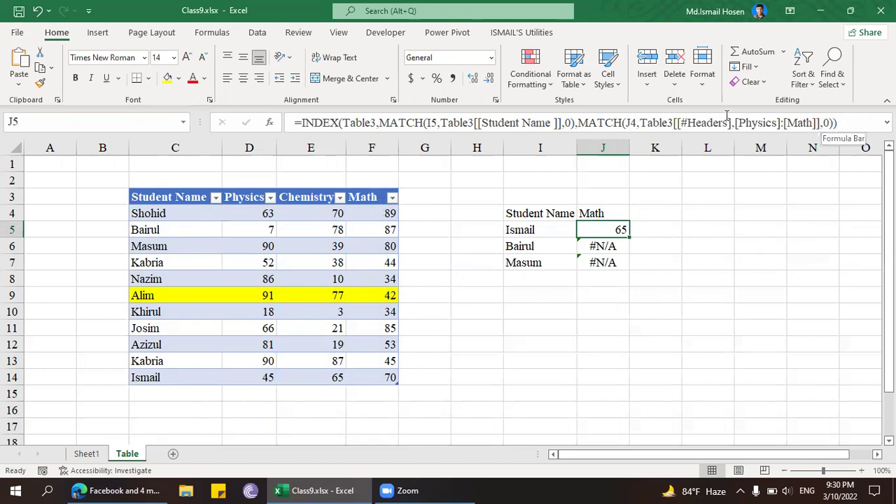
click(833, 123)
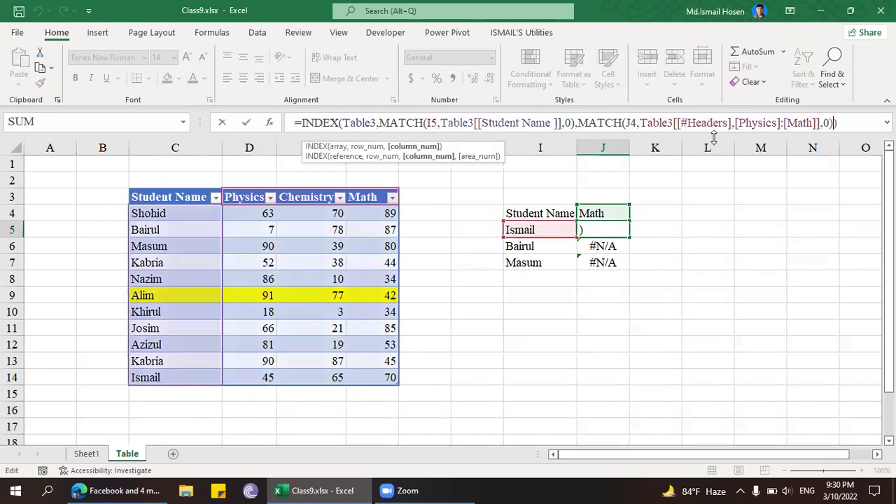
click(630, 123)
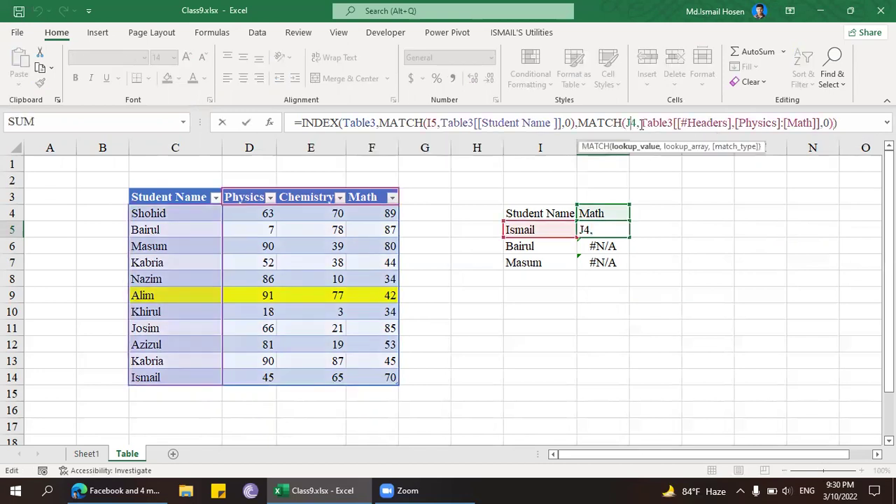
click(650, 123)
click(734, 123)
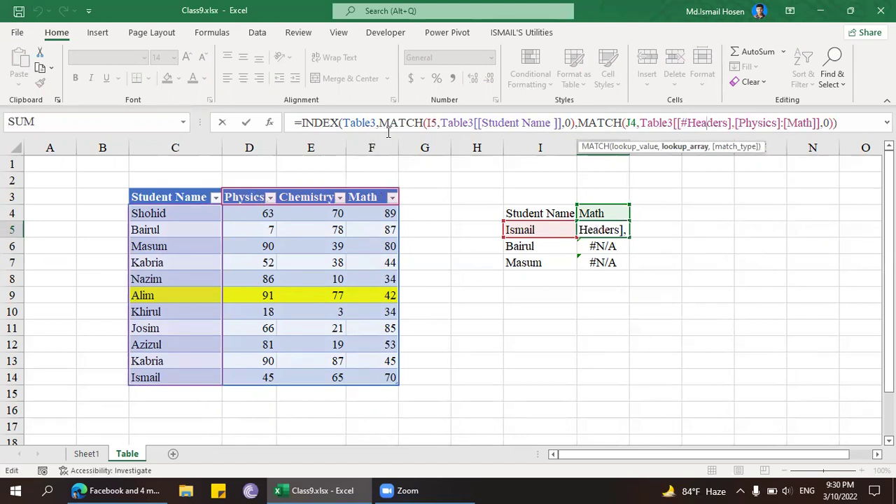
click(361, 123)
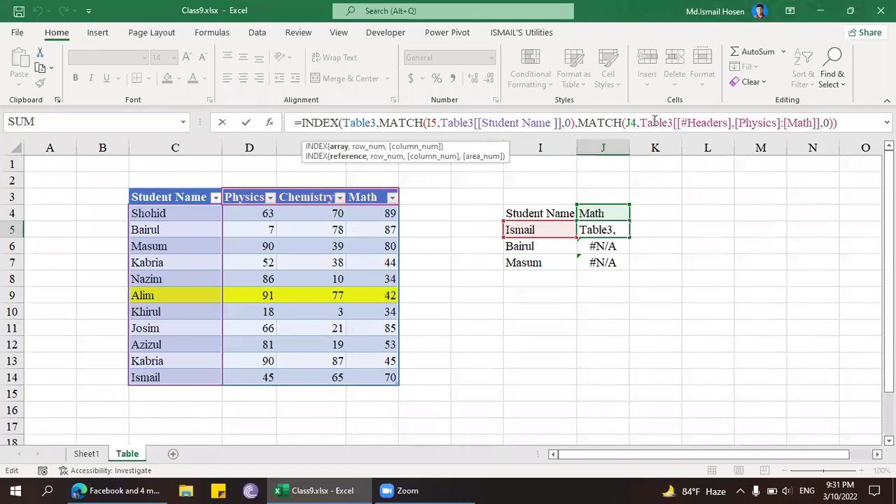
click(606, 231)
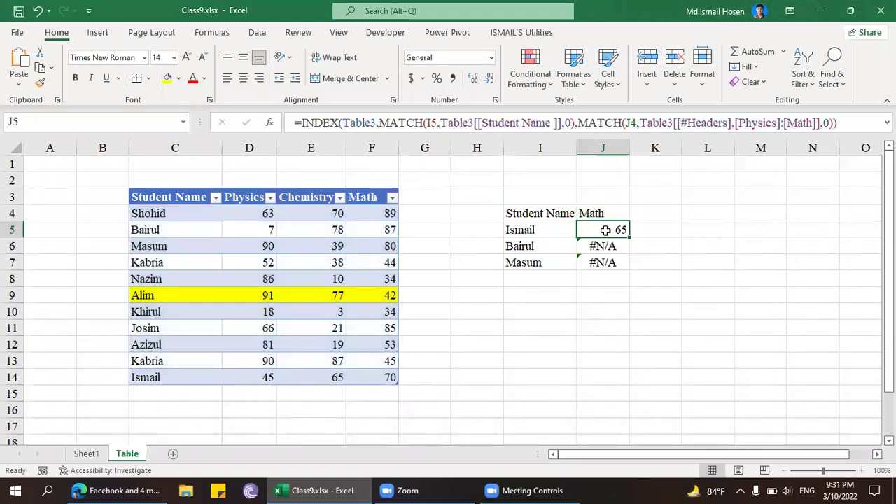
key(alt)
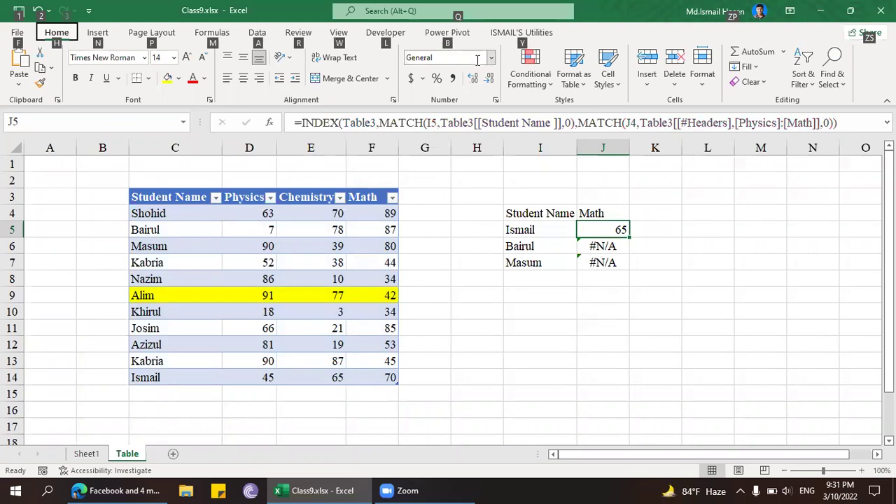
click(493, 197)
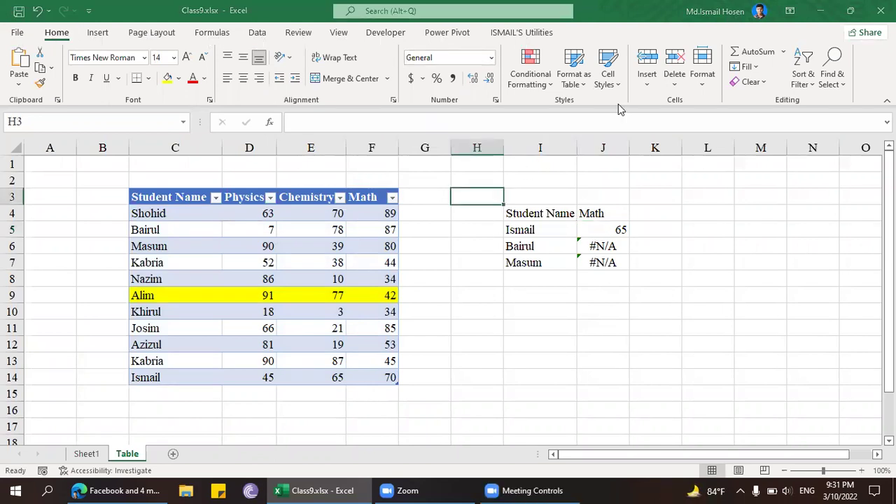
click(212, 31)
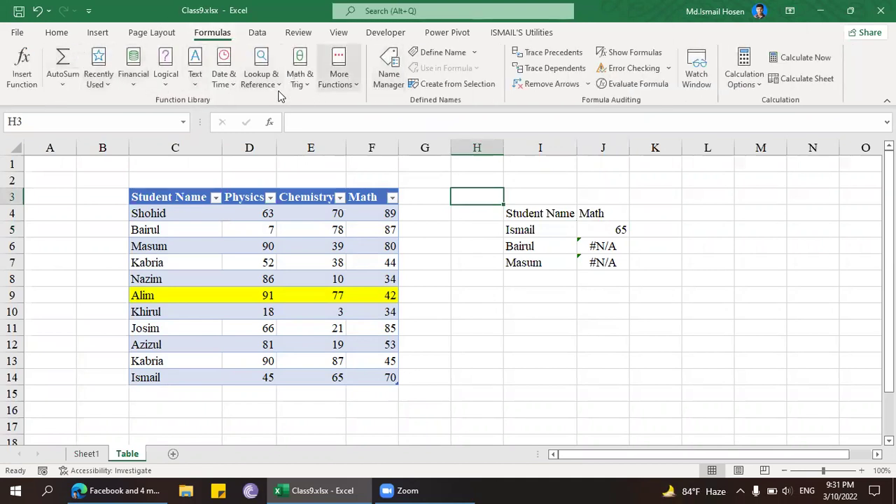
click(628, 84)
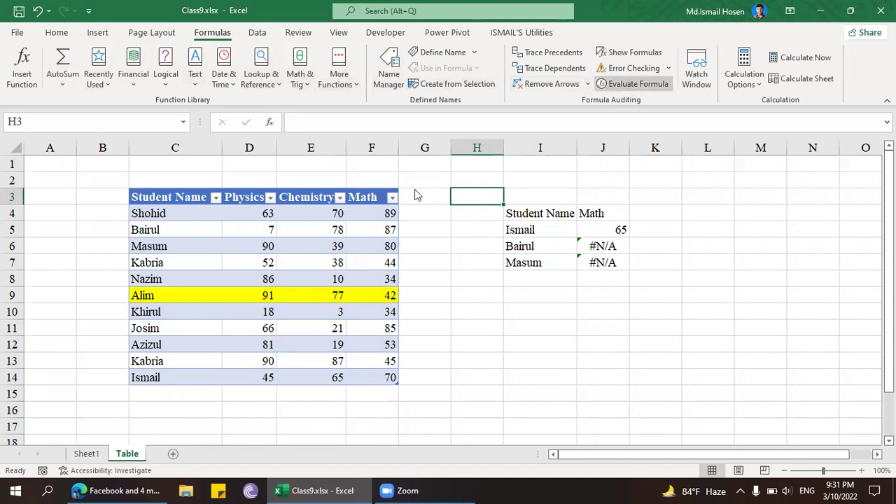
drag(649, 178, 445, 235)
click(614, 236)
- Evaluate the formula in J5 step by step until both MATCH functions are resolved to numbers
click(602, 230)
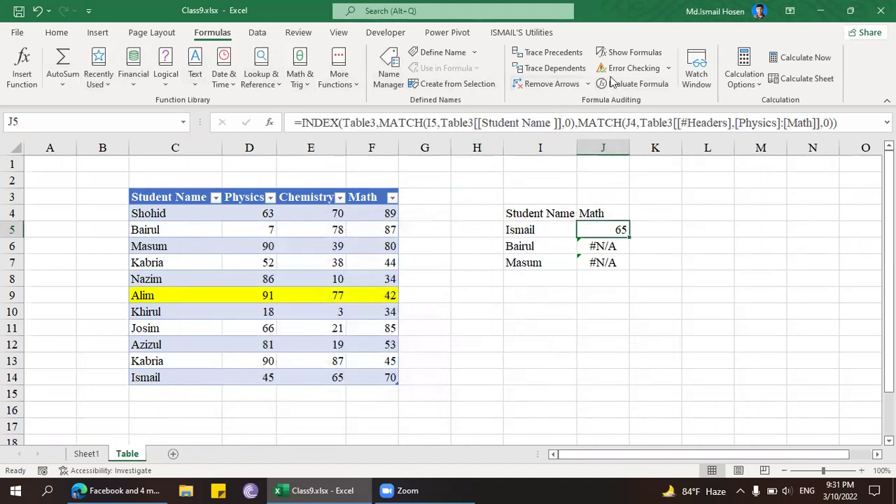
click(628, 84)
click(335, 397)
click(335, 397)
click(336, 398)
click(337, 398)
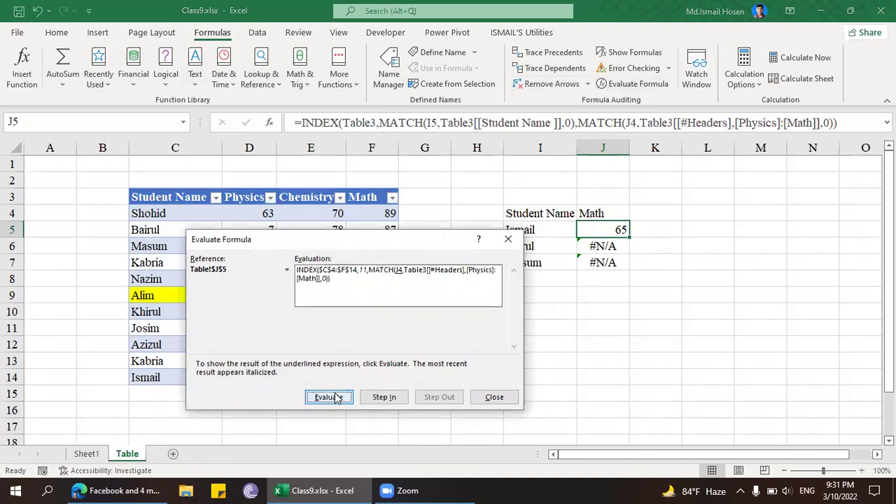
click(337, 398)
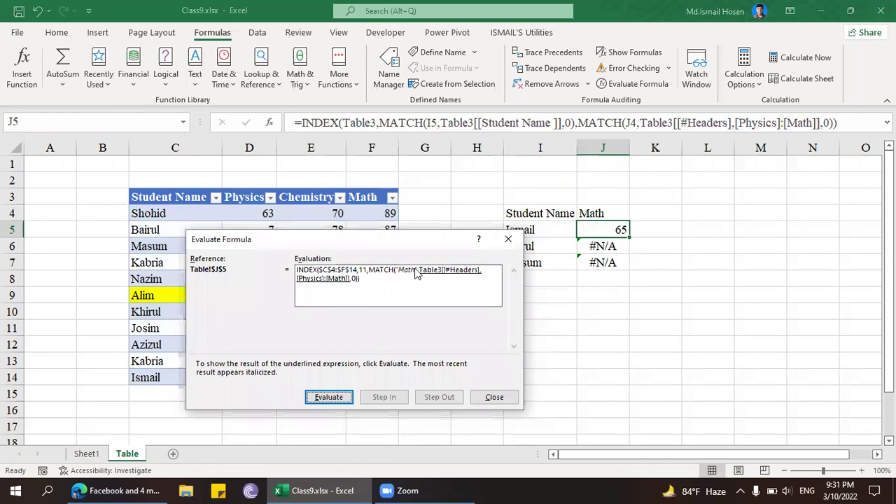
click(341, 397)
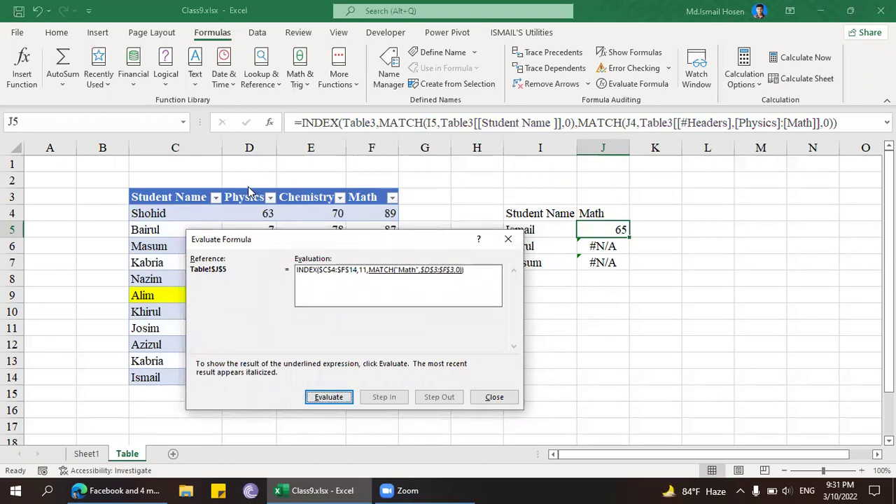
click(329, 397)
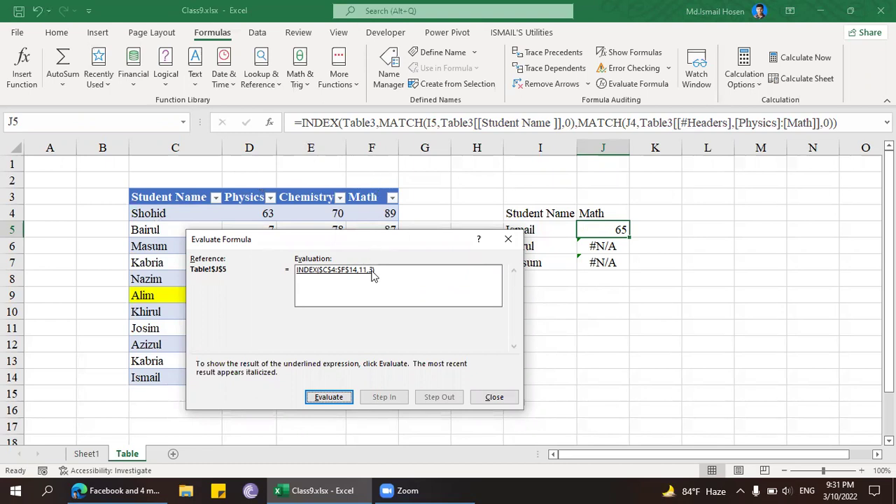
drag(359, 248, 644, 377)
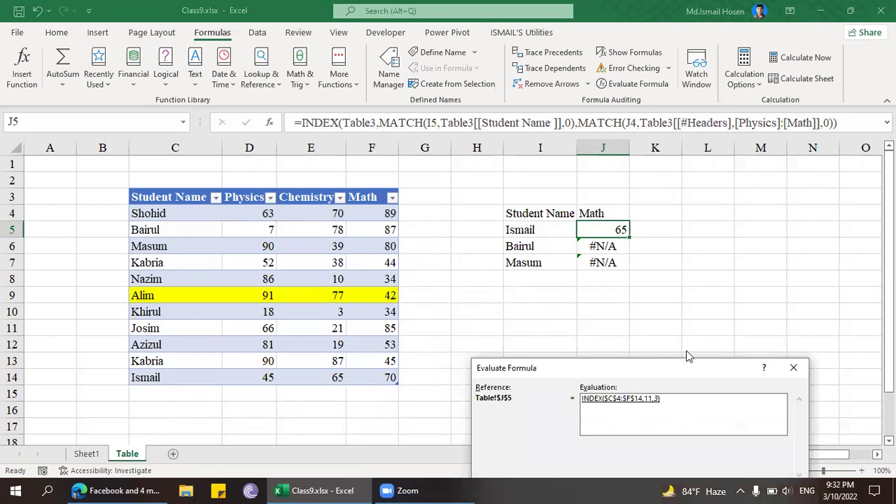
drag(691, 366, 483, 270)
click(594, 215)
- Add +1 after the column MATCH in J5's formula and fill the formula down to J7
click(617, 231)
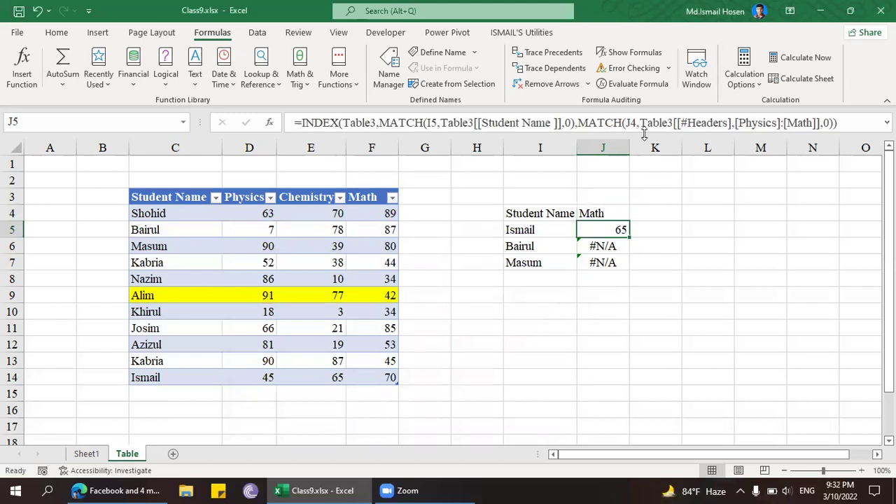
click(833, 122)
text(+1)
key(Return)
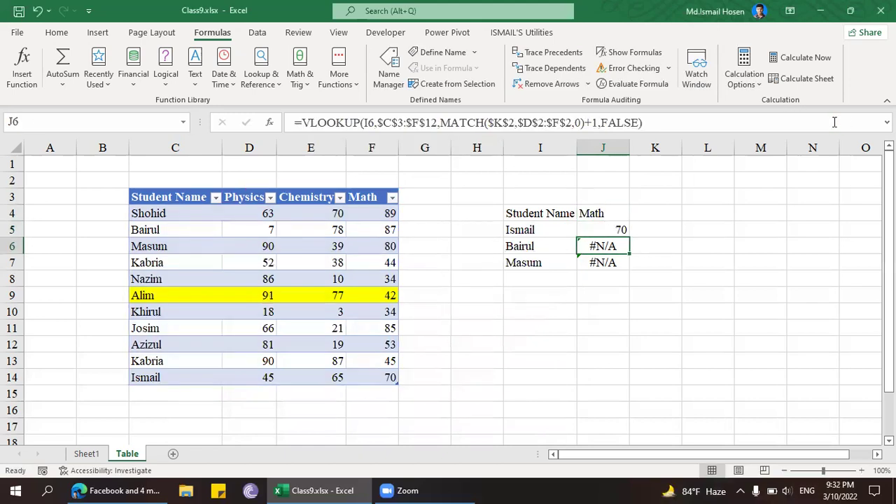
click(620, 231)
double_click(629, 237)
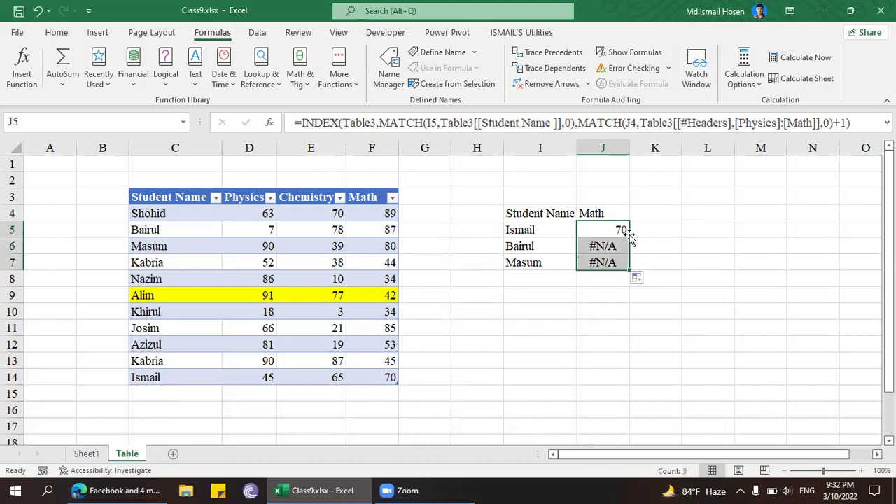
- Compare the header reference in J5's column MATCH with the one in the copied formula in J6
click(621, 231)
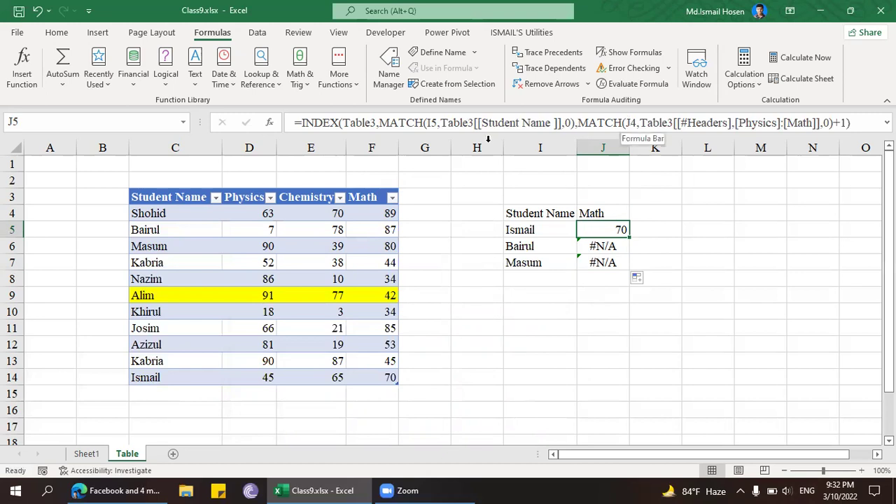
click(629, 122)
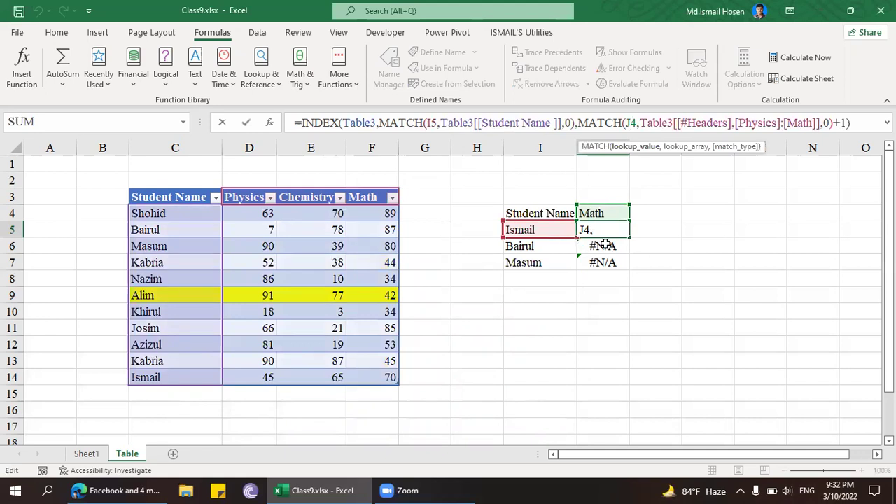
key(ctrl+Return)
click(530, 243)
click(588, 246)
click(572, 241)
click(582, 241)
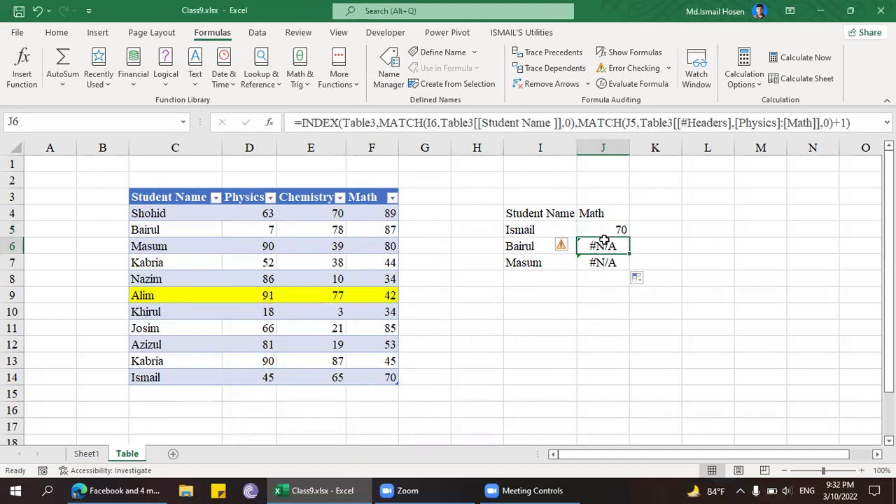
- Make the header reference in J5's column MATCH absolute as $J$4, fill the formula down to J7, and check the copies
click(530, 256)
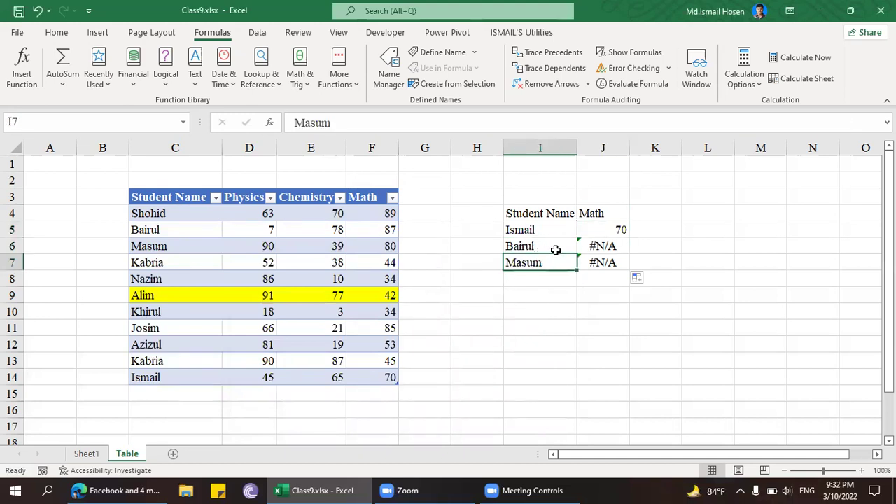
click(591, 233)
drag(637, 122, 625, 123)
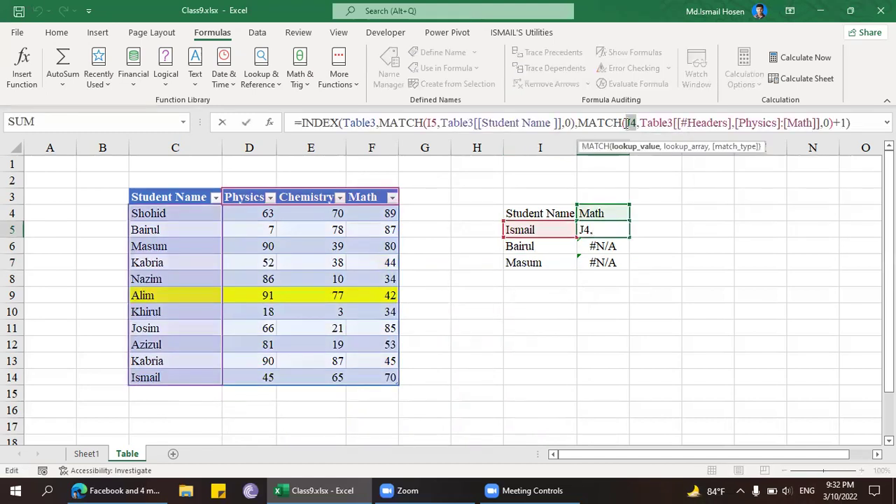
key(F4)
key(ctrl+Return)
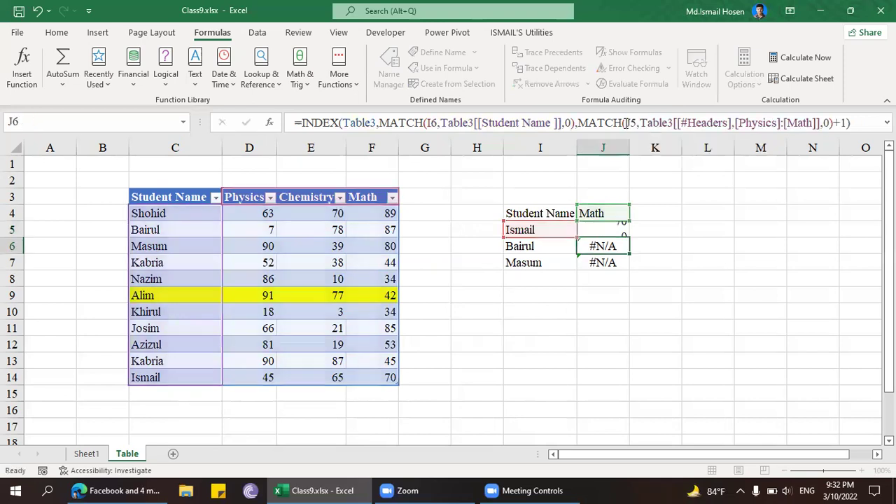
drag(629, 238, 625, 266)
click(623, 245)
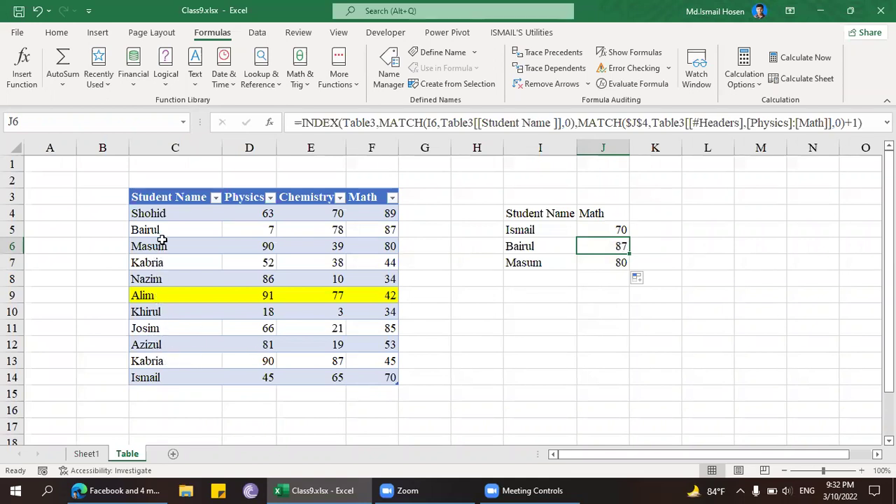
click(615, 263)
click(594, 230)
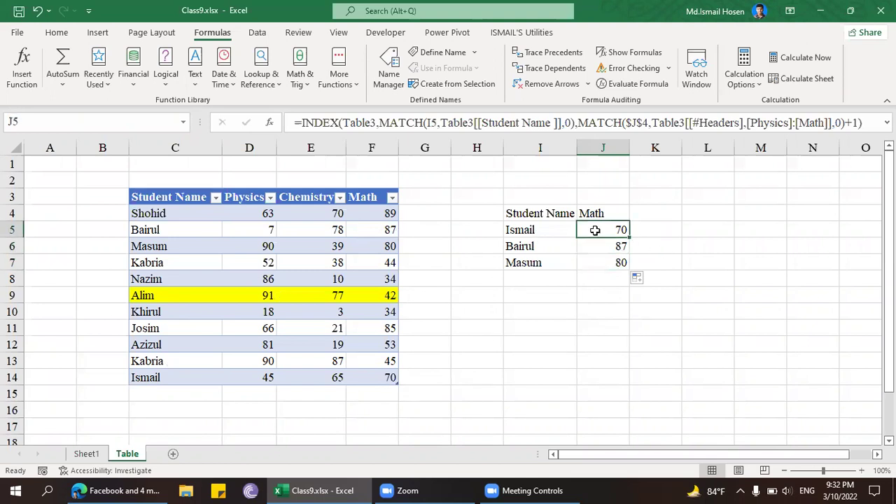
click(594, 265)
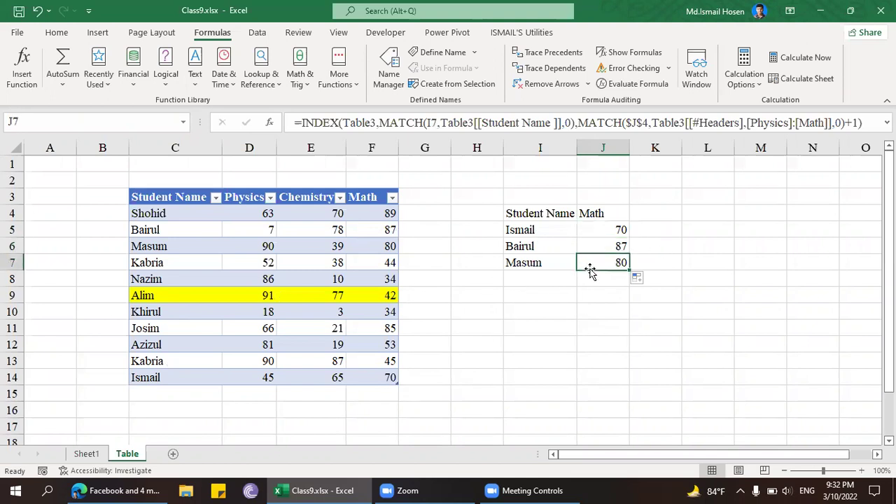
- Add a new student's row in row 15 of the table with Physics 70, Chemistry 65 and Math 80
click(149, 400)
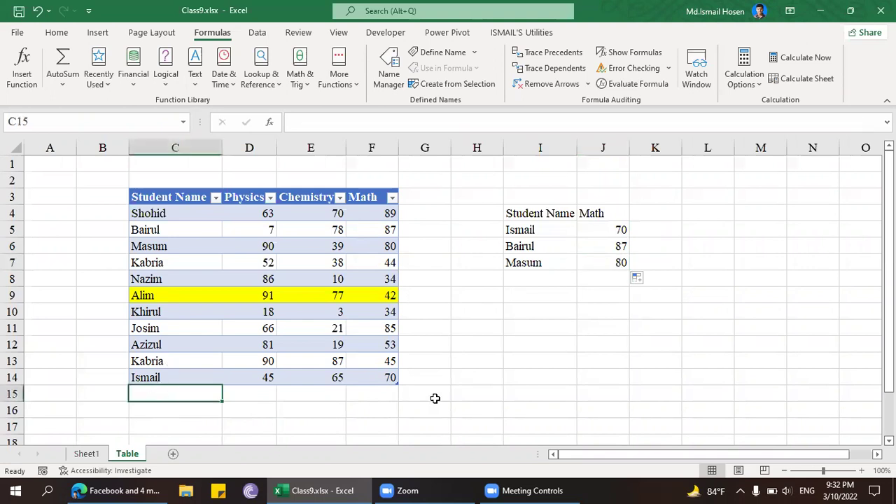
text(Khadiza)
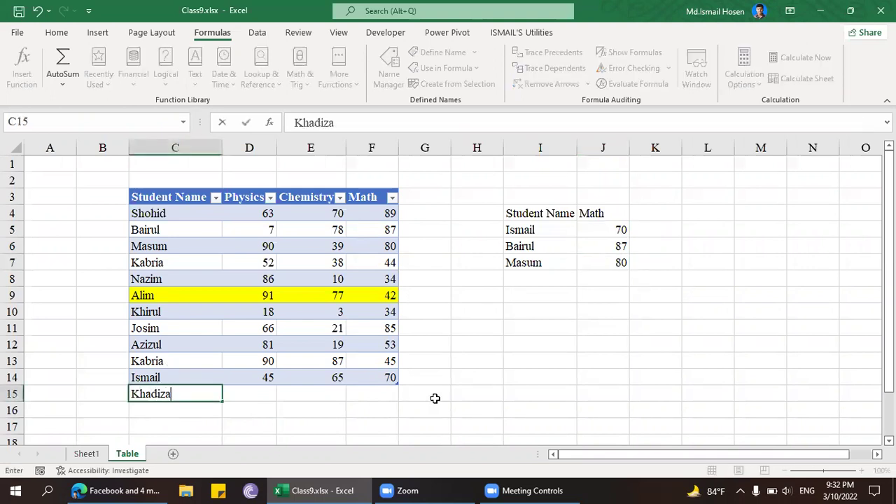
key(Tab)
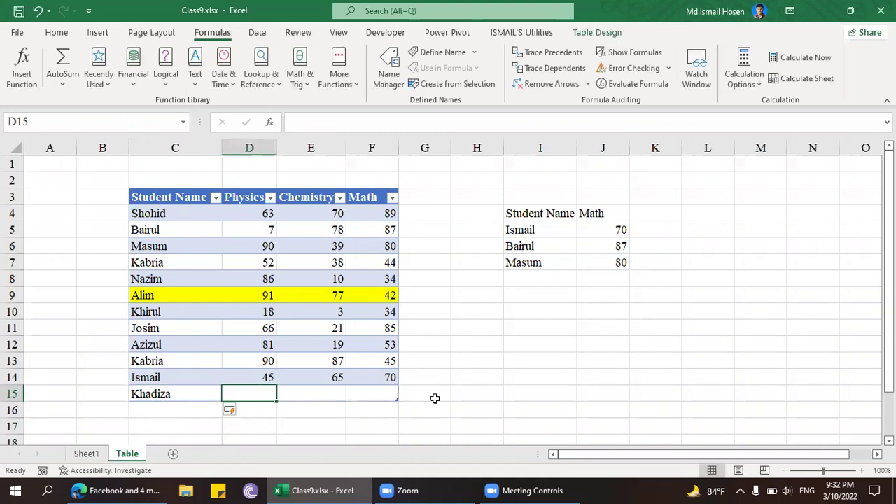
text(70)
key(Tab)
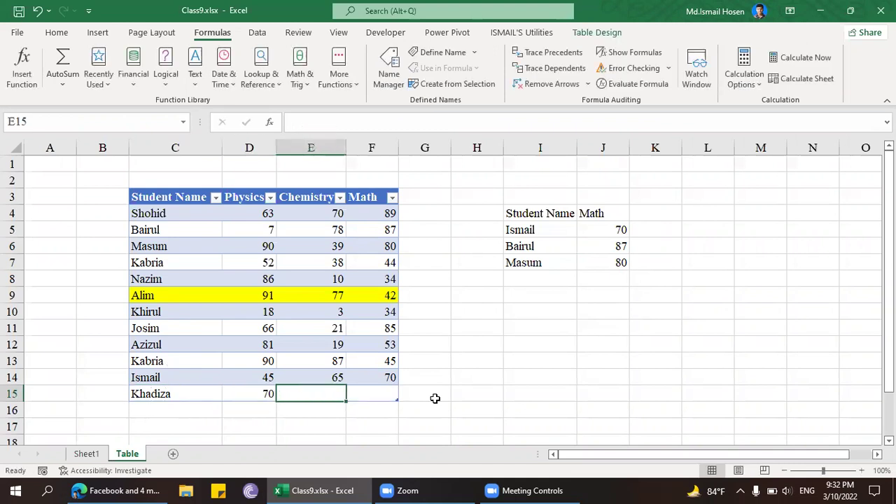
text(65)
key(Tab)
text(80)
key(Return)
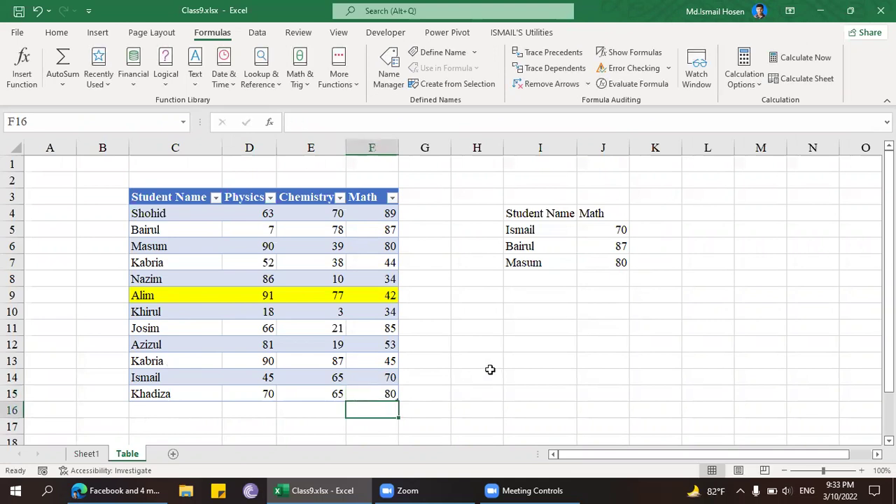
- Enter the student name from row 15 in I8 and fill the lookup formula from J7 down to J8
click(527, 286)
text(Khadiza)
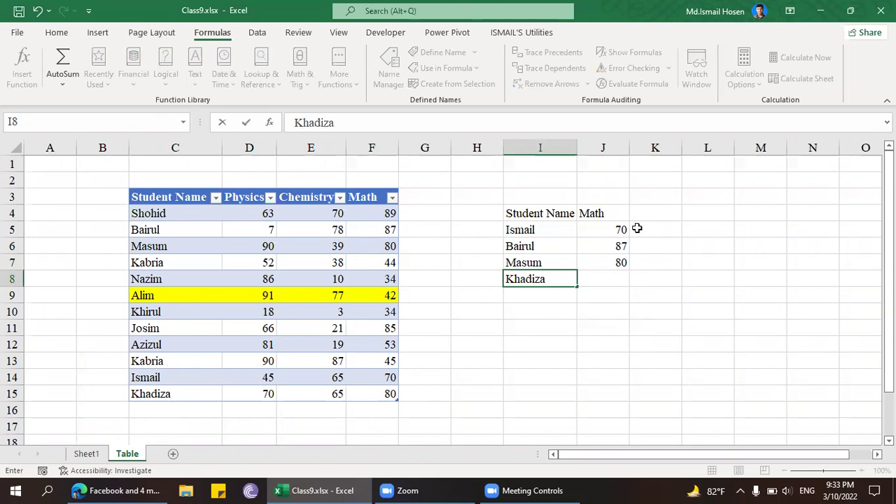
click(621, 263)
drag(628, 270, 591, 278)
click(591, 278)
- Set the Math mark in F15 to 90 and check the lookup in J8
click(377, 382)
click(378, 393)
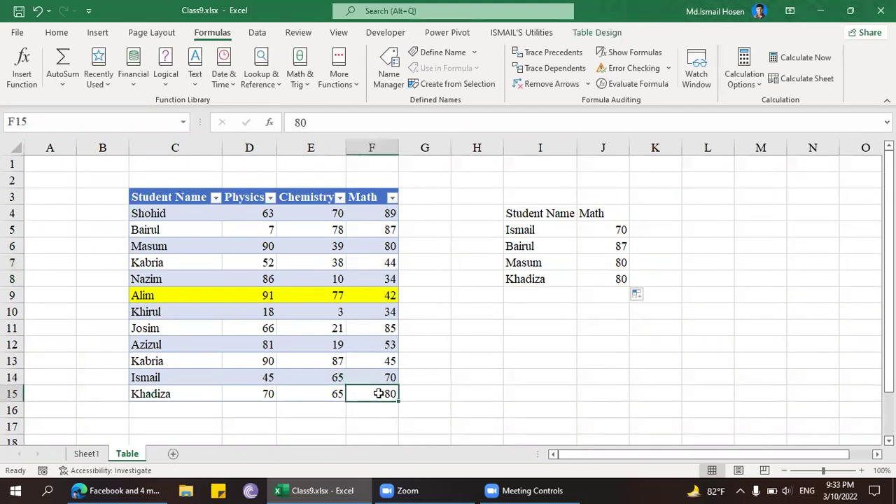
text(90)
key(Return)
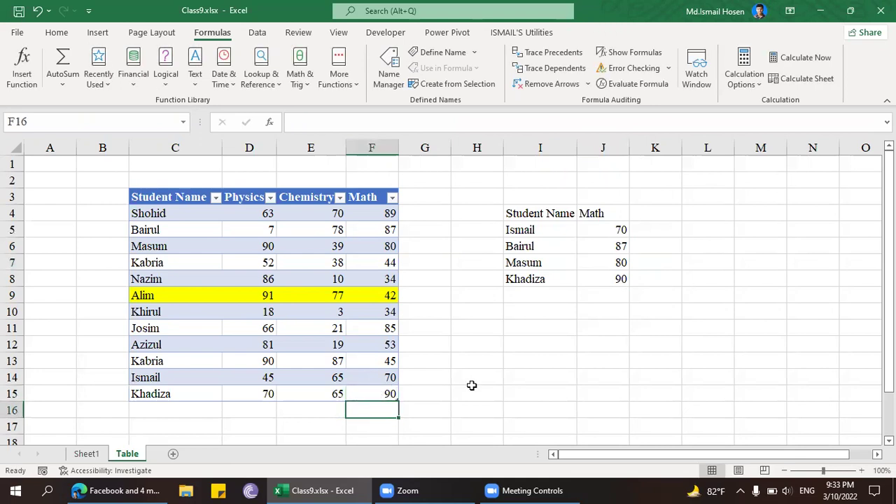
click(622, 281)
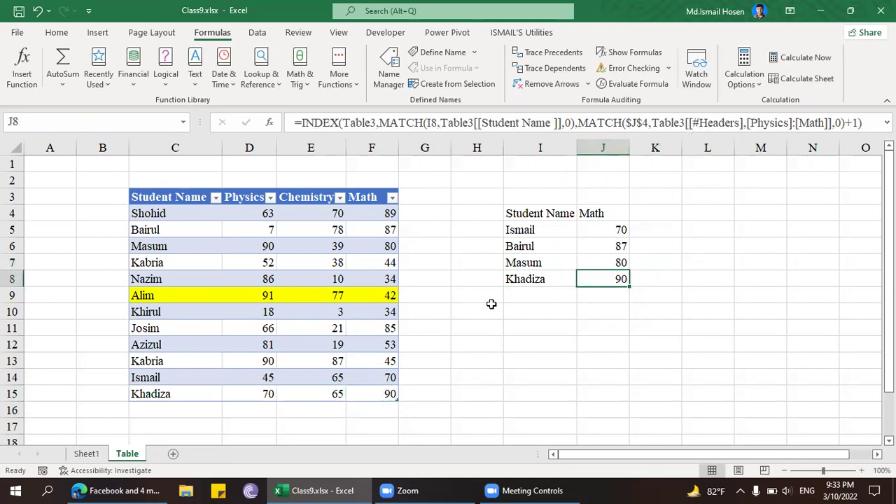
click(512, 293)
- Add another student's row in row 16 of the table with Physics 80, Chemistry 90 and Math 85
click(179, 413)
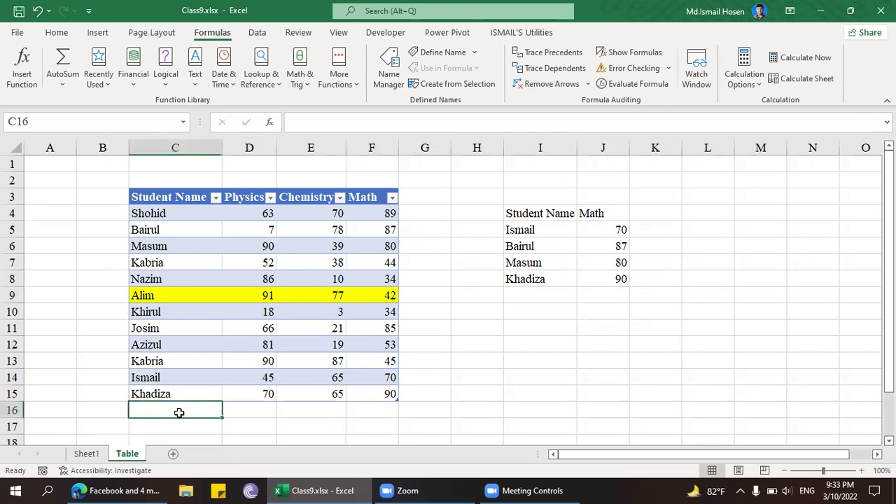
text(K)
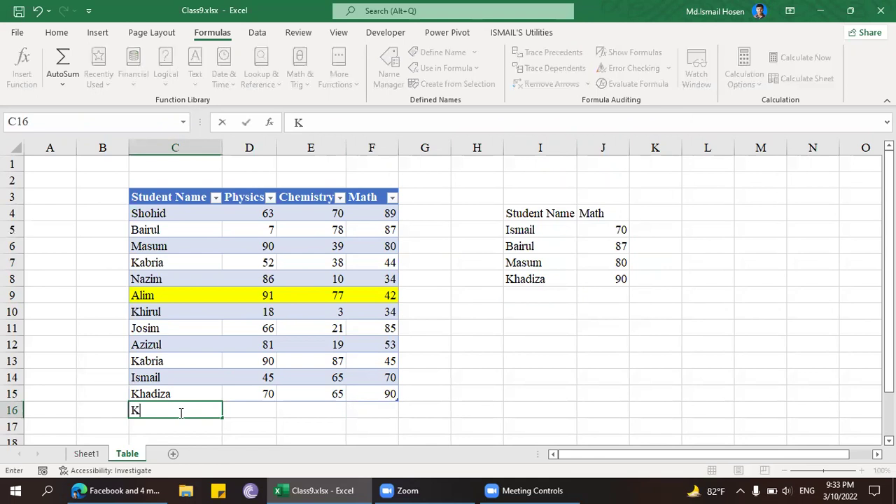
key(BackSpace)
text(I)
key(BackSpace)
key(BackSpace)
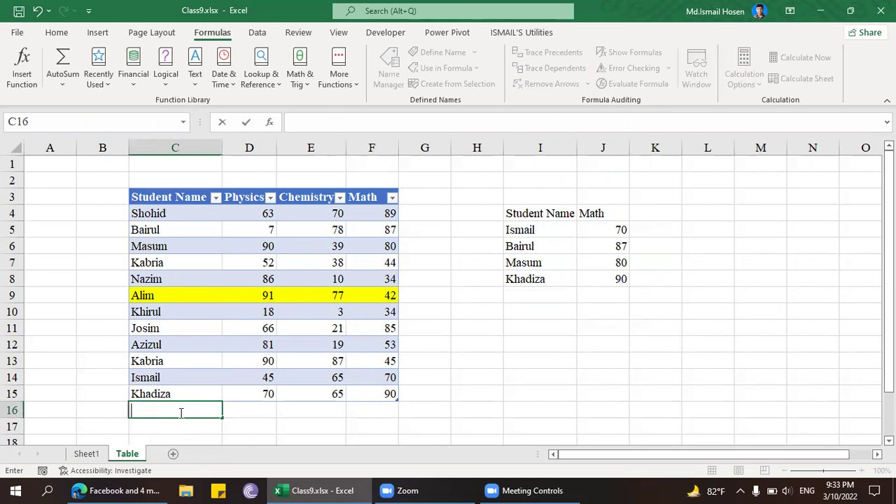
text(Liza)
key(Tab)
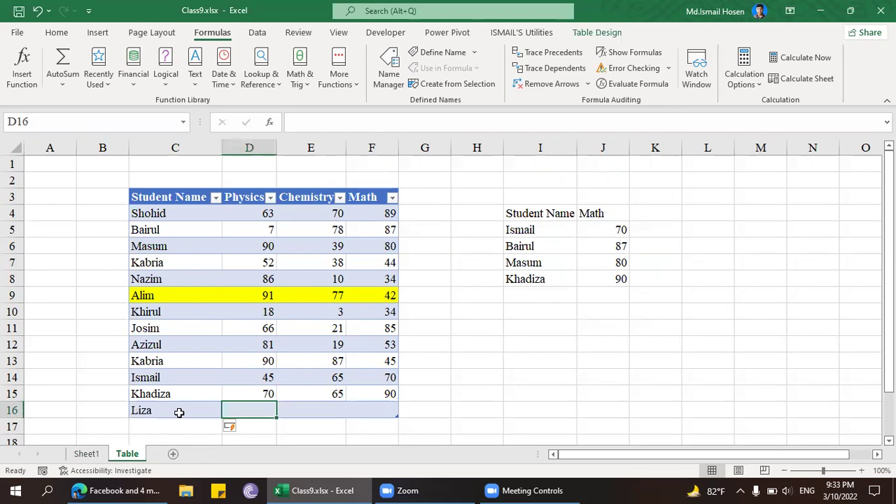
text(80)
key(Tab)
text(90)
key(Tab)
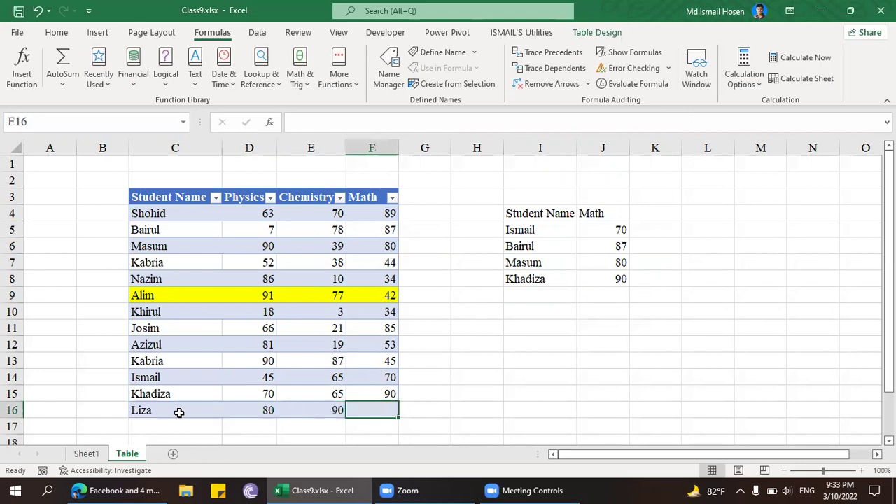
text(85)
key(Down)
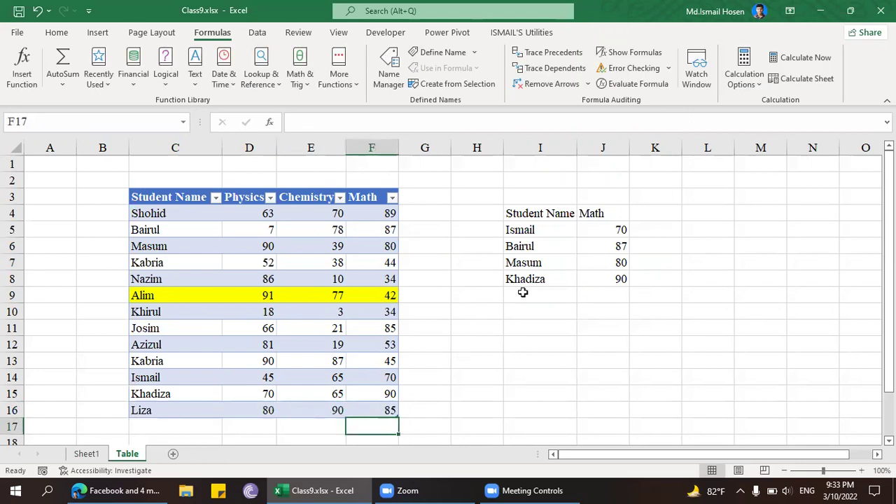
- Enter the student name from row 16 in I9, fill the lookup formula from J8 down to J9, and compare it with F16
click(522, 293)
text(Liza)
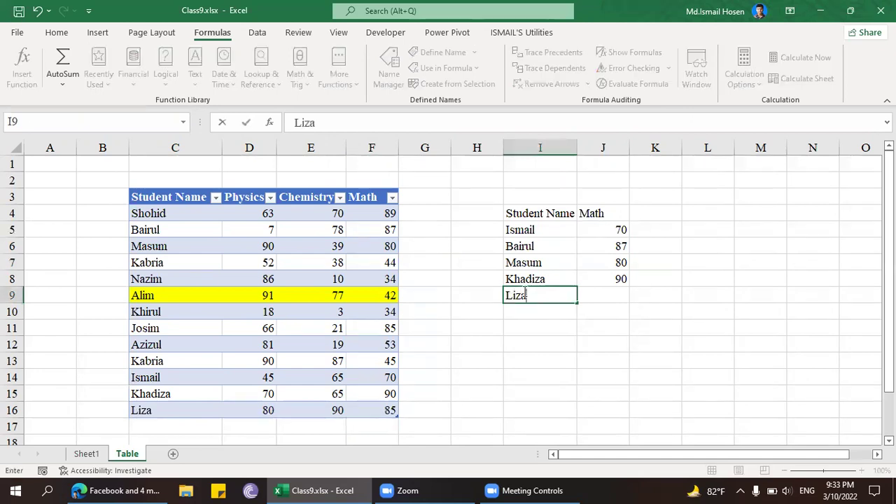
key(Tab)
click(599, 279)
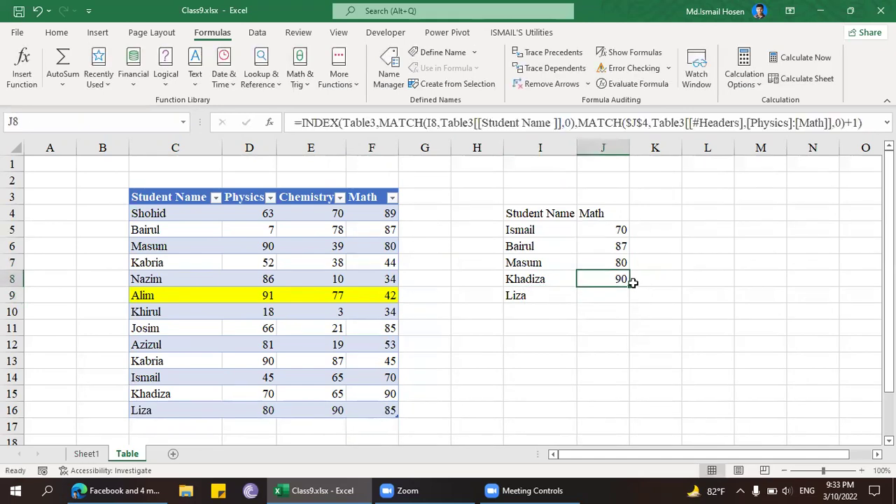
drag(631, 287, 631, 302)
key(Down)
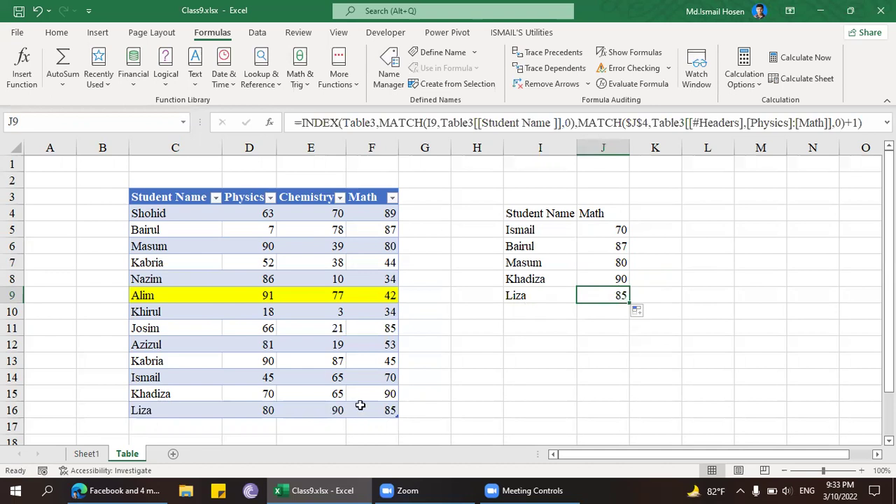
click(388, 408)
click(619, 291)
scroll(493, 295, down, 1)
scroll(620, 231, up, 1)
scroll(383, 348, down, 3)
scroll(545, 220, up, 3)
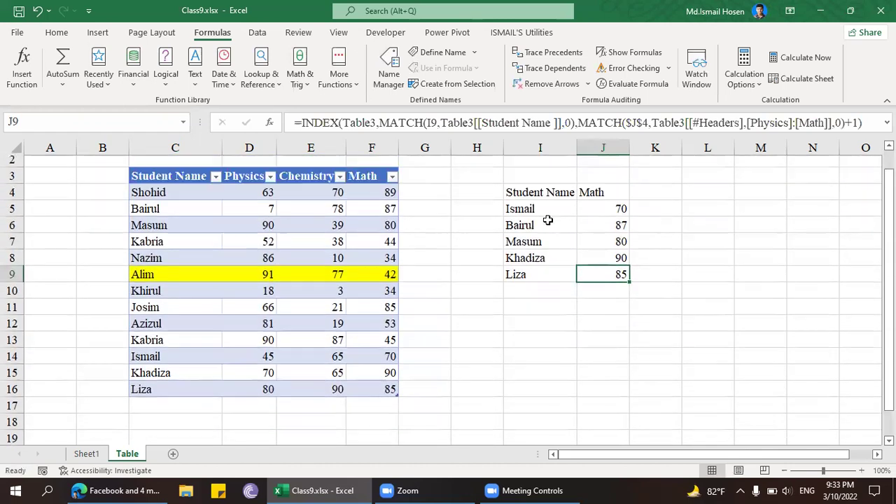
- Expand the formula display for J5 and examine the Table3 array argument of INDEX against the marks table
click(591, 234)
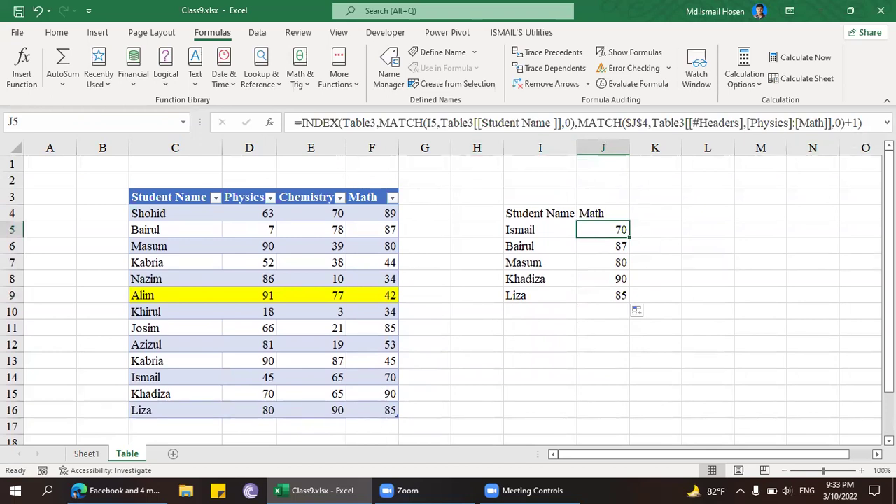
click(886, 122)
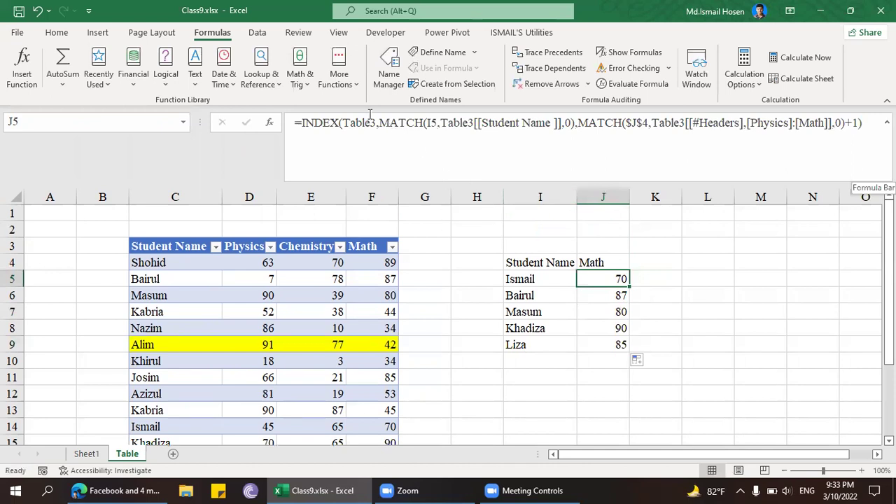
click(403, 117)
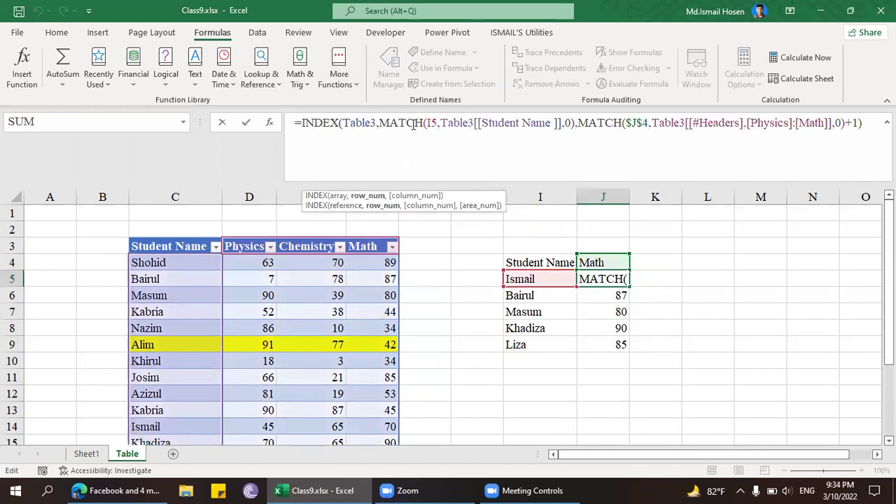
double_click(359, 124)
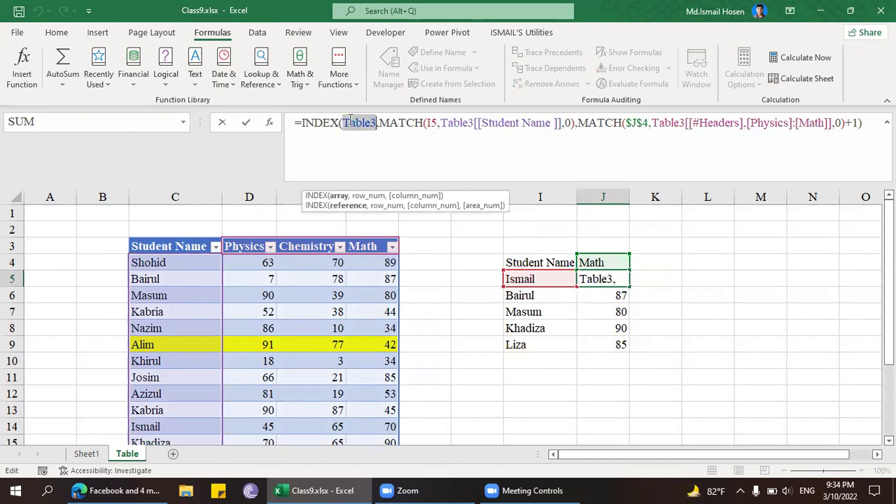
scroll(184, 233, down, 1)
scroll(140, 252, up, 1)
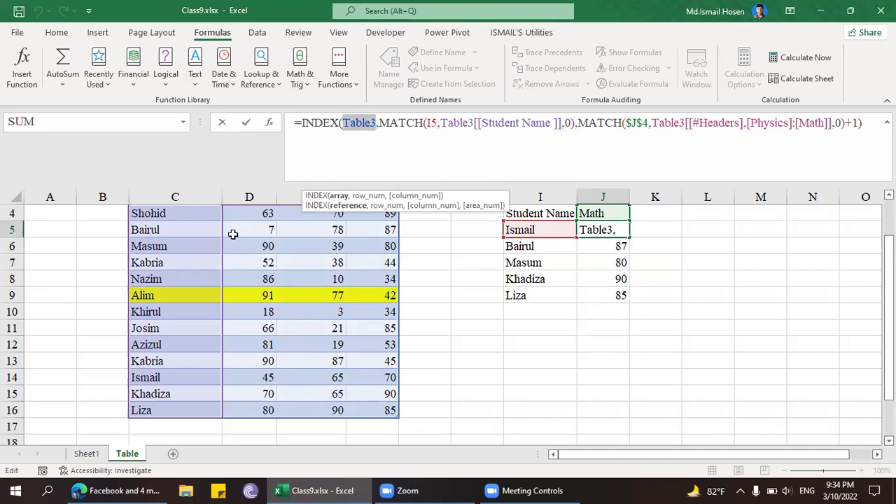
scroll(233, 235, up, 1)
scroll(356, 348, down, 2)
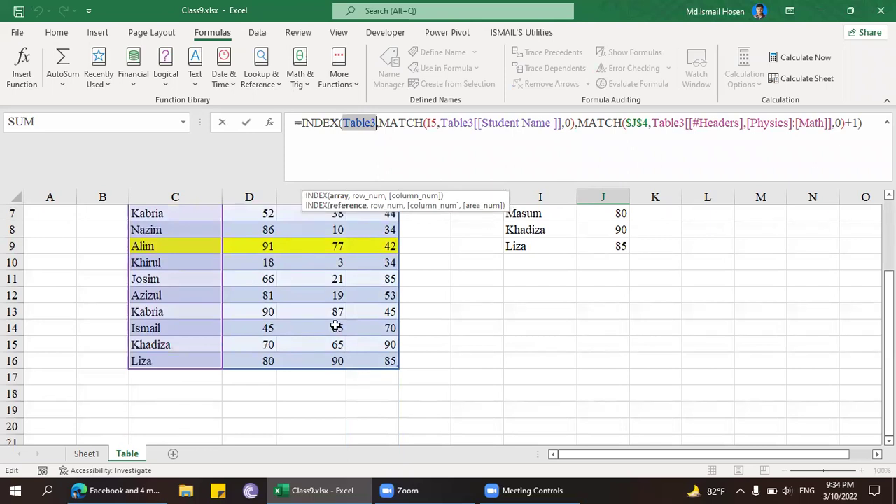
scroll(336, 326, up, 2)
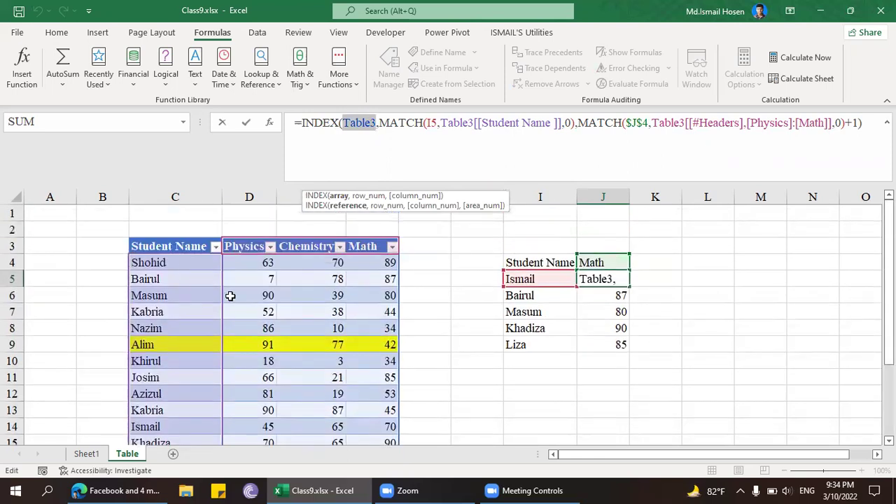
- Examine the two MATCH arguments in the J5 formula, covering the Student Name column and the Physics-to-Math headers
click(375, 123)
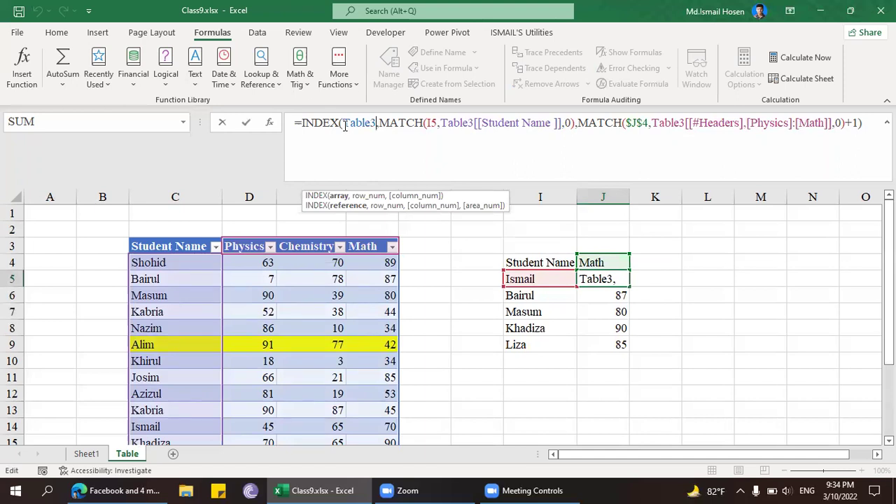
click(482, 121)
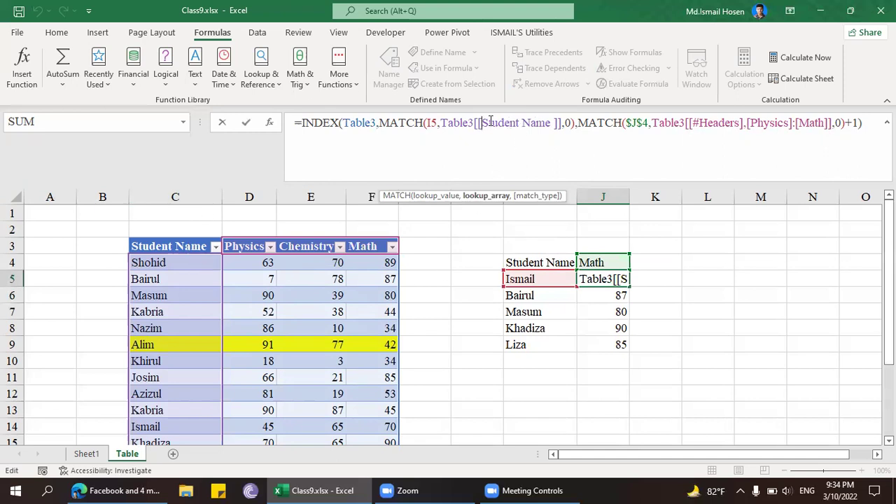
drag(483, 122, 550, 122)
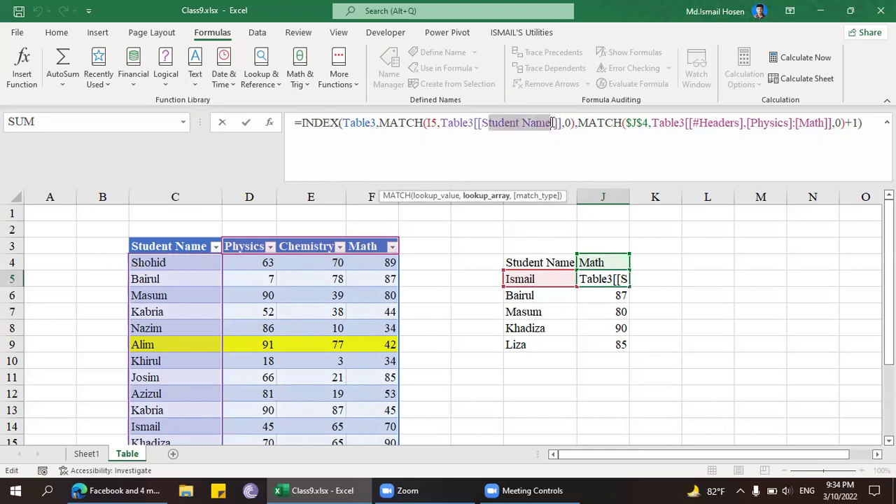
click(582, 124)
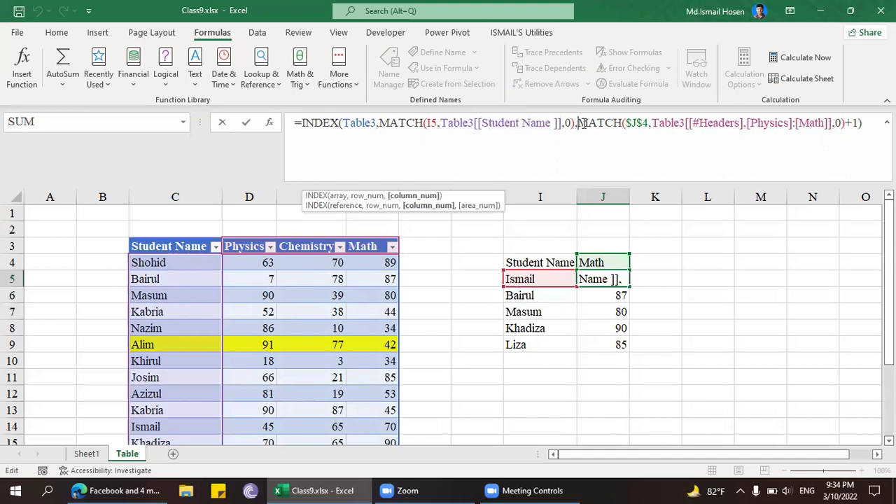
click(689, 123)
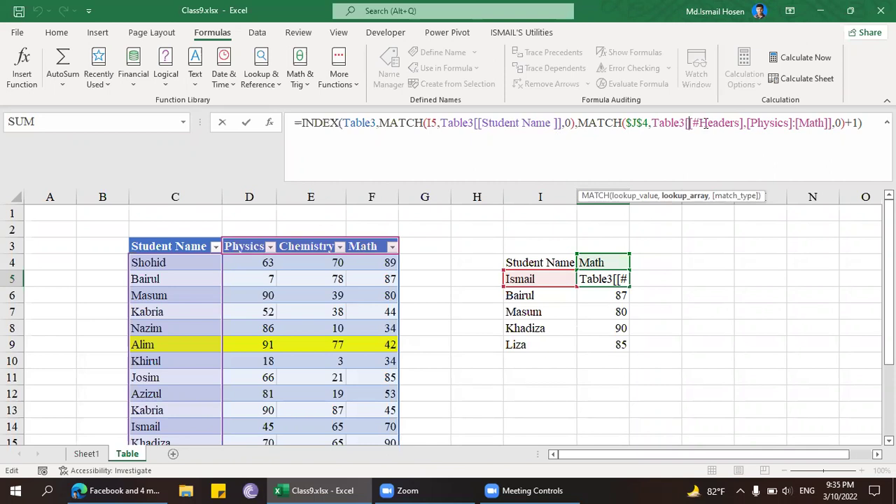
click(752, 305)
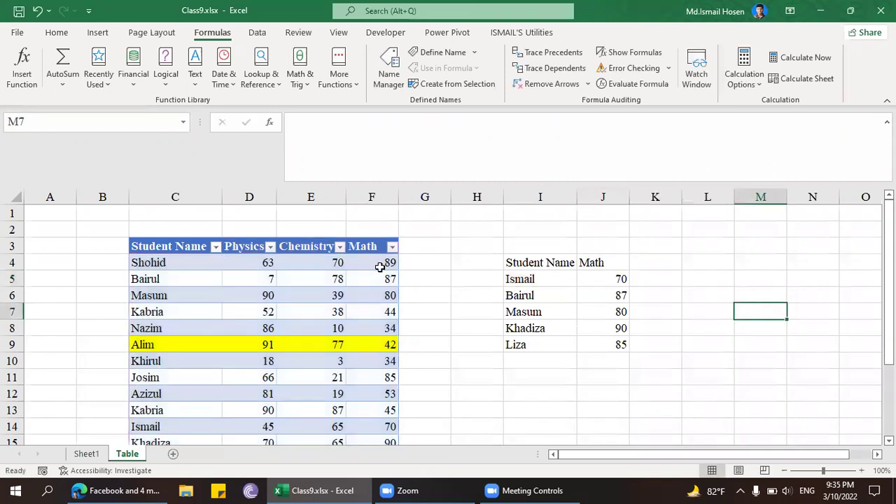
- Move the whole marks table from C3:F16 so that it starts in A3
click(376, 261)
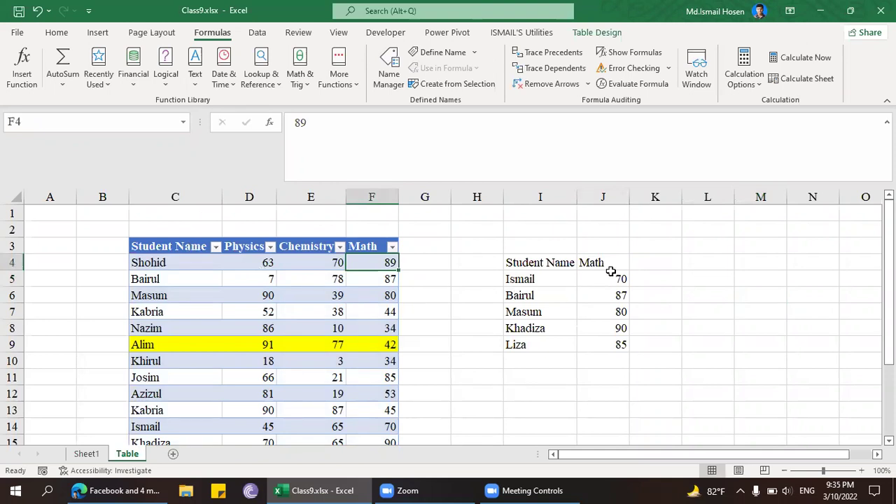
scroll(251, 235, down, 1)
scroll(253, 241, up, 1)
drag(187, 241, 246, 295)
drag(339, 396, 380, 460)
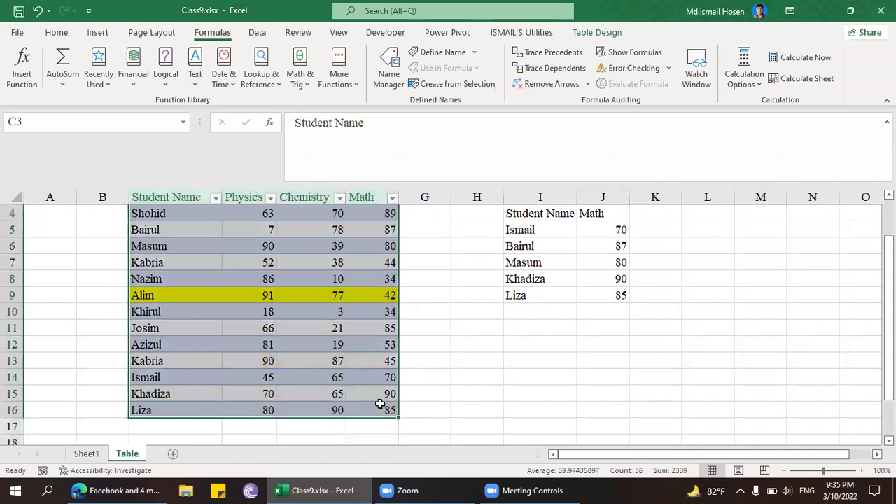
scroll(380, 401, up, 1)
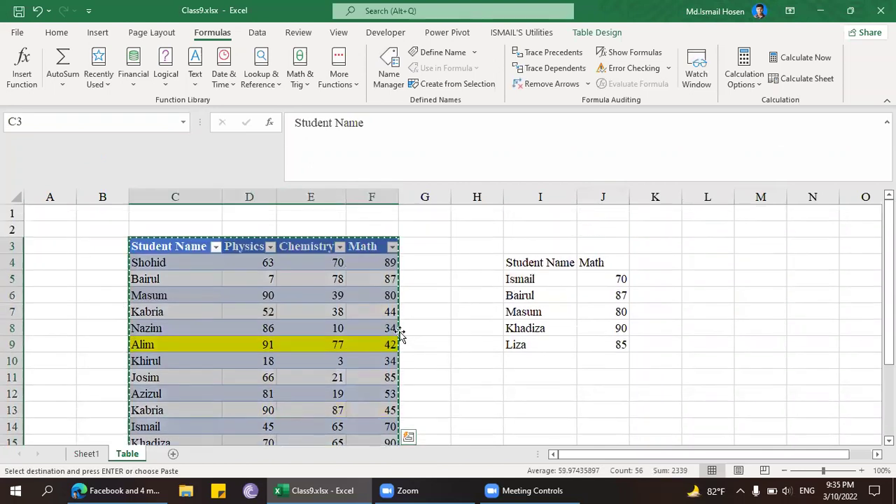
drag(316, 338, 253, 330)
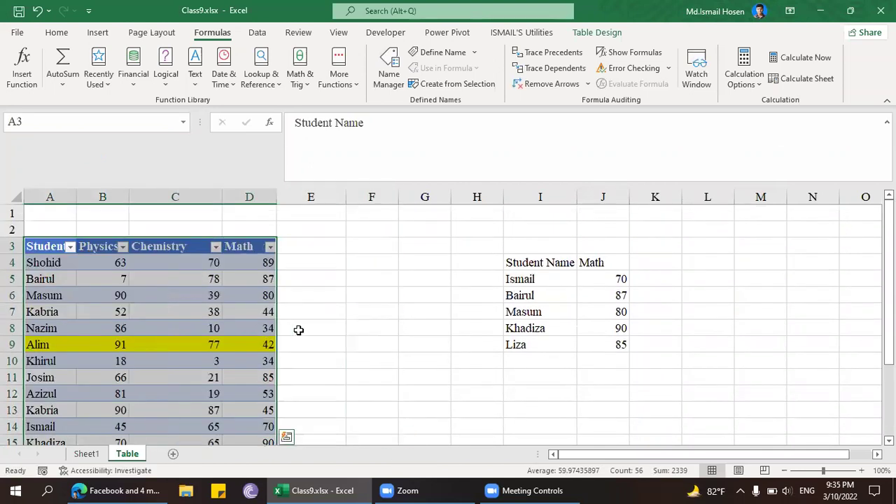
- Check the lookup formula in J5 against the Math column of the relocated marks table
click(595, 284)
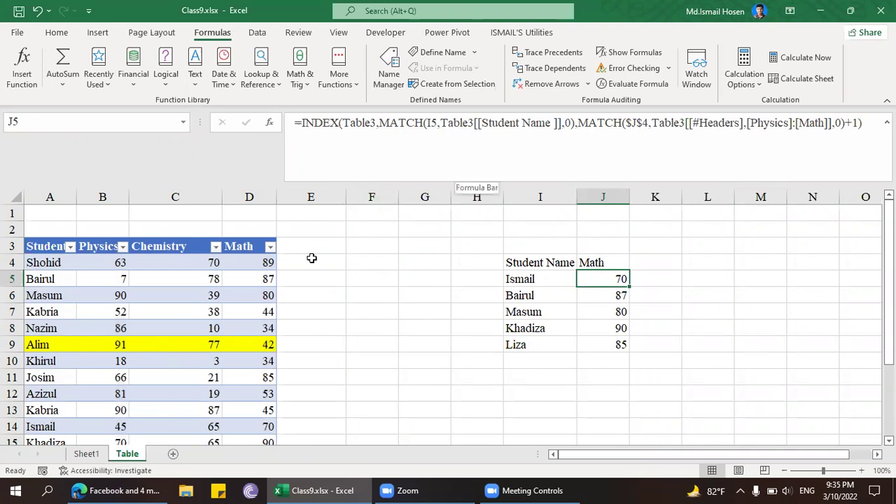
click(236, 268)
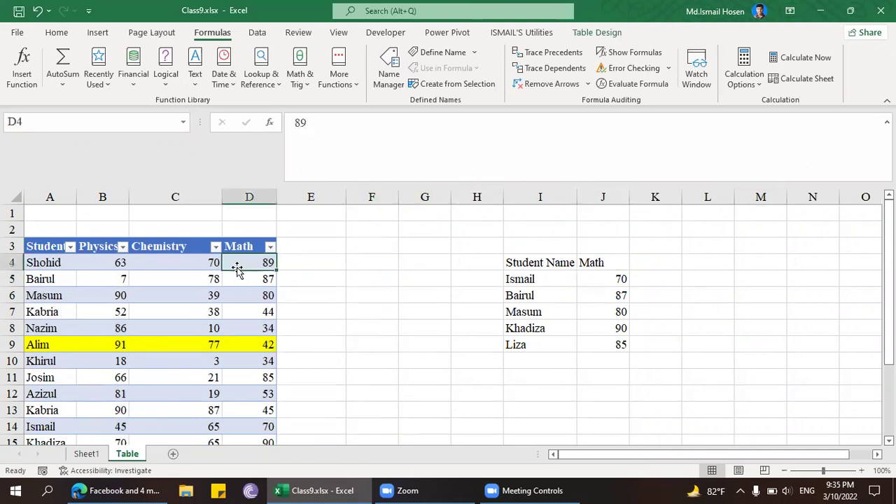
click(240, 290)
click(619, 283)
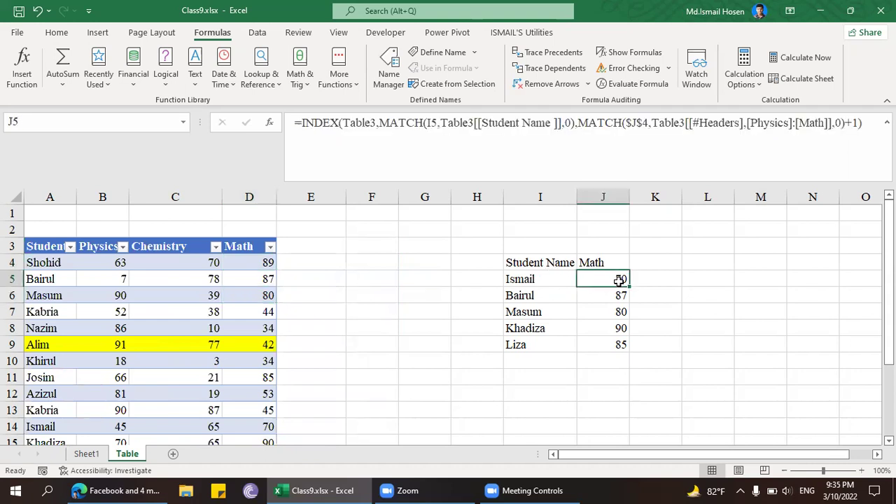
- Move the lookup names and Math results in I5:J9 down one row to I6:J10
click(538, 285)
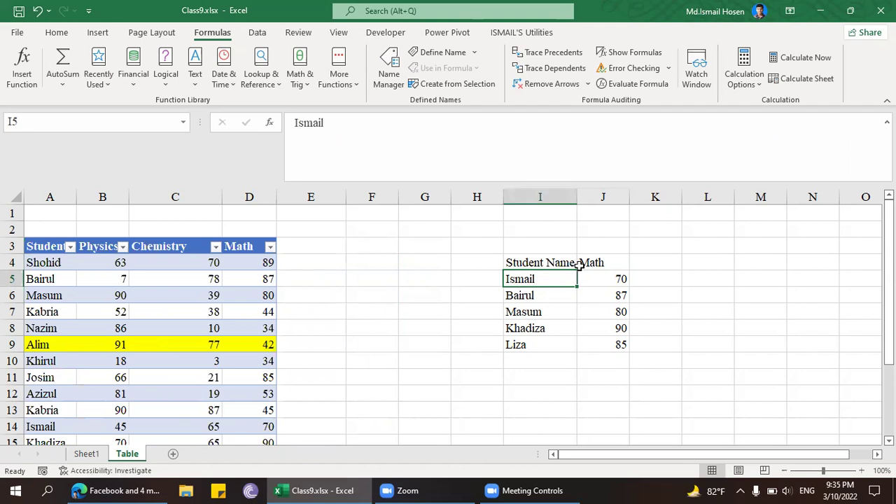
click(613, 270)
click(609, 294)
drag(566, 280, 587, 360)
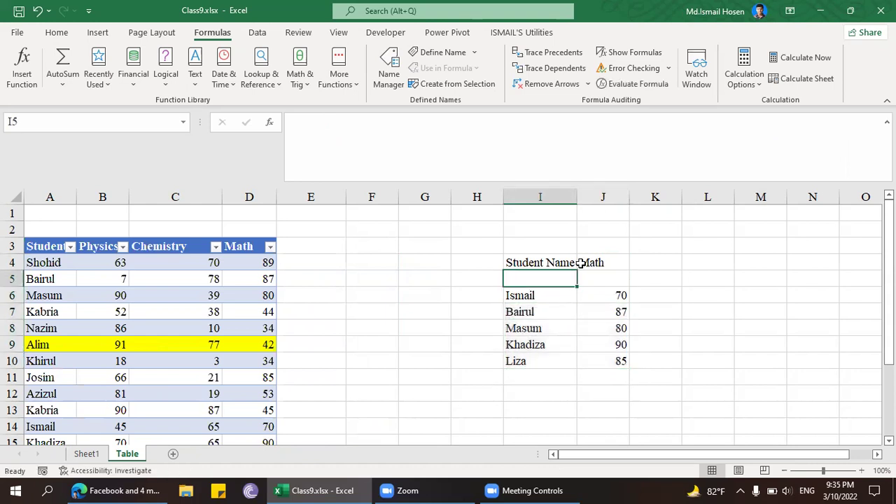
- Move the Student Name heading from I4 to I5 and enter the heading Number in J5
click(553, 265)
drag(545, 271, 547, 286)
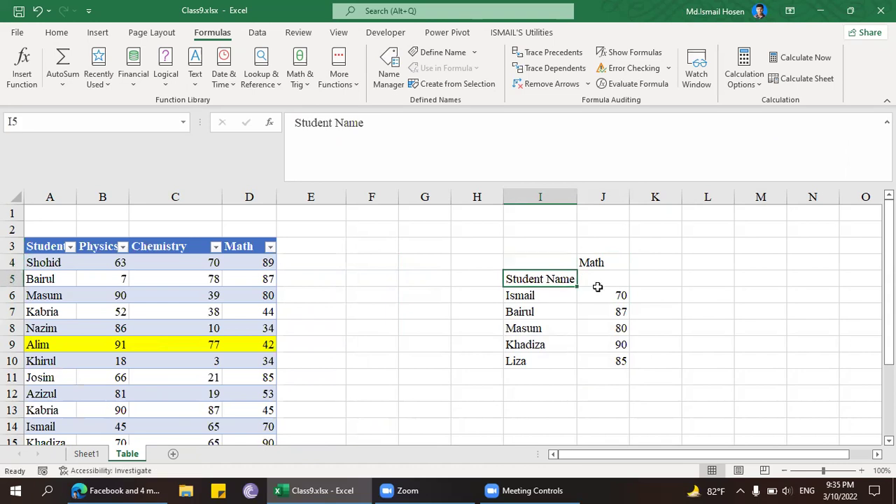
click(597, 289)
click(597, 284)
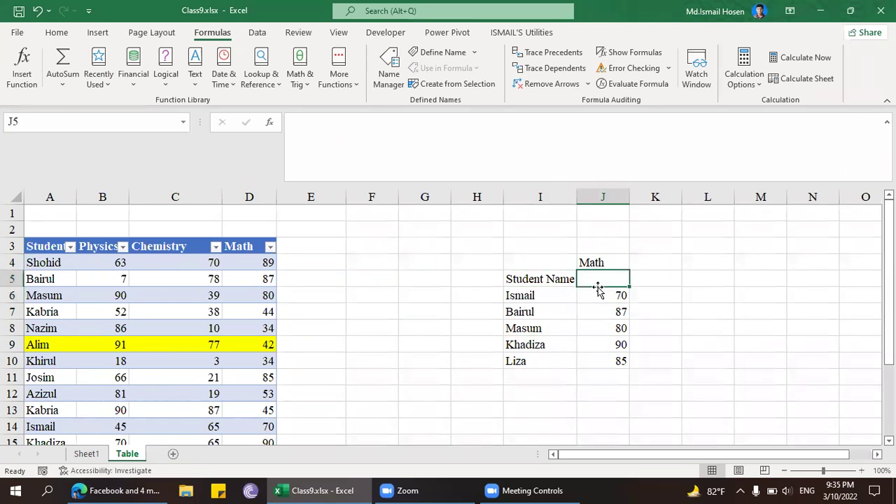
text(Number)
key(Return)
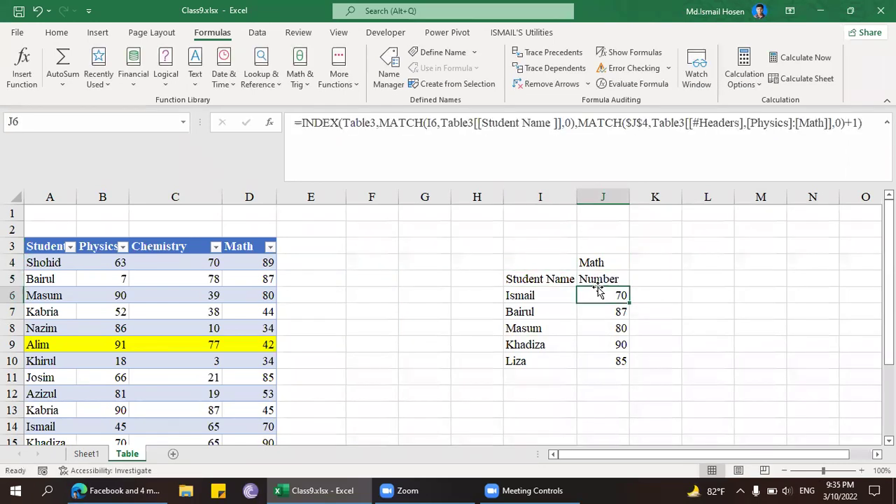
- Convert the lookup range I5:J10 into a table with headers, leaving the Math cell in J4 outside it
click(558, 283)
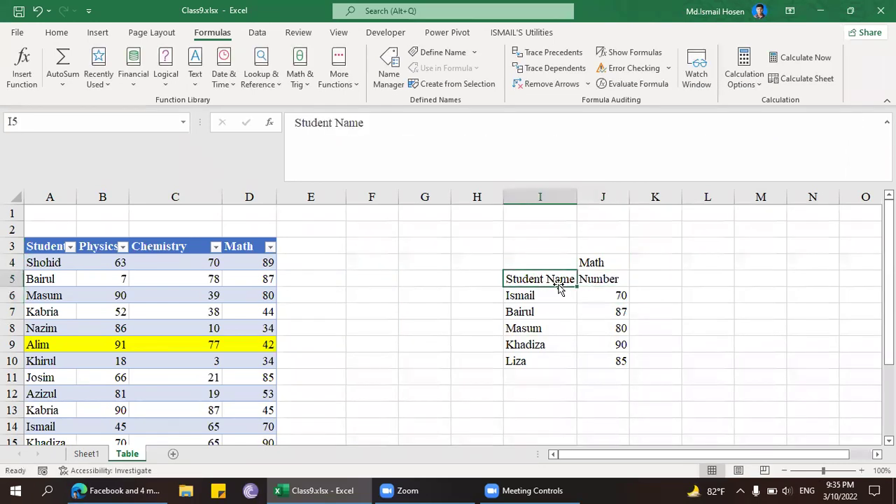
click(56, 33)
click(557, 314)
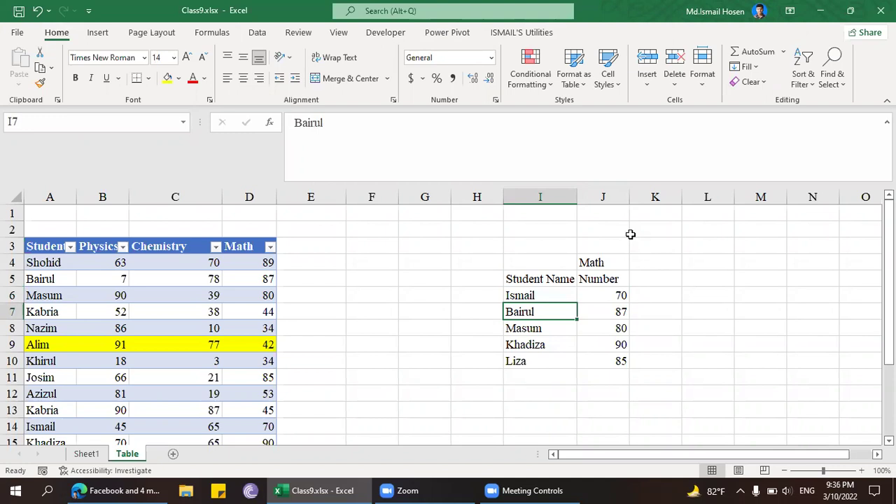
click(559, 294)
click(98, 33)
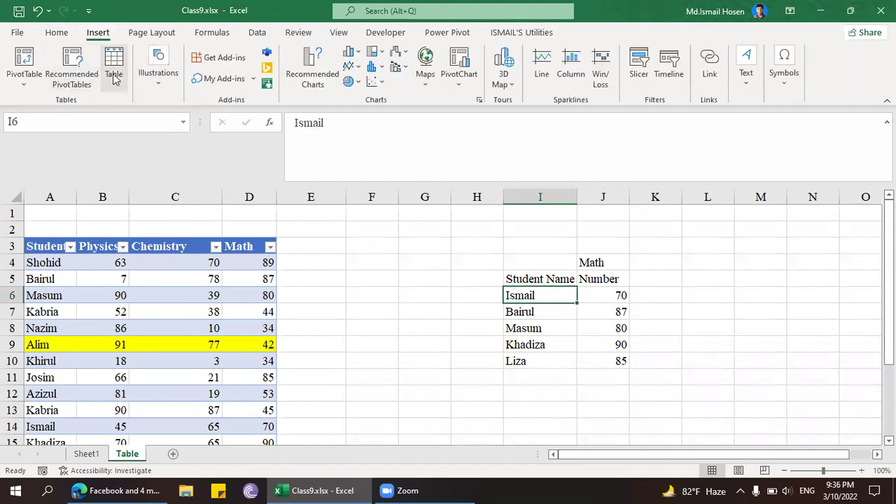
click(114, 67)
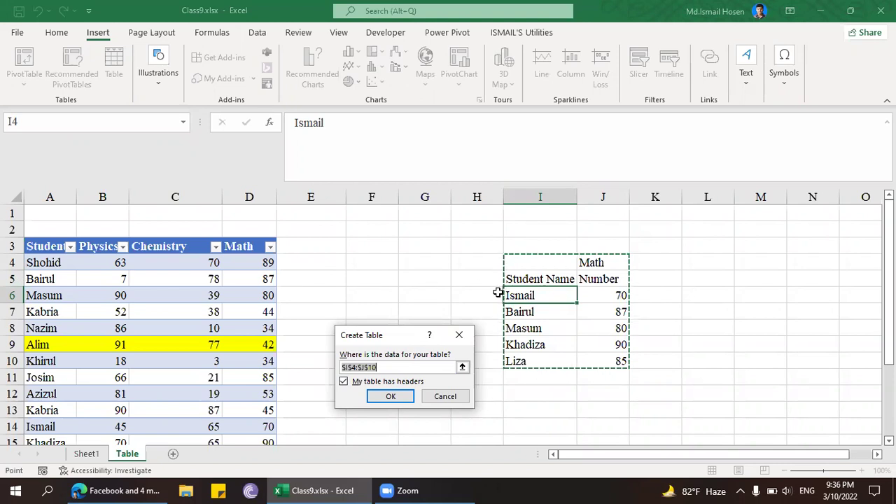
click(357, 367)
key(BackSpace)
text(5)
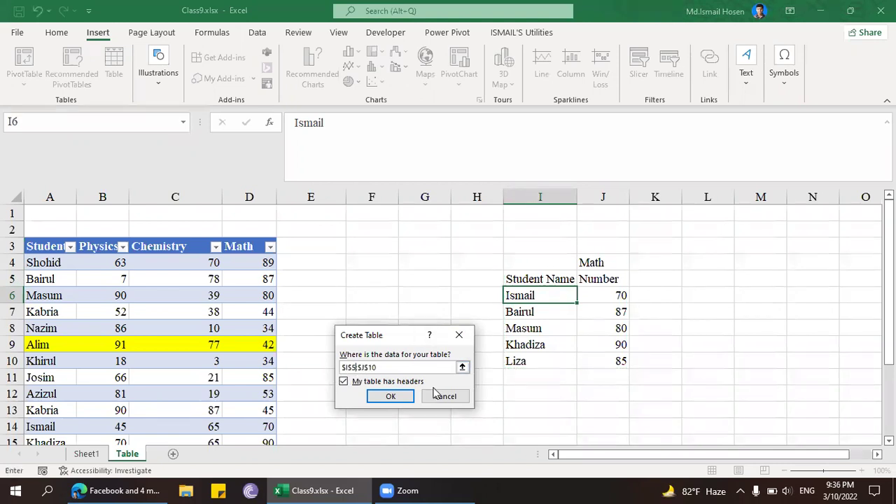
click(390, 396)
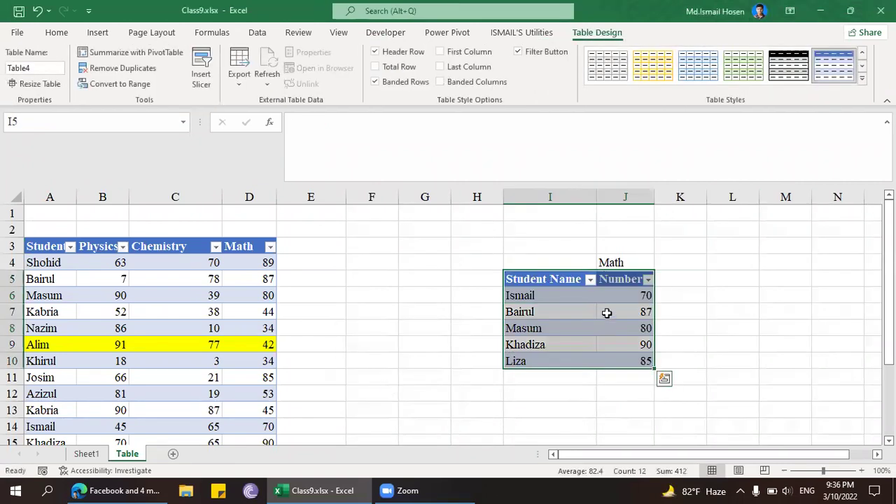
- Extend the lookup table by entering the student name from A10 in I11, directly below the last row
click(606, 312)
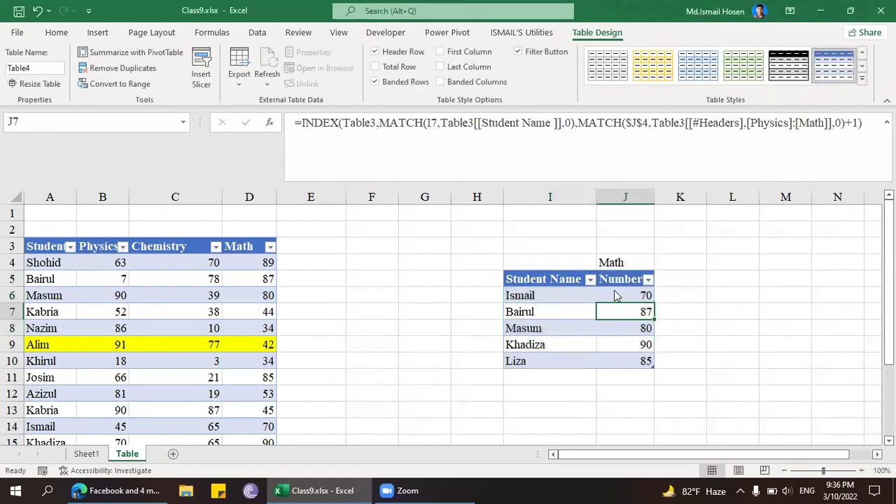
click(619, 343)
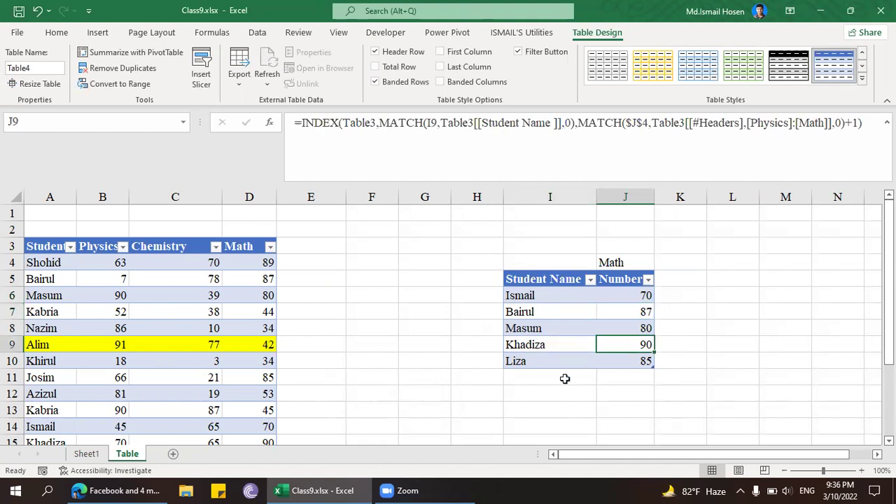
click(541, 374)
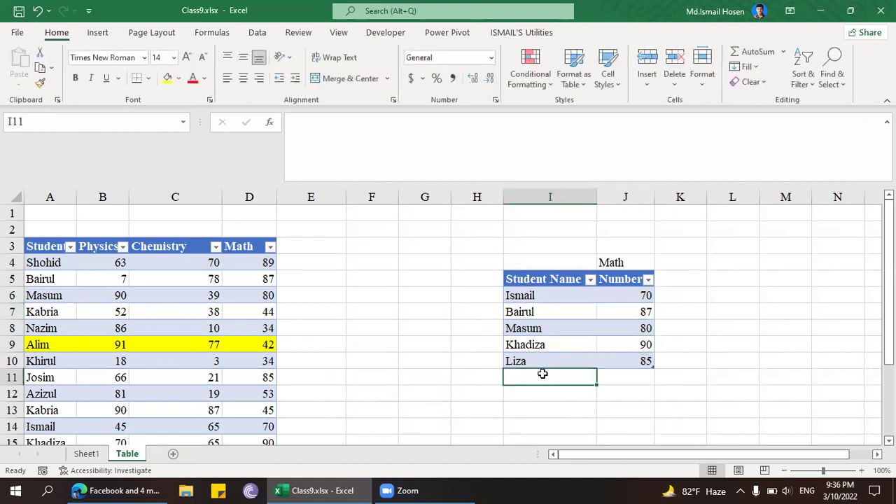
text(Khi)
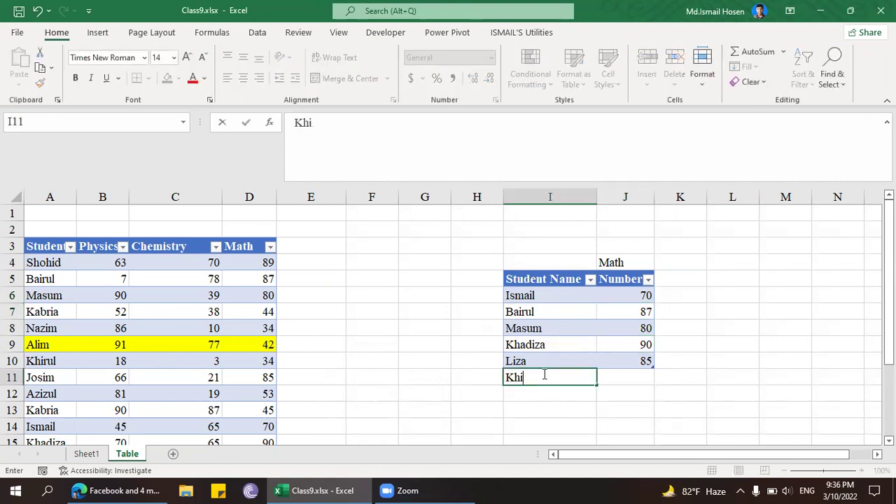
text(rul)
key(Return)
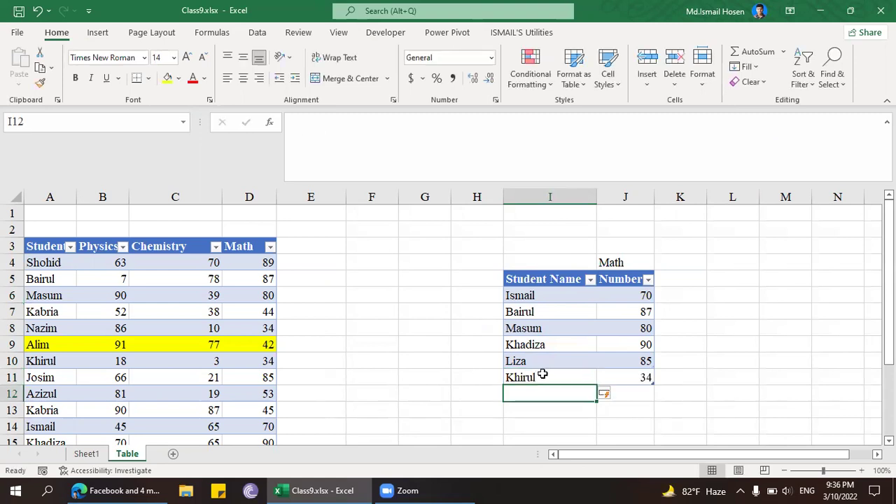
- Add the student names from A11, A12 and A9 to the lookup table in I12, I13 and I14
click(655, 383)
click(564, 392)
text(Josim)
key(Return)
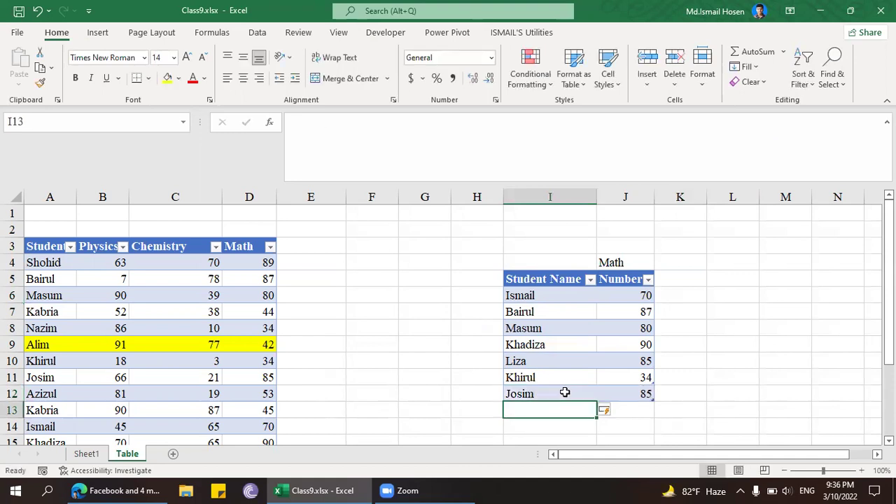
scroll(560, 356, down, 1)
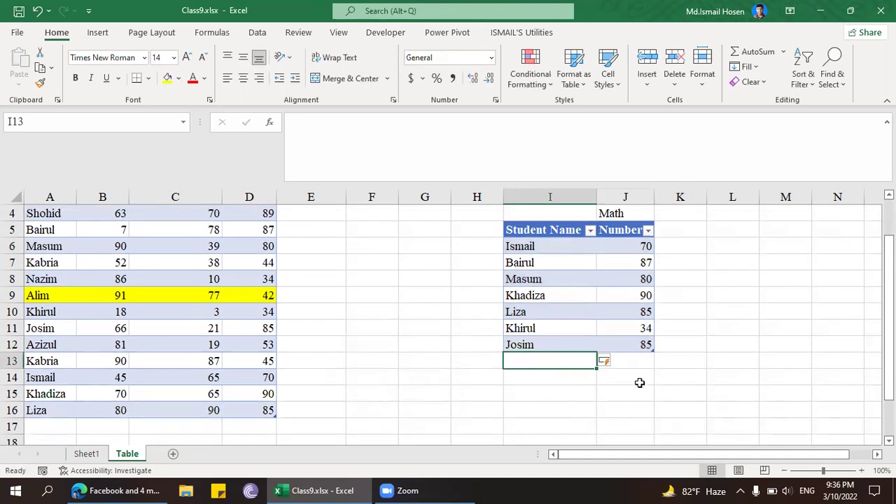
text(Azizul)
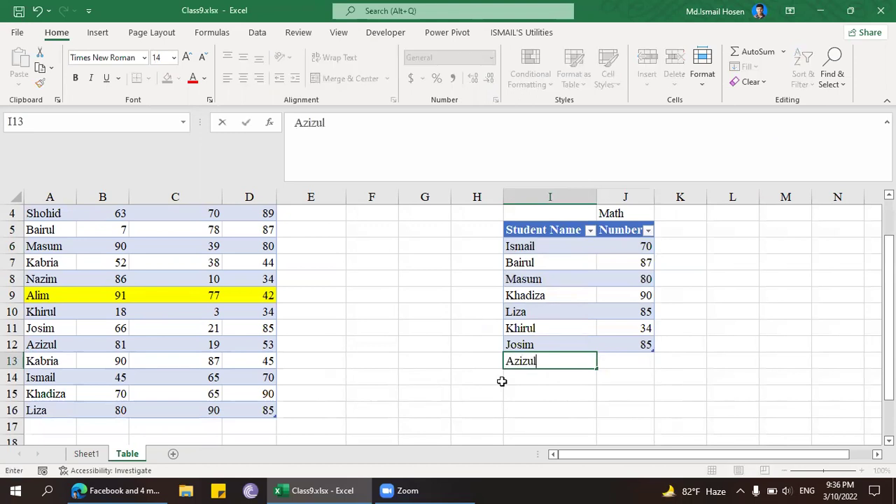
key(Return)
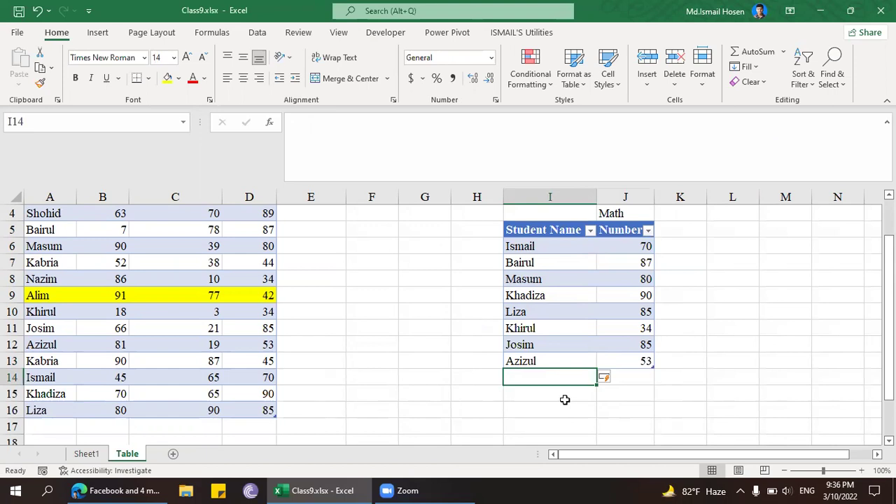
text(Alim)
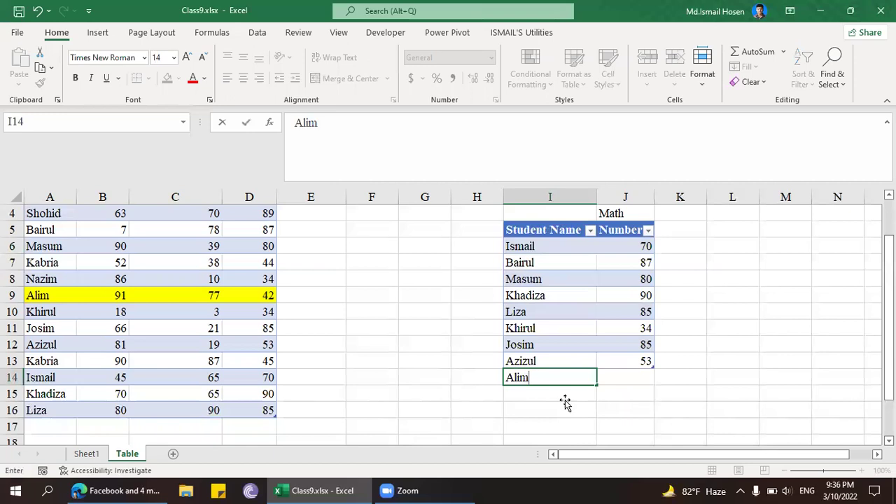
key(Return)
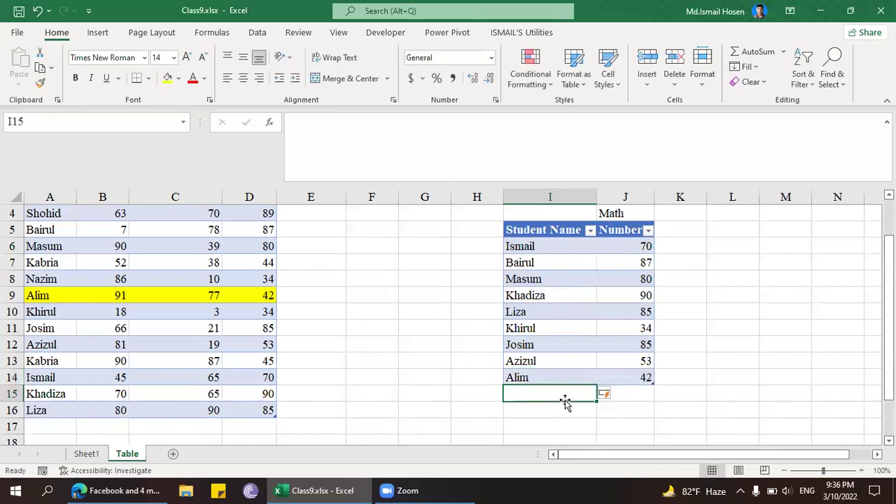
- Delete table rows 10 to 14 from the lookup table
click(619, 277)
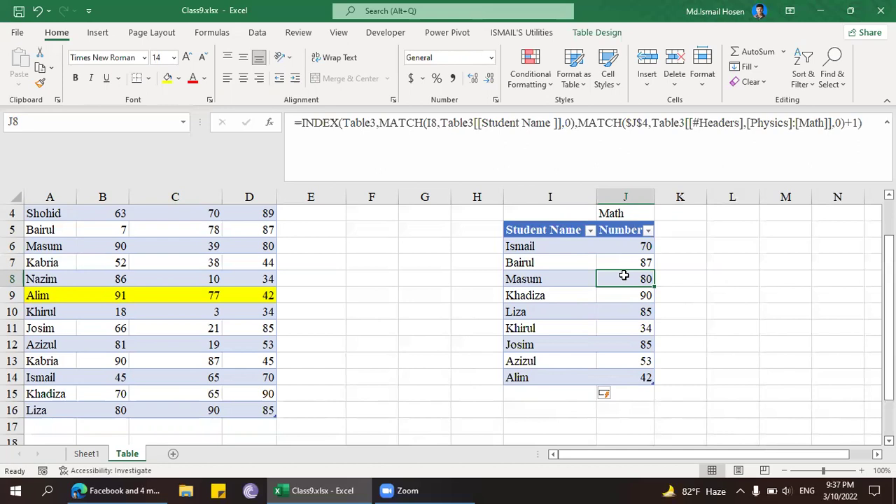
drag(541, 308, 557, 377)
right_click(547, 322)
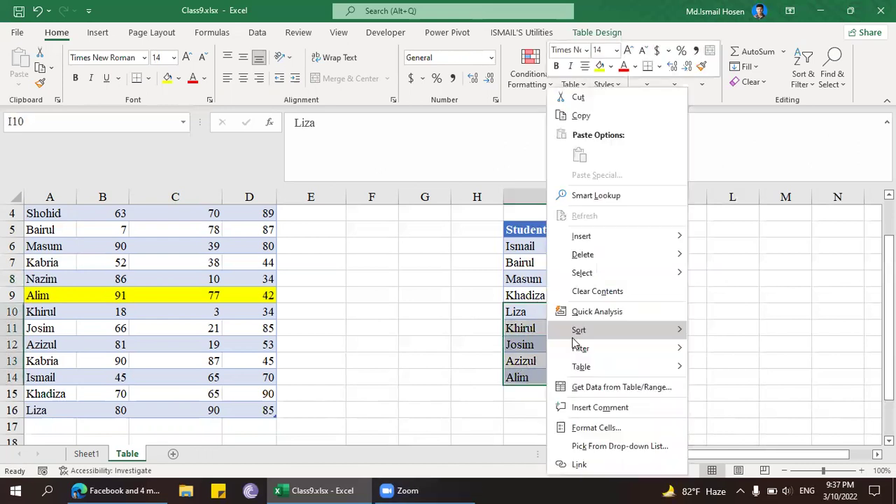
mouse_move(639, 274)
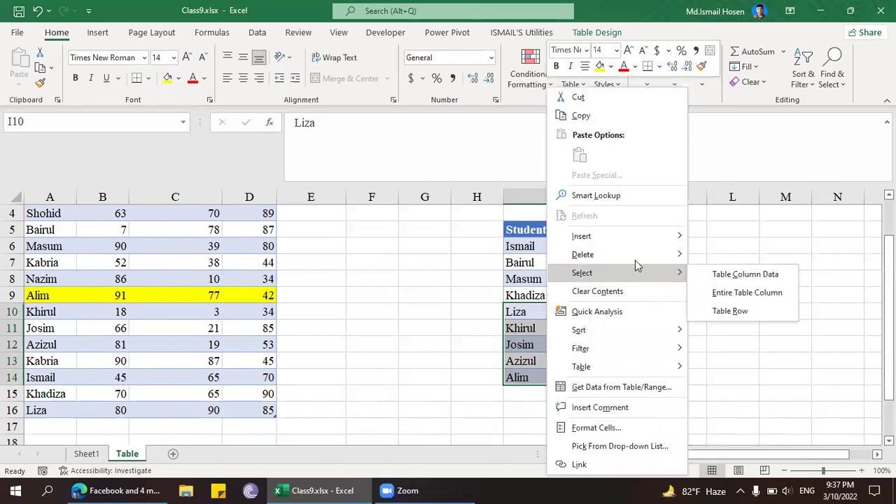
mouse_move(623, 255)
click(724, 275)
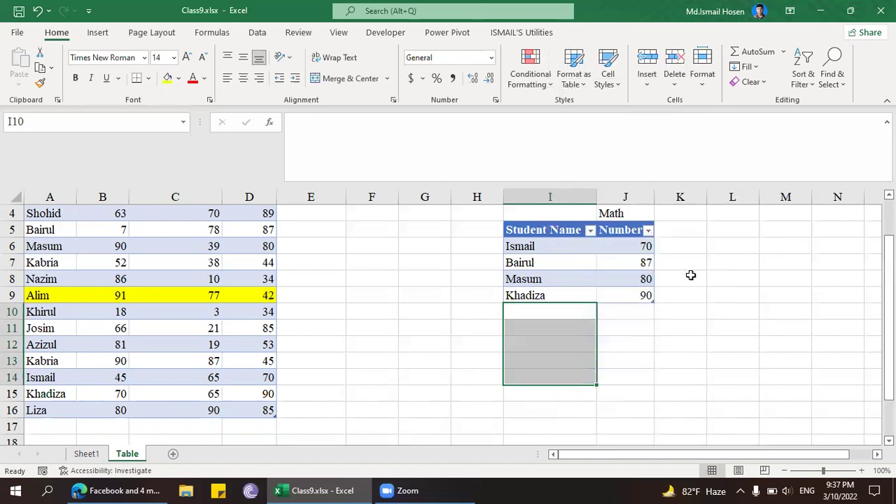
click(630, 296)
drag(633, 312, 639, 385)
click(603, 332)
click(524, 328)
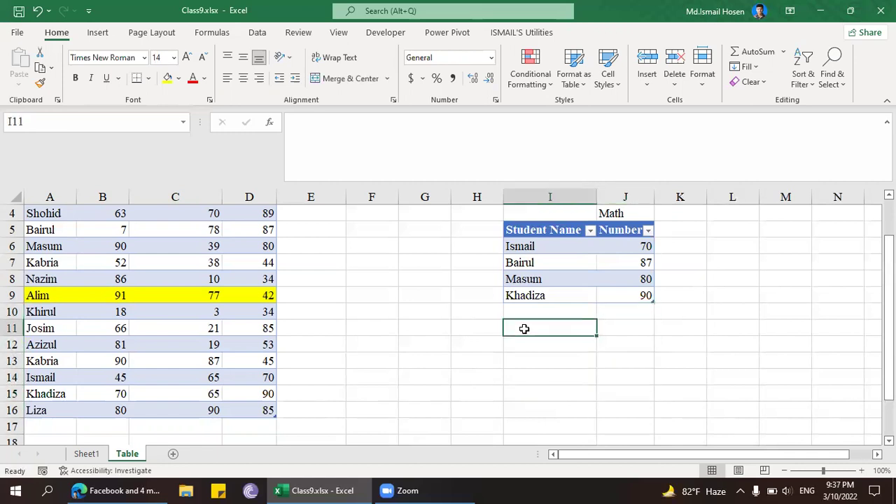
- Delete the table row at A7:D7 from the marks table
key(Left)
key(Left)
key(Left)
key(Left)
key(Left)
key(Left)
key(Left)
key(Left)
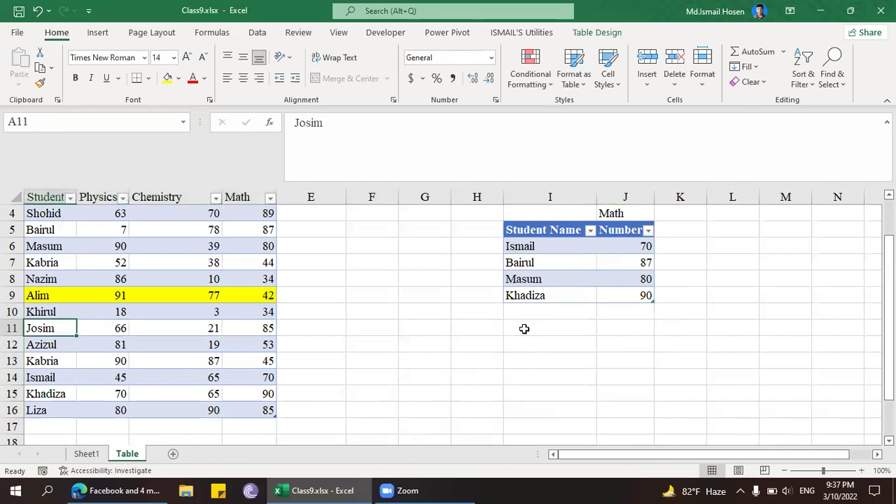
click(57, 275)
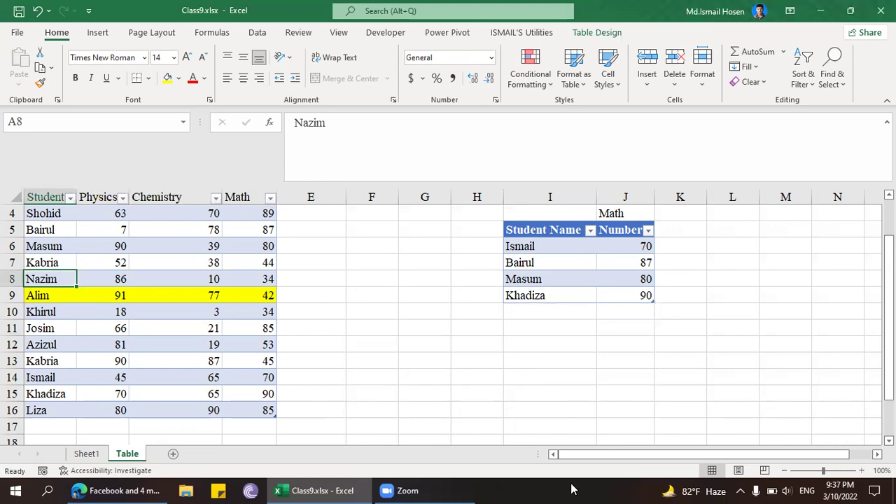
click(52, 262)
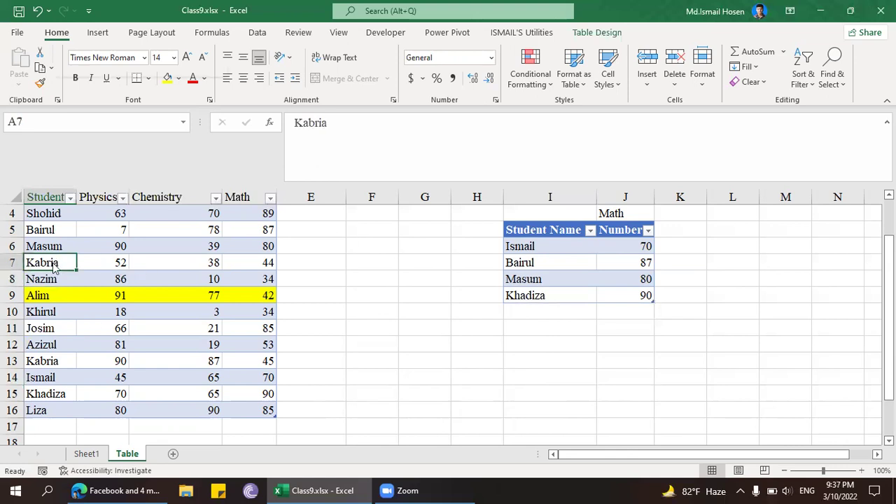
right_click(53, 265)
mouse_move(108, 259)
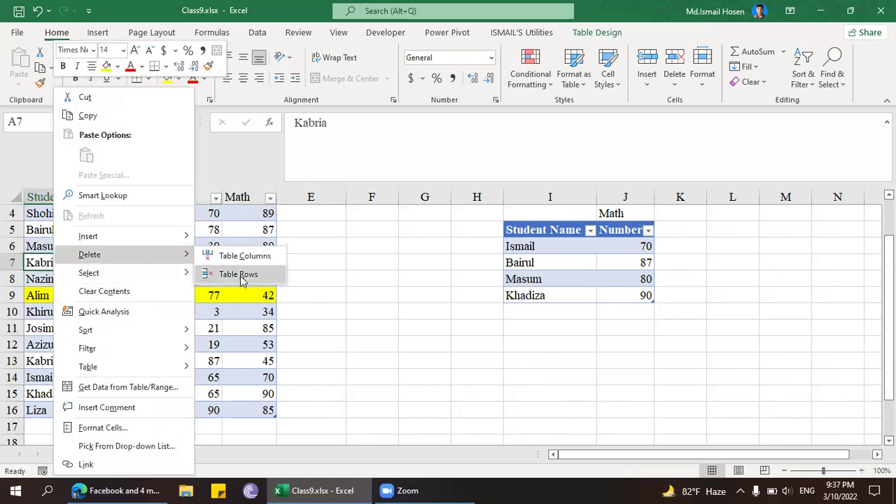
click(243, 278)
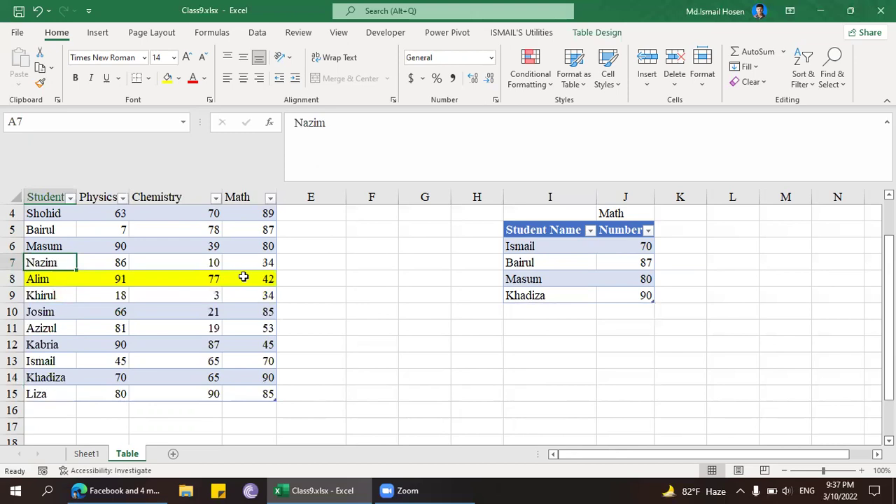
- Check the INDEX and MATCH formula in the Number column against the student name in I6
drag(619, 245, 621, 303)
click(625, 247)
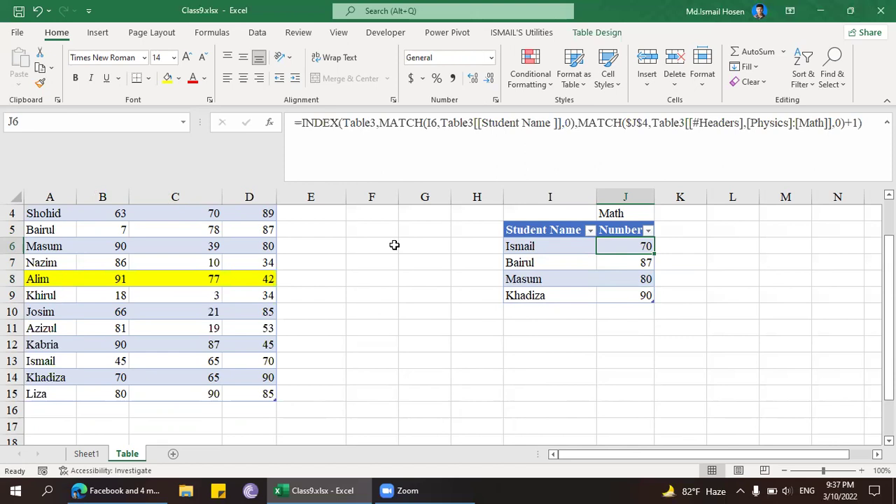
click(559, 258)
click(568, 249)
click(616, 250)
click(568, 248)
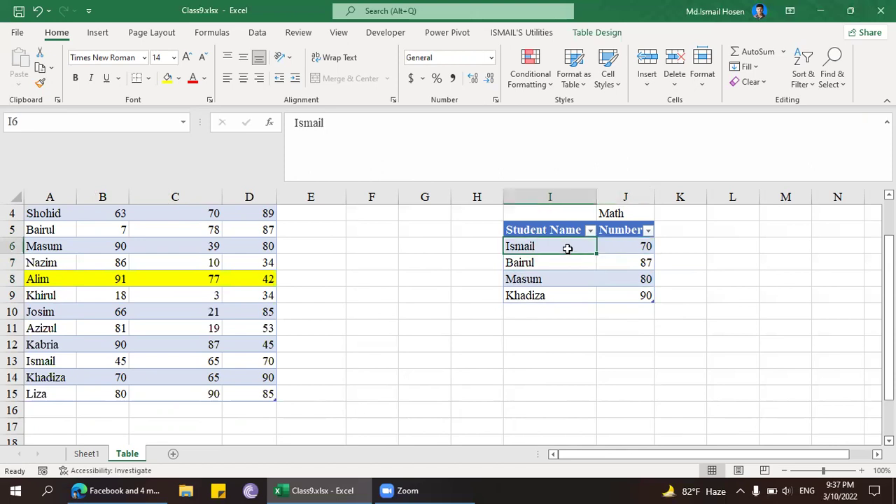
- Open the recent workbook On Class Test.xlsm and select the first Employee Payment cell, G3, on the ServiceData sheet
click(17, 32)
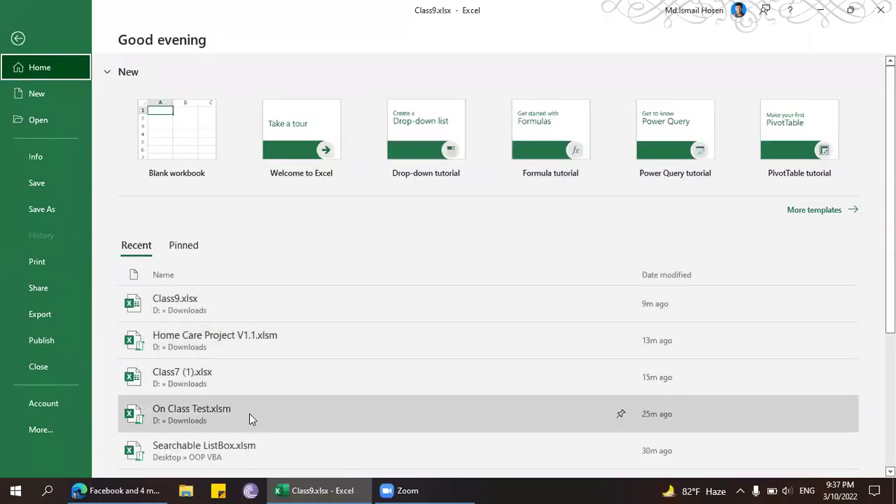
key(Escape)
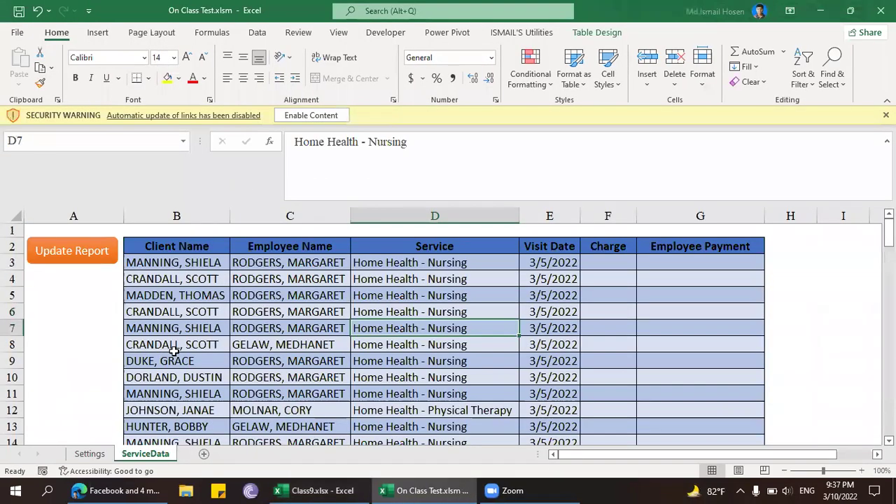
click(653, 262)
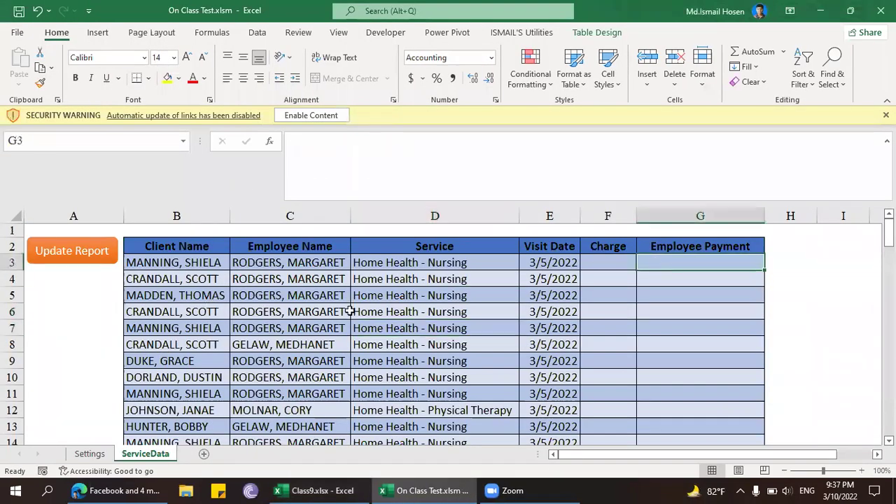
- Examine the service names and service codes in the table on the Settings sheet
click(90, 453)
click(383, 305)
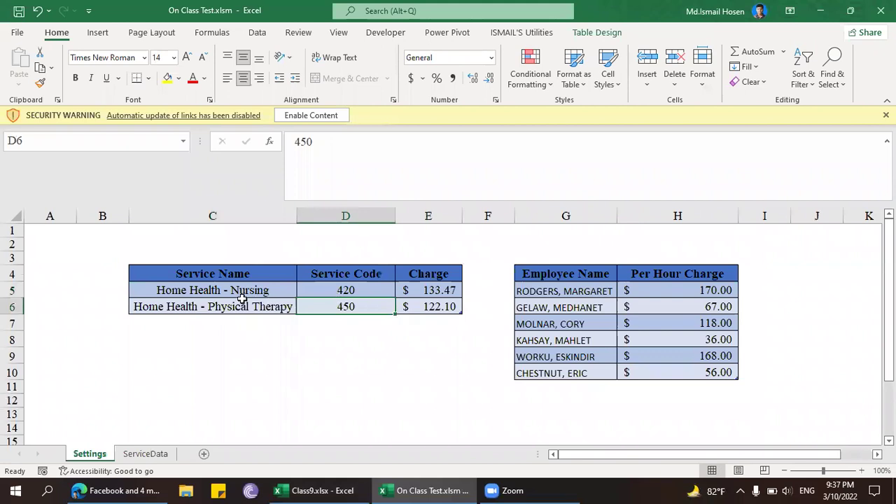
click(236, 290)
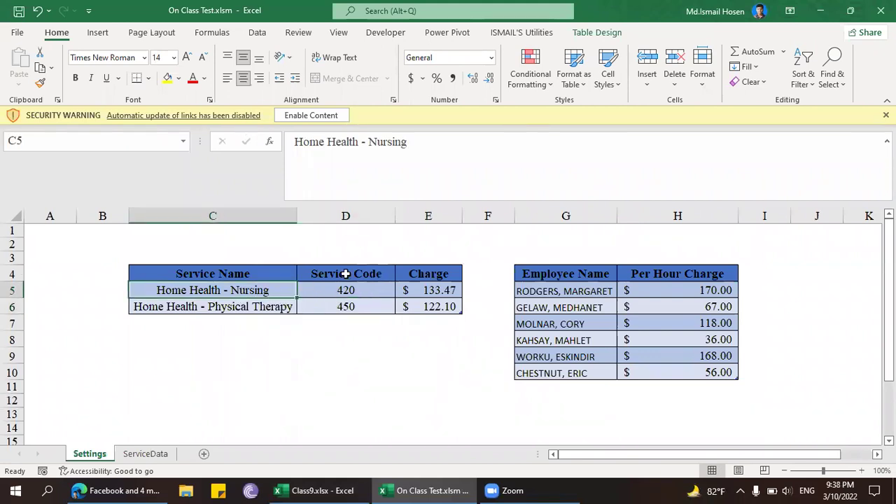
click(344, 304)
click(335, 293)
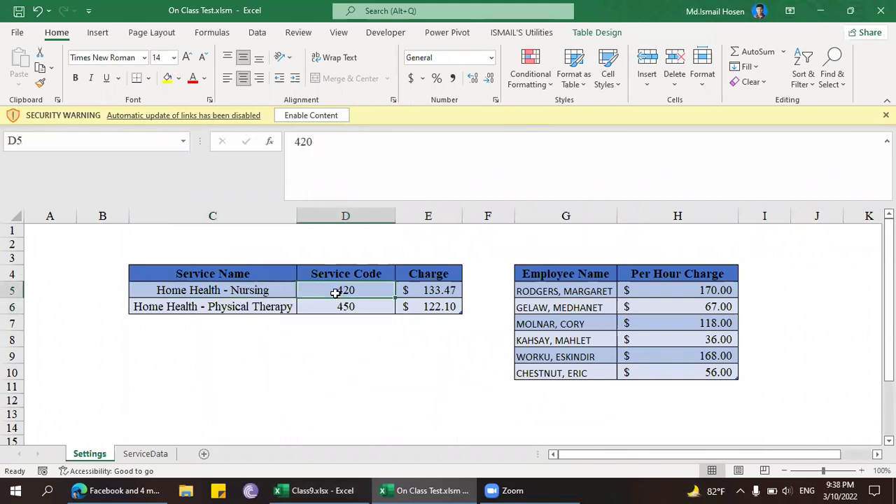
click(274, 285)
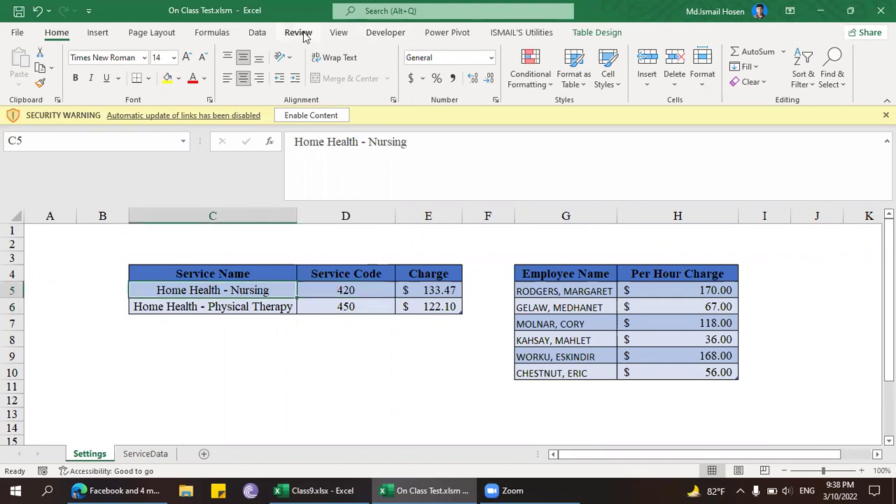
- Check the table names of the service table and the employee charge table on the Settings sheet
click(257, 33)
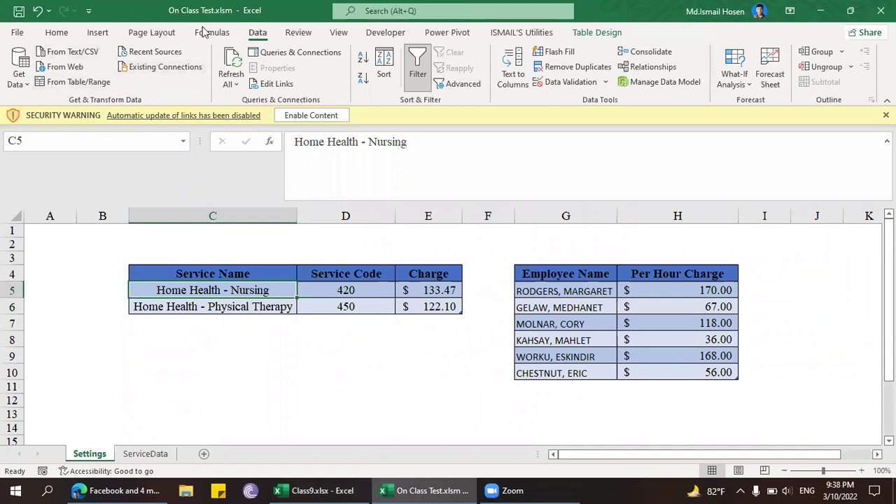
click(533, 32)
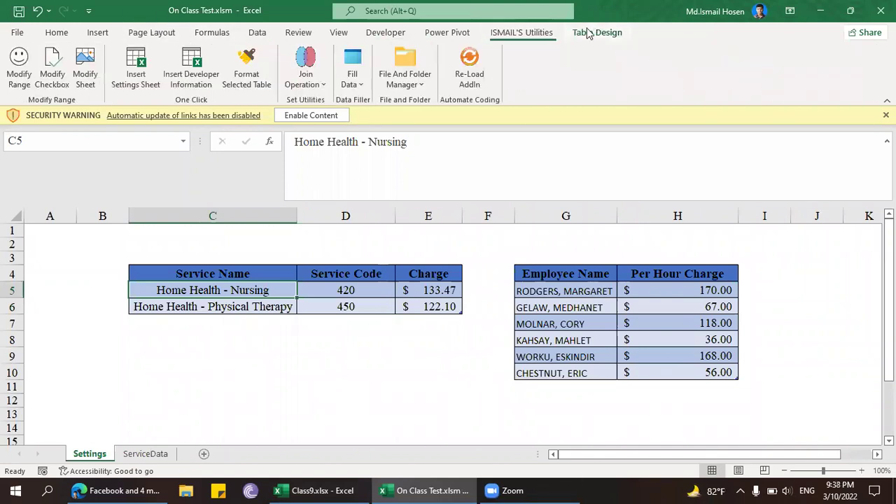
click(595, 33)
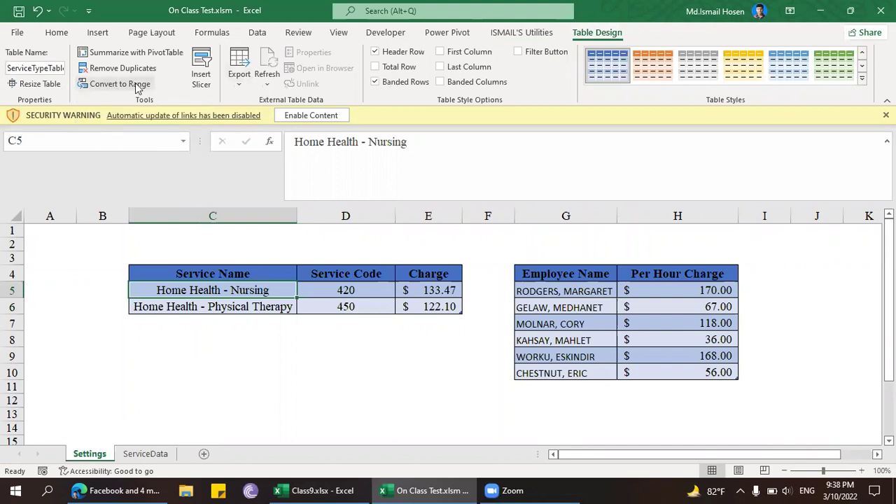
click(382, 293)
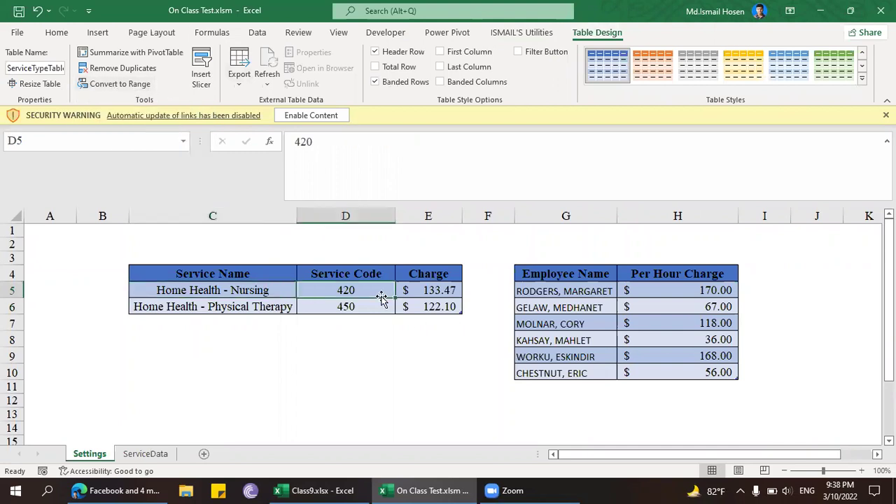
click(663, 293)
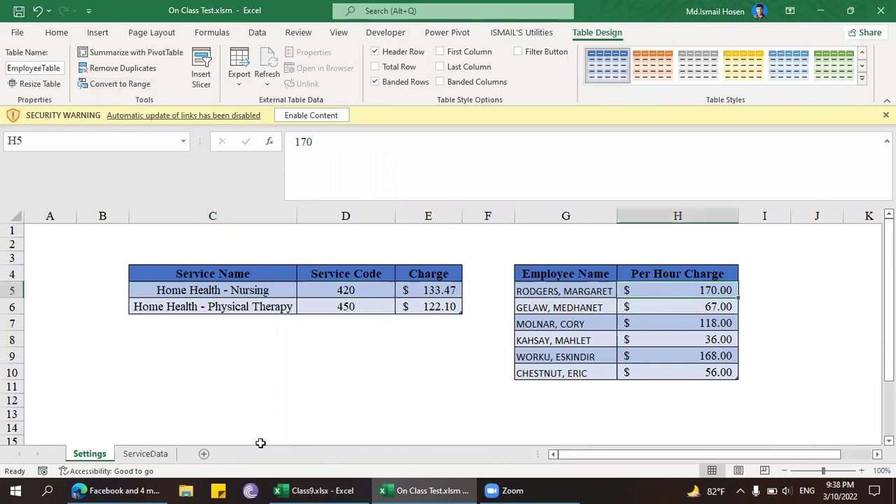
- Look through the service records on the ServiceData sheet and select the first Charge cell, F3
click(143, 455)
click(368, 295)
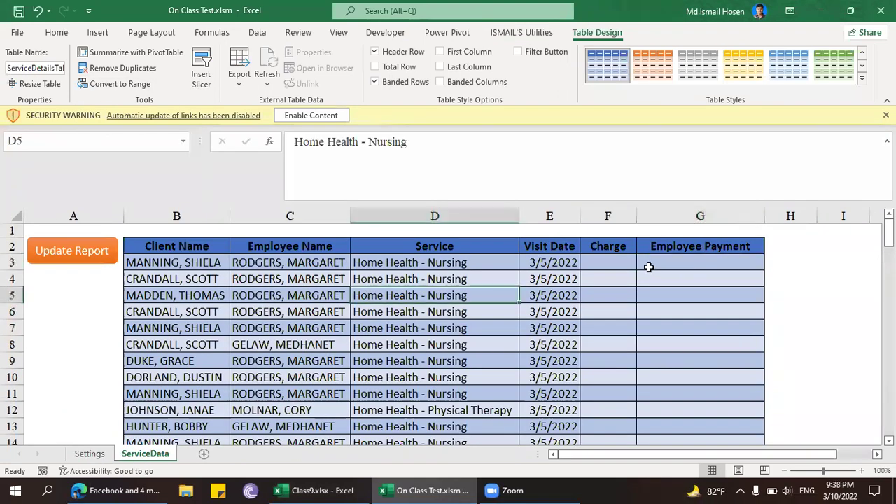
scroll(620, 288, down, 5)
scroll(620, 287, down, 9)
scroll(620, 284, up, 15)
click(623, 273)
click(626, 267)
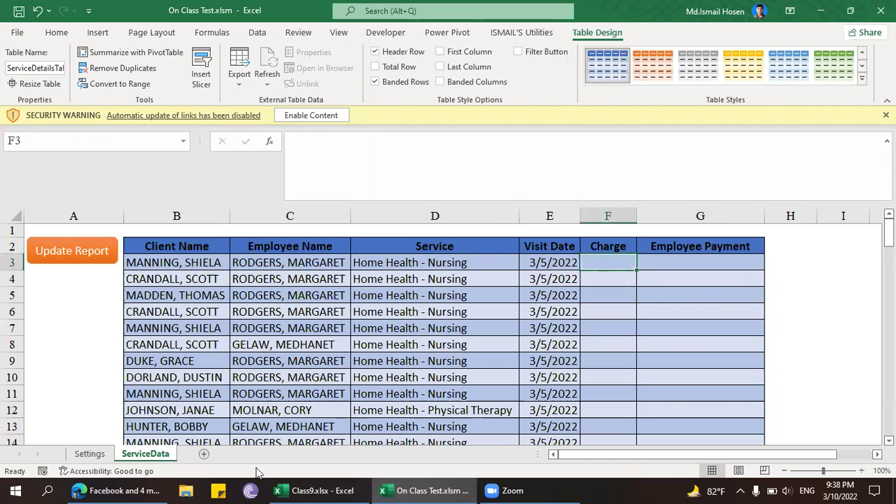
- Return to the service table on the Settings sheet and enable the workbook's blocked content
click(102, 459)
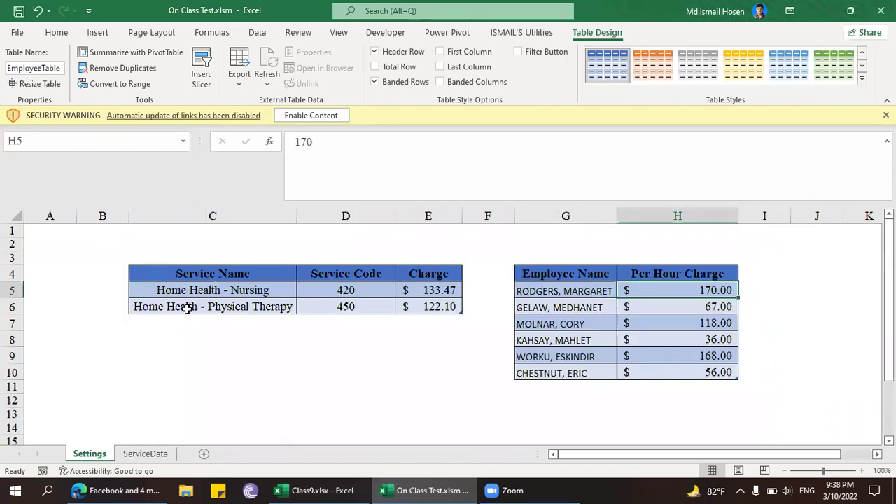
click(186, 308)
click(313, 118)
- Examine how each service name in the Settings sheet's service table relates to its service code
click(329, 270)
click(236, 269)
click(234, 288)
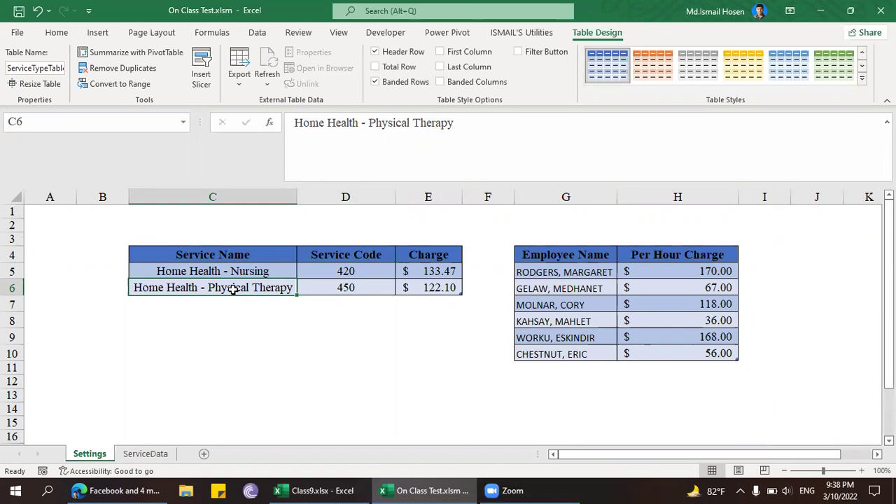
click(337, 285)
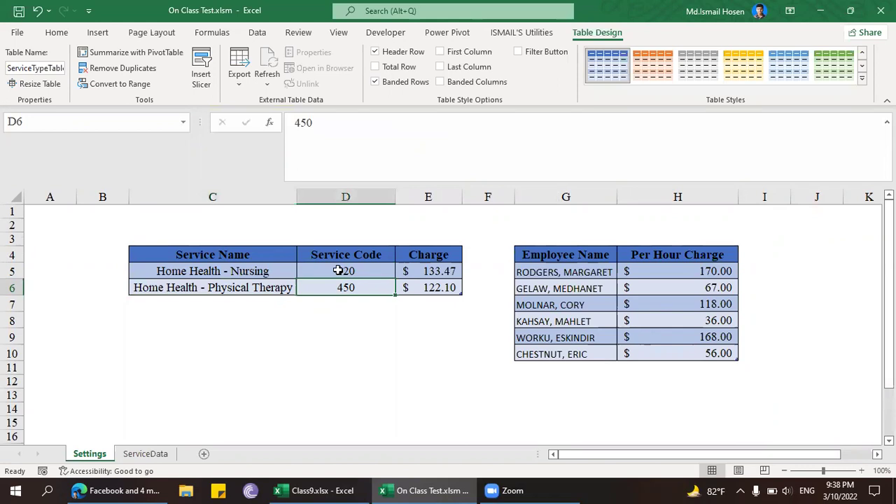
click(337, 271)
click(280, 273)
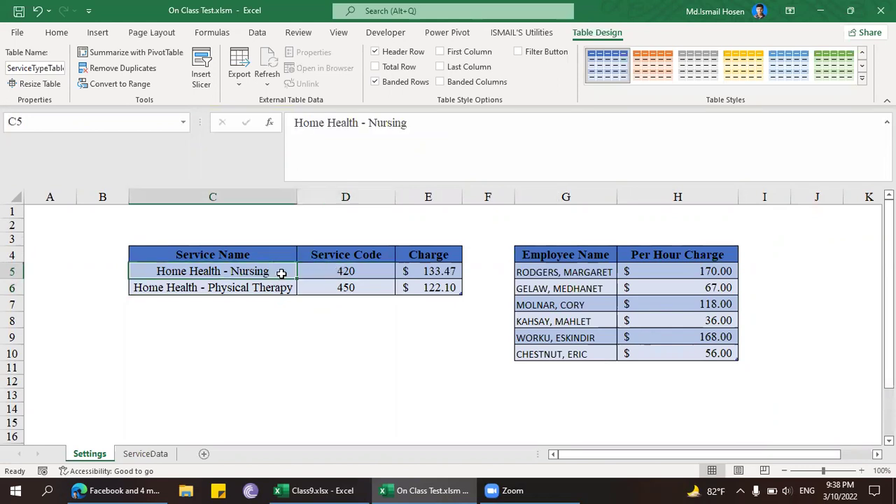
click(369, 269)
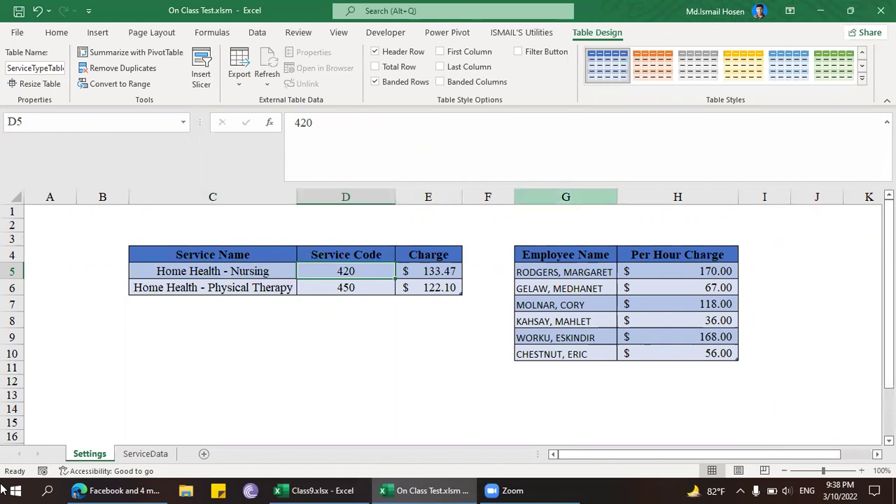
click(240, 304)
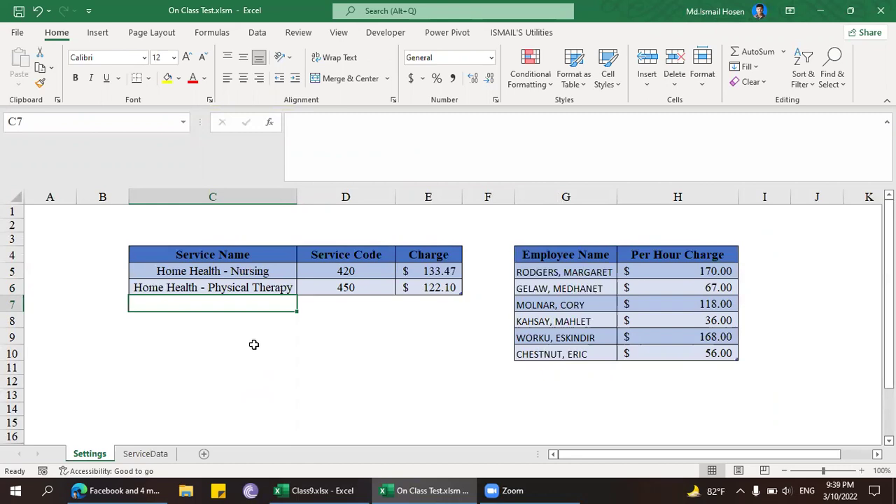
click(277, 282)
click(274, 272)
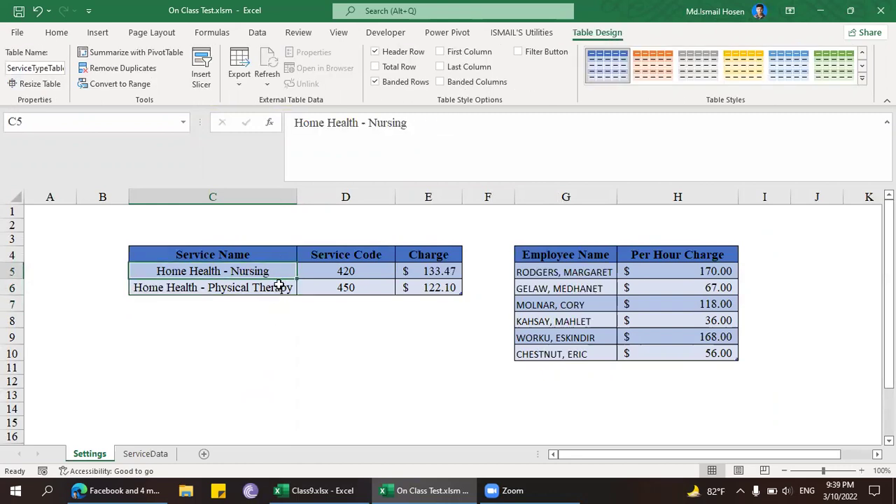
click(277, 284)
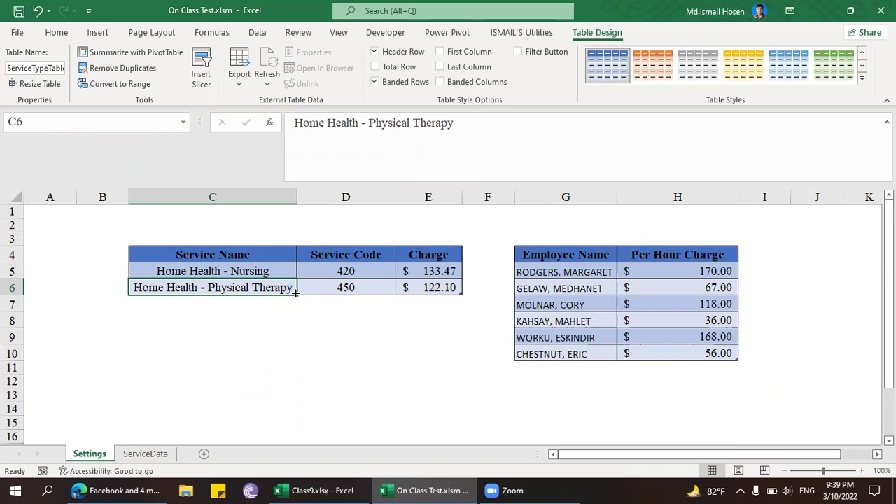
drag(344, 276, 236, 270)
click(231, 271)
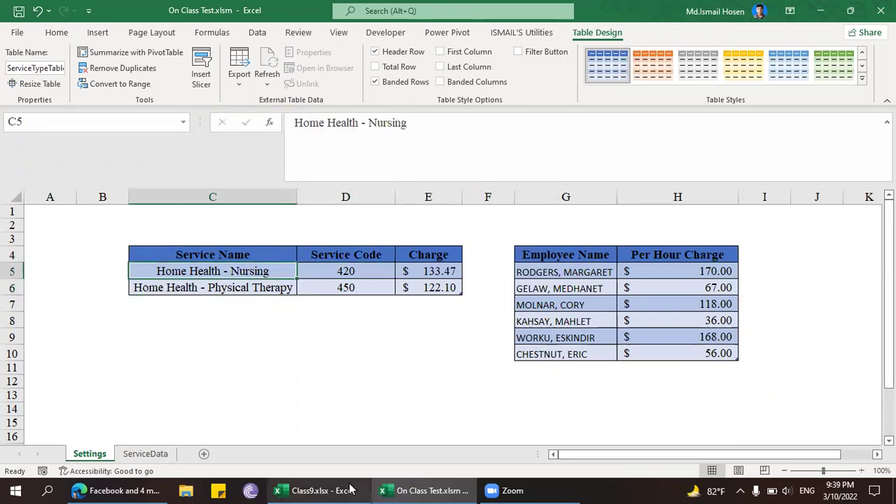
- Switch to Class9.xlsx and check the table references in the Number column's INDEX and MATCH formula in J6
click(322, 489)
click(207, 263)
scroll(179, 251, up, 1)
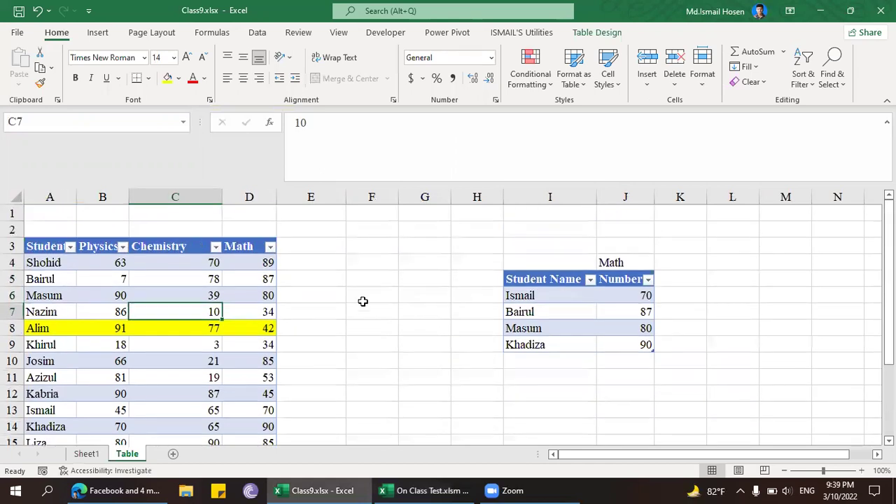
click(124, 295)
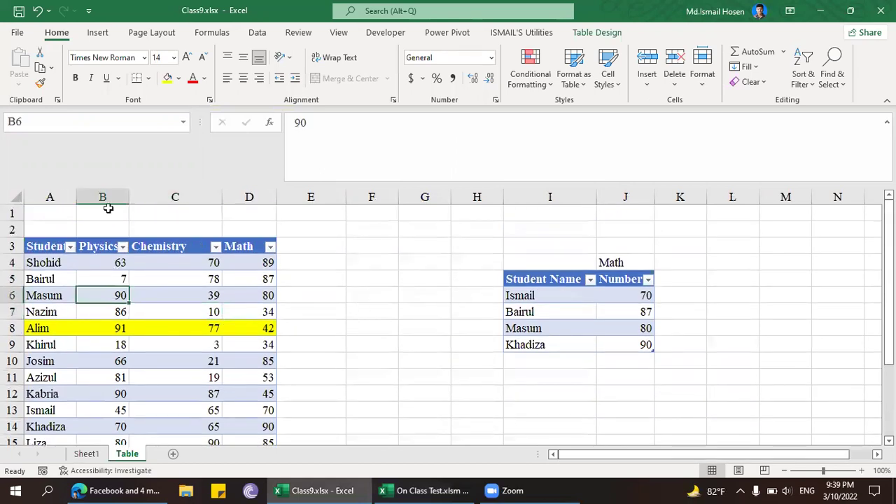
click(622, 297)
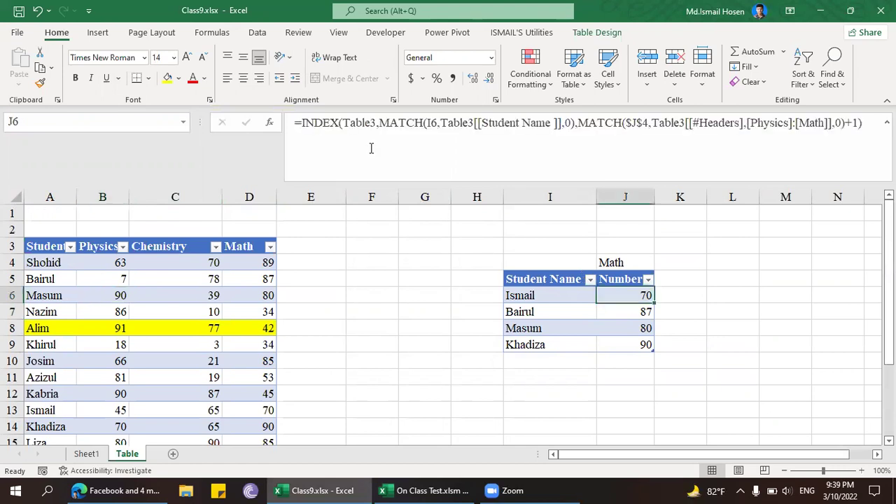
click(229, 275)
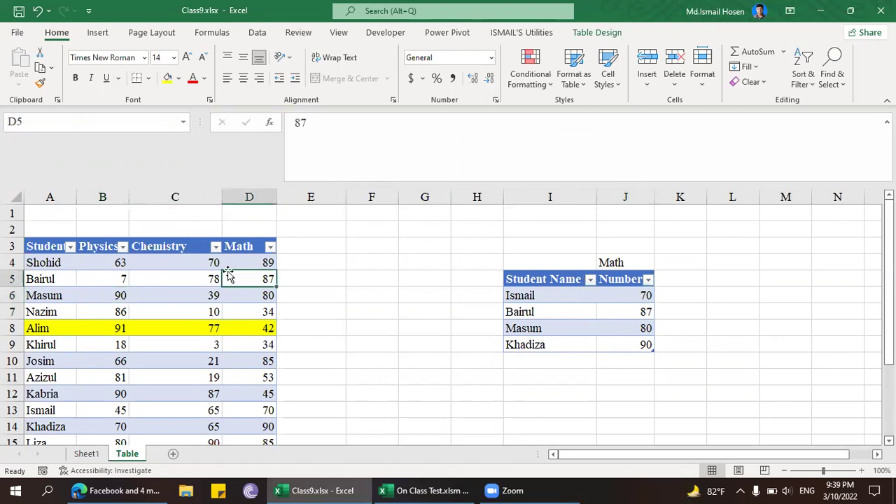
- Convert the student marks table to a normal range
click(97, 33)
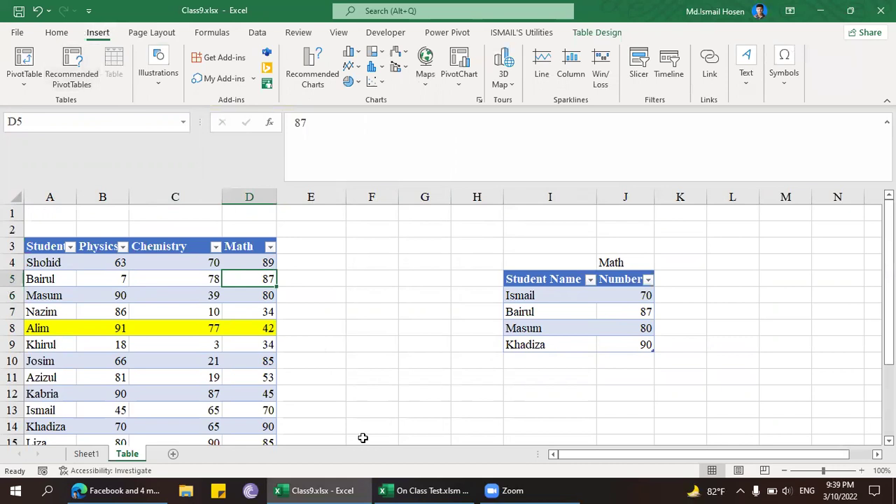
click(196, 423)
click(217, 313)
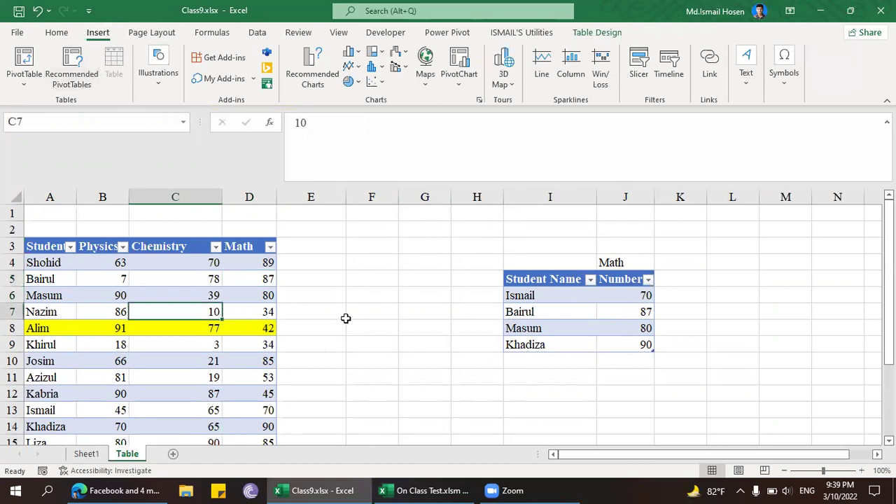
click(243, 259)
key(Left)
key(Left)
key(Left)
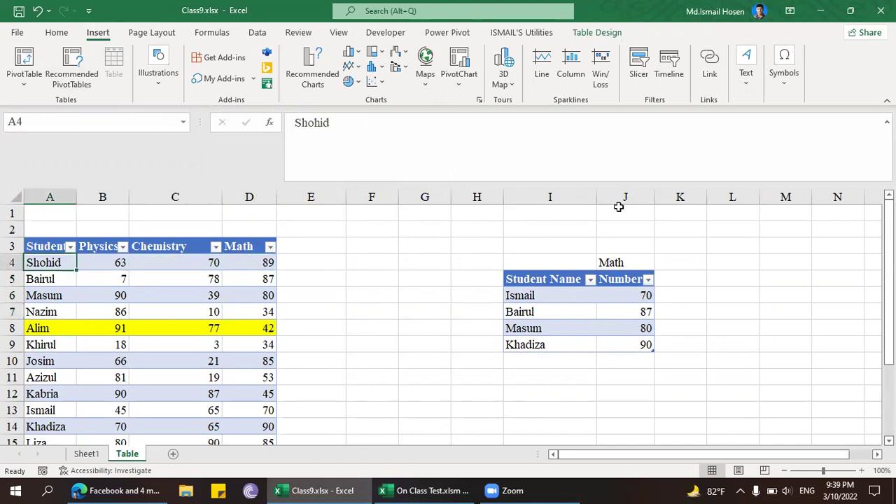
click(596, 32)
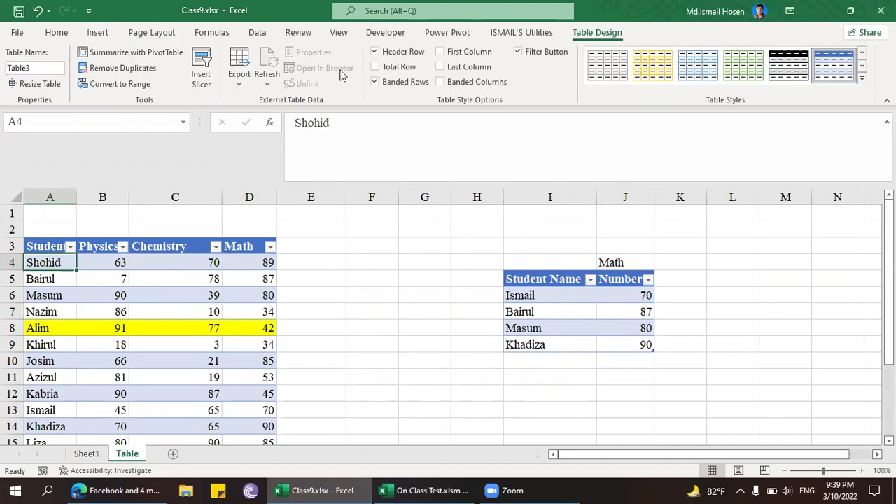
click(137, 84)
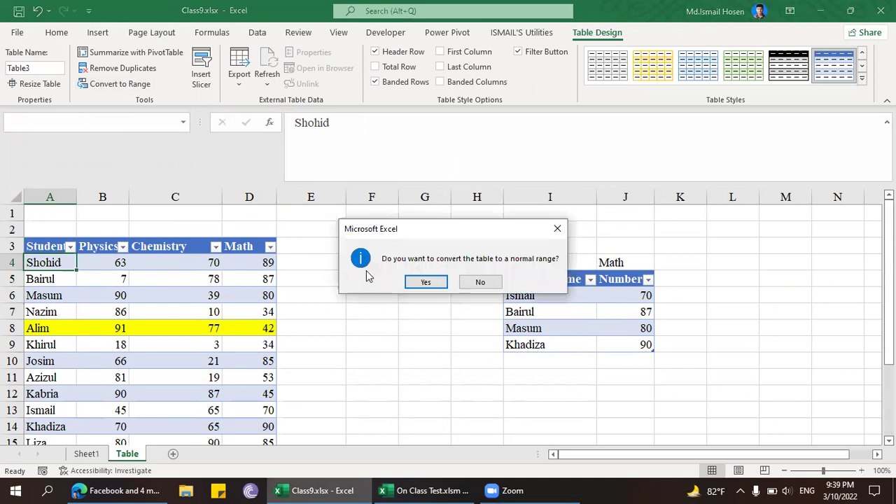
click(429, 282)
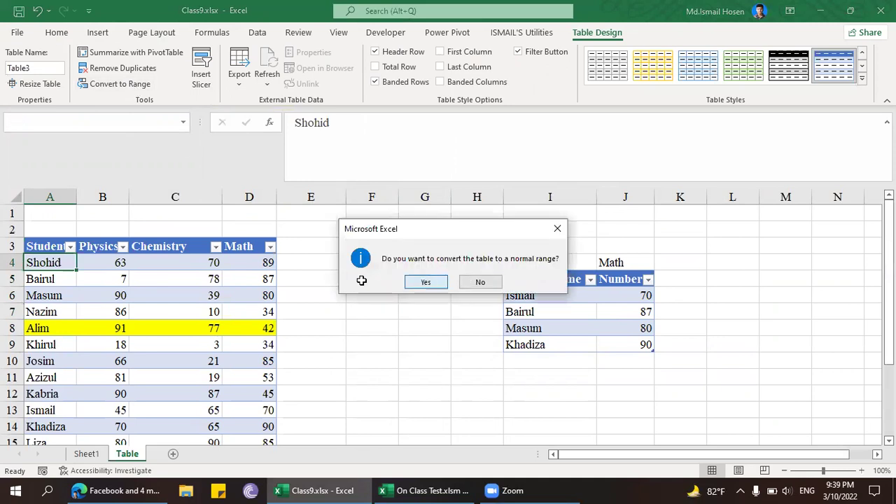
- Check the cell ranges in the J6 formula against the last rows of the marks list and the empty rows beneath
click(147, 279)
click(633, 291)
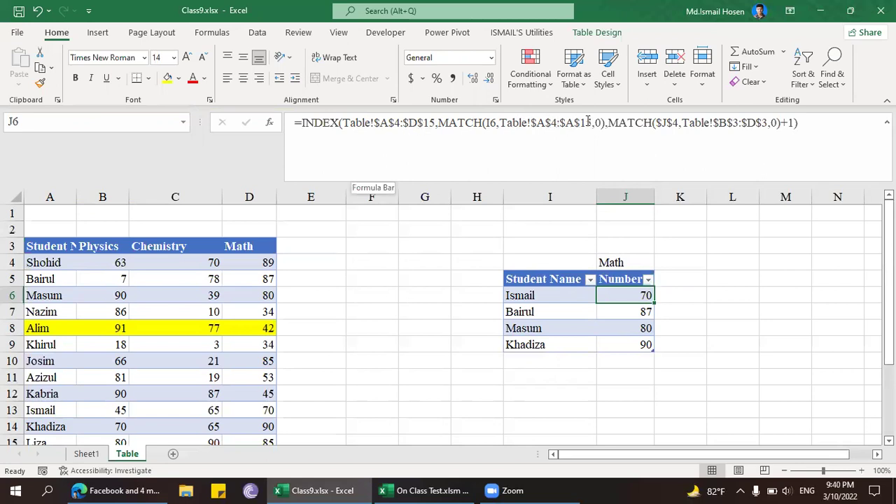
scroll(210, 317, down, 6)
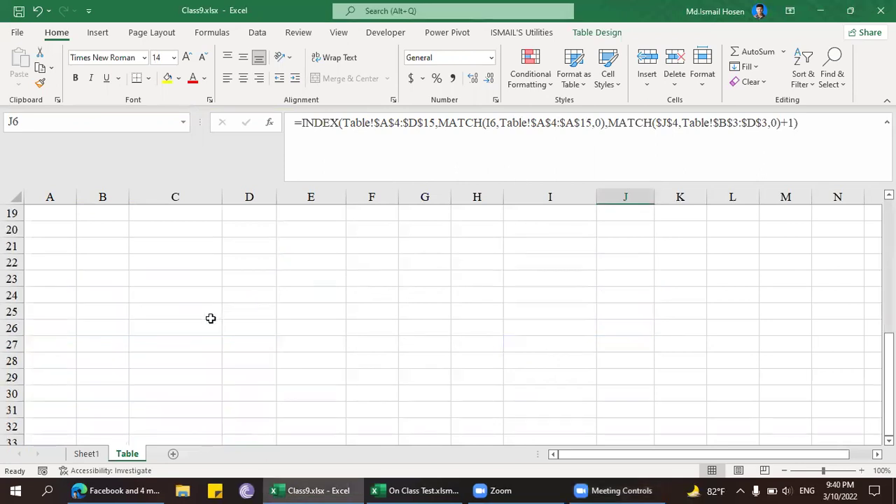
scroll(208, 318, up, 2)
scroll(140, 308, up, 1)
click(45, 306)
scroll(112, 308, up, 3)
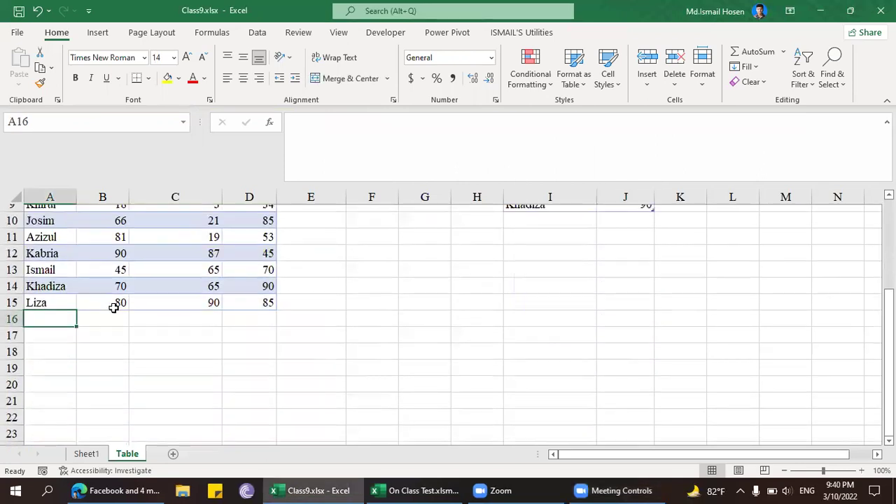
scroll(115, 311, down, 1)
click(621, 292)
click(548, 295)
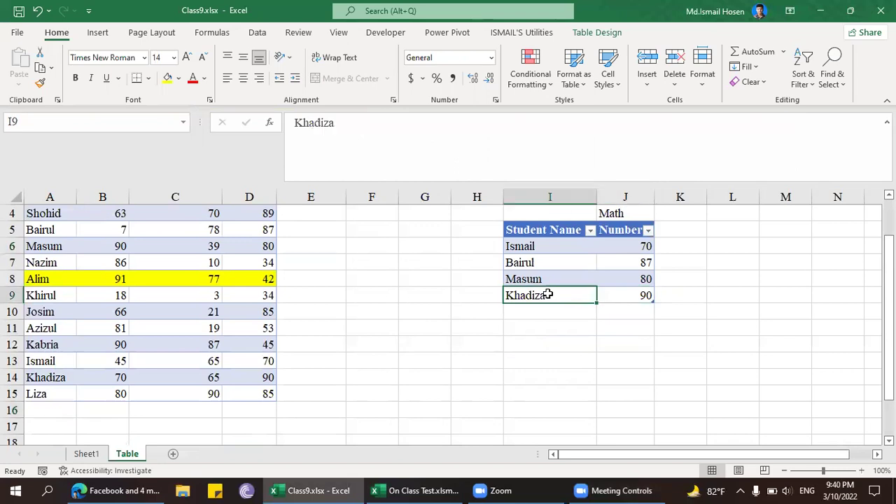
scroll(545, 294, up, 1)
scroll(49, 320, down, 3)
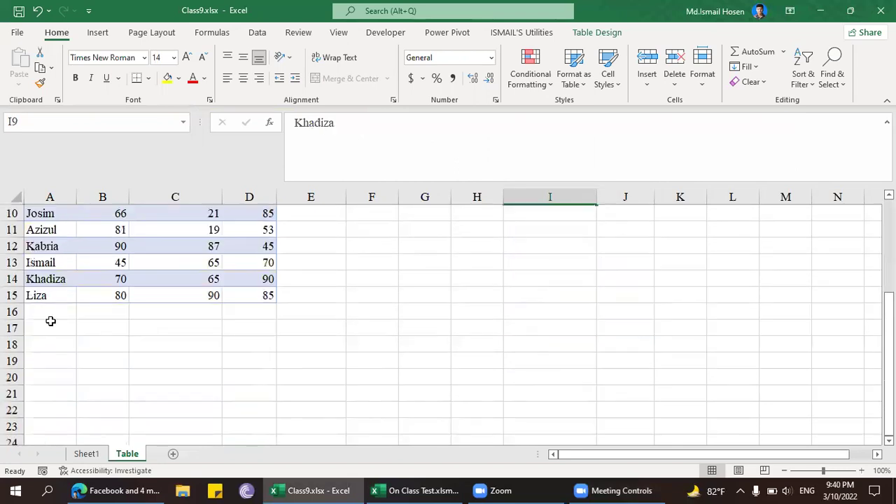
click(65, 314)
scroll(137, 315, up, 2)
click(546, 312)
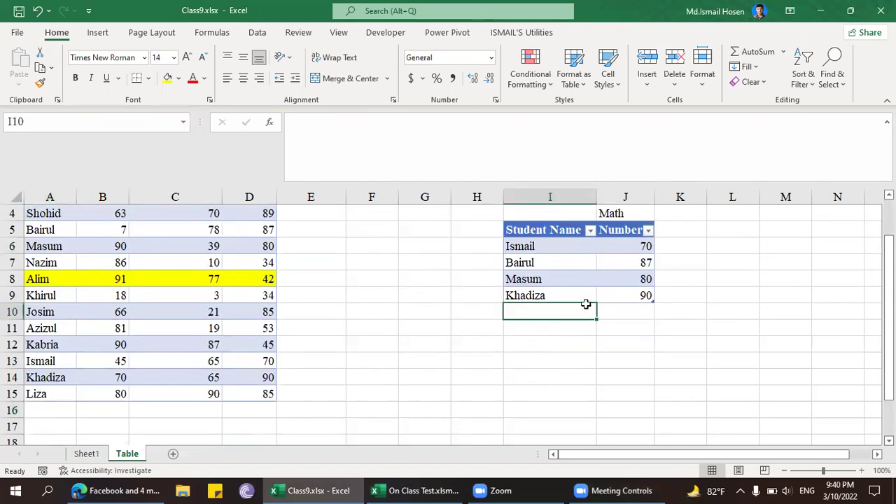
scroll(534, 262, up, 1)
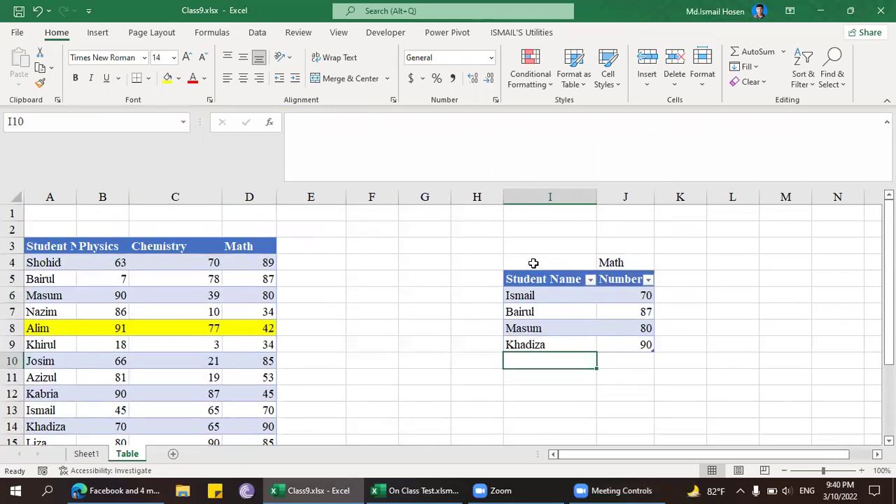
click(549, 294)
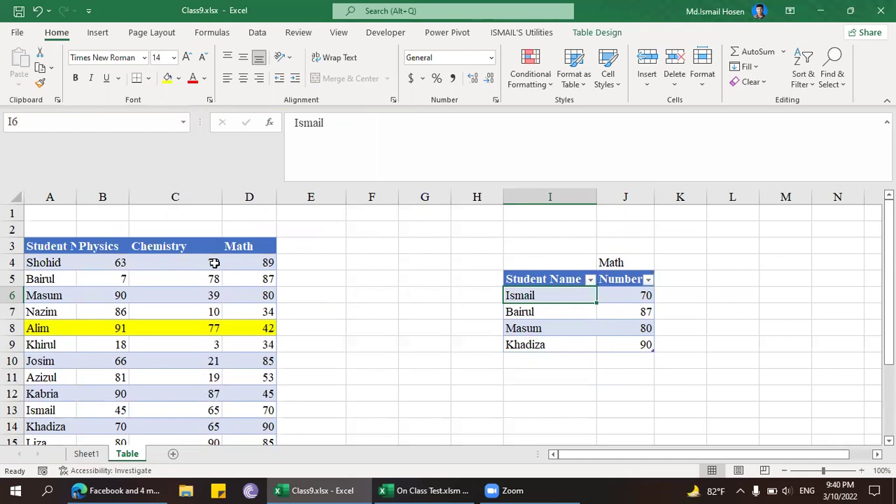
- Create a table with headers from the student marks range A3:D15
click(178, 268)
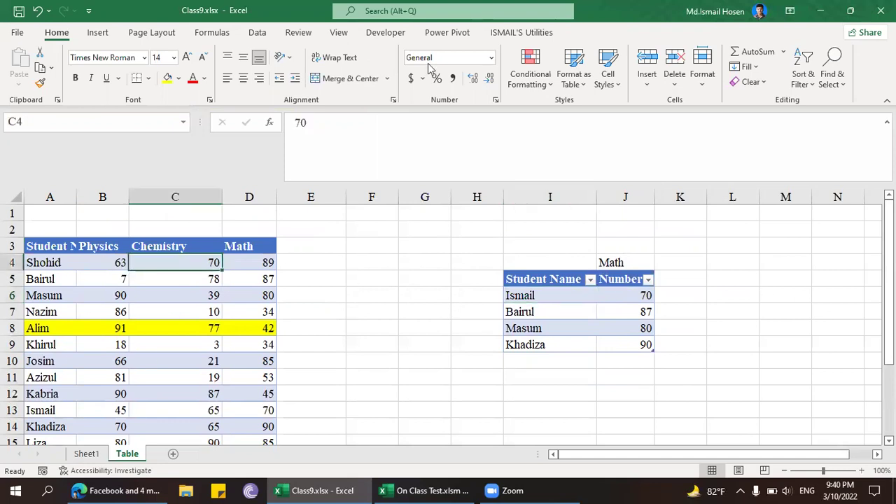
click(99, 34)
click(114, 66)
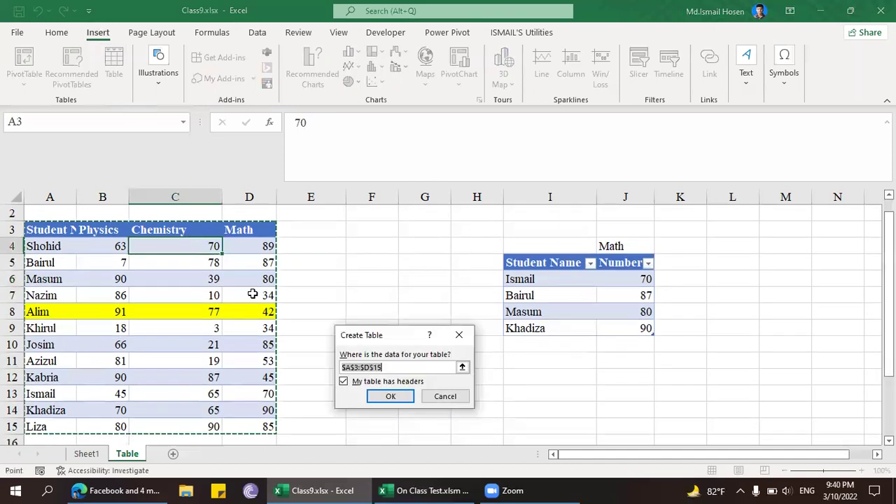
click(383, 391)
- Rename the student marks table as MarksTable and select the first Number cell, J6, to view its formula
click(25, 66)
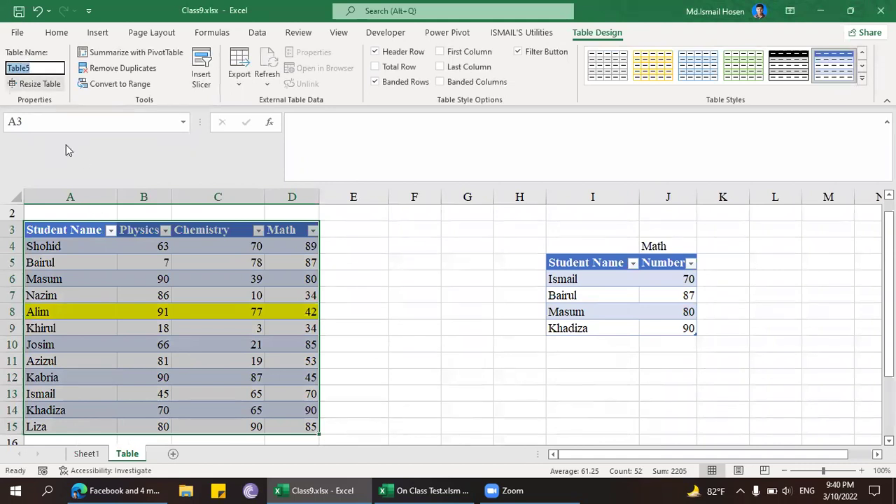
text(Marks)
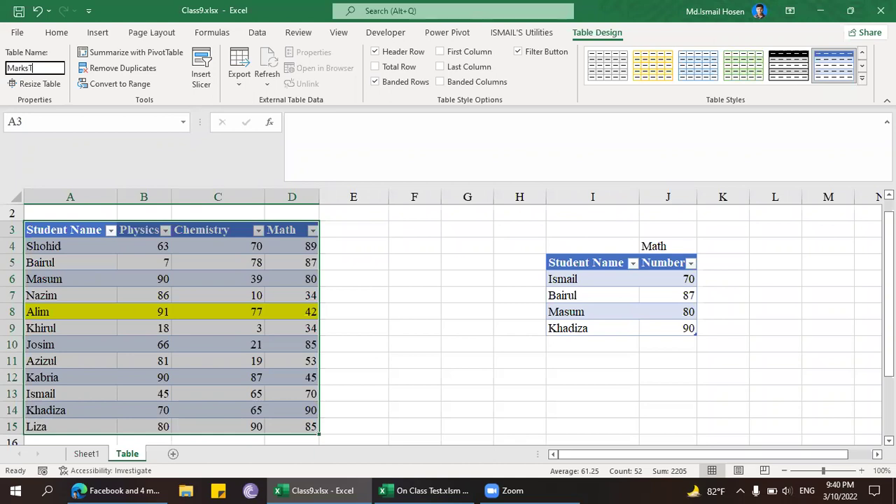
key(Return)
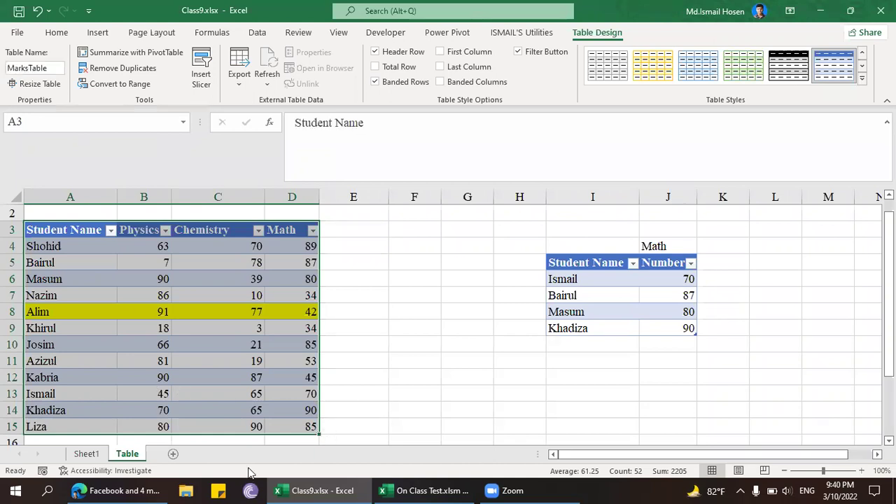
click(231, 377)
click(681, 275)
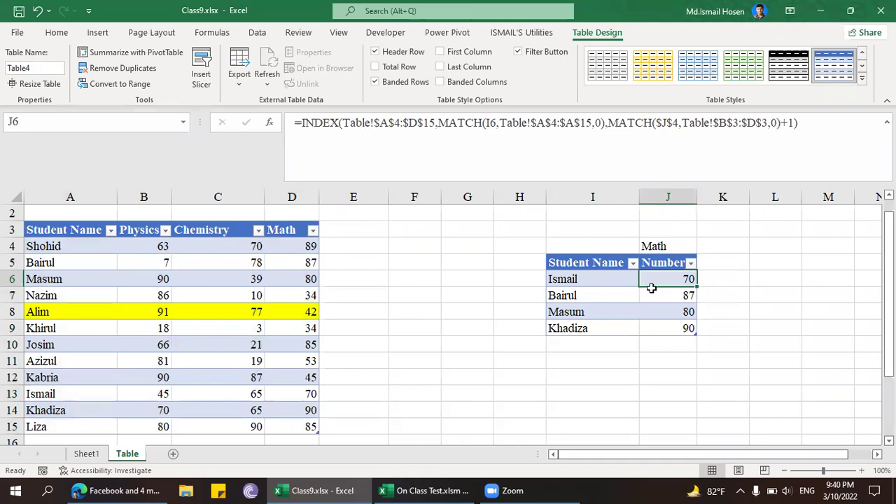
- Start a new INDEX formula in the first Number cell, J6, using the whole MarksTable as the array
text(=ind)
key(Tab)
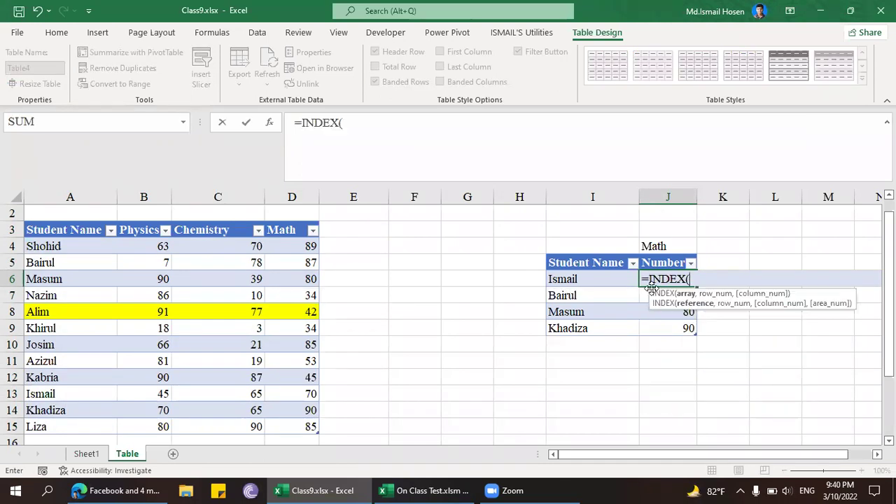
drag(50, 248, 305, 407)
drag(306, 397, 306, 395)
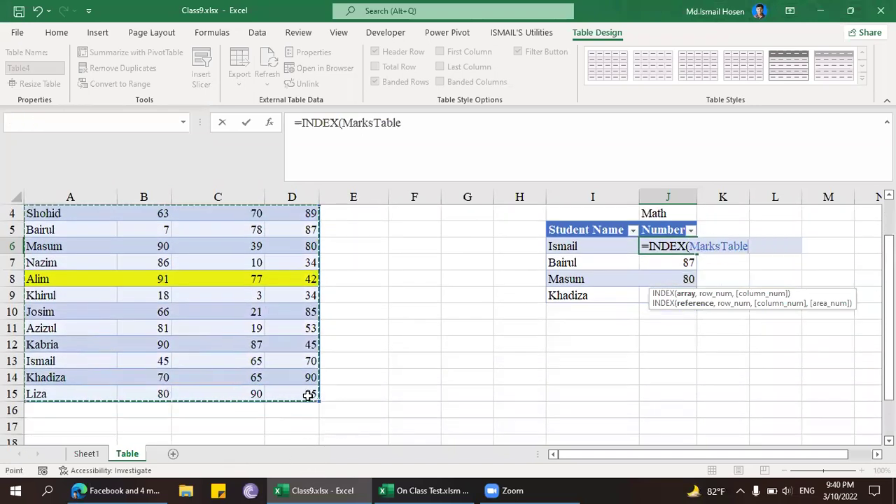
text(,)
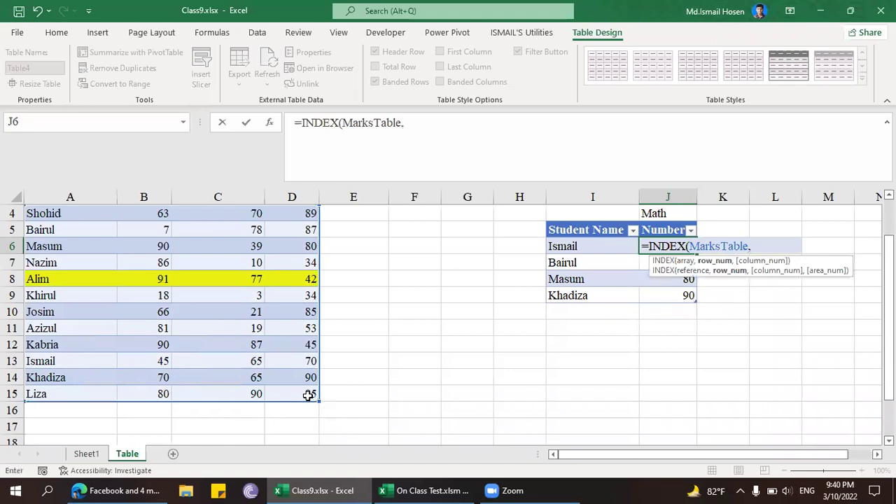
- Add a row MATCH that looks up the current row's Student Name in MarksTable's Student Name column with match type 0
text(matc)
key(Tab)
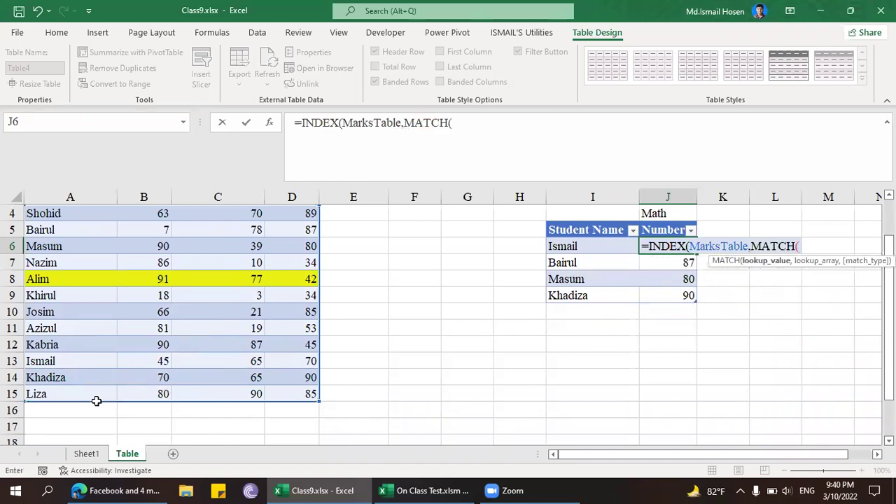
click(582, 248)
text(,)
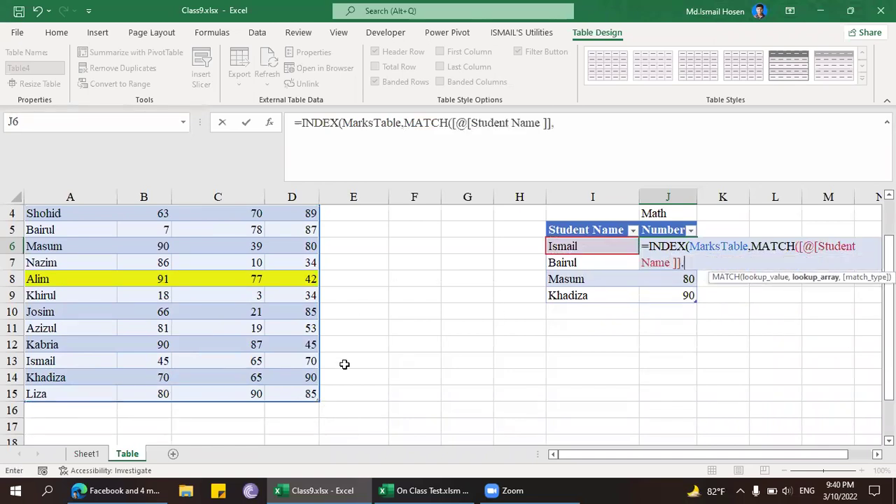
scroll(90, 256, up, 1)
drag(67, 231, 66, 410)
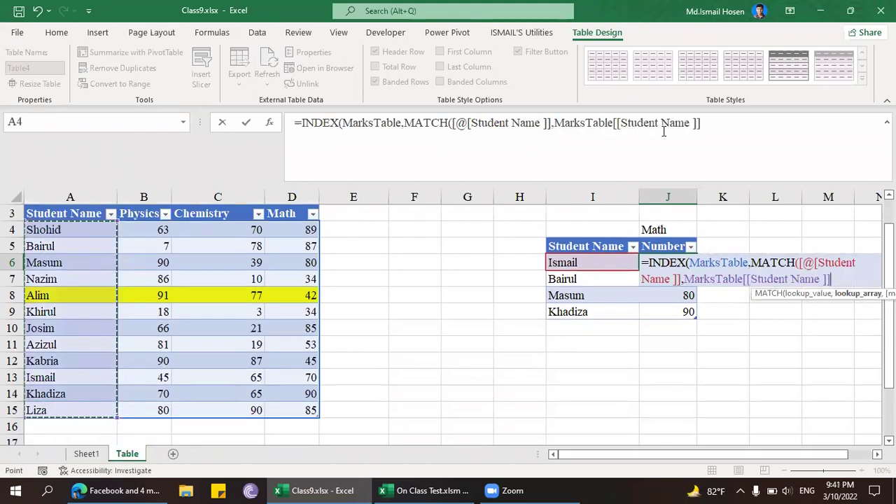
text(,0)
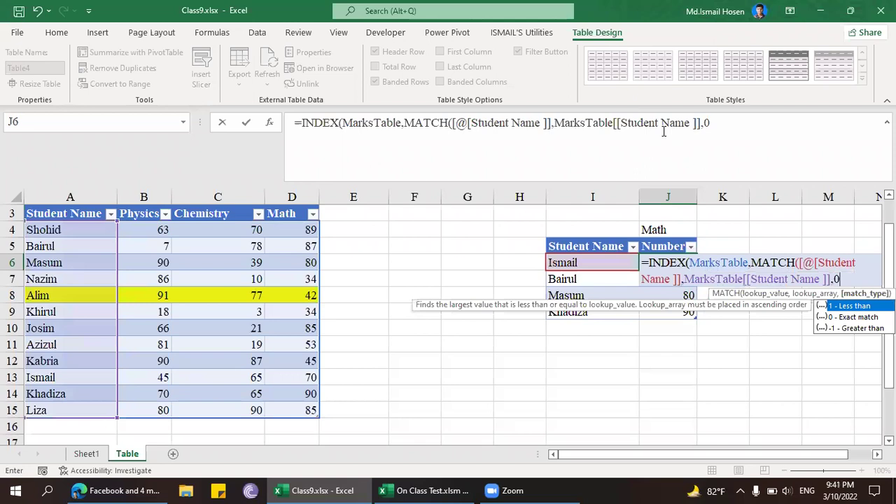
- Close the row MATCH and begin a column MATCH with the absolute subject cell $J$4 as lookup value
text(),c)
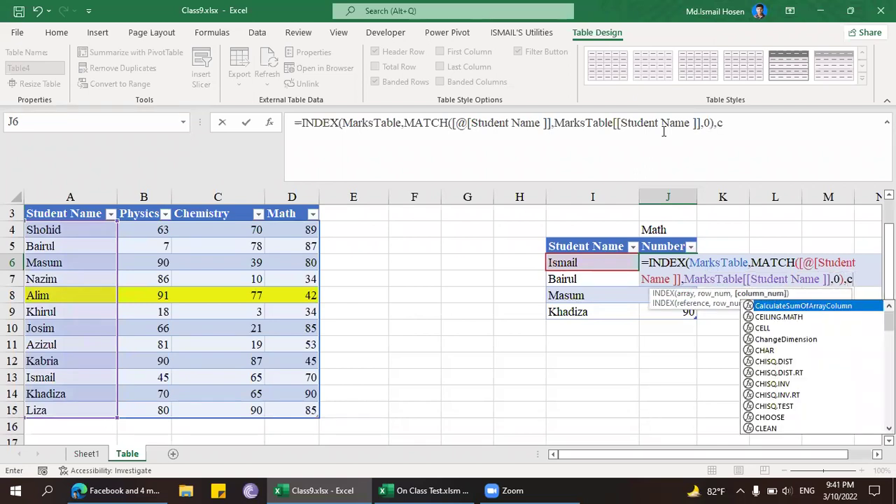
key(BackSpace)
text(matc)
key(Tab)
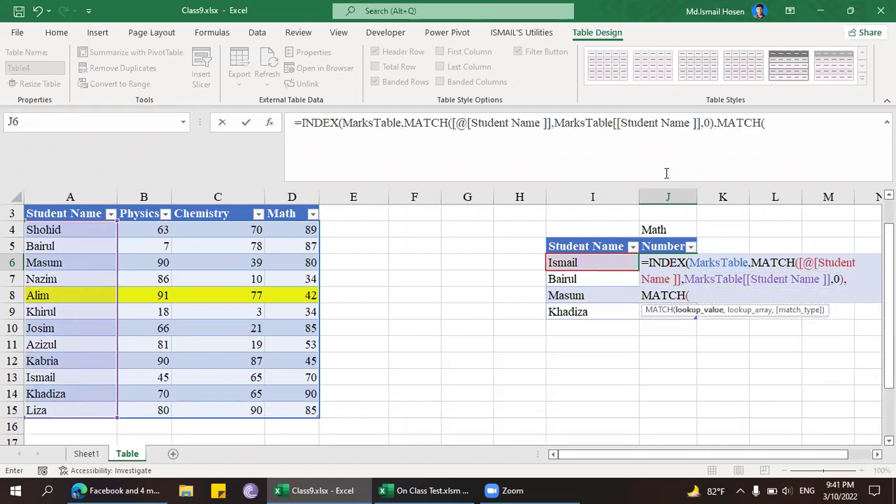
click(652, 230)
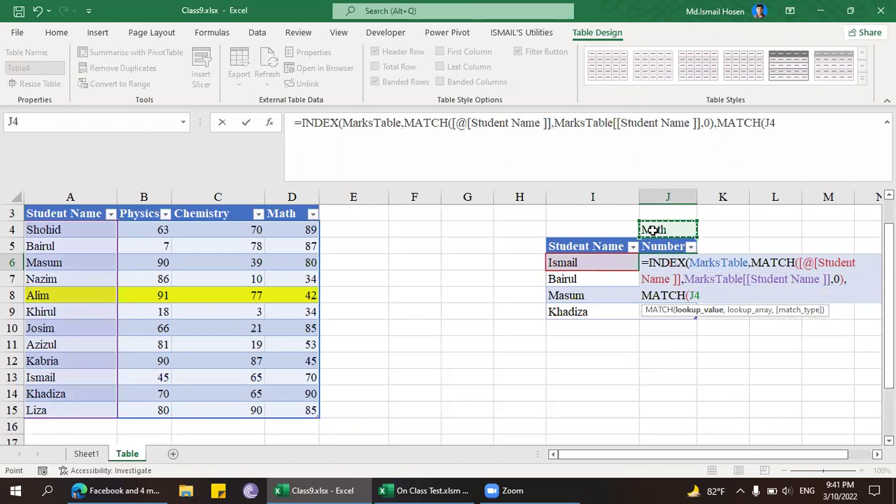
key(F4)
text(,)
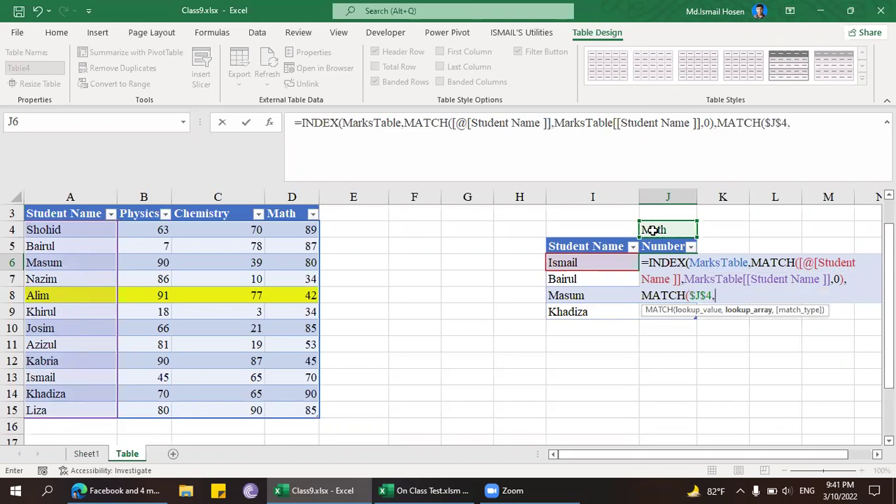
- Complete the column MATCH over MarksTable's Physics to Math headers with match type 0, add 1, and enter the formula
scroll(149, 243, up, 1)
drag(149, 243, 306, 246)
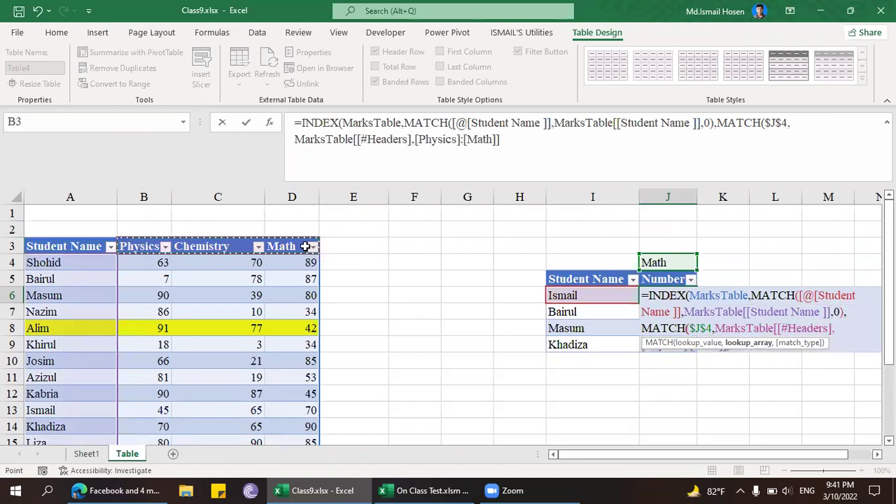
text())
key(BackSpace)
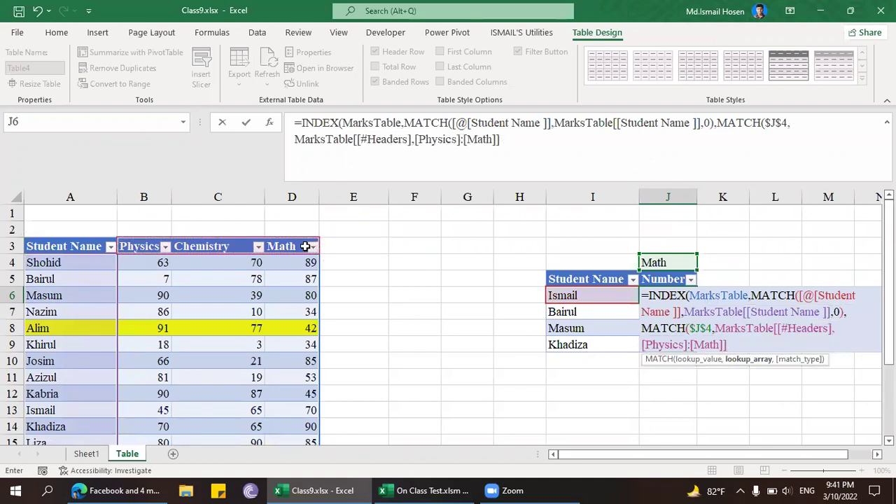
text(,0)+1)
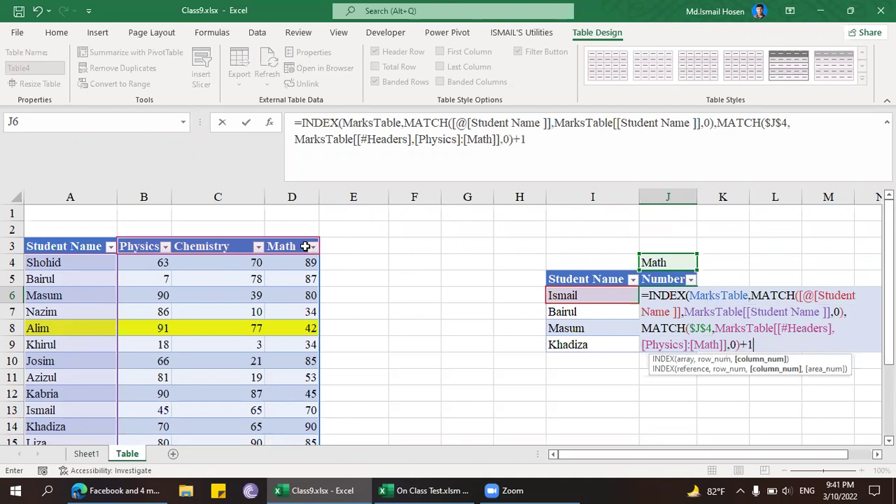
text())
key(Return)
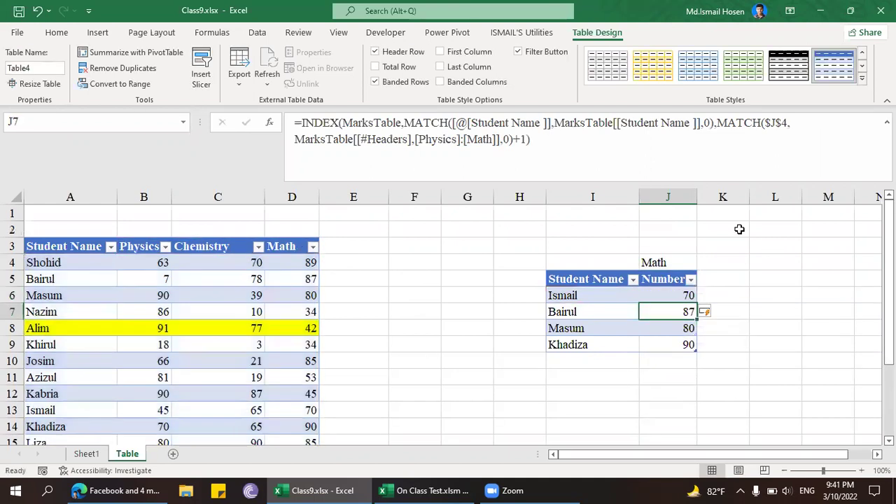
- Inspect the structured INDEX and MATCH formula in the Number column cells from J6 to J9
click(684, 291)
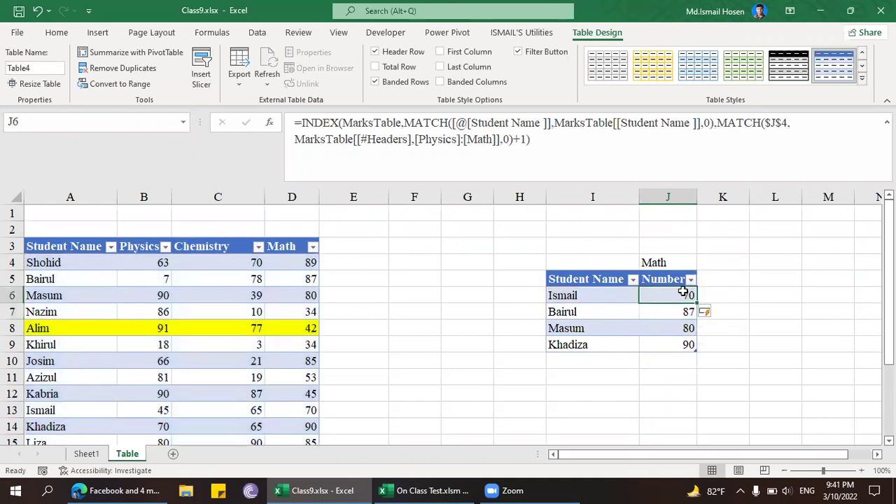
click(683, 328)
click(677, 359)
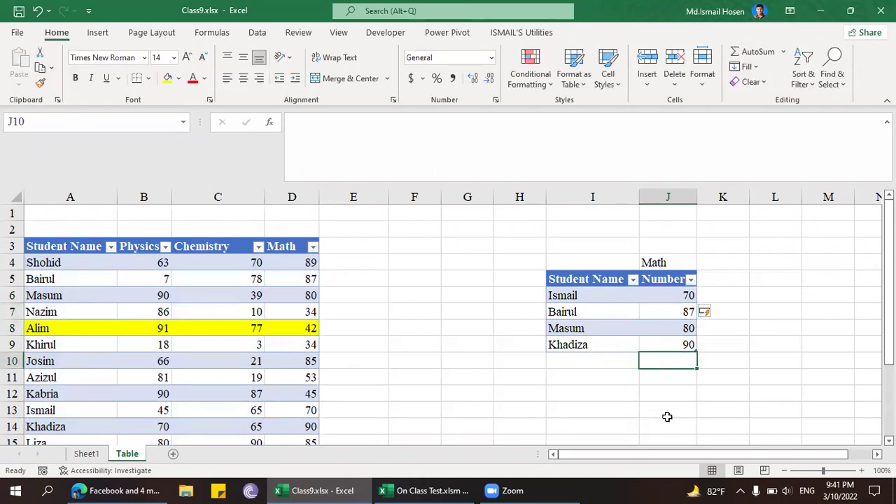
click(669, 340)
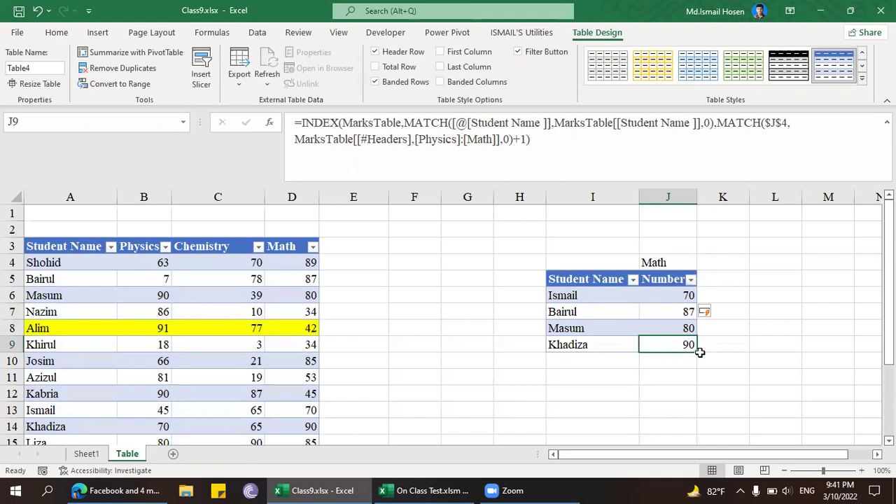
drag(697, 353, 681, 338)
click(660, 316)
click(665, 294)
scroll(604, 315, down, 2)
scroll(603, 315, up, 2)
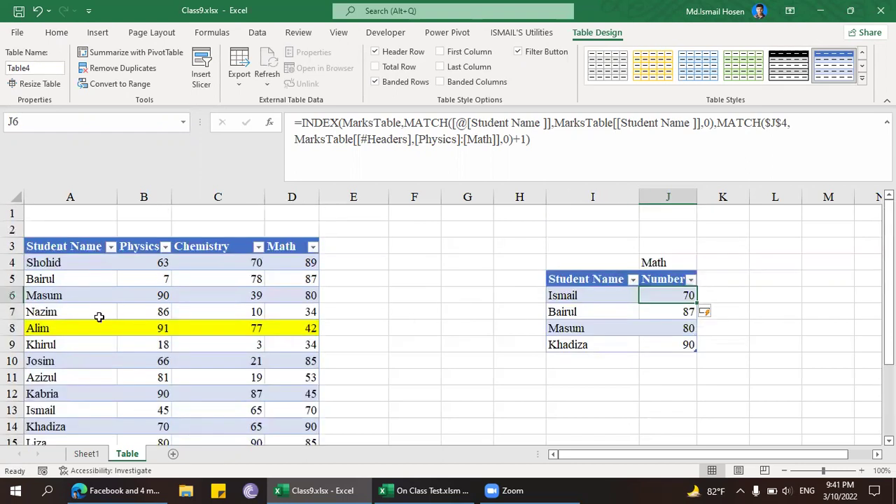
- Compare the employee charge table in the Settings sheet of On Class Test.xlsm with the marks table in Class9.xlsx
click(422, 490)
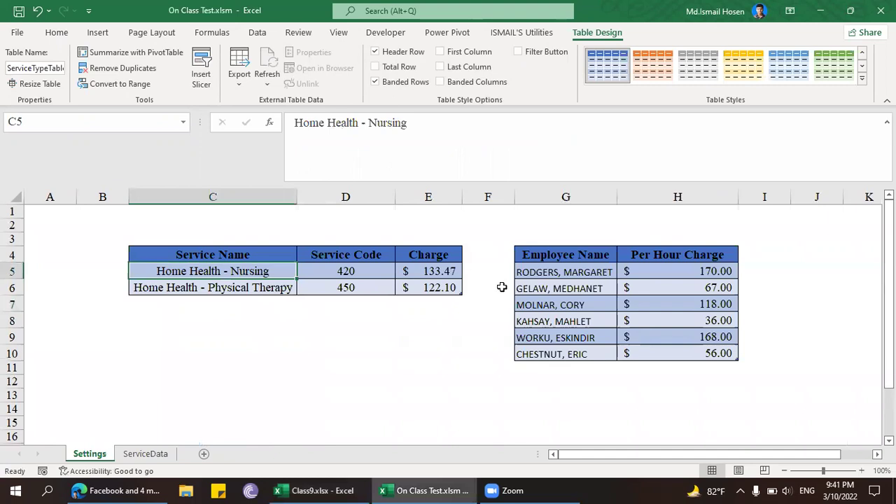
click(553, 274)
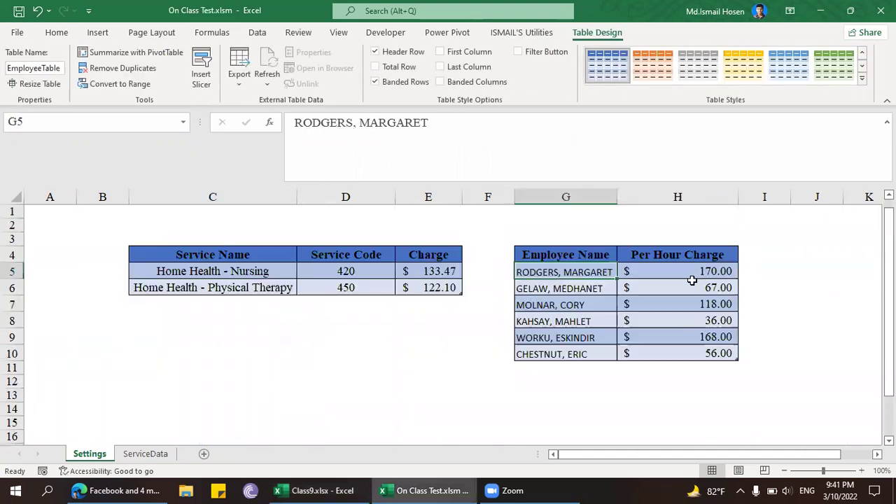
click(325, 490)
click(226, 292)
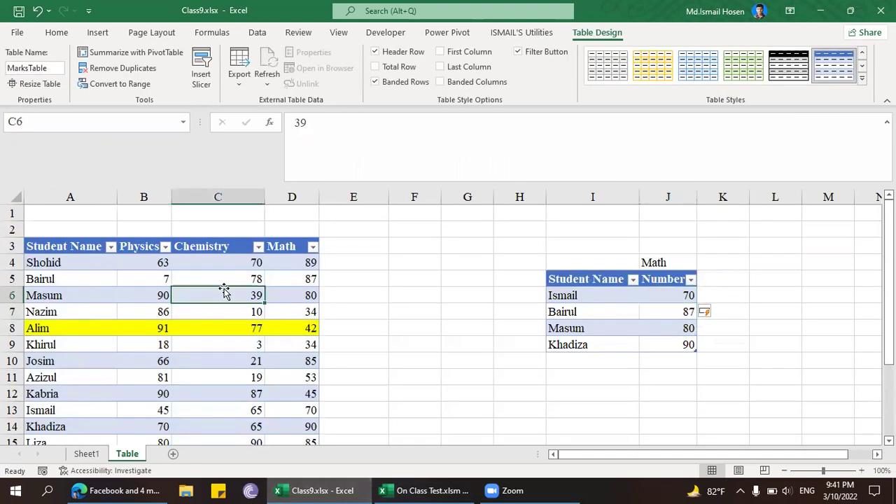
click(429, 489)
click(619, 273)
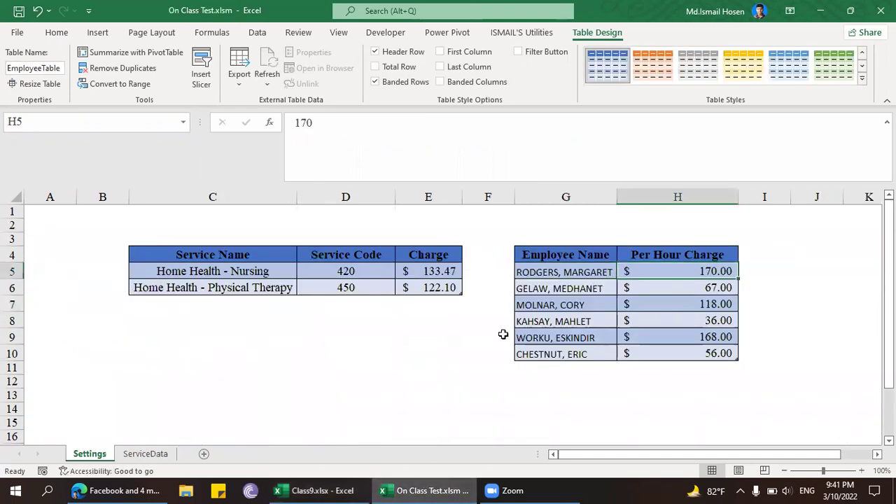
scroll(502, 333, down, 3)
- Open the ServiceData sheet and examine the service records and the empty Charge and Employee Payment columns
click(169, 455)
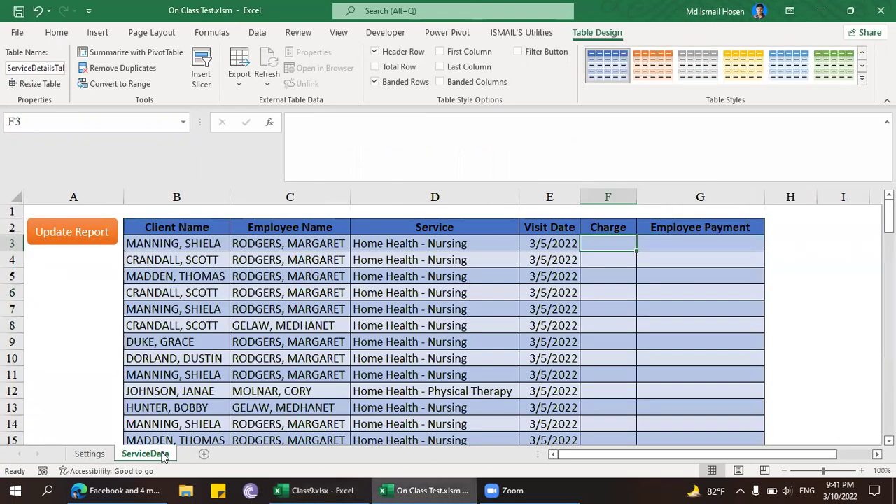
right_click(164, 457)
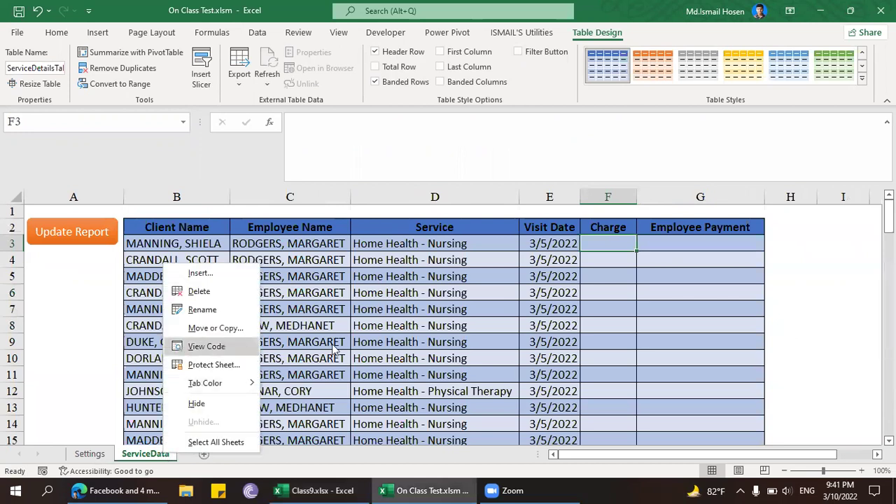
click(380, 340)
click(324, 324)
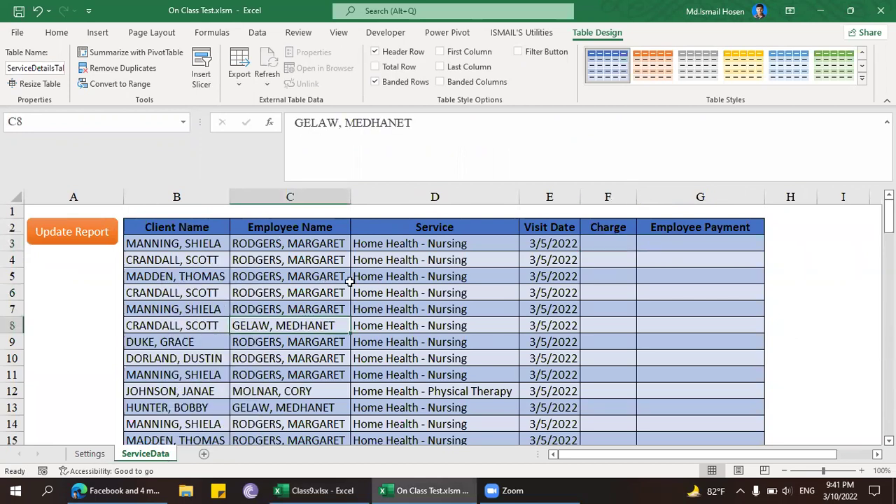
click(543, 278)
click(358, 261)
click(607, 245)
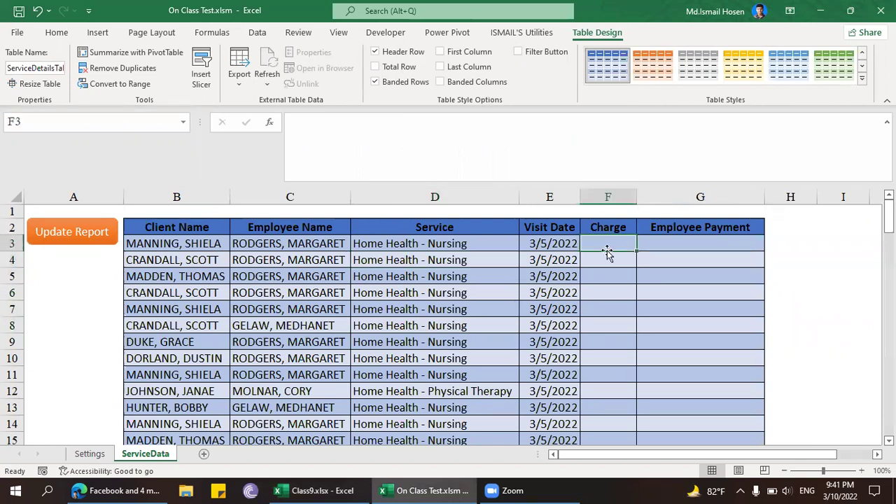
scroll(410, 262, down, 3)
scroll(410, 261, up, 3)
- Insert a Service slicer for the service records table, placed beside the Employee Payment column with its height reduced to about 1.97"
click(261, 249)
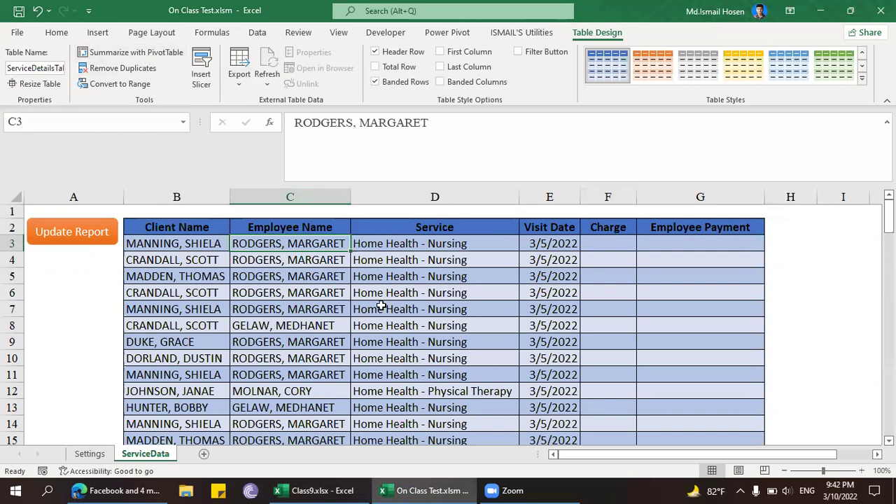
click(201, 70)
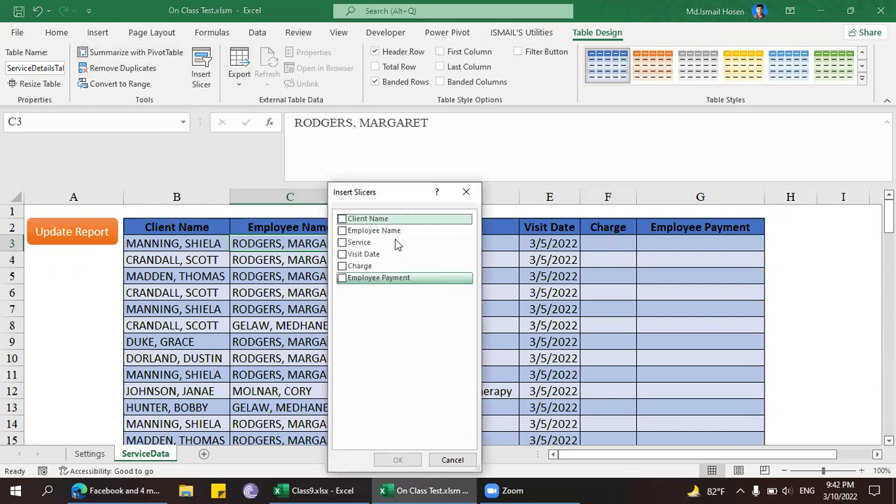
click(350, 242)
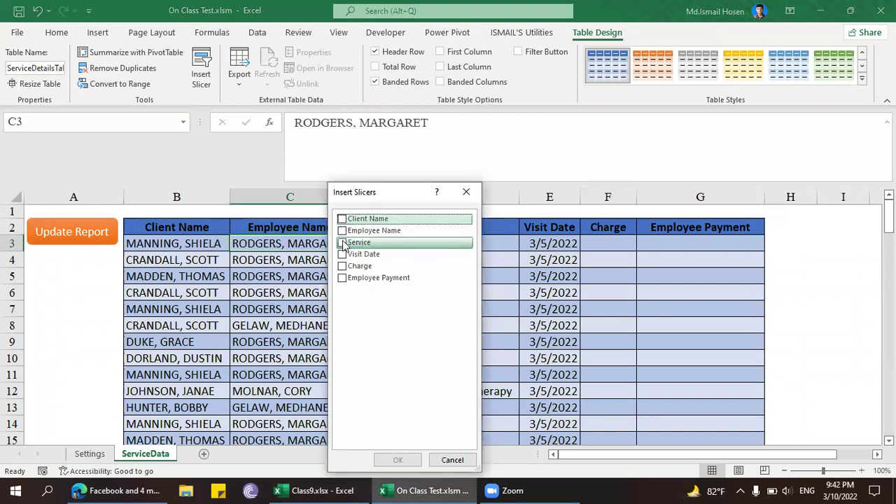
click(398, 459)
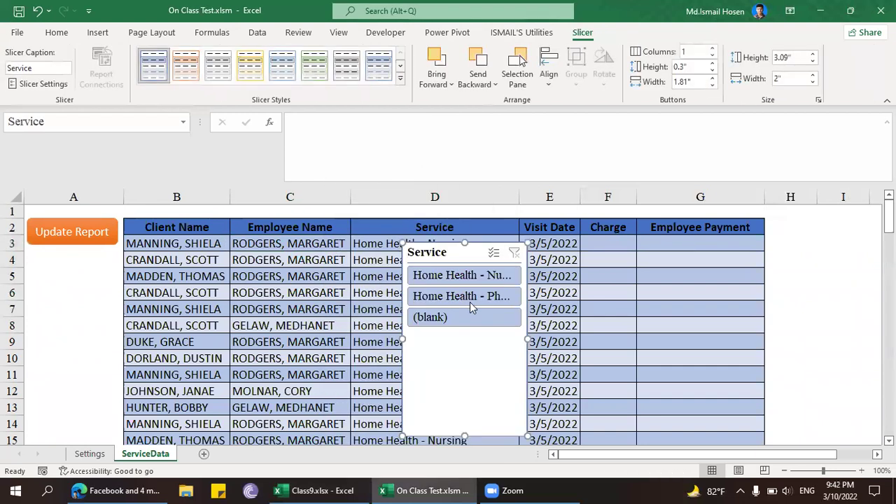
drag(470, 247, 843, 215)
drag(839, 406, 840, 336)
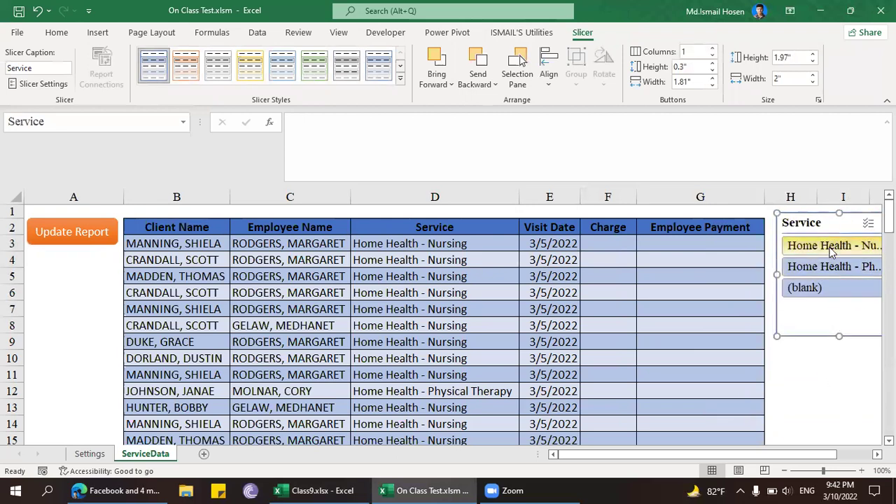
- Filter the service records in turn by Home Health - Nursing, Home Health - Physical Therapy and (blank) with the slicer
click(831, 246)
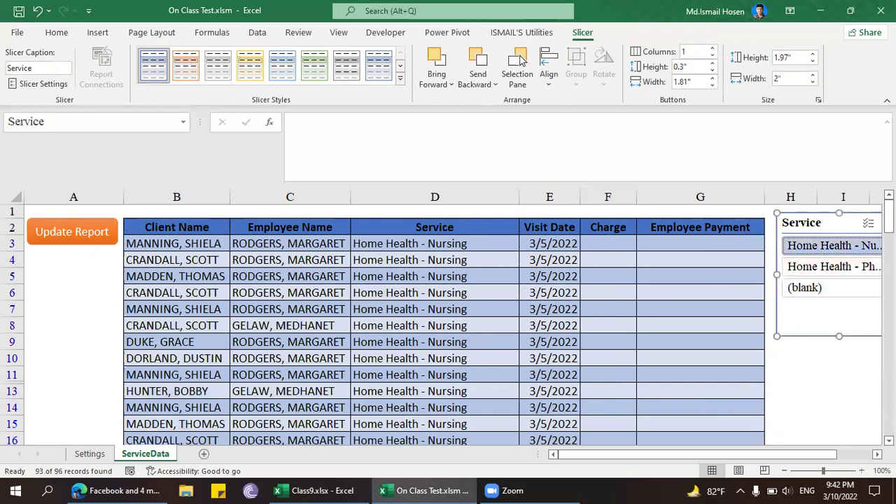
click(860, 266)
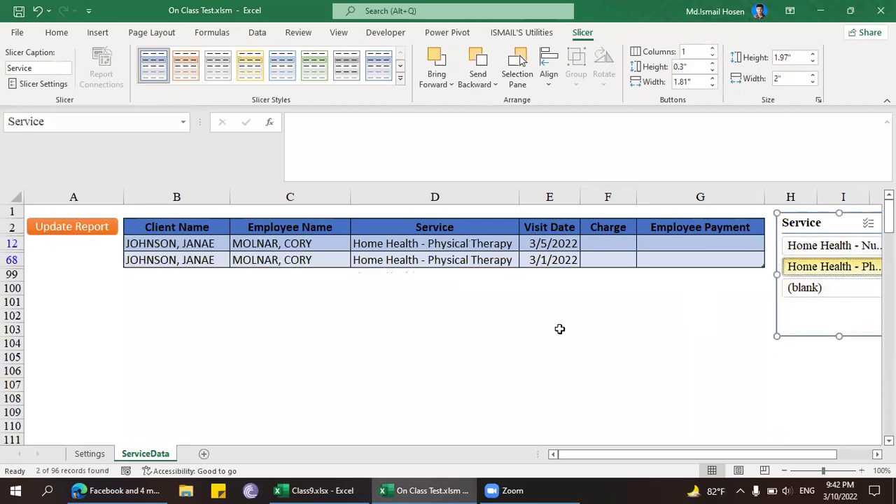
click(803, 287)
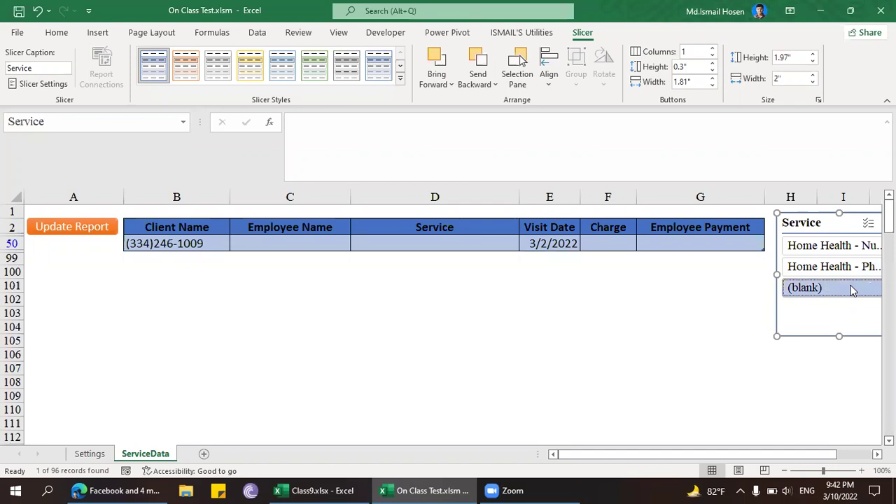
- Move the Service slicer over the Employee Payment column, clear its filter and cycle through the nursing, physical therapy and (blank) filters
drag(820, 222, 726, 252)
click(797, 256)
click(746, 296)
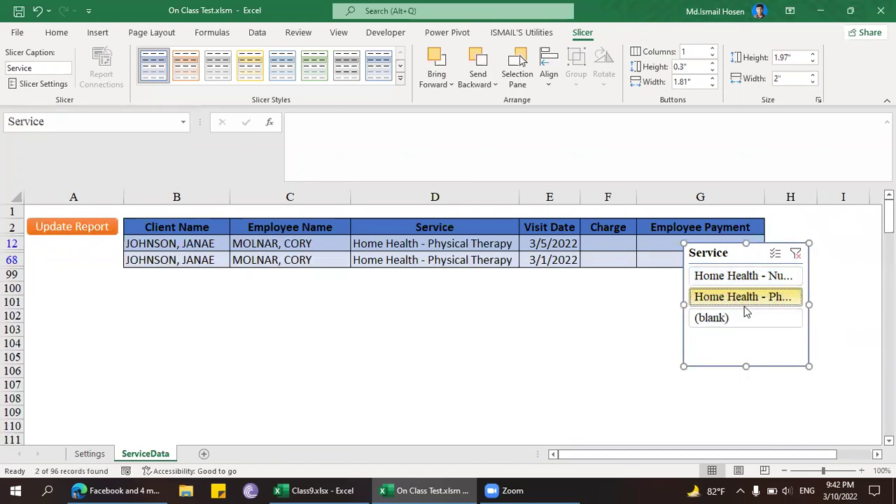
click(746, 318)
click(746, 275)
click(748, 296)
click(754, 321)
click(751, 297)
click(746, 275)
click(747, 297)
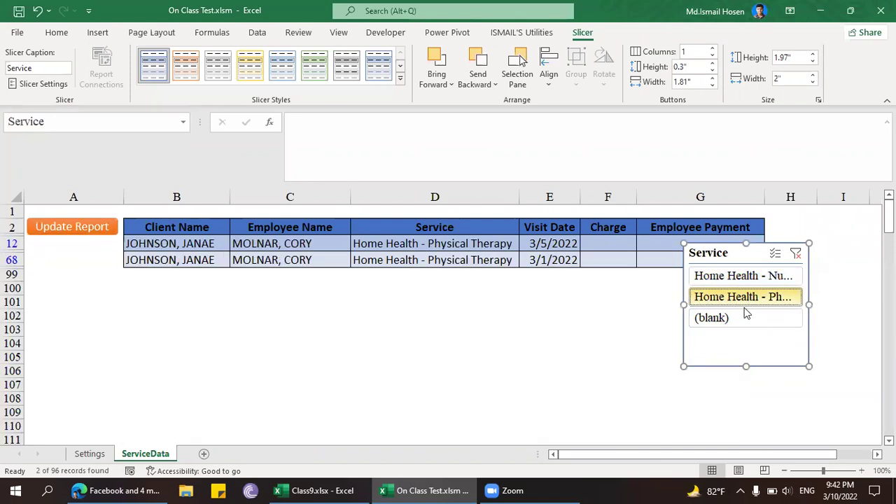
click(746, 319)
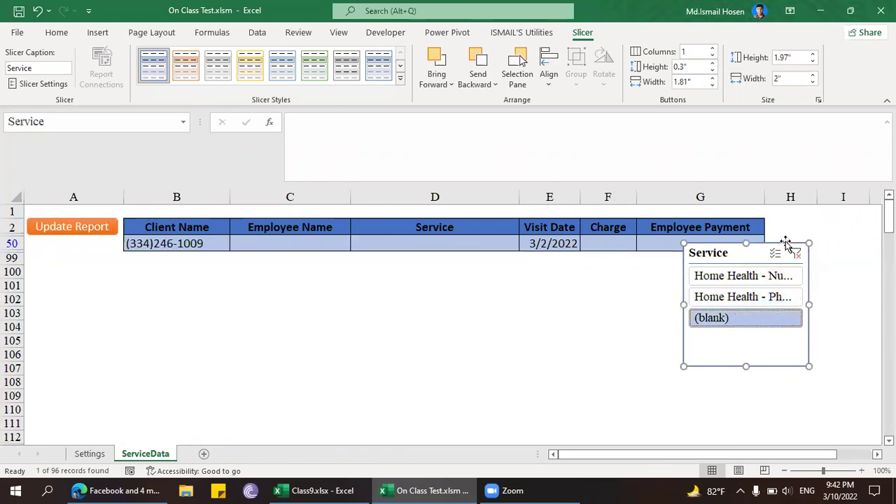
- Delete the Service slicer and look through the formatting and sort/filter options for a way to clear the remaining filter
key(Delete)
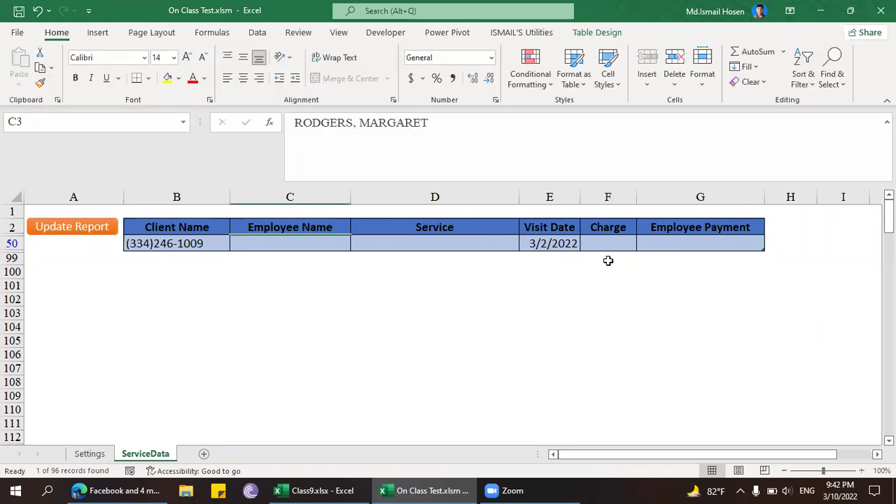
click(305, 251)
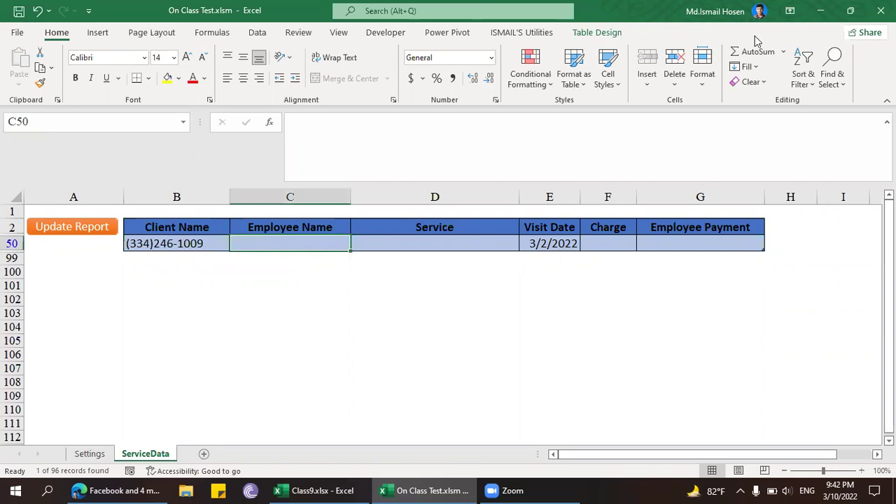
click(703, 70)
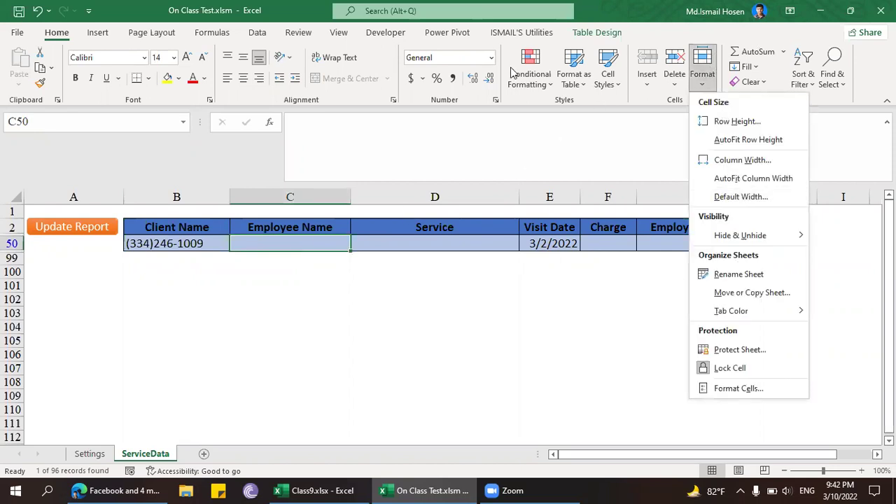
click(434, 341)
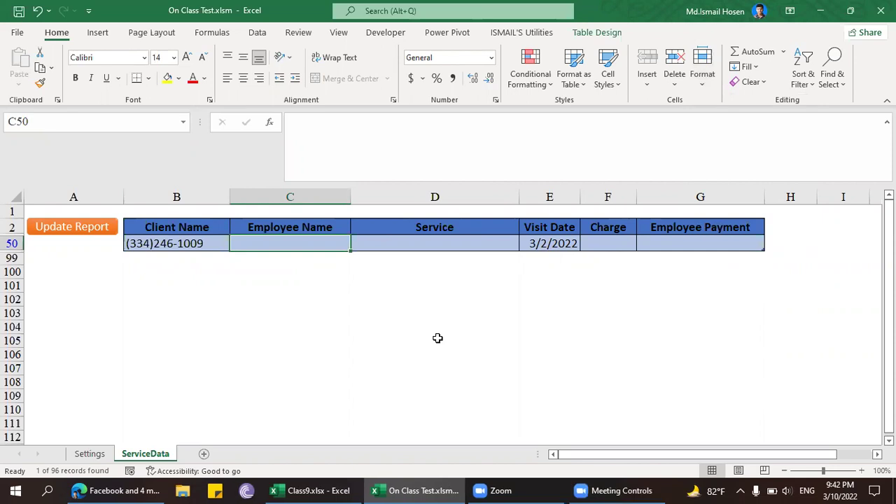
click(543, 238)
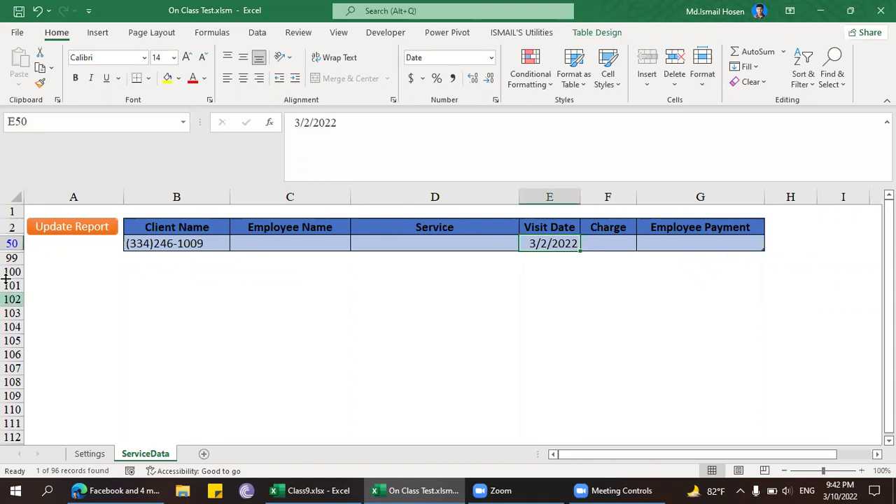
click(488, 257)
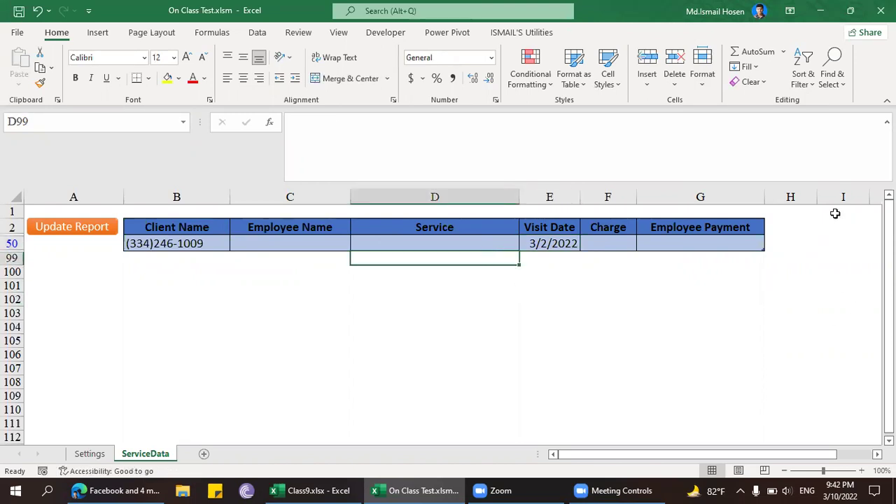
click(803, 74)
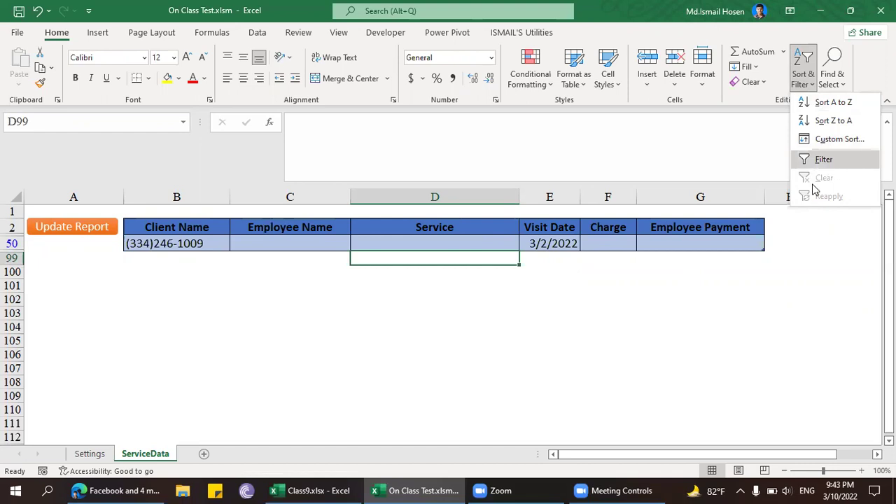
click(441, 243)
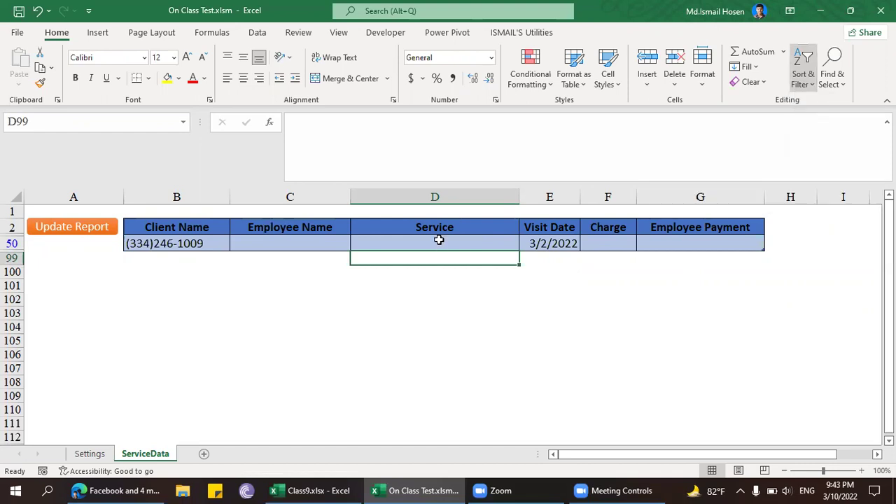
click(644, 247)
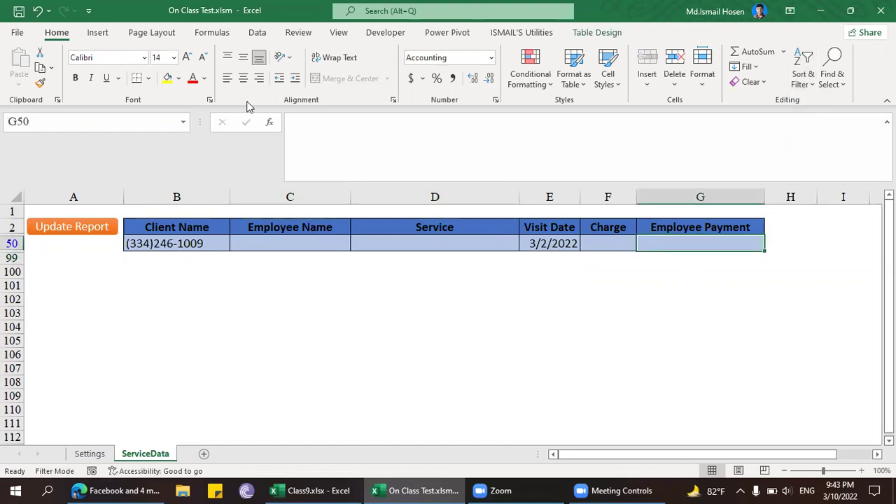
- Insert a temporary Service slicer for the service records table, clear its filter and delete the slicer
click(591, 32)
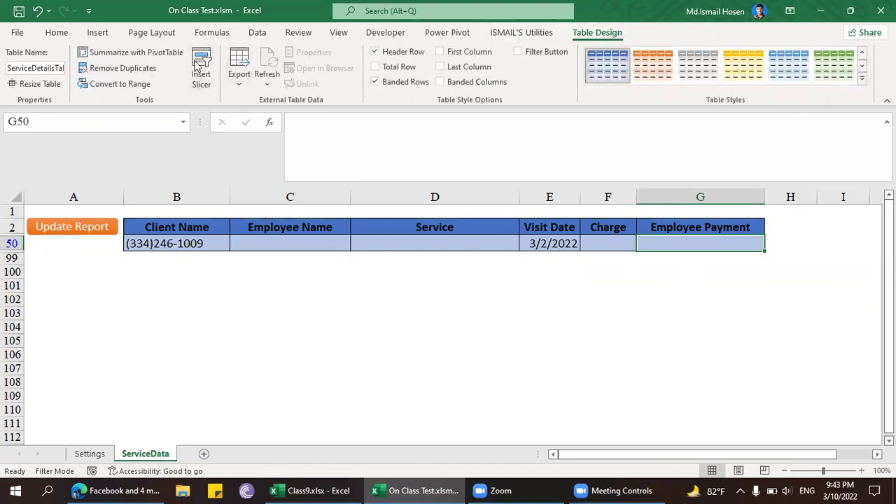
click(361, 243)
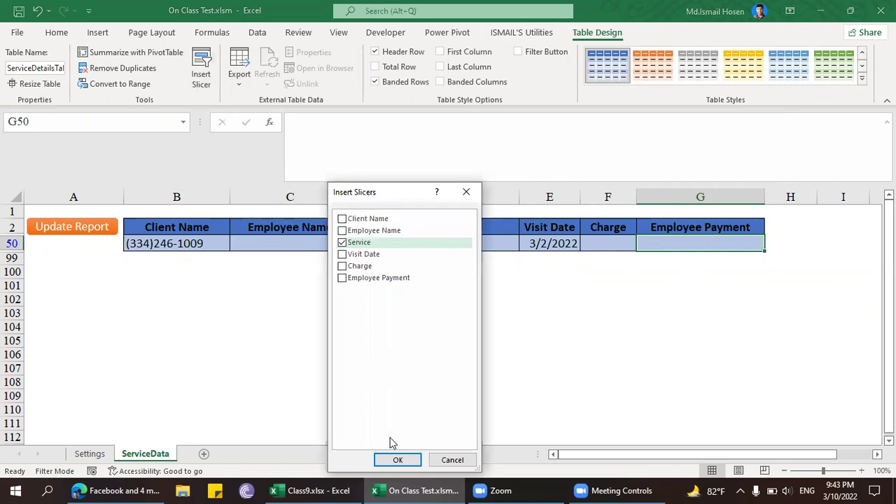
click(398, 460)
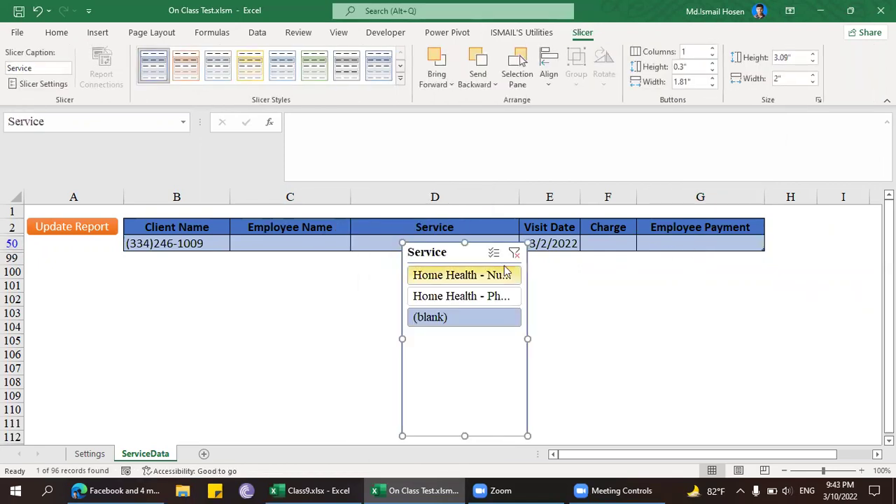
click(514, 253)
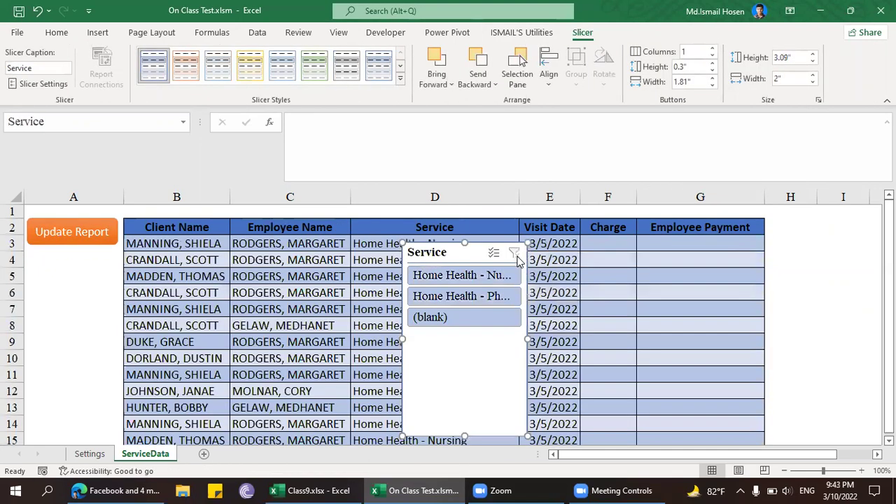
key(Delete)
click(482, 227)
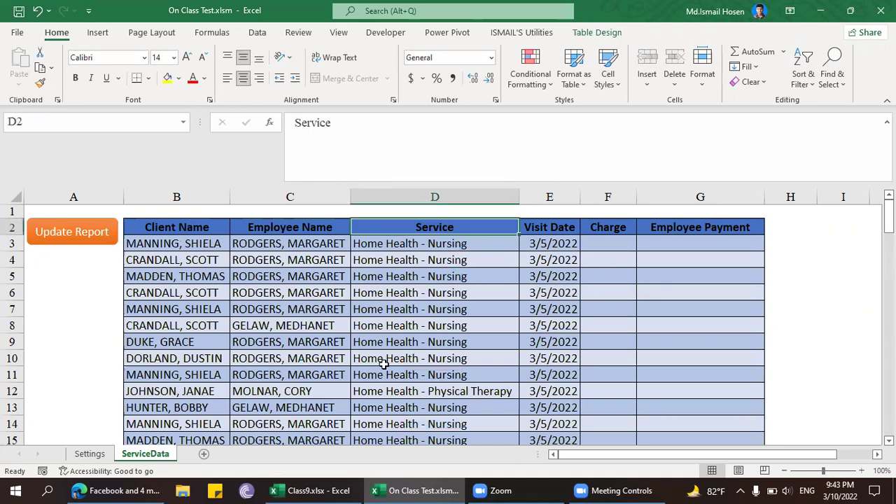
- AutoFit the width of the Employee Name column in the ServiceData sheet
click(405, 309)
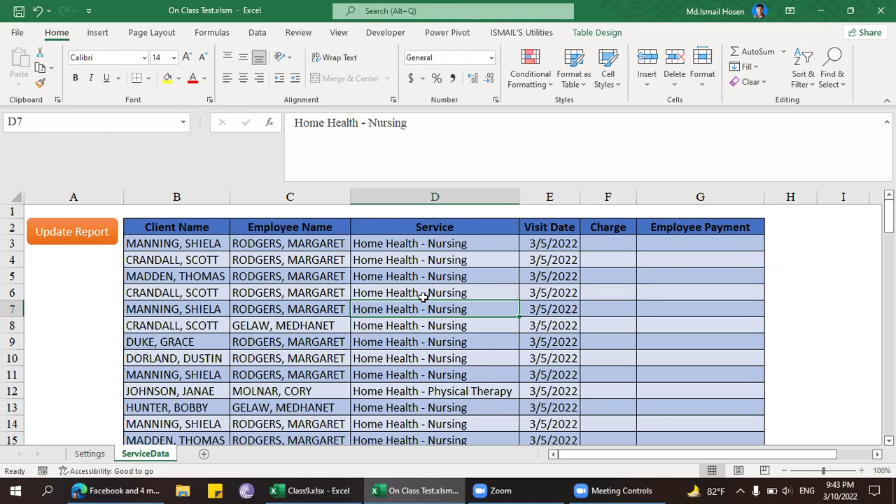
double_click(350, 201)
click(362, 244)
- Look through the service records and the first cells of the Charge and Employee Payment columns
scroll(378, 260, down, 20)
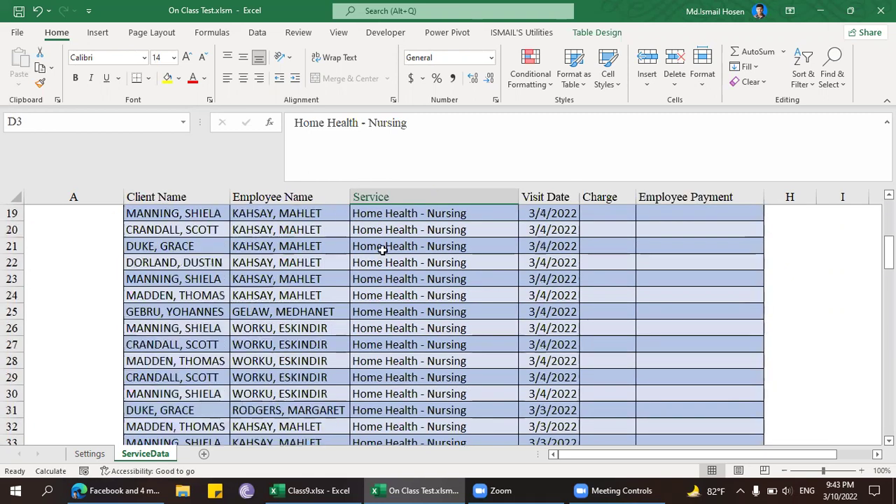
scroll(386, 231, up, 5)
scroll(386, 232, up, 20)
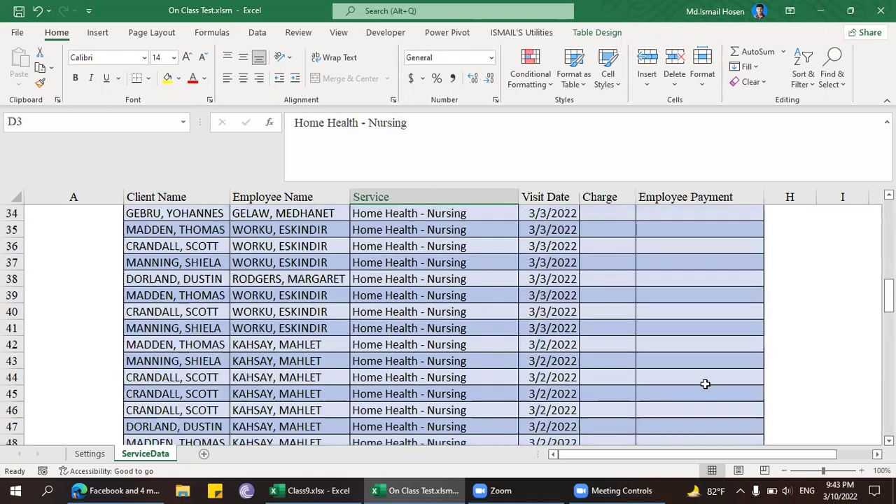
click(439, 264)
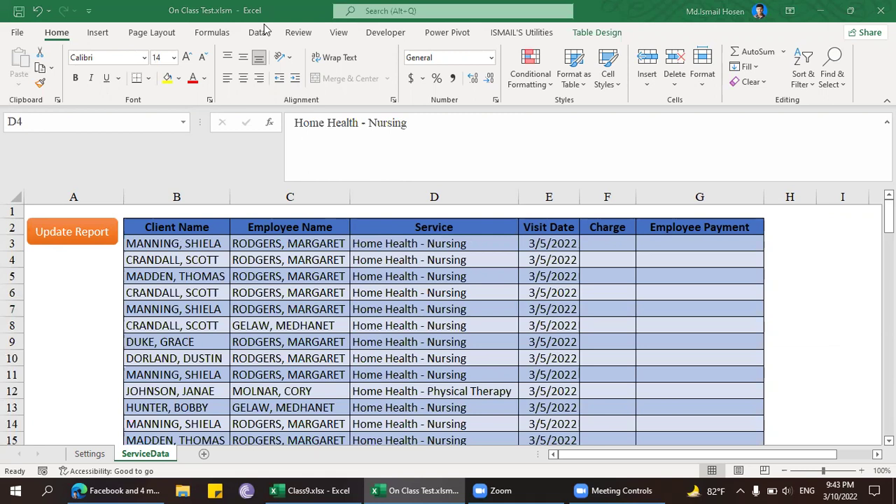
click(434, 260)
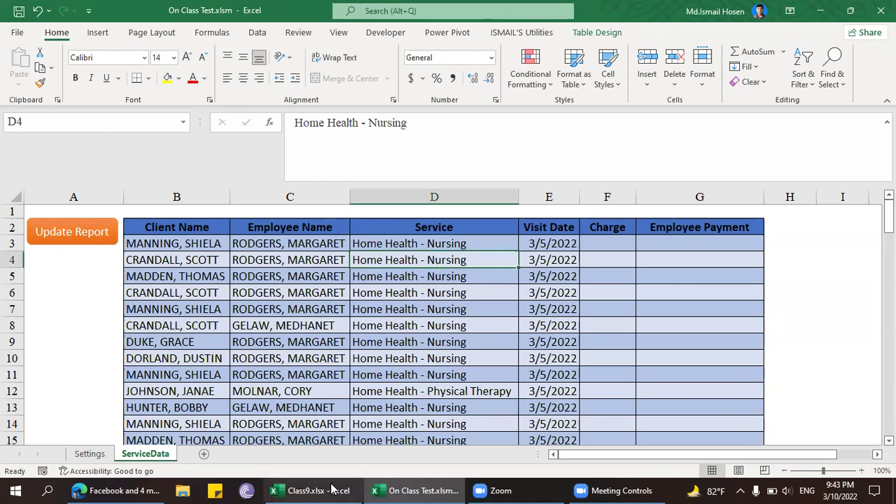
click(603, 242)
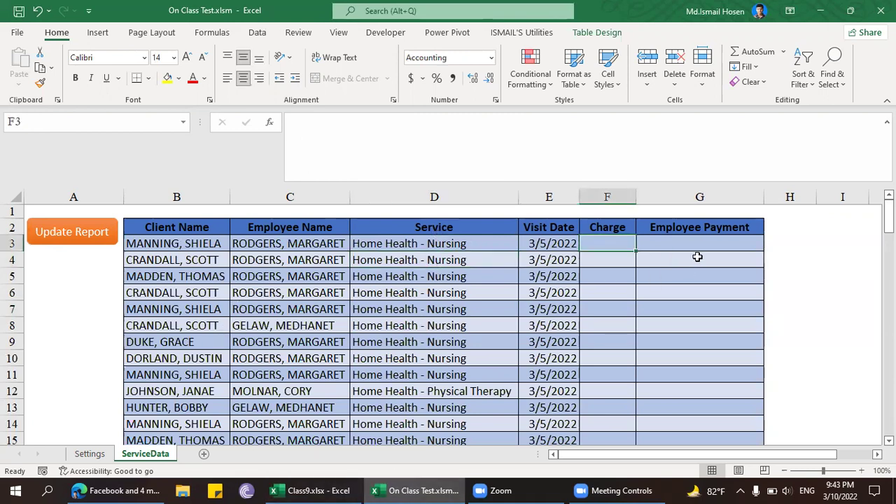
click(698, 257)
click(688, 229)
click(691, 257)
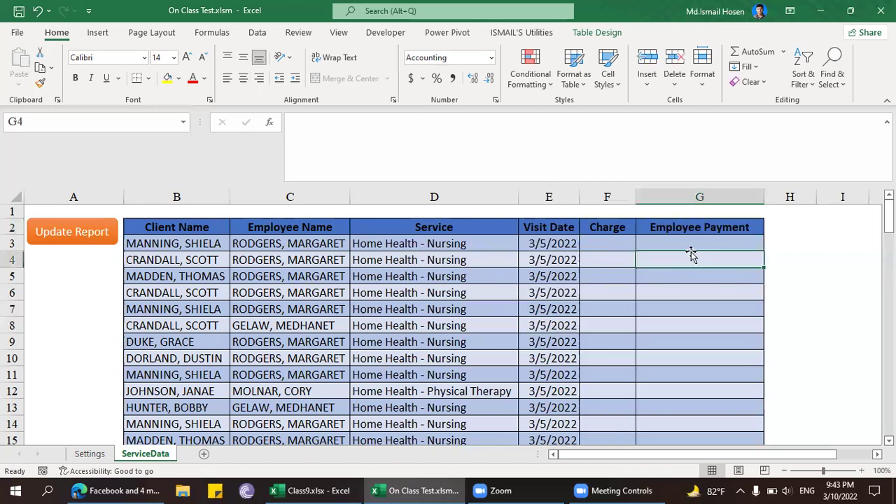
click(693, 243)
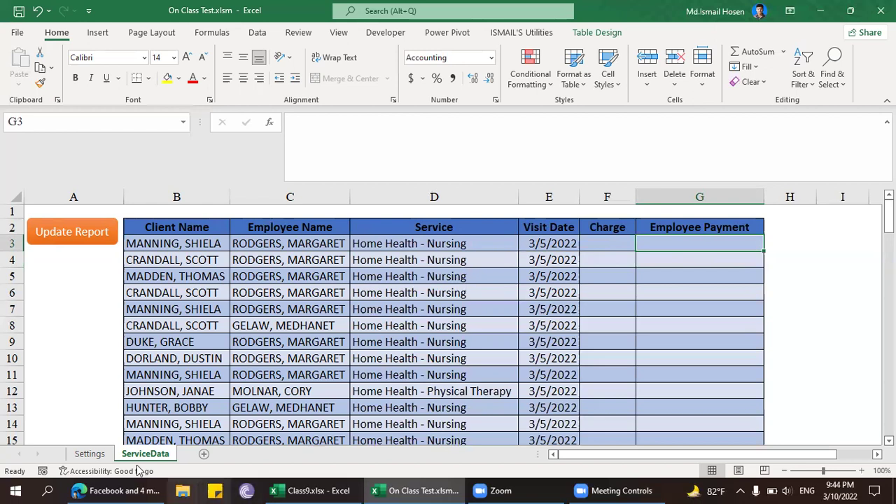
- Open the Settings sheet and examine the service names and service codes in the service table
click(89, 455)
scroll(192, 265, up, 3)
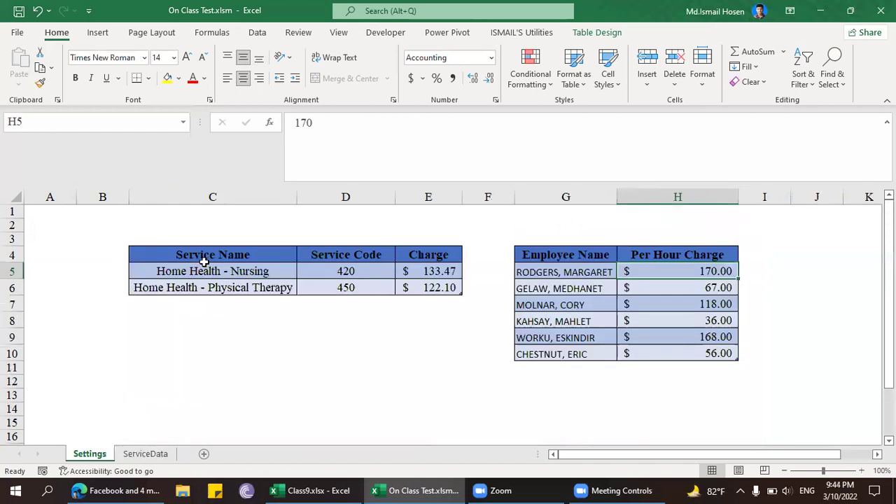
click(298, 278)
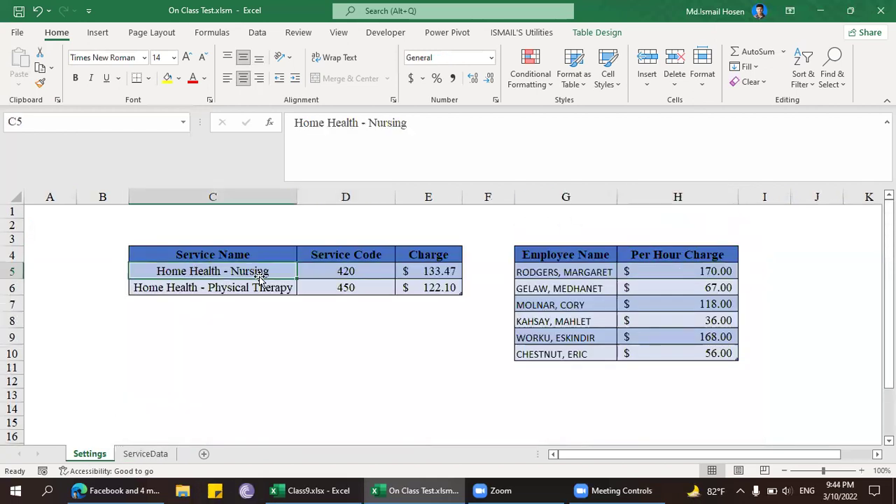
click(321, 285)
click(296, 271)
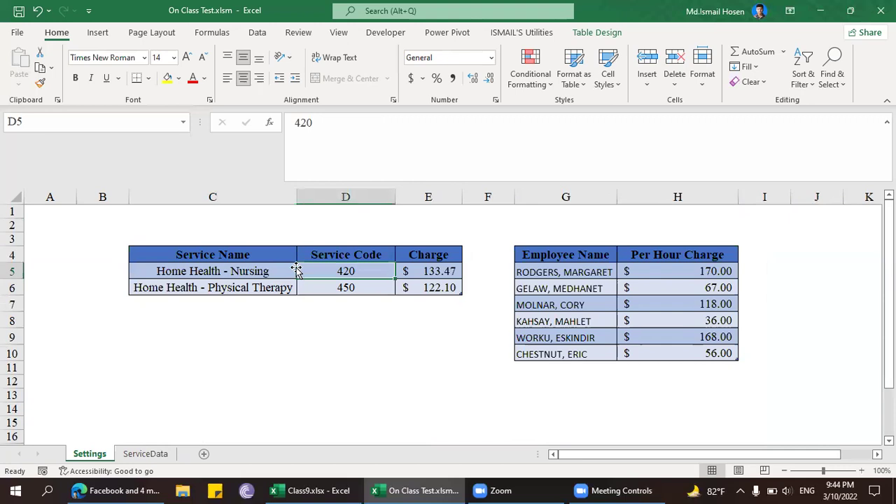
- Check the table names assigned to the service table and the employee table in the Settings sheet
click(597, 32)
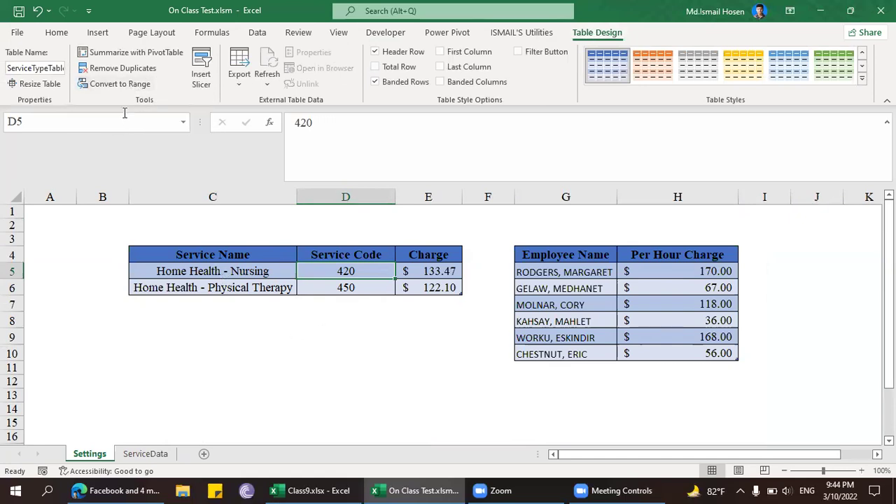
click(457, 285)
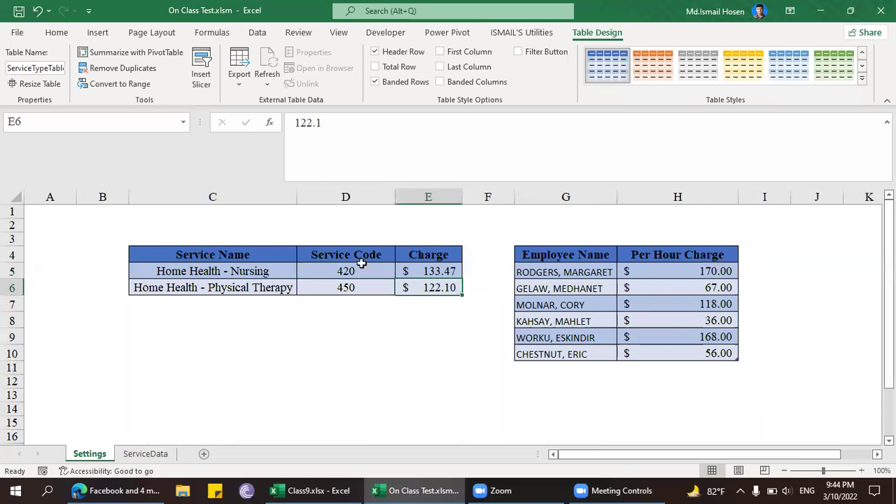
click(322, 254)
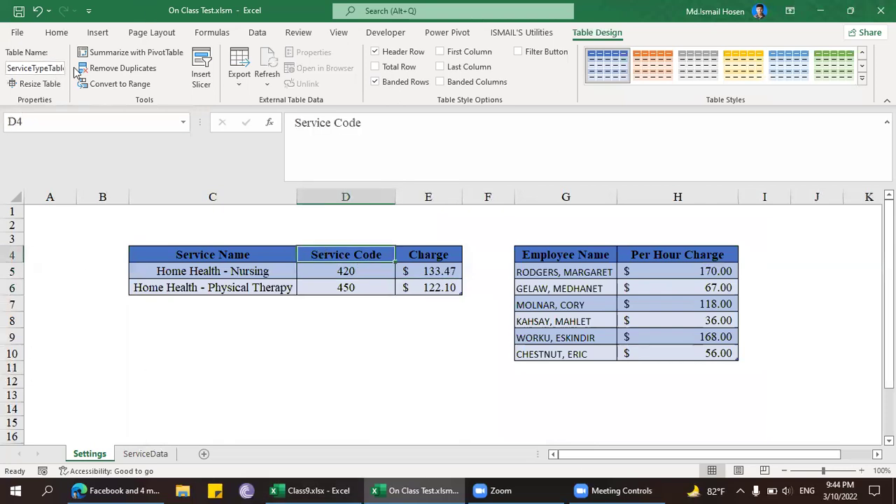
click(554, 285)
click(568, 271)
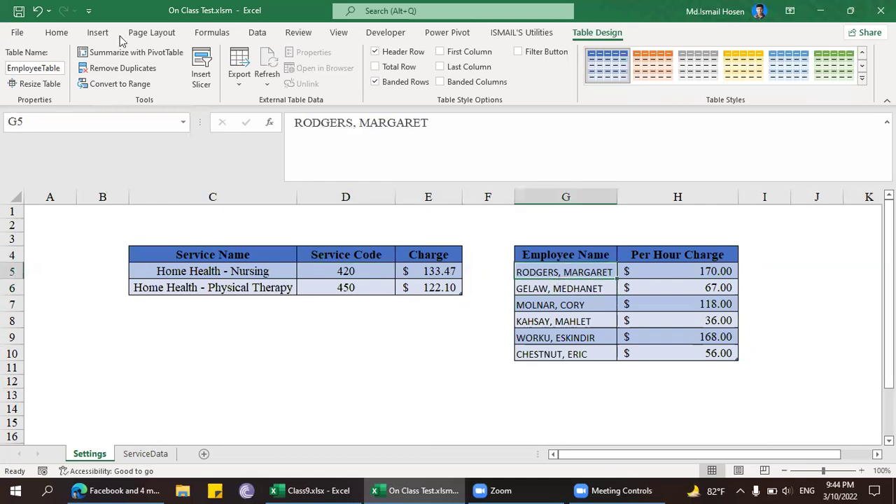
- Check the name of the service records table in the ServiceData sheet and select its first Charge cell, F3
click(142, 450)
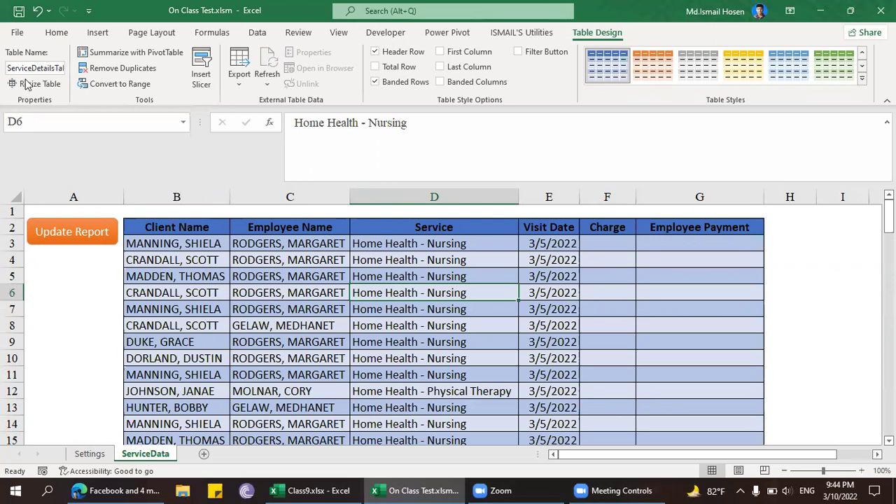
drag(28, 67, 118, 75)
click(296, 353)
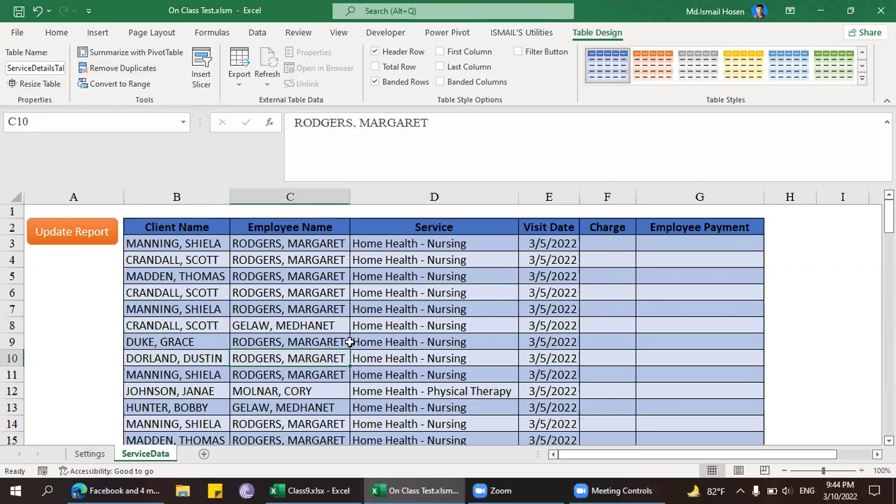
click(624, 242)
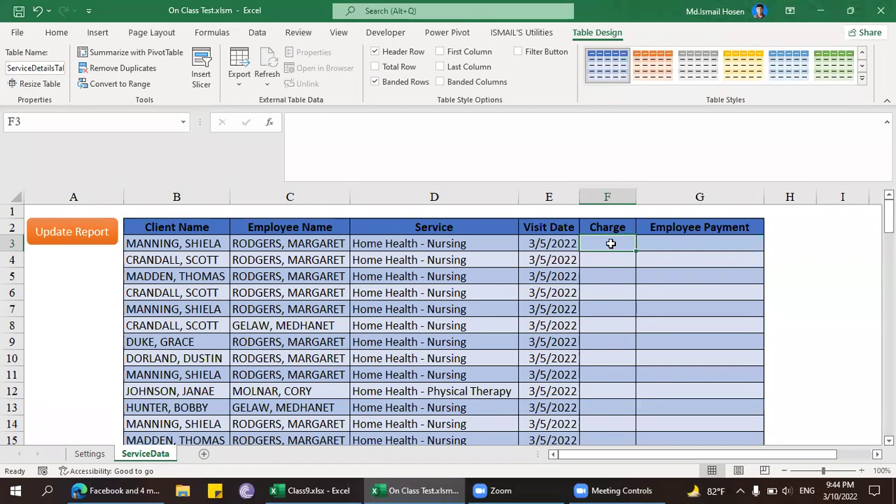
- Compare the empty Charge and Employee Payment columns in ServiceData with the service and employee rate tables in the Settings sheet
click(689, 245)
click(601, 245)
click(675, 238)
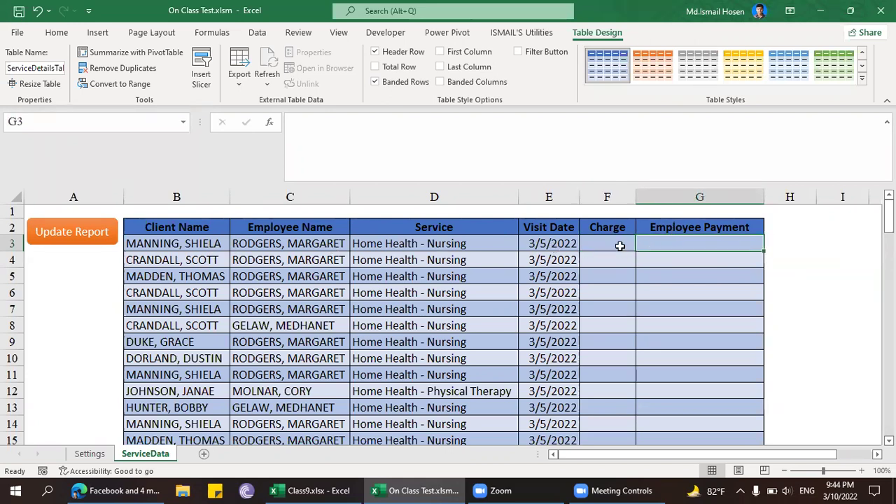
click(90, 453)
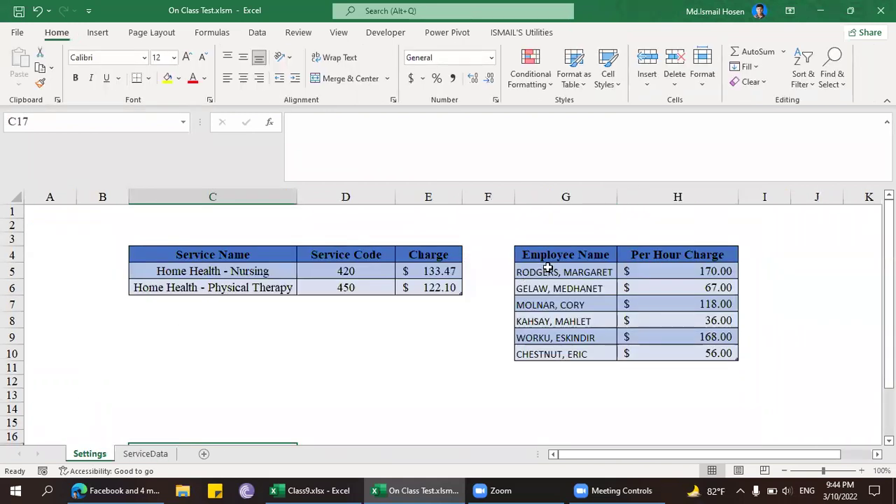
click(136, 454)
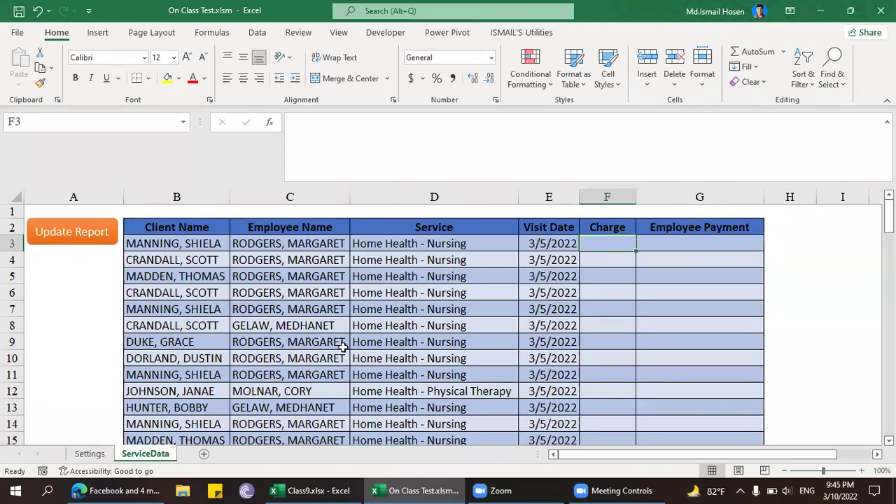
- Check the Employee Payment column and the nursing and physical therapy entries in the Service column, ending on the first Charge cell, F3
click(700, 221)
click(692, 243)
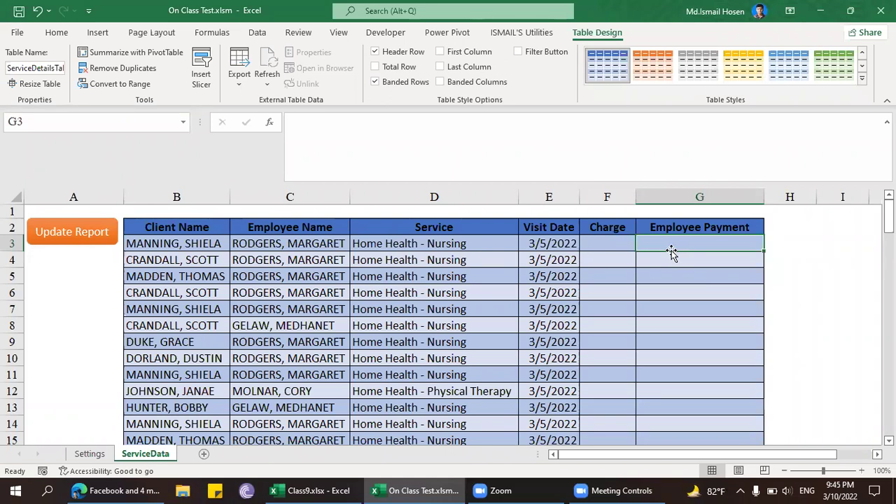
click(602, 272)
click(493, 260)
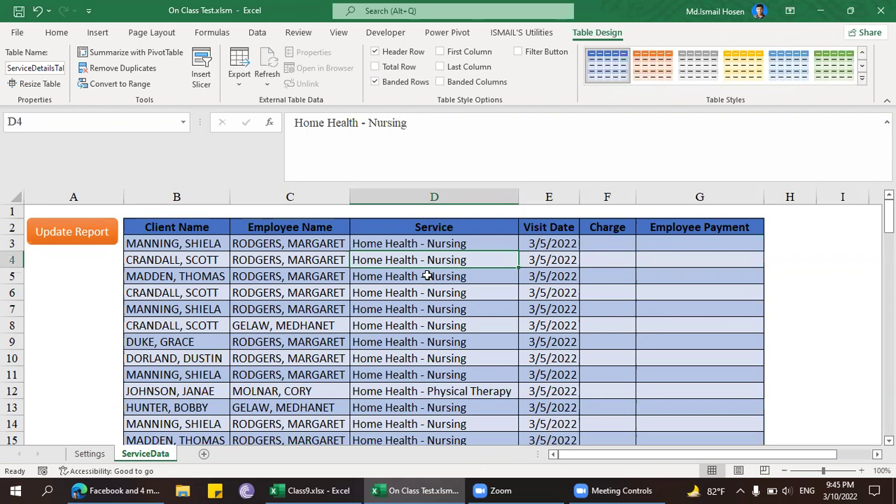
click(452, 391)
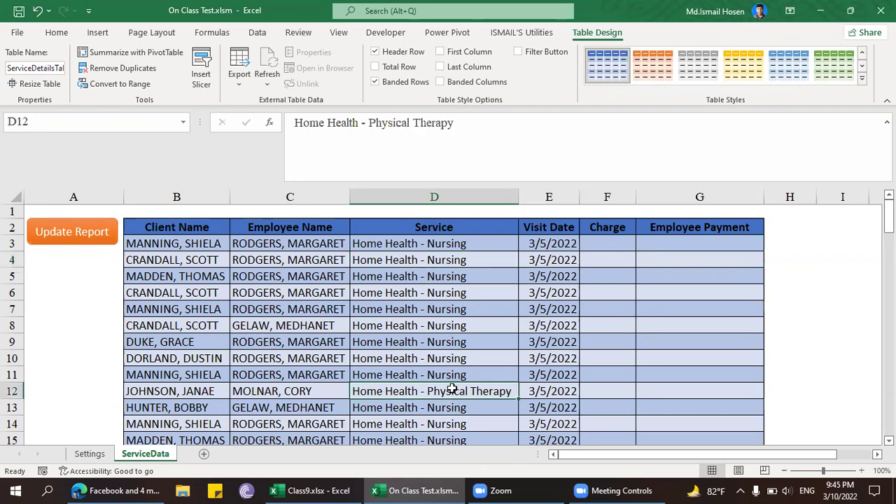
click(629, 239)
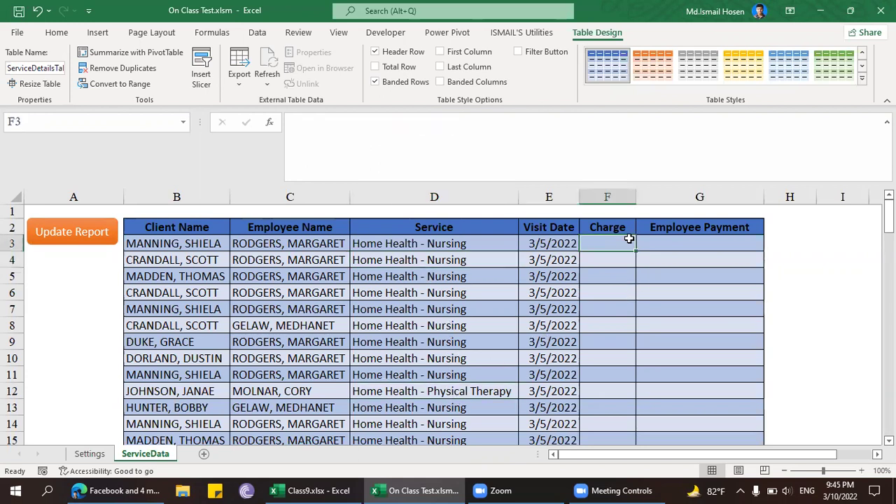